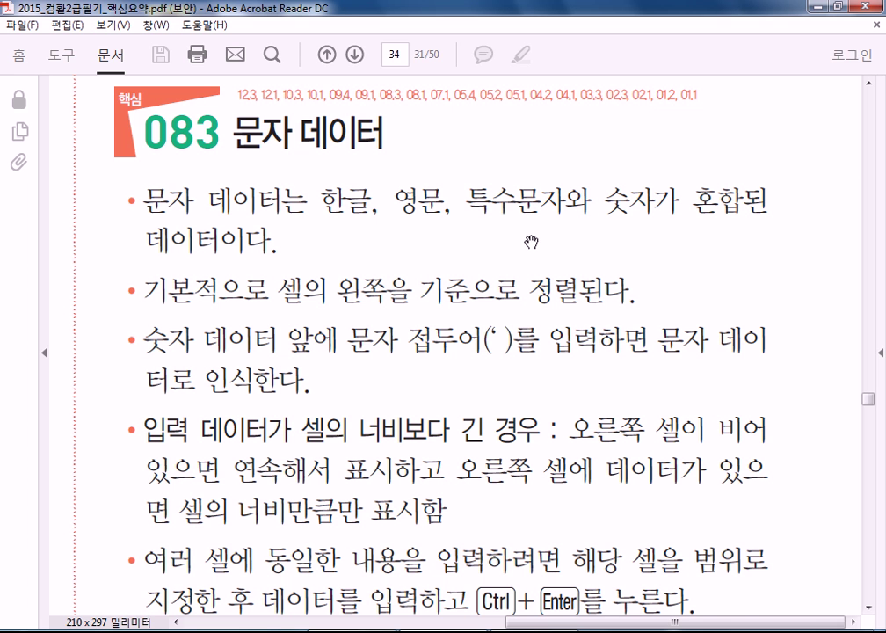
Scroll through the 083 문자 데이터 notes in the PDF
scroll(445, 392, "down", 1)
scroll(444, 392, "down", 1)
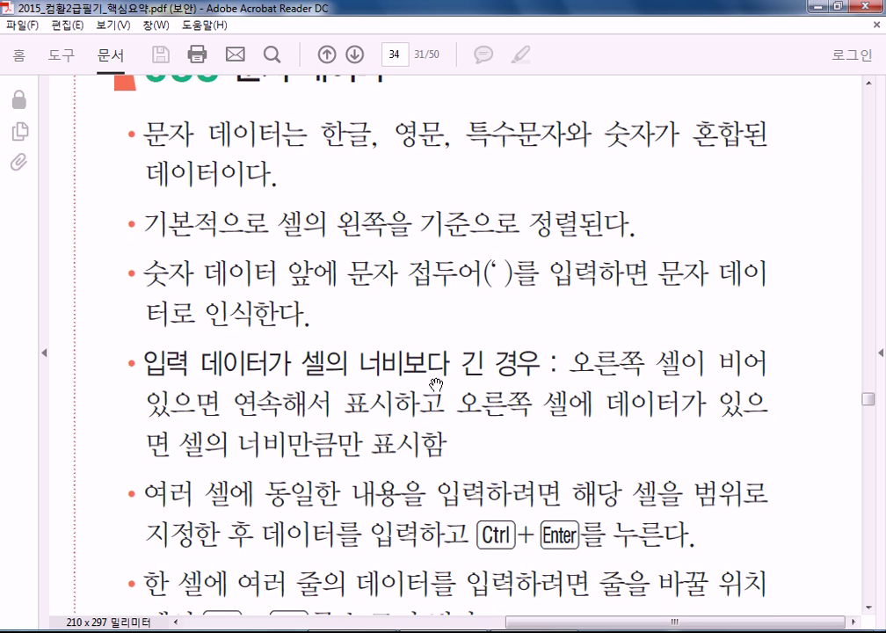
scroll(435, 402, "down", 1)
scroll(435, 400, "up", 1)
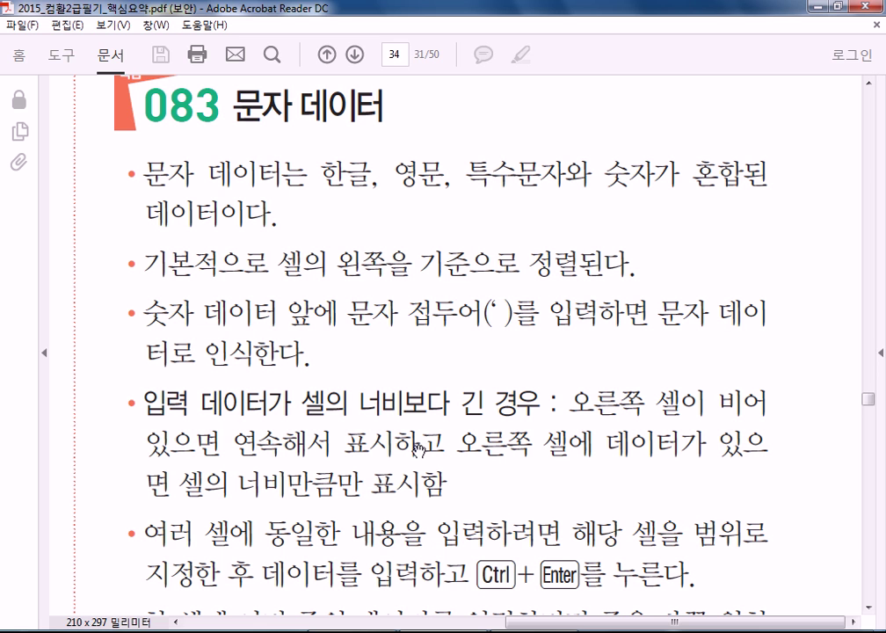
Start a new blank Microsoft Excel workbook from the Start menu
scroll(335, 461, "down", 3)
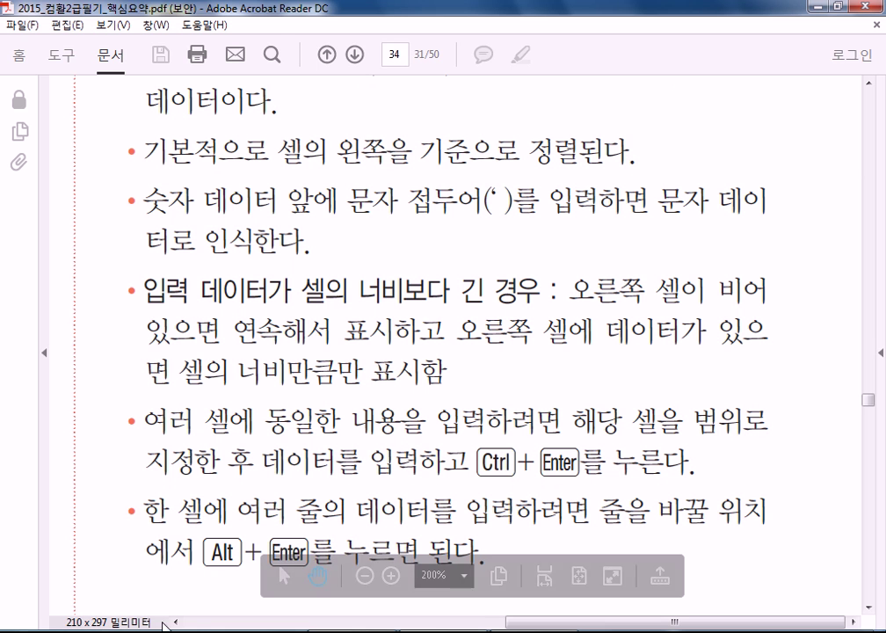
key("super")
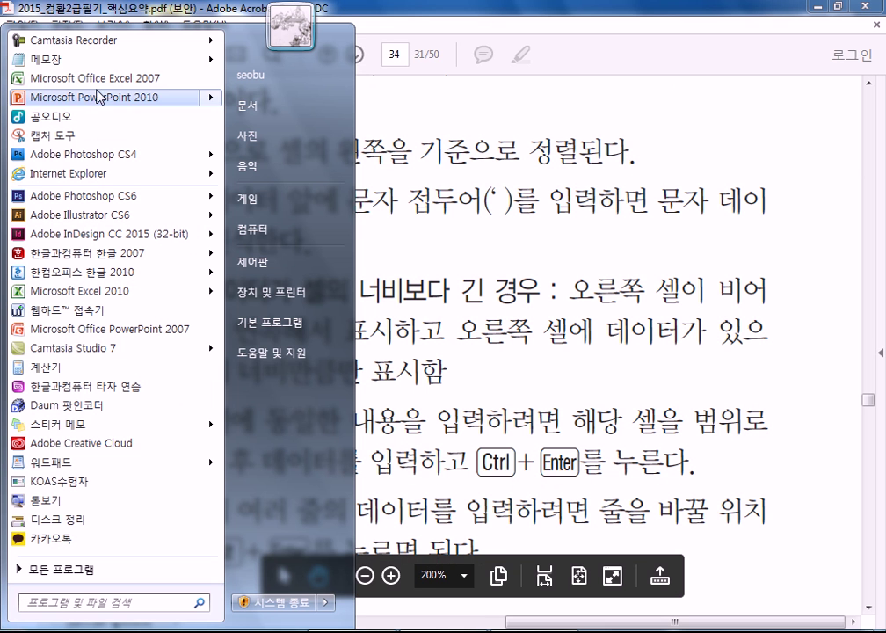
left_click(431, 341)
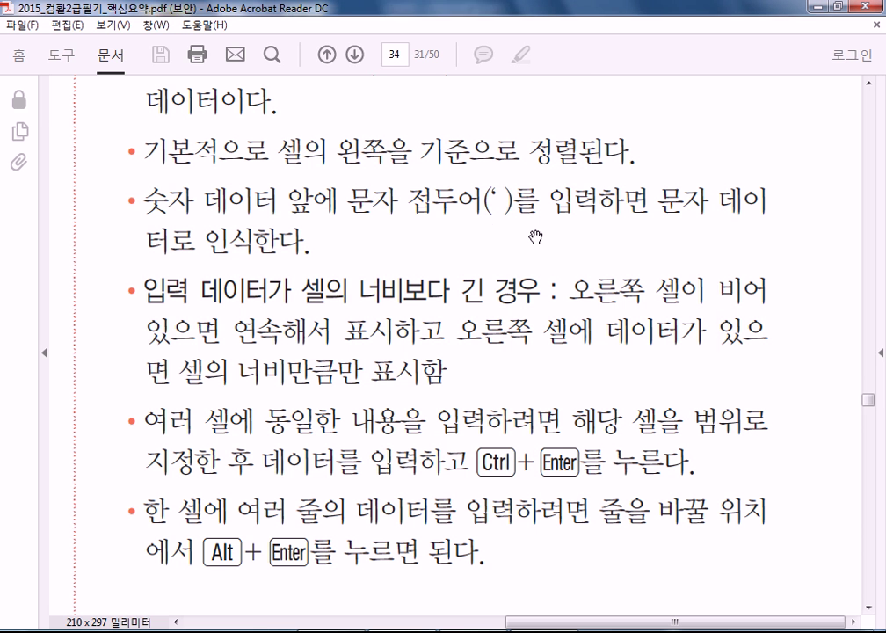
Store 0001 in A1 as text with an apostrophe, after 0001 and 00001 became 1
scroll(182, 239, "up", 7)
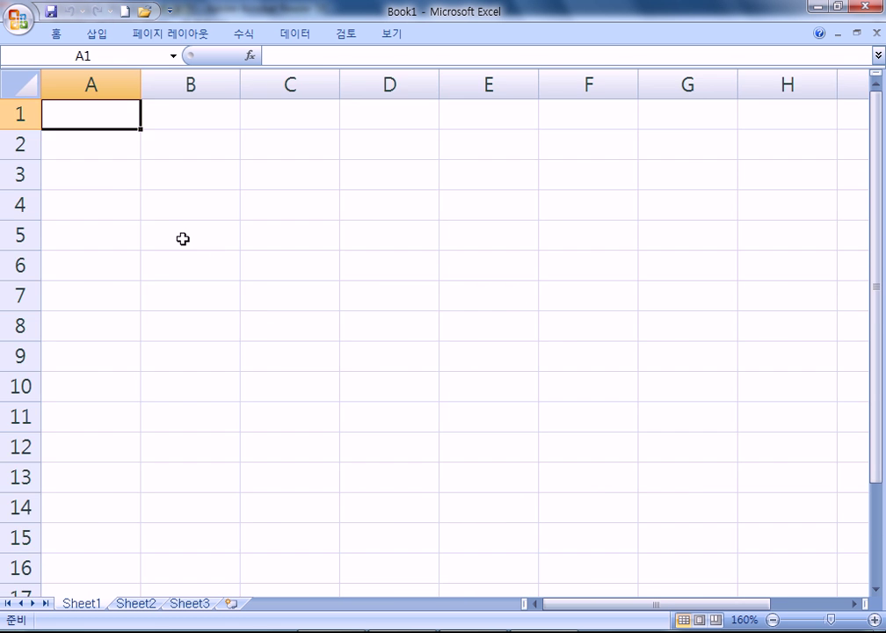
type("0001")
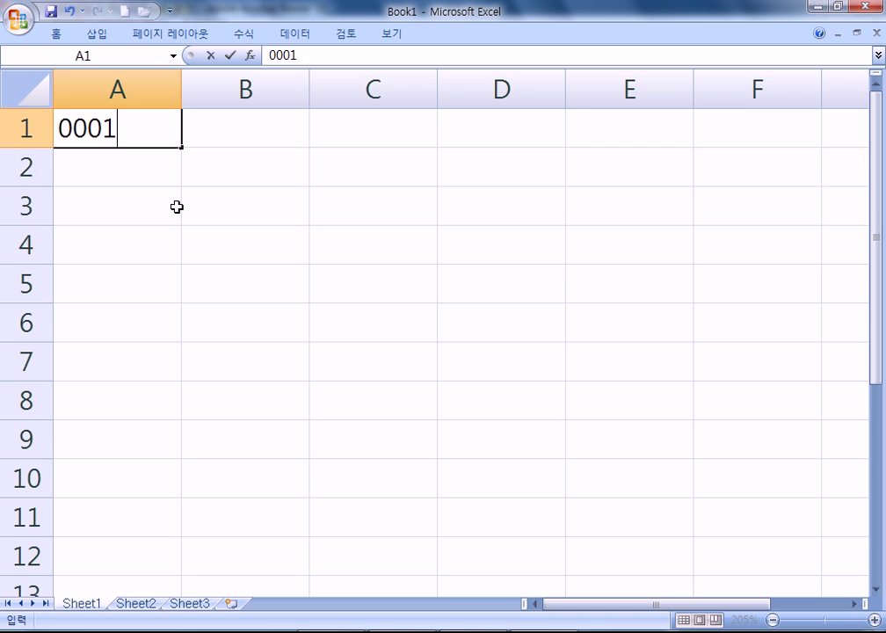
key("Return")
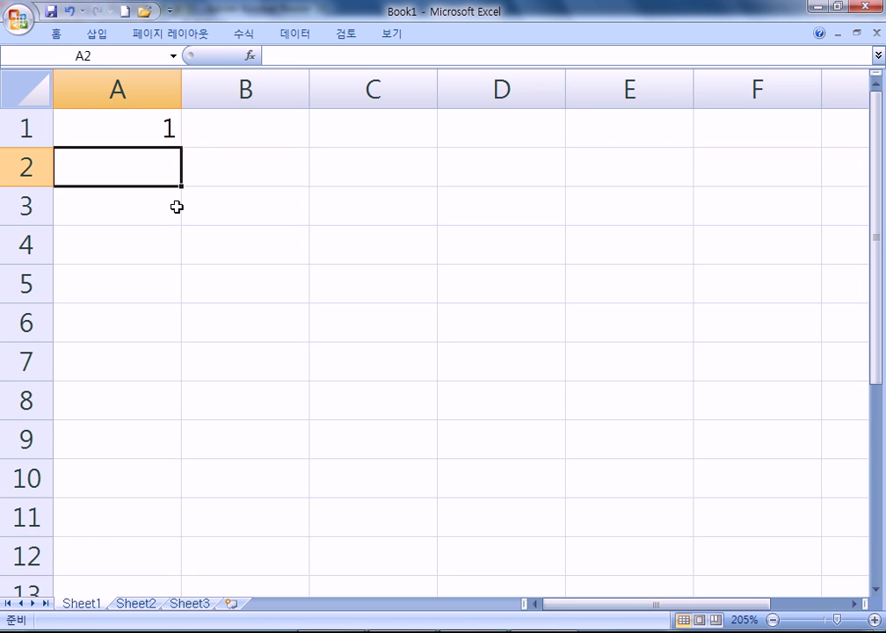
key("Up")
type("00001")
key("Return")
key("Up")
type("'")
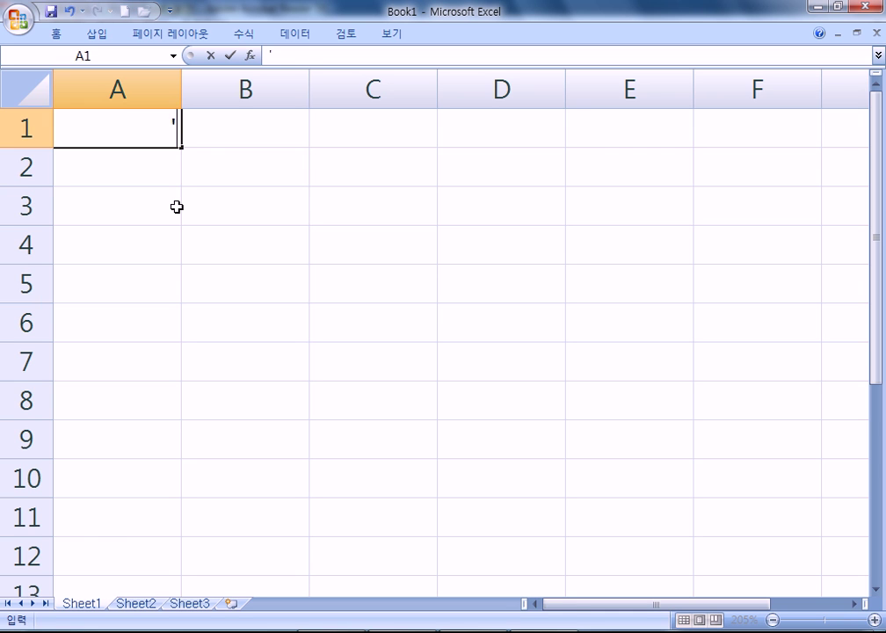
type("0001")
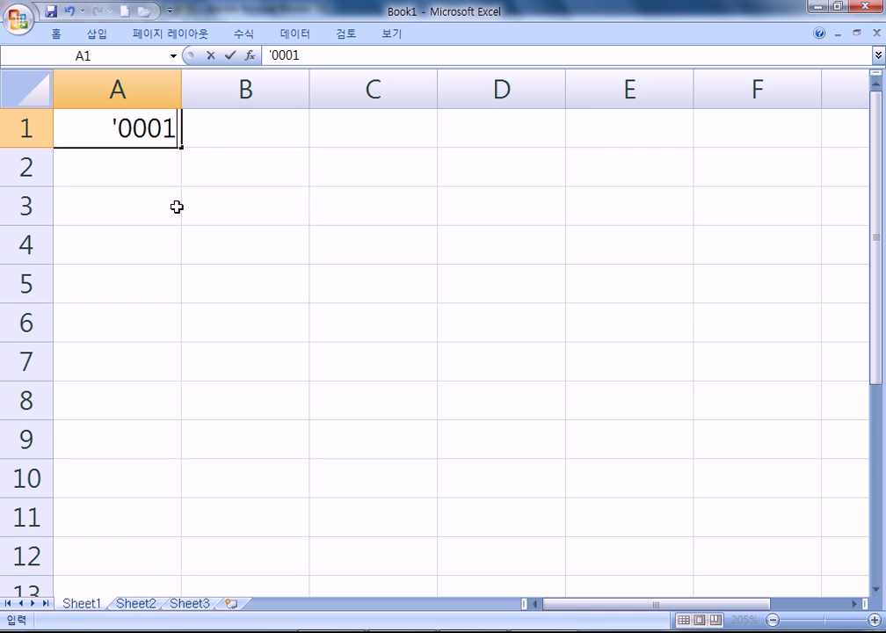
key("Return")
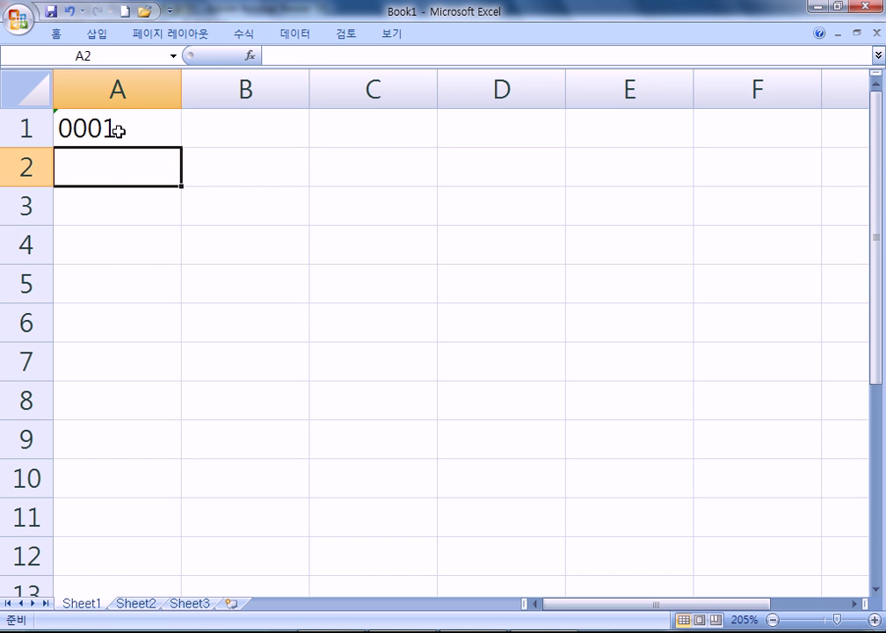
Enter the formula =100+200 in A2 so it shows 300
key("alt+Tab")
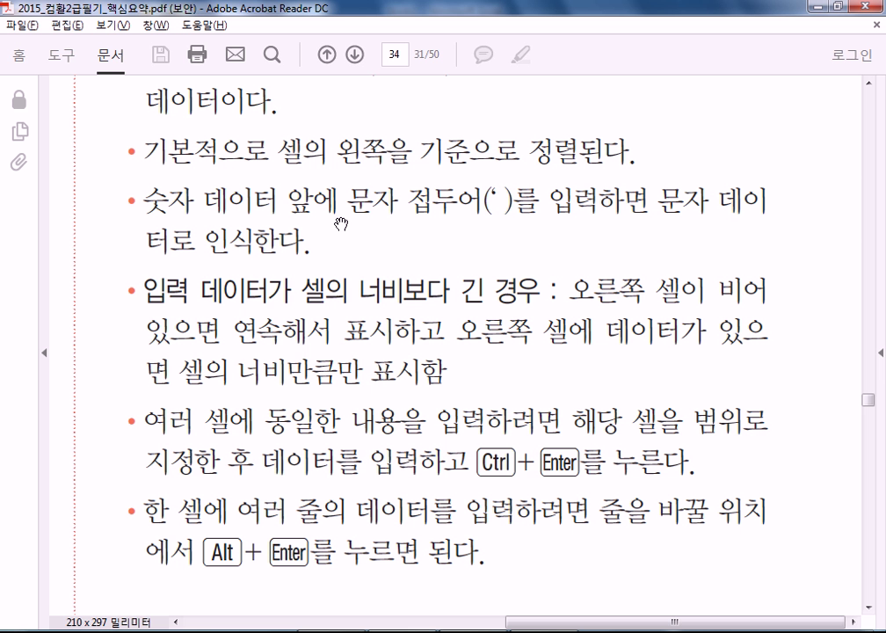
key("alt+Tab")
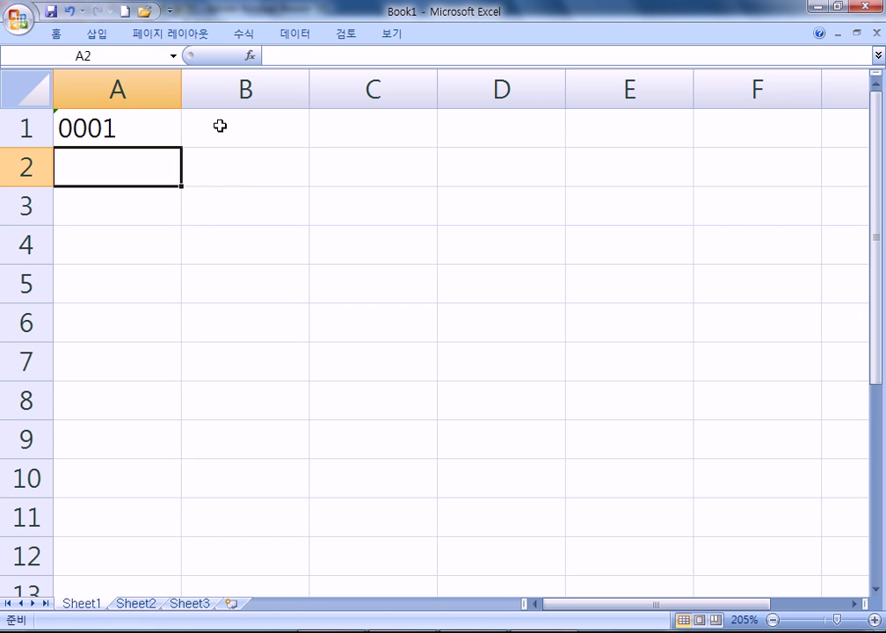
type("=100+200")
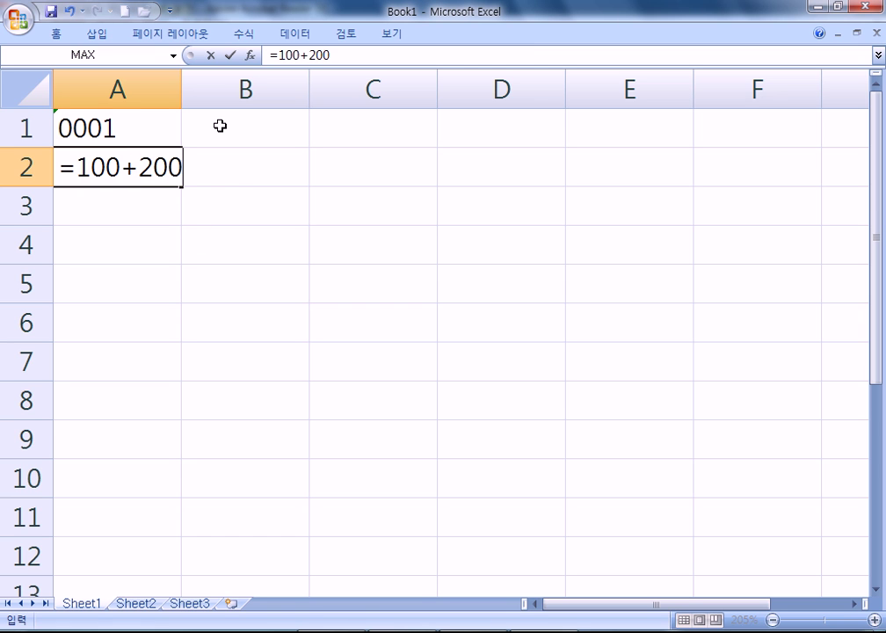
key("Return")
Prefix A2's formula with an apostrophe so =100+200 shows as text
key("Up")
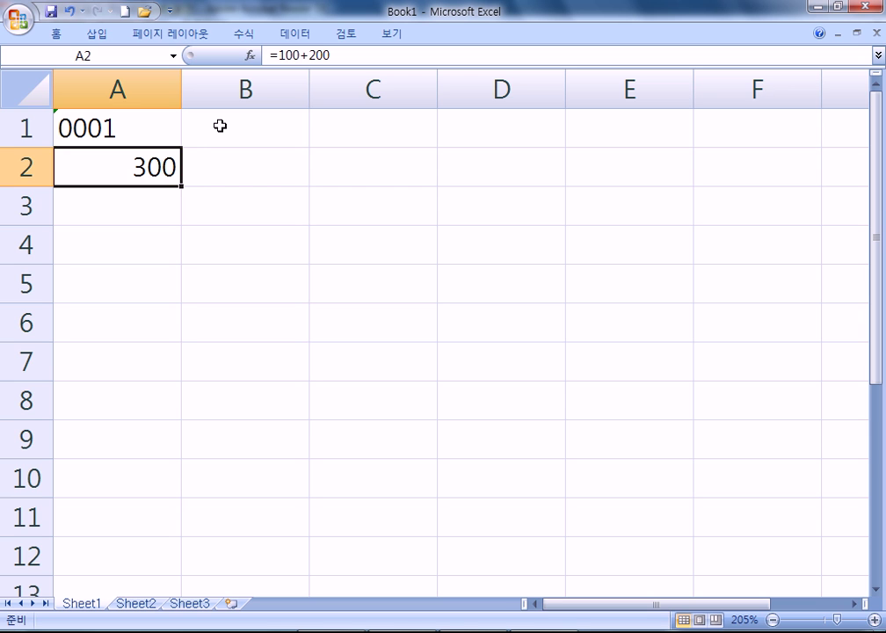
key("F2")
key("Home")
type("'")
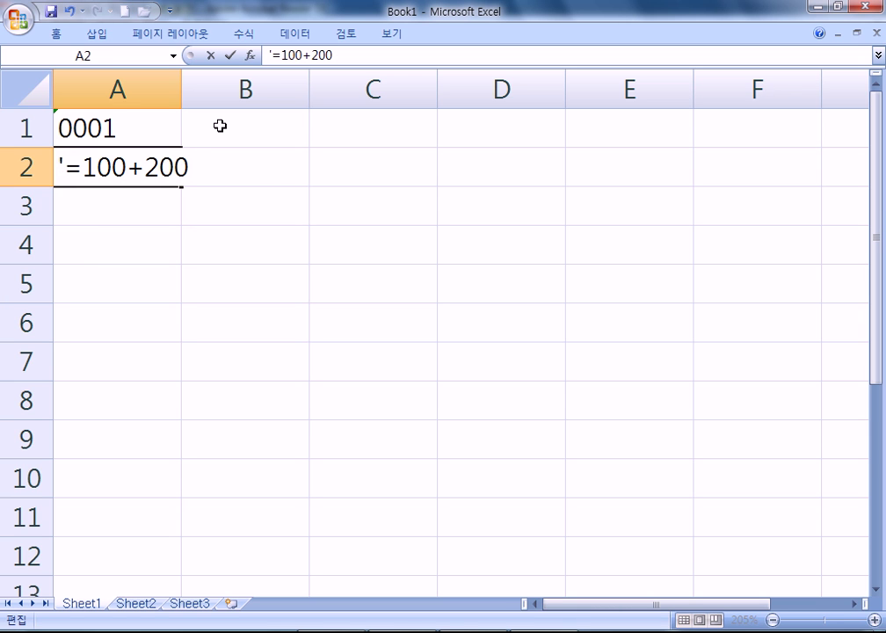
key("Return")
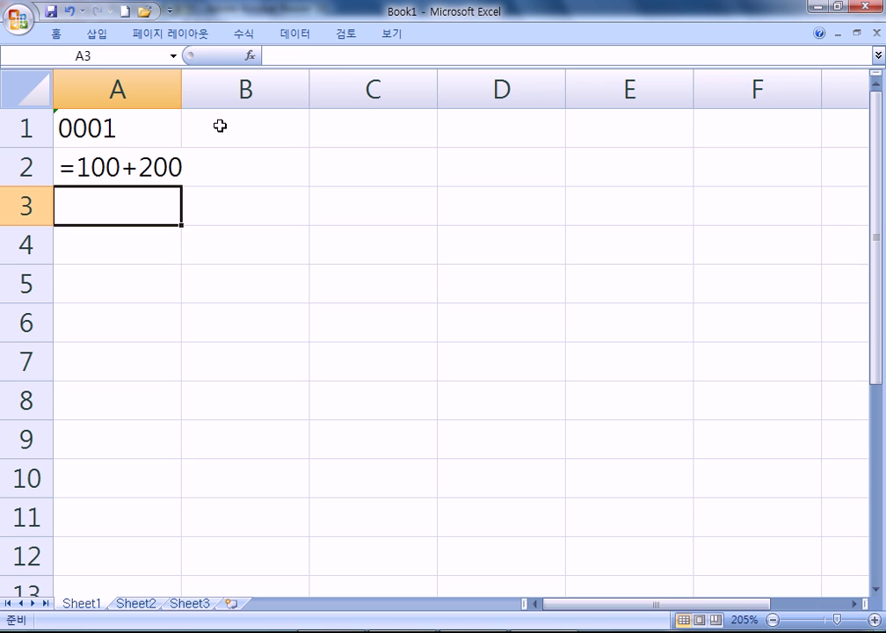
Delete the apostrophe from A2 so it calculates 300 again
key("Up")
key("F2")
key("Home")
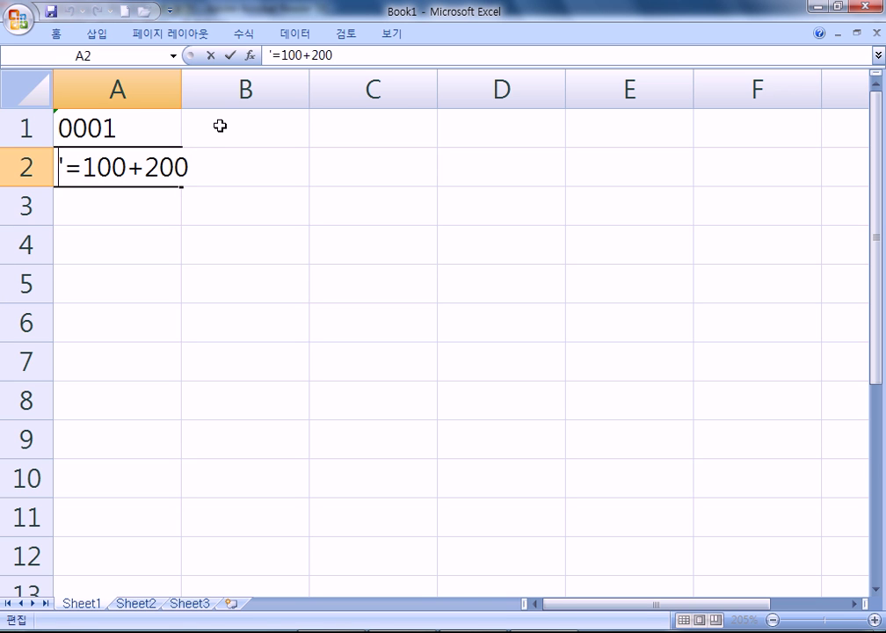
key("Delete")
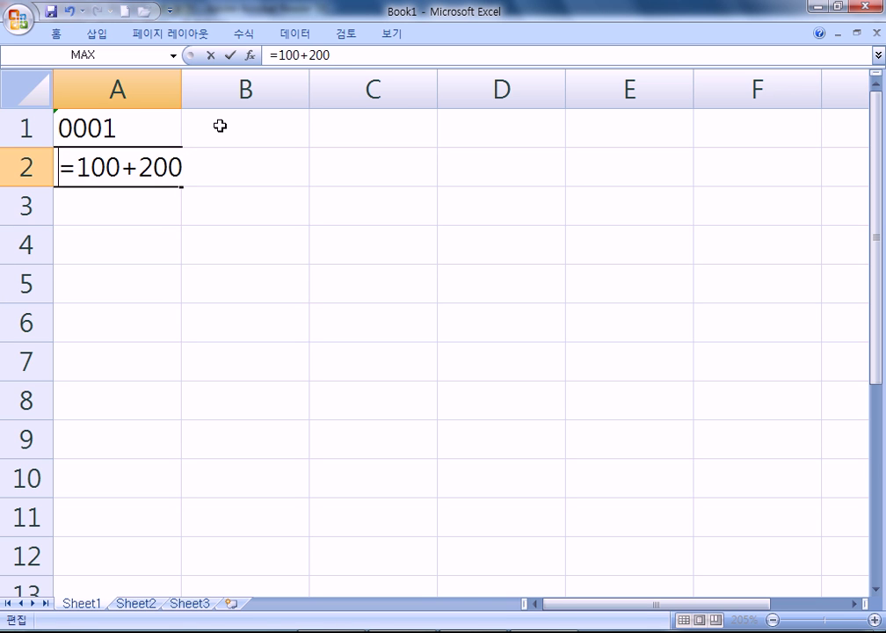
key("Return")
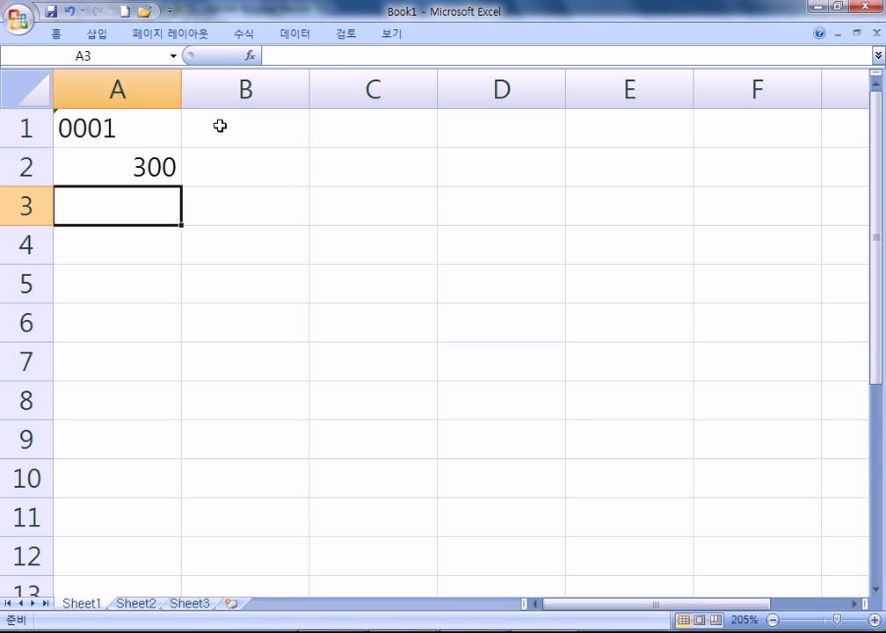
Restore the apostrophe so A2 shows =100+200 as text, then return to the PDF
key("Up")
key("F2")
key("Home")
type("'")
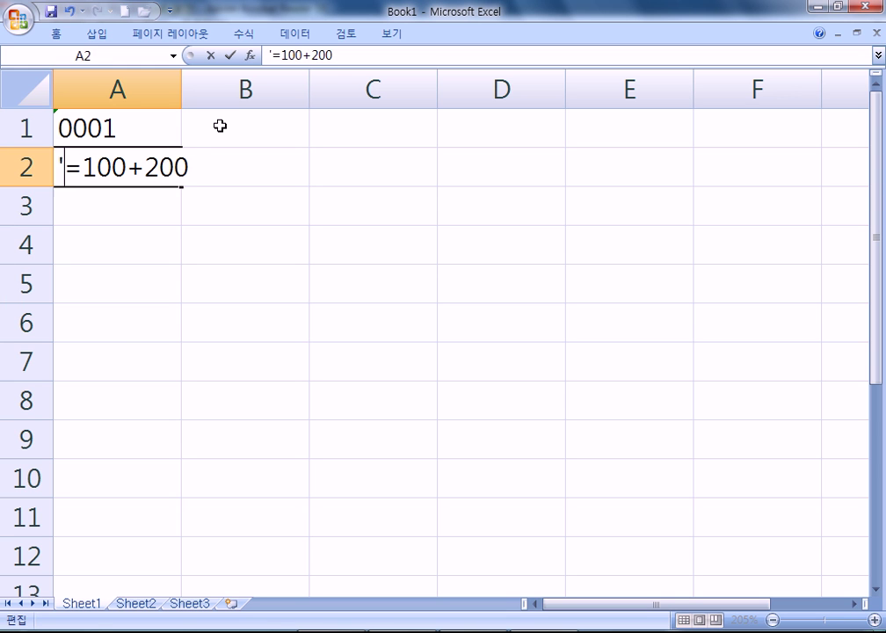
key("Return")
key("Up")
key("alt+Tab")
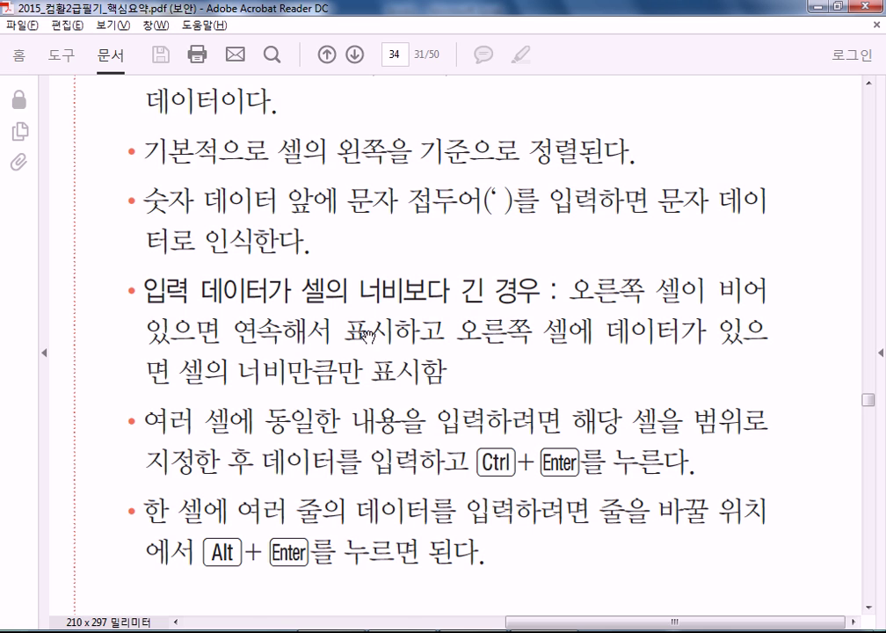
Edit A2's text to read =1000+2000
scroll(448, 351, "down", 1)
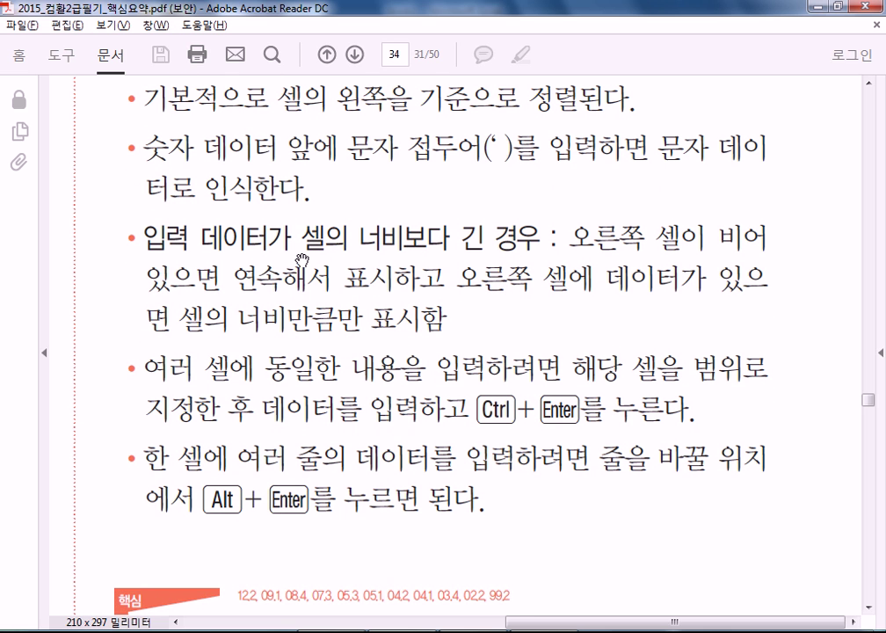
key("alt+Tab")
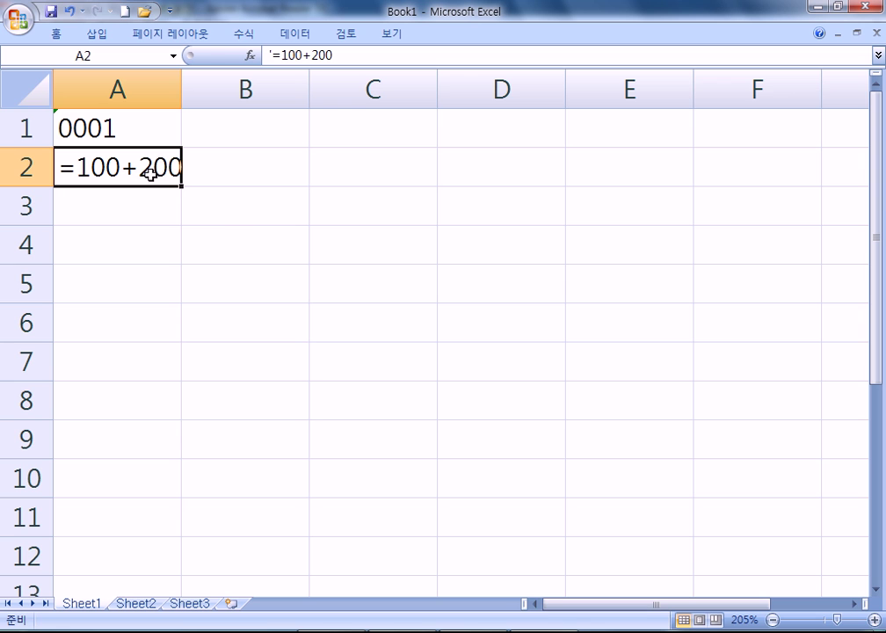
double_click(112, 167)
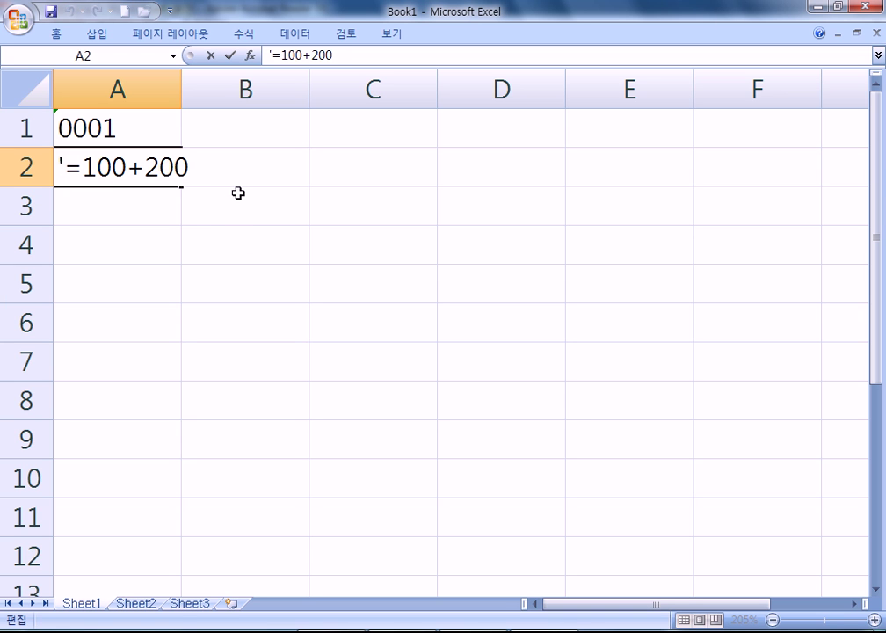
type("0")
key("Right")
key("Right")
type("0")
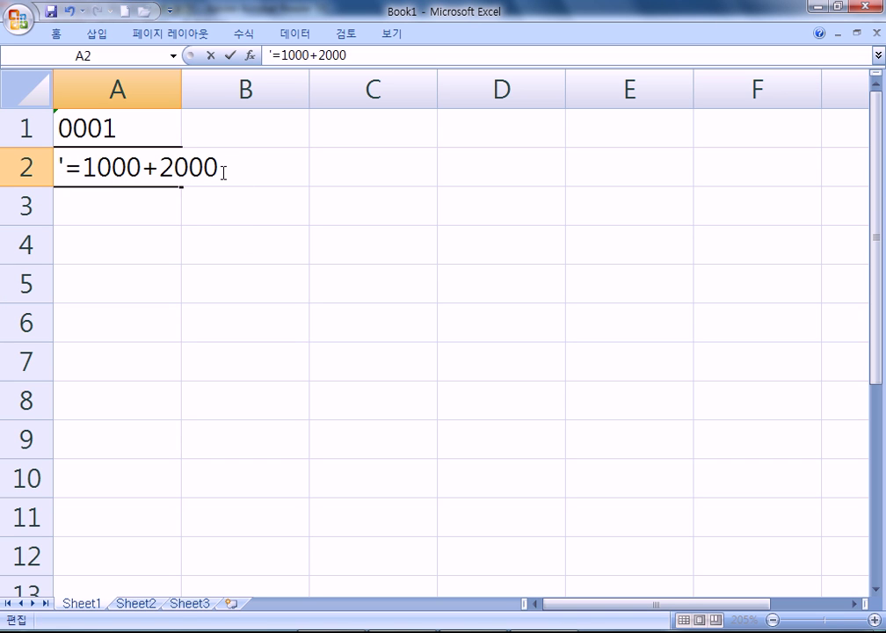
key("Return")
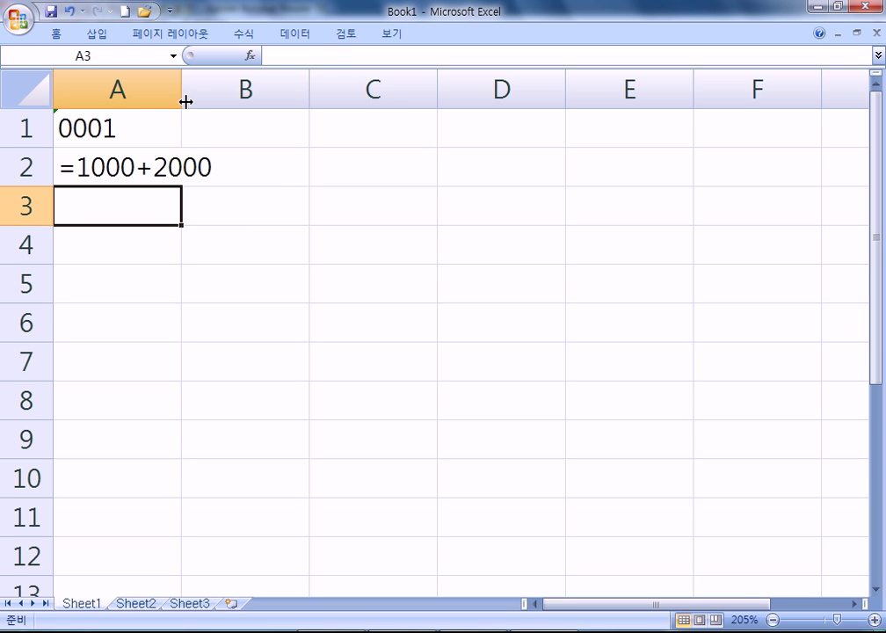
left_click(163, 278)
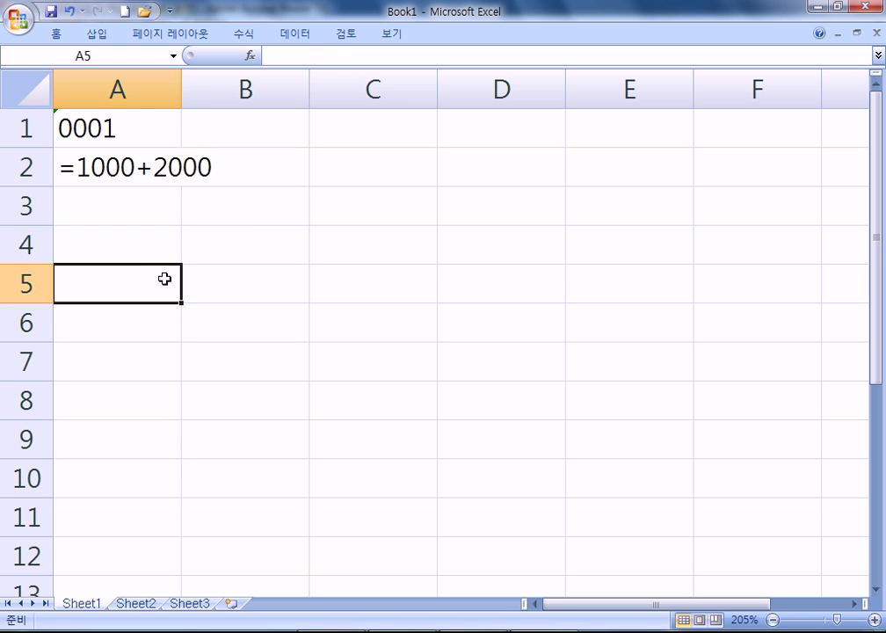
left_click(332, 128)
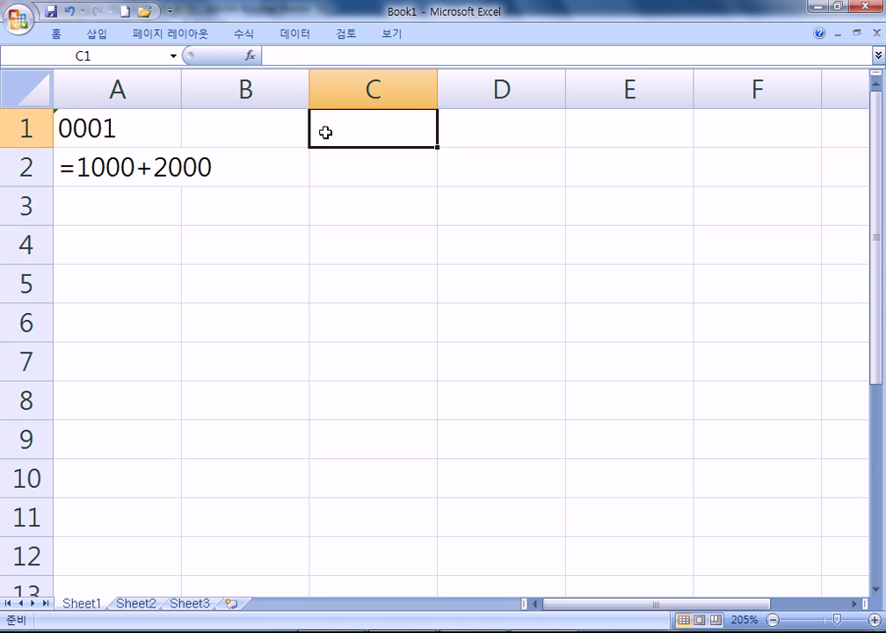
type("2345245545")
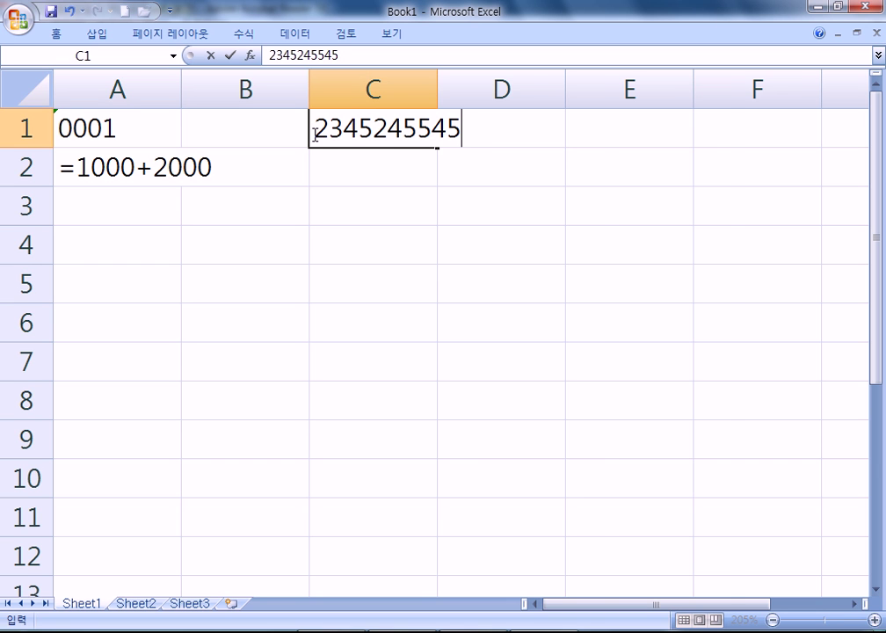
key("Return")
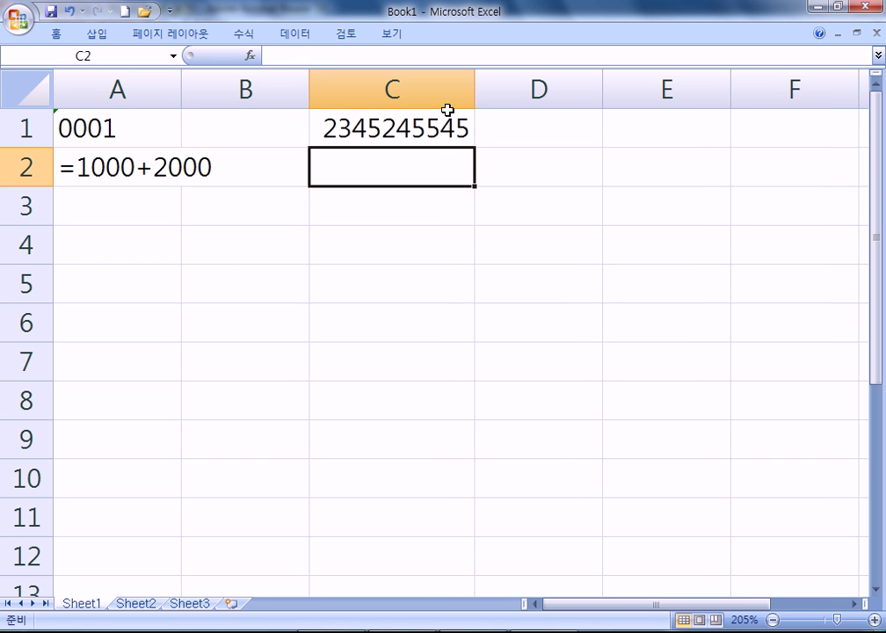
left_click(94, 166)
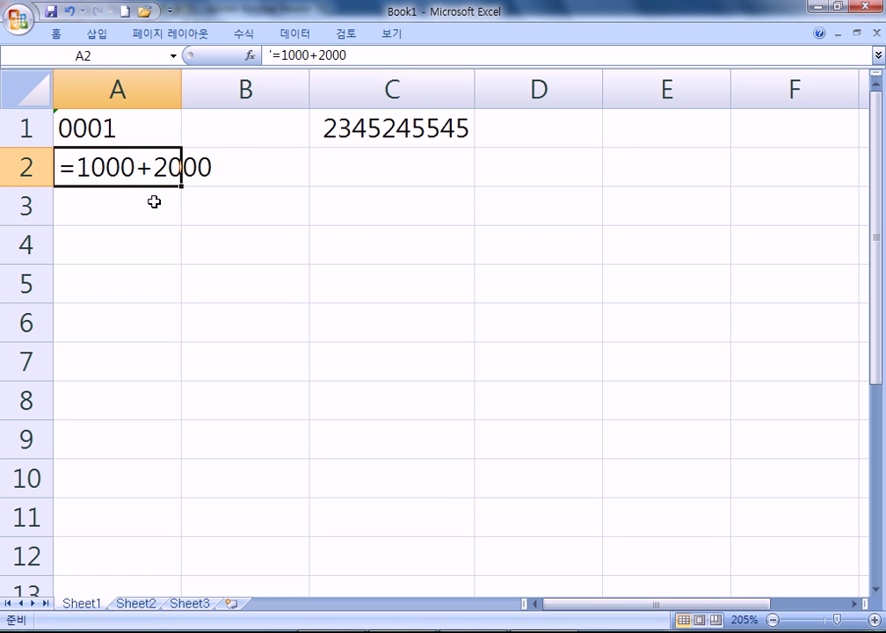
key("alt+Tab")
Type 2345fg in B2 and check how A2's long text gets cut off
scroll(585, 312, "down", 1)
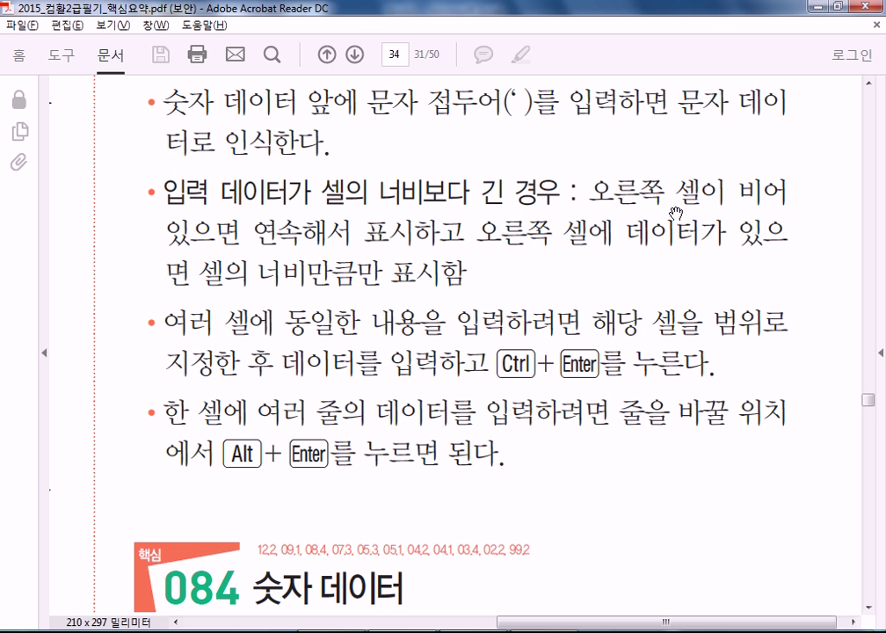
key("alt+Tab")
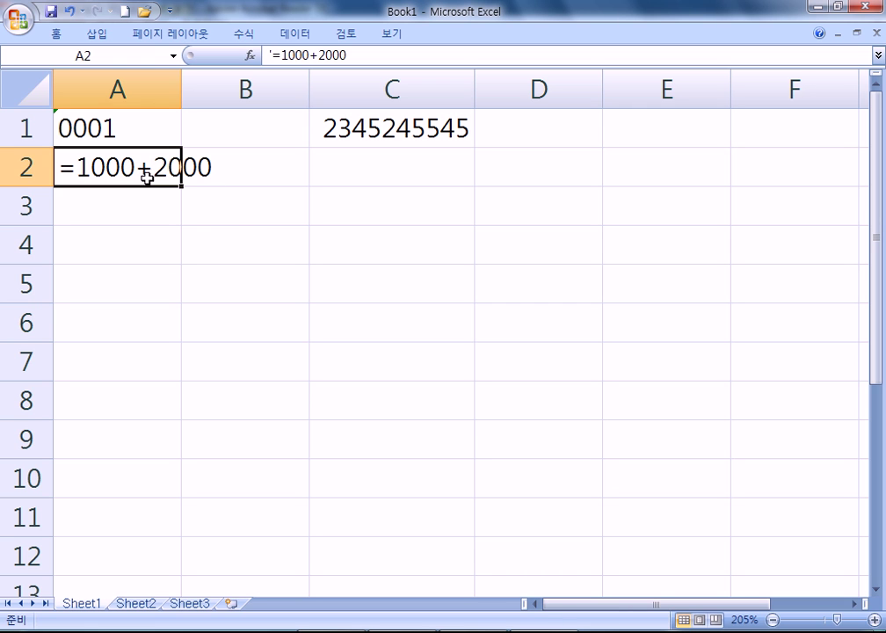
key("Down")
key("Down")
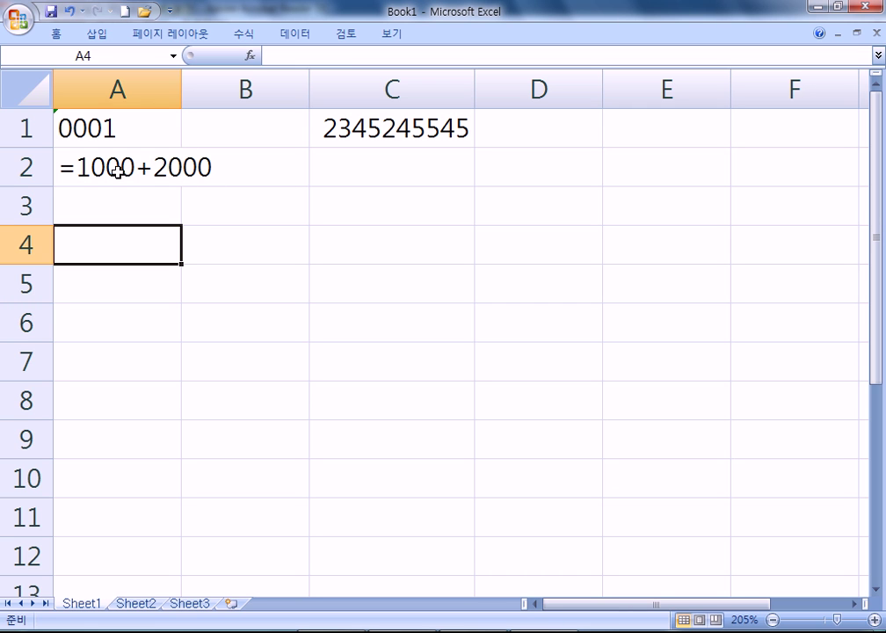
left_click(230, 176)
type("234")
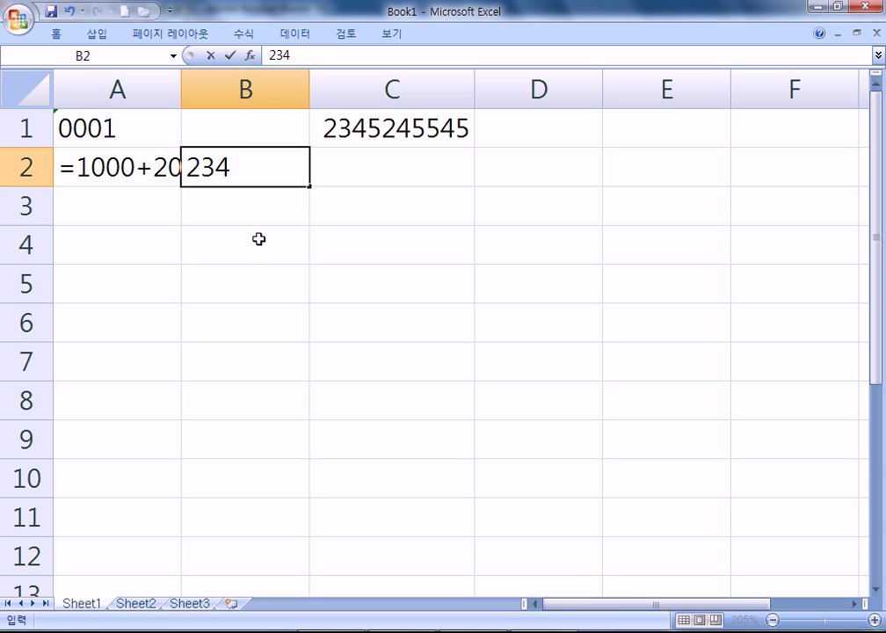
type("5fg")
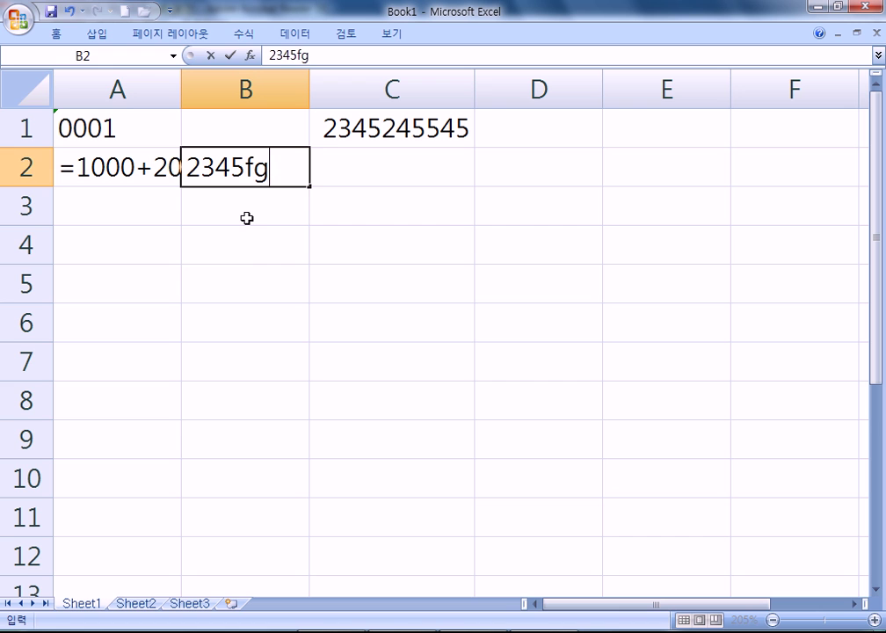
left_click(259, 245)
left_click(188, 172)
left_click(167, 177)
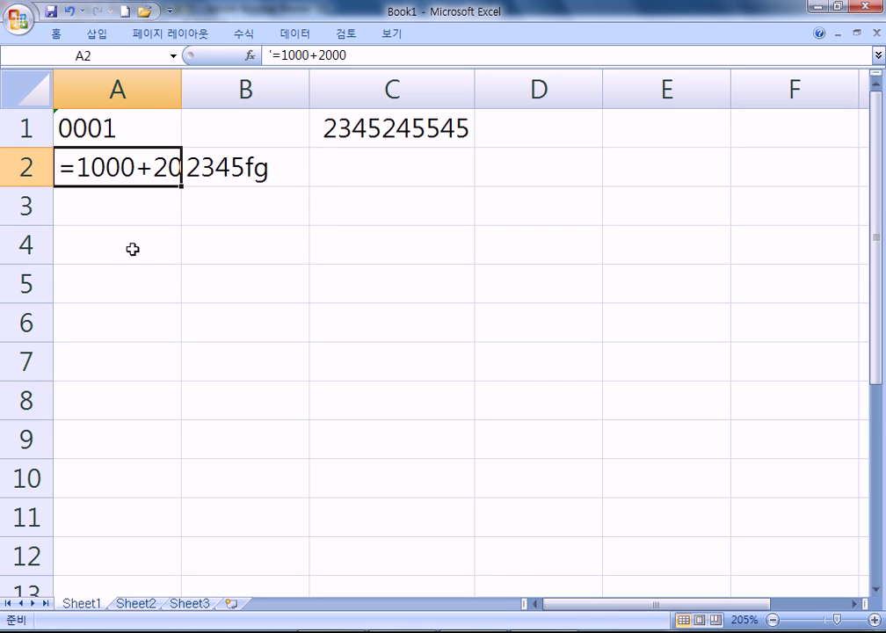
key("F2")
key("Escape")
Replace B2's content with sds, inspect A2's truncated text, and return to the PDF notes
left_click(204, 171)
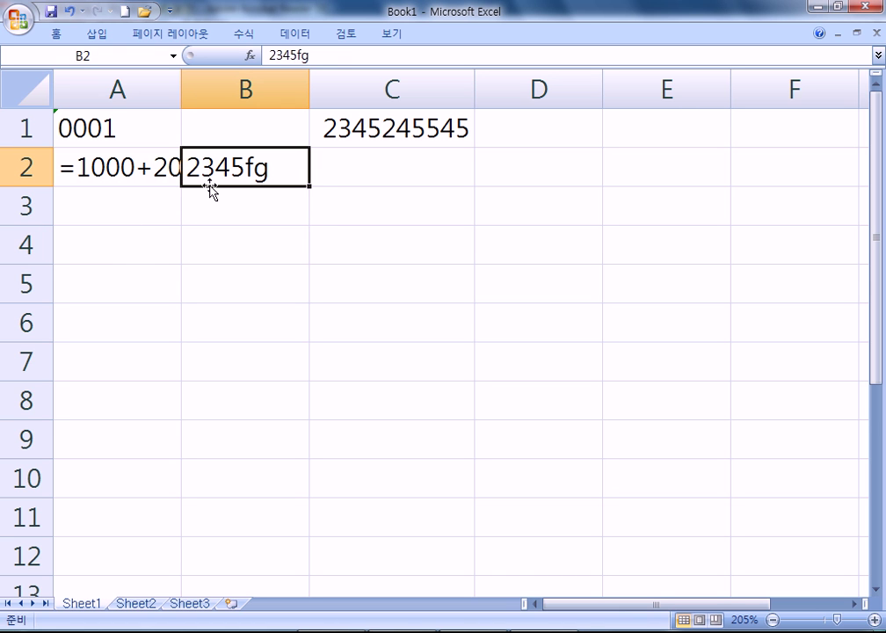
key("Delete")
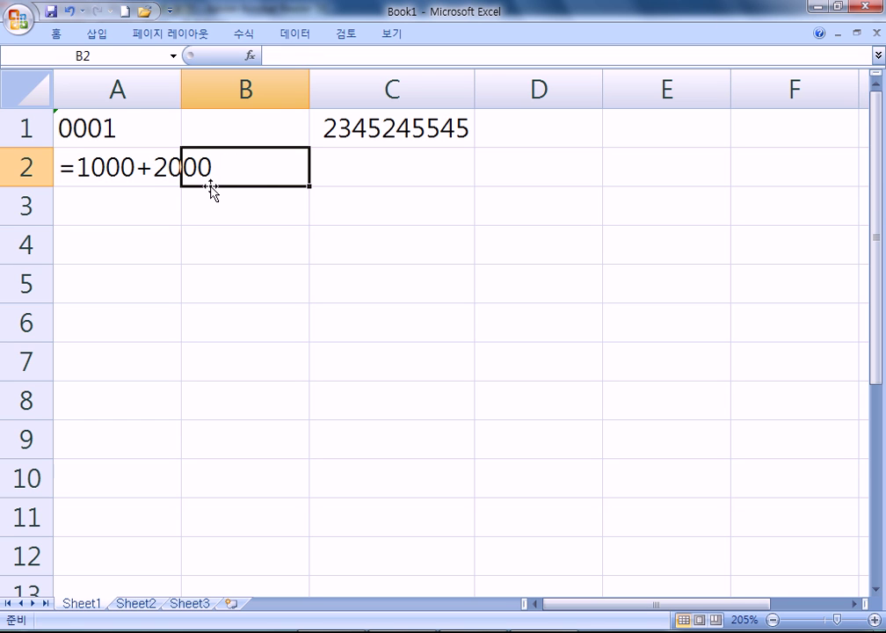
type("sds")
left_click(154, 240)
left_click(152, 185)
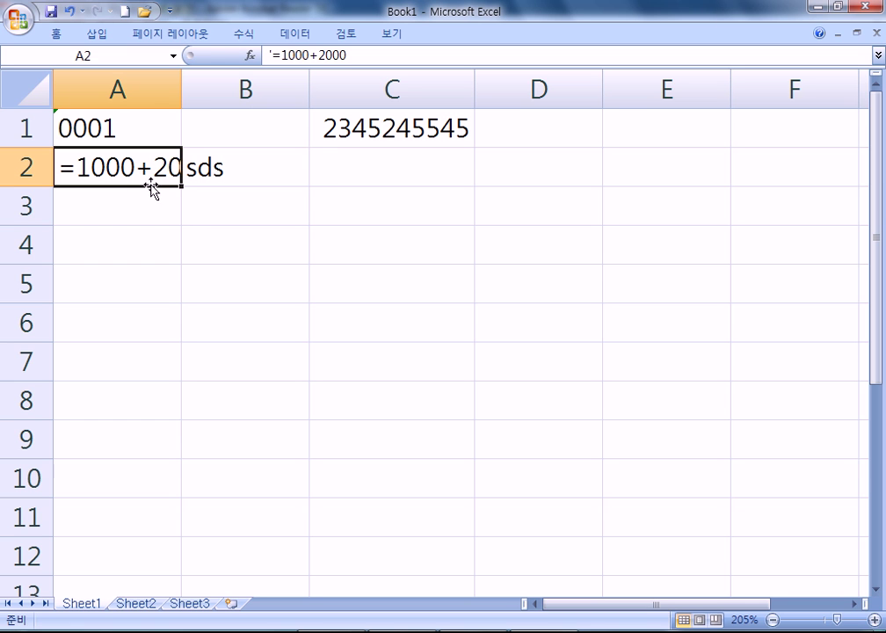
key("F2")
key("alt+Tab")
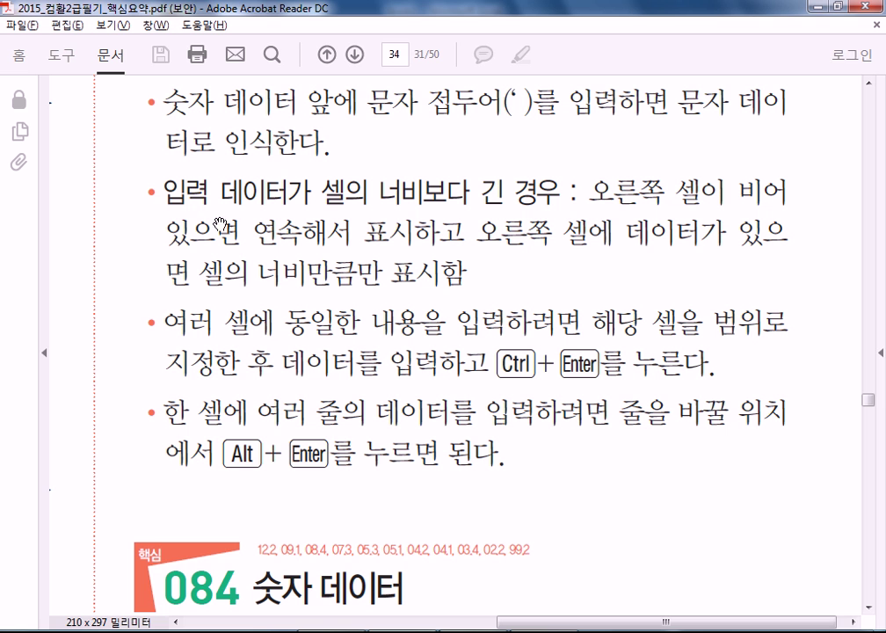
scroll(341, 278, "down", 3)
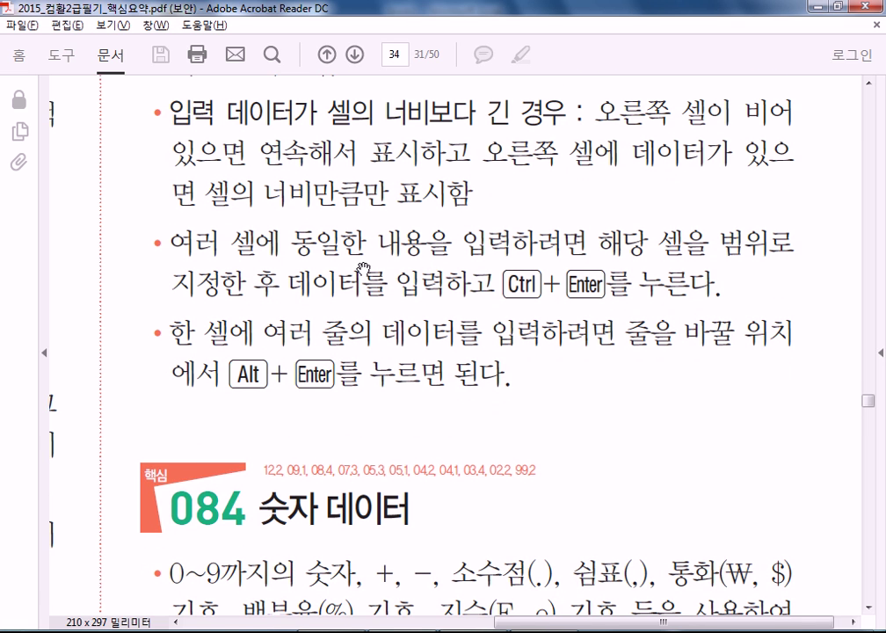
Fill all 18 cells of C4:E9 with 안녕 at once using Ctrl+Enter
key("alt+Tab")
left_click_drag(375, 241, 600, 413)
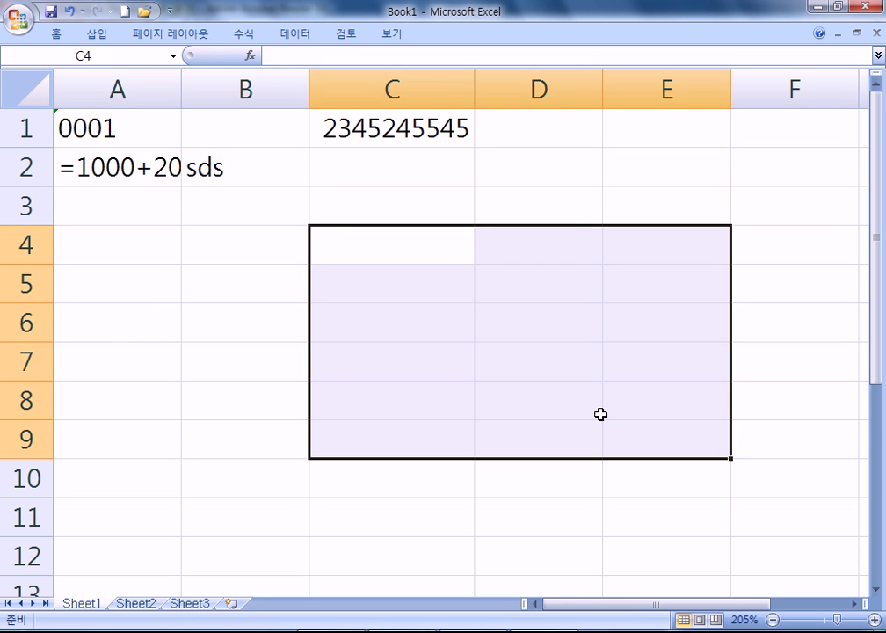
type("안녕")
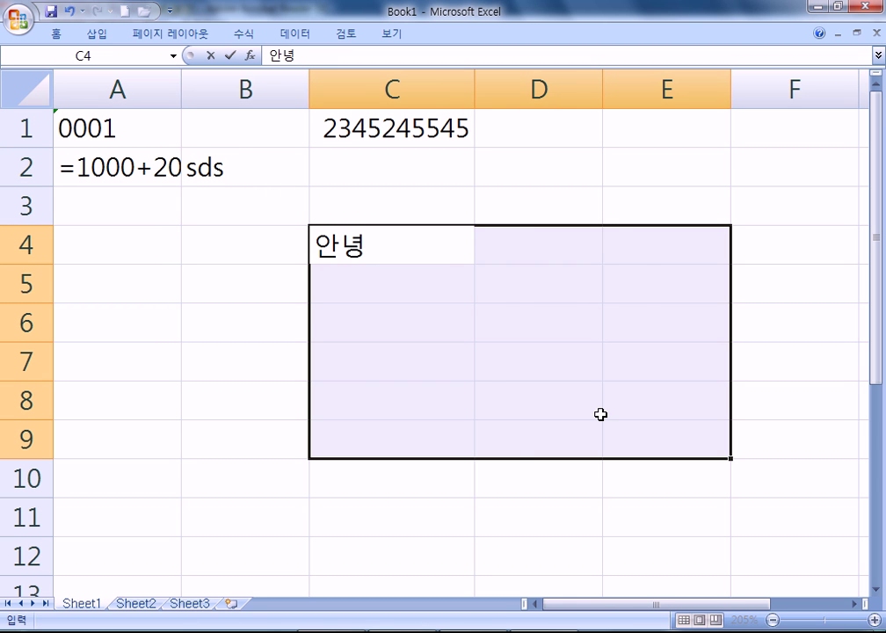
key("ctrl+Return")
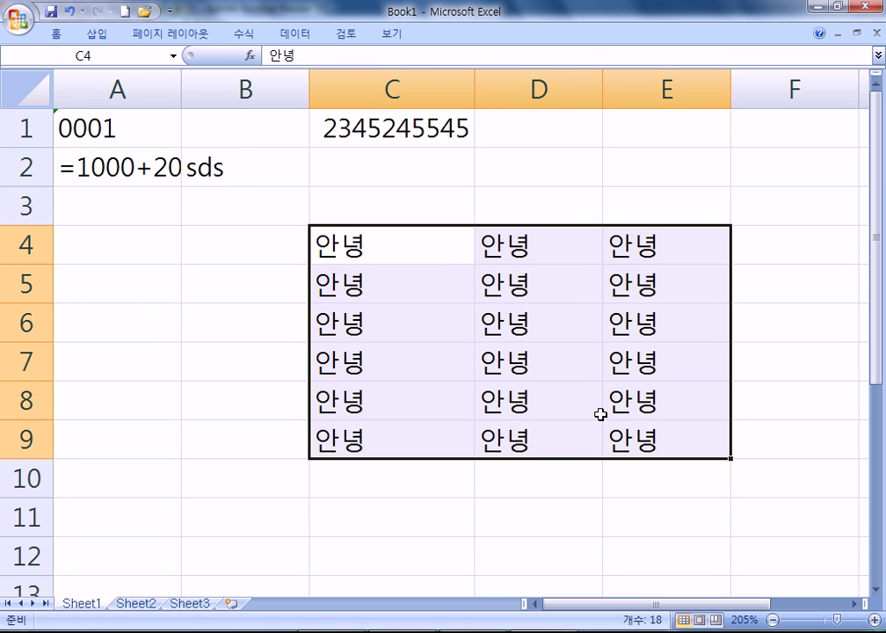
key("alt+Tab")
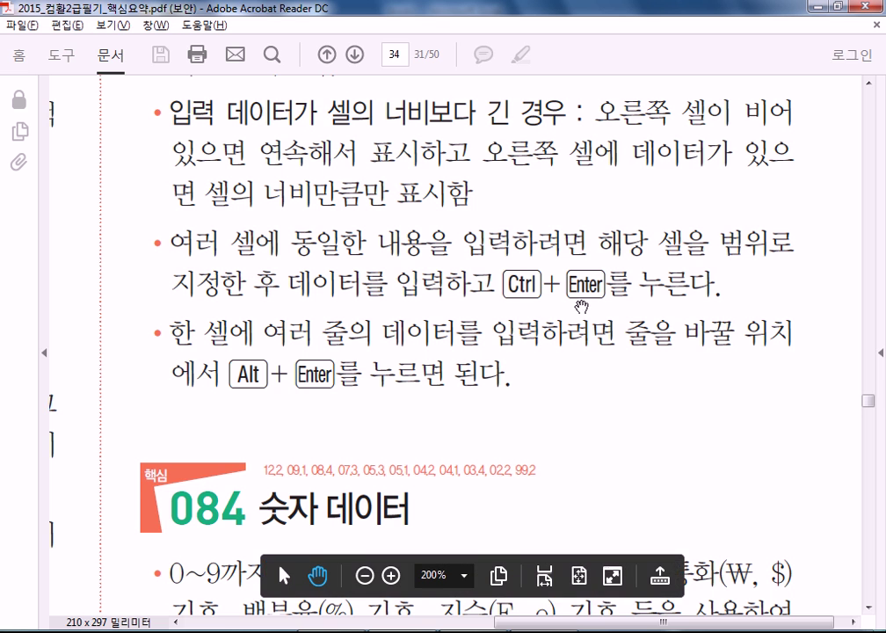
scroll(536, 323, "down", 1)
scroll(536, 323, "down", 1)
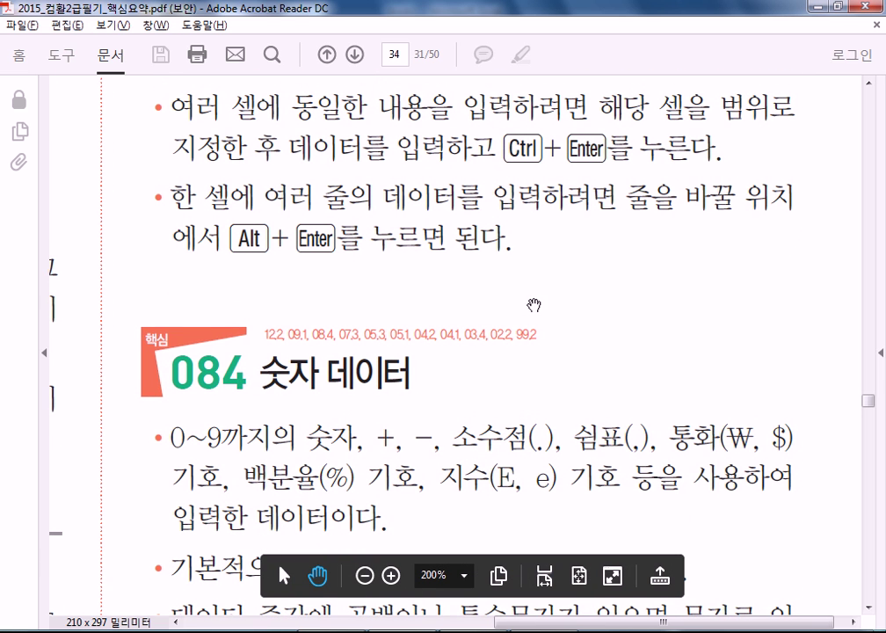
key("alt+Tab")
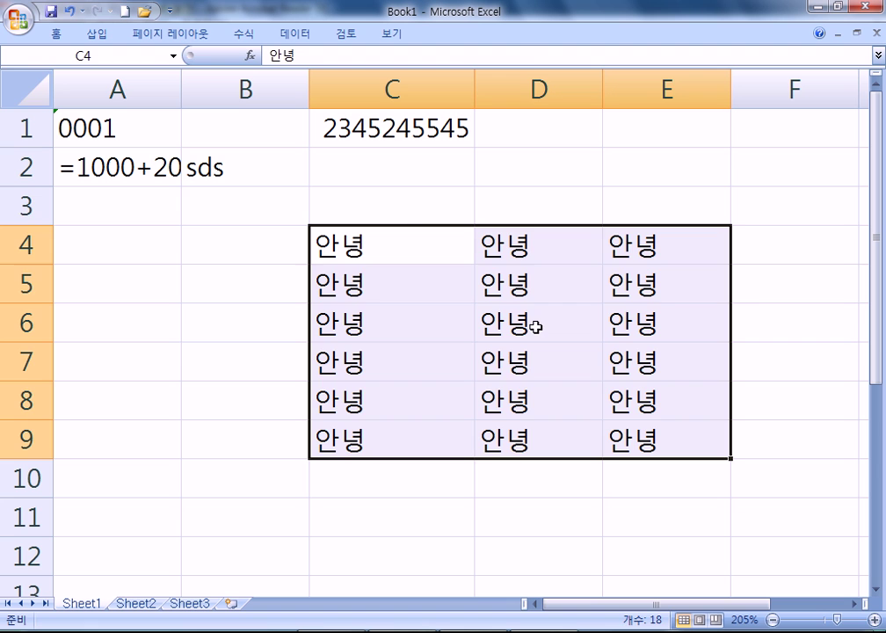
Enter 안녕, 친구야 and 반갑다 on three lines in cell C3 with Alt+Enter
left_click(398, 205)
type("안녕")
key("alt+Return")
type("친구야")
key("alt+Return")
type("반갑ㄷ")
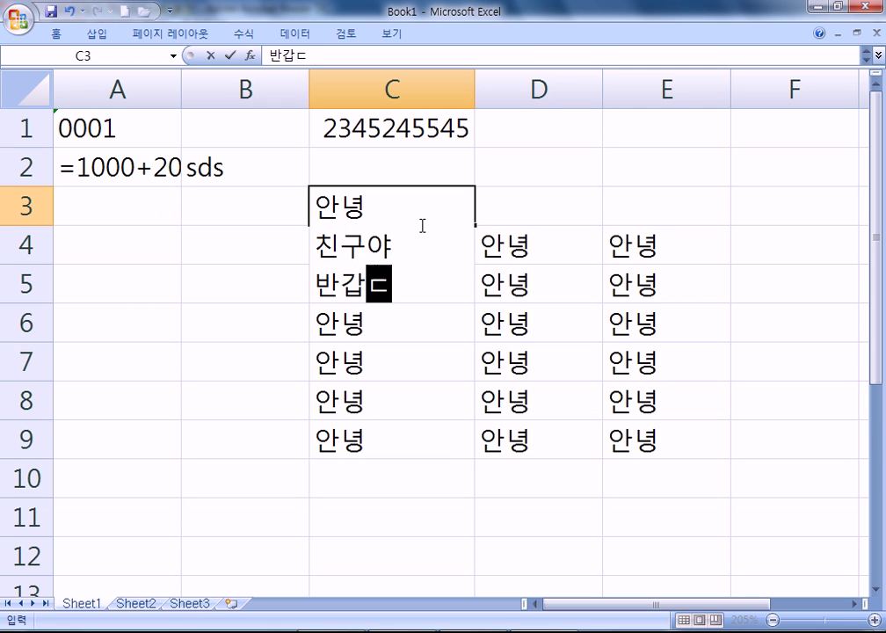
type("ㅏ")
key("Return")
Edit C3 in place to inspect its line breaks, then return to the PDF
left_click(340, 244)
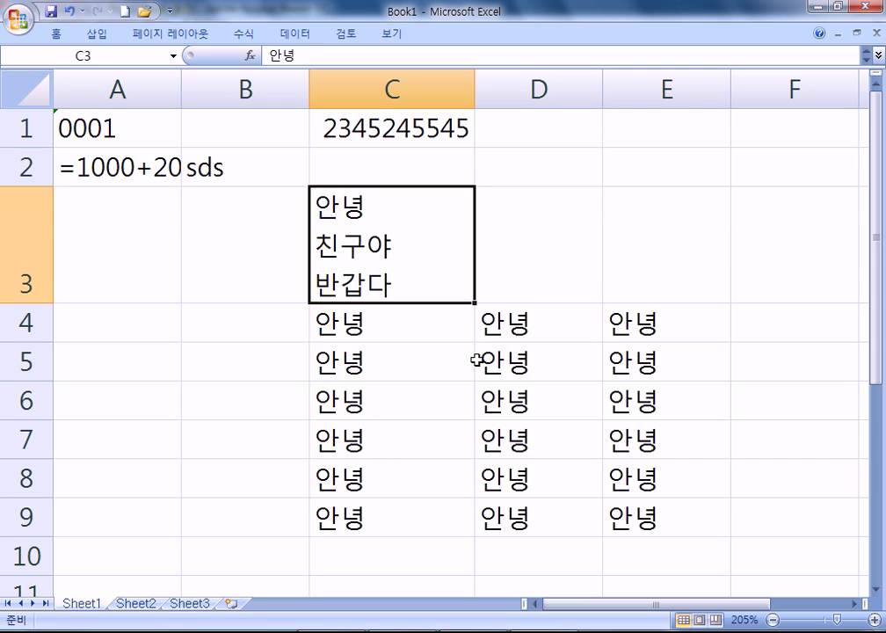
double_click(391, 211)
left_click(402, 249)
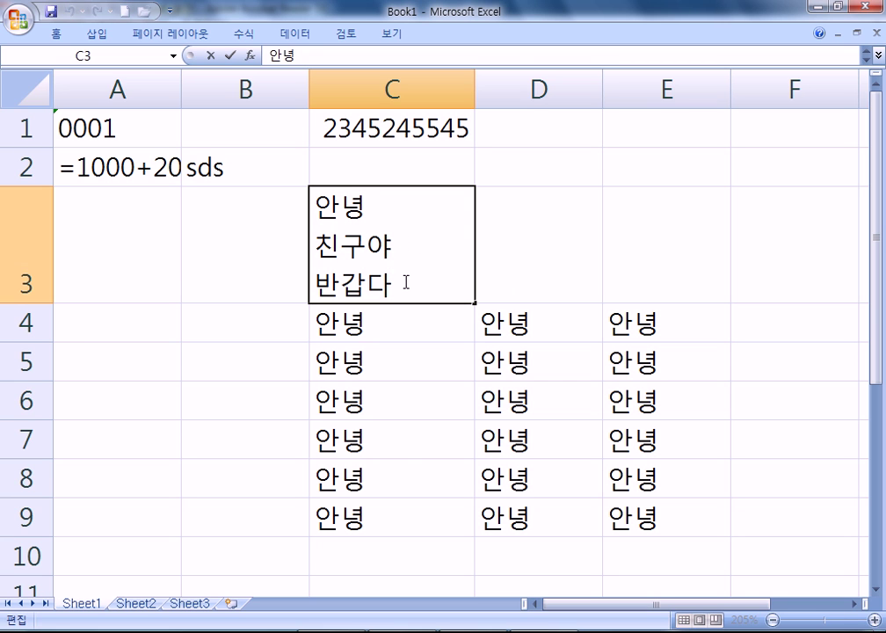
left_click(386, 203)
key("alt+Tab")
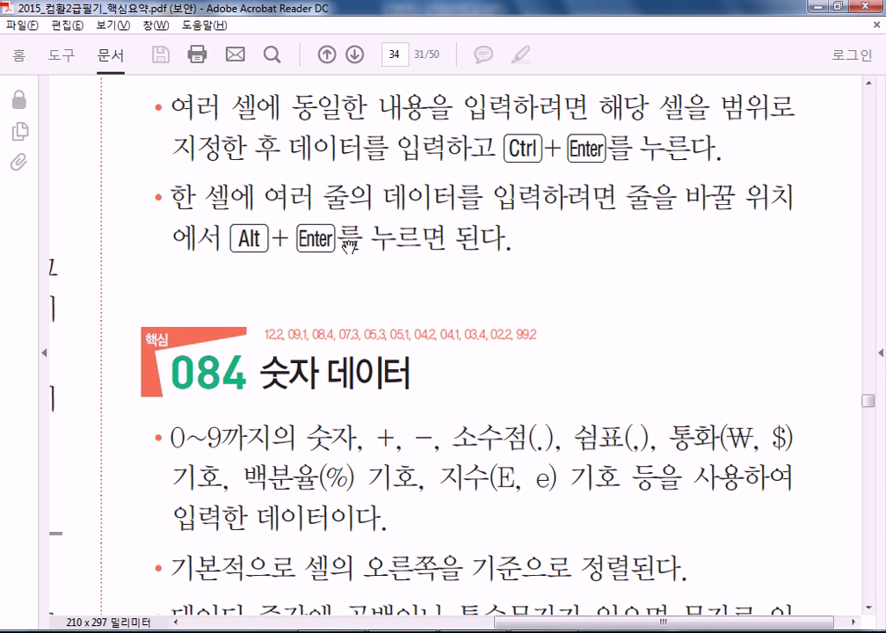
Scroll the PDF to the 084 숫자 데이터 section on numeric data
scroll(294, 395, "down", 5)
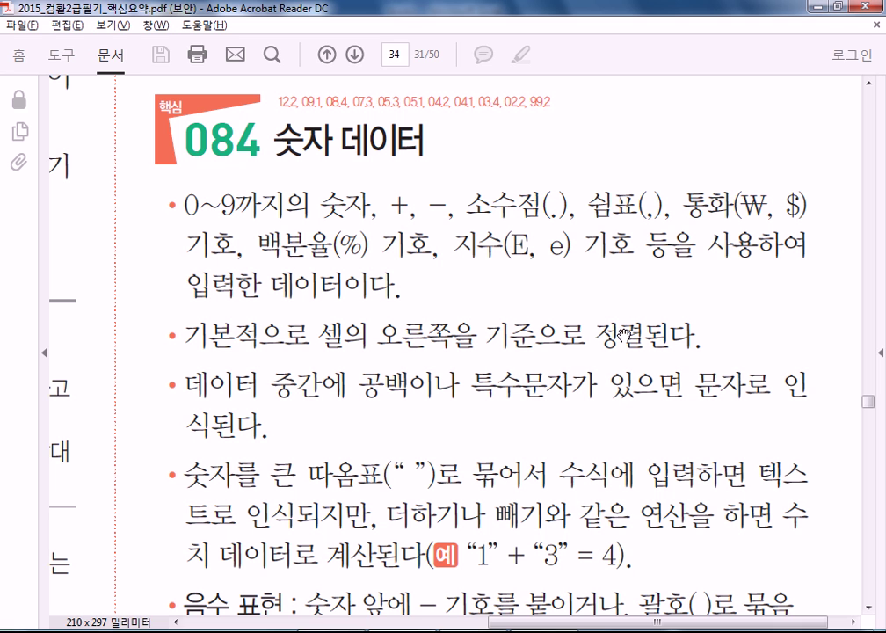
Enter 2.54E+04 in cell D2
key("alt+Tab")
left_click(523, 151)
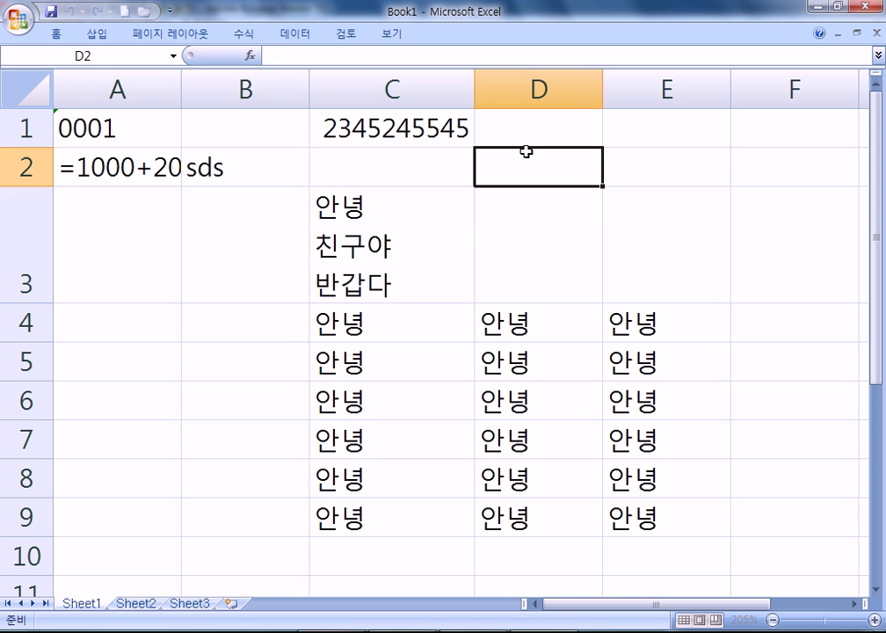
type("2.54ㄸ")
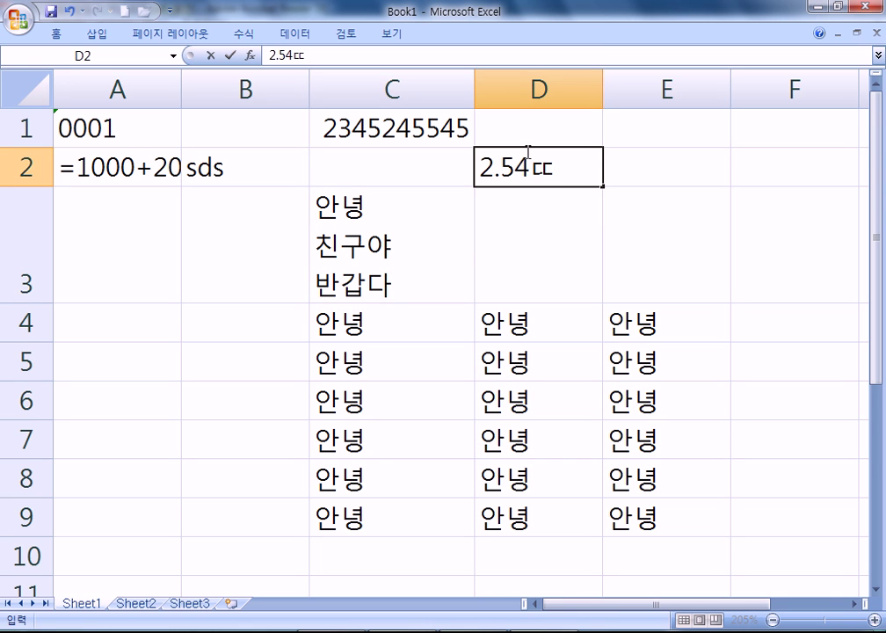
key("BackSpace")
type("E+04")
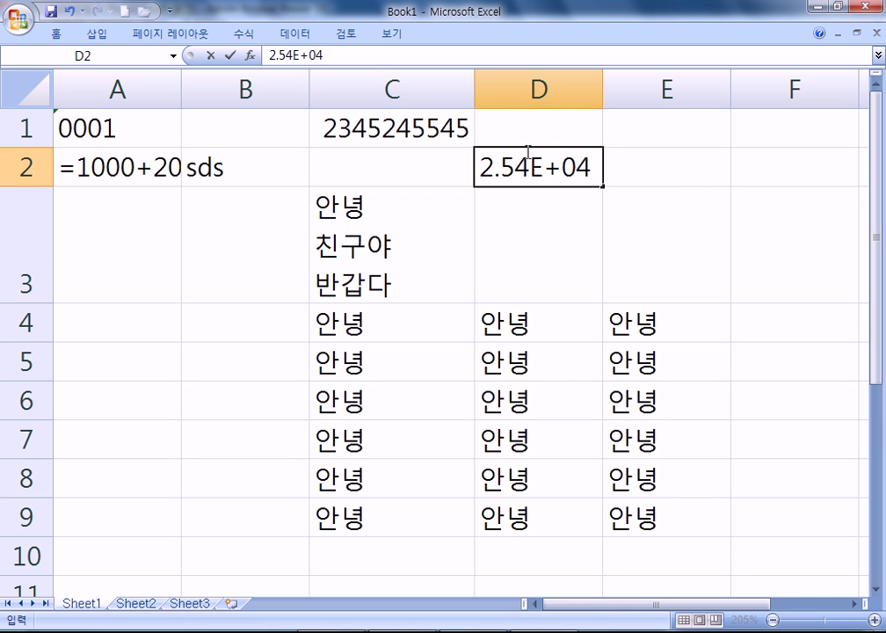
key("Return")
Open D2 for editing to reveal its stored value 25400, leaving it unchanged
key("F2")
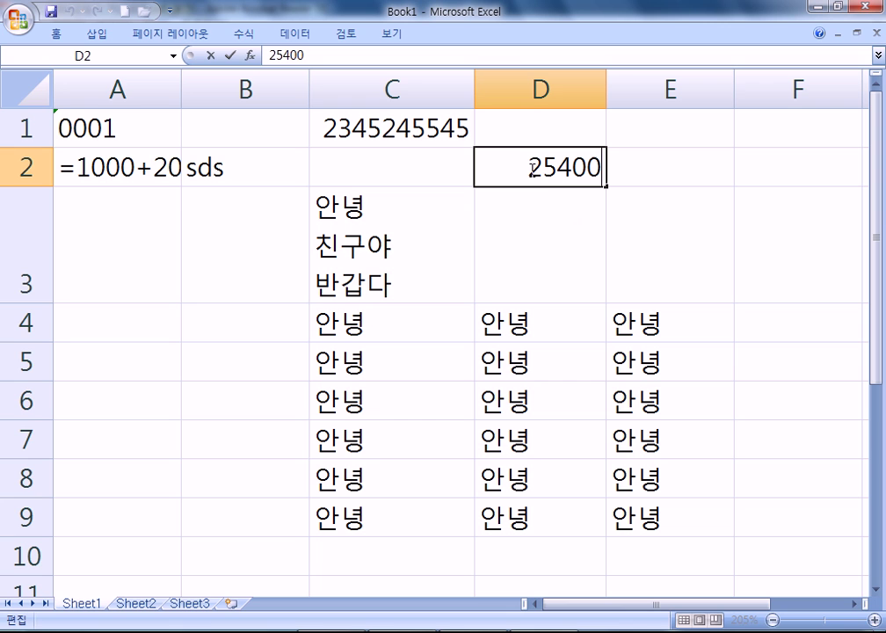
key("Escape")
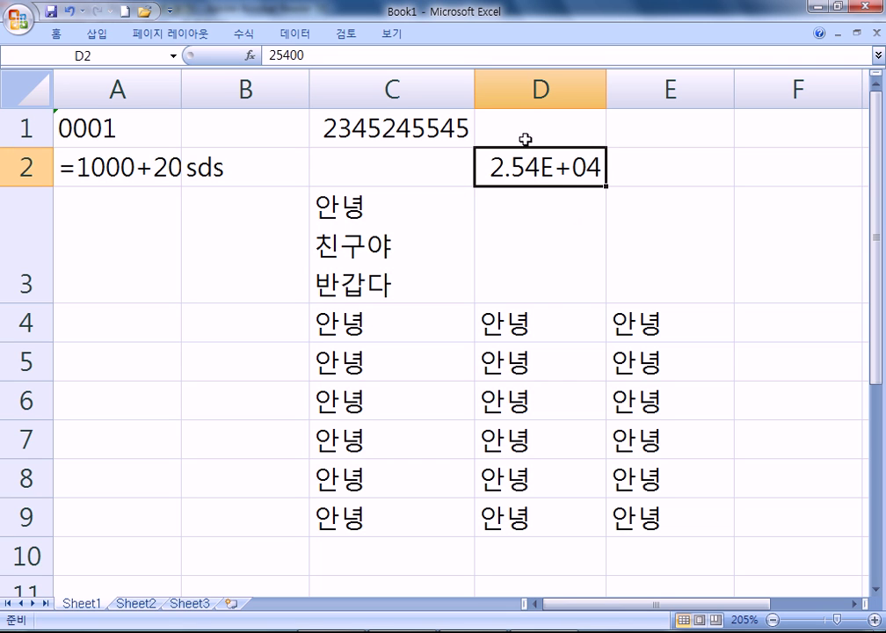
double_click(535, 173)
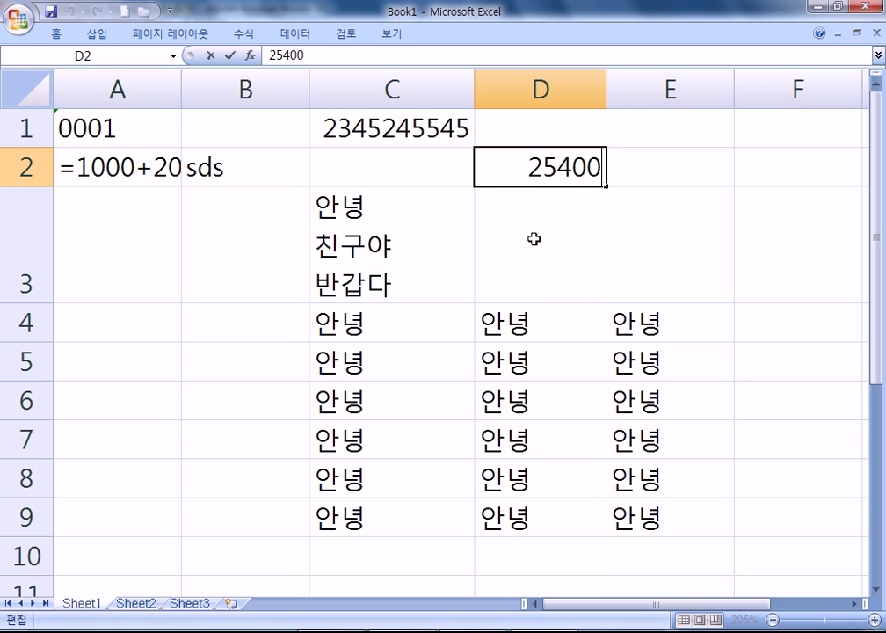
key("Escape")
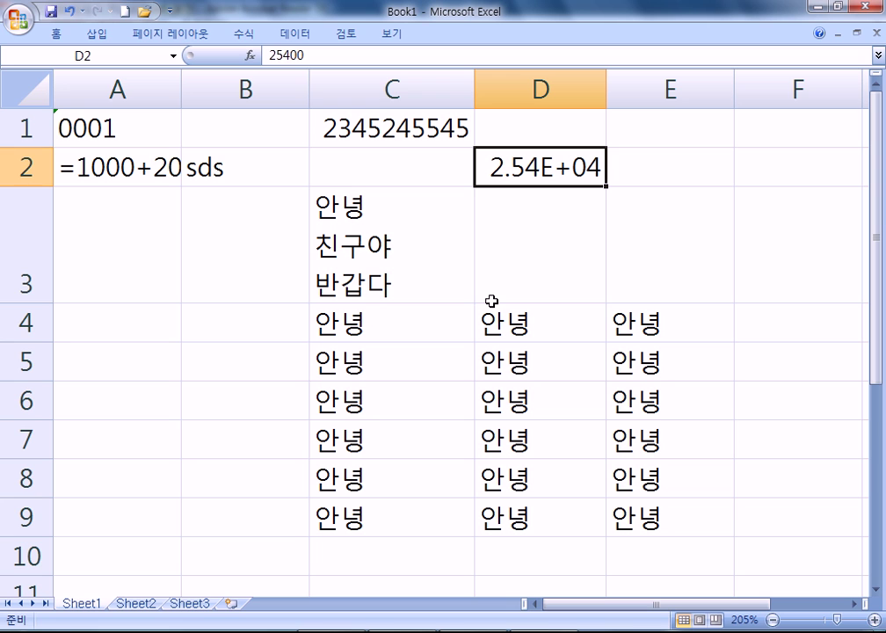
left_click(698, 270)
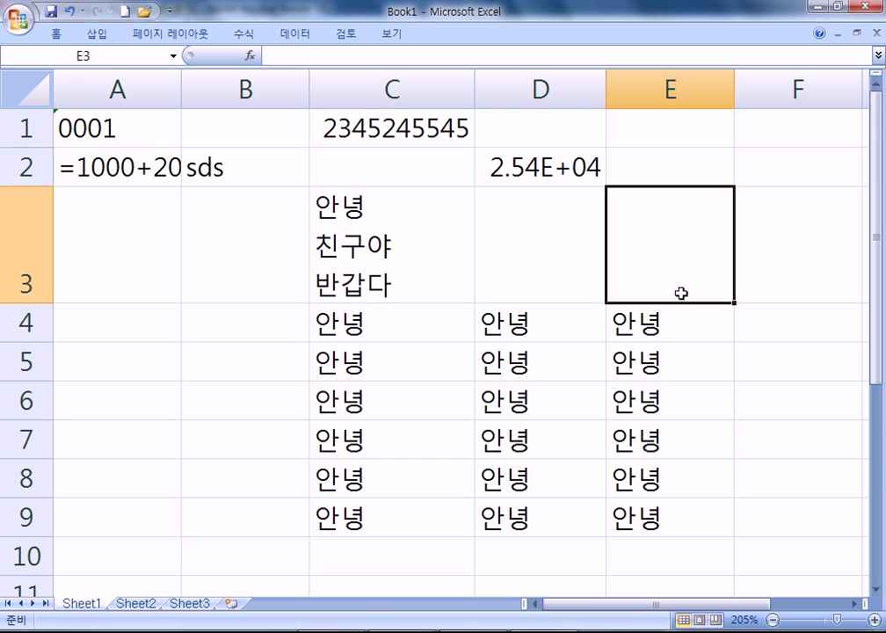
key("Down")
key("Down")
key("Down")
key("Up")
key("Up")
key("Up")
key("Up")
key("Down")
key("Down")
key("Down")
key("Down")
key("Down")
key("Down")
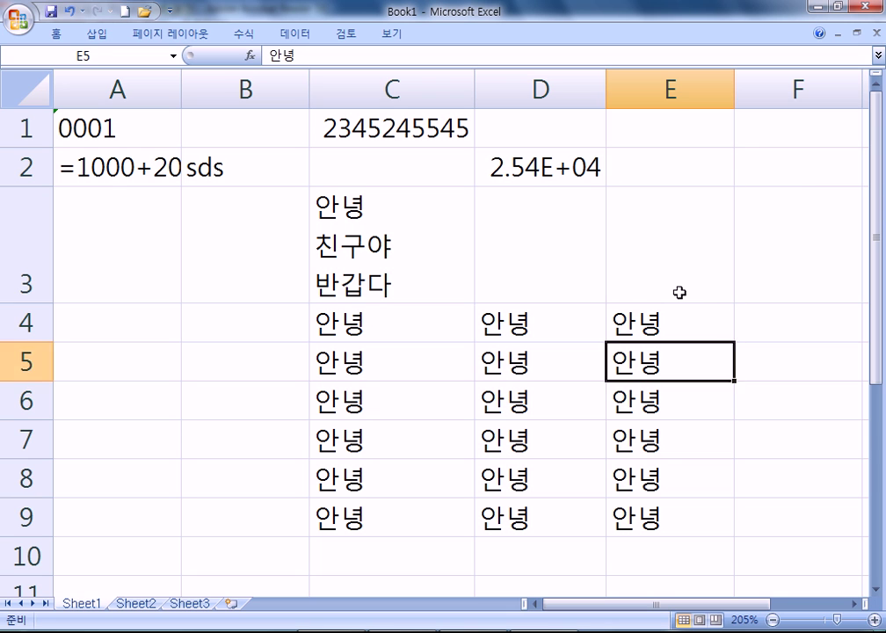
key("Up")
key("Up")
key("Up")
key("Up")
key("Up")
key("Up")
key("Right")
key("Right")
key("Right")
key("Right")
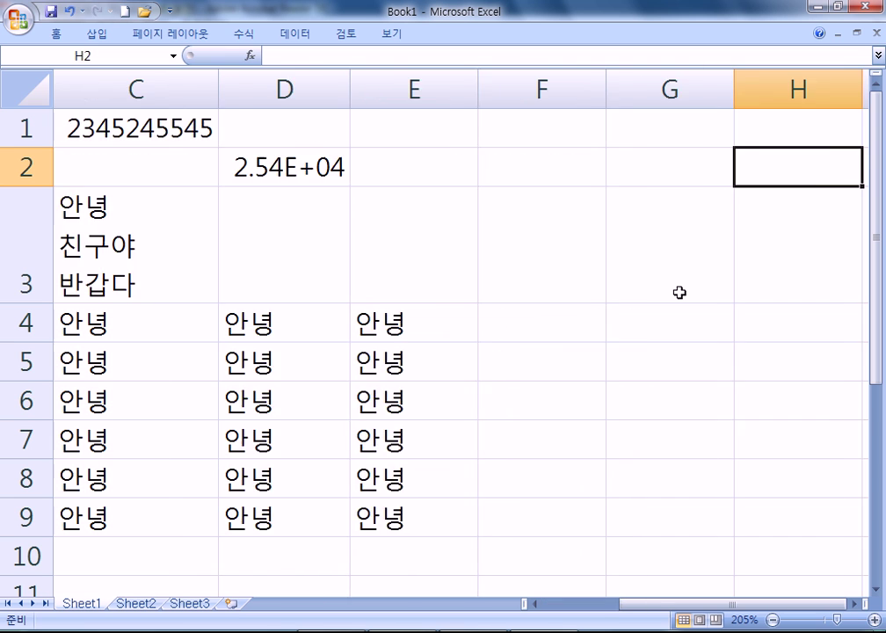
key("Left")
key("Left")
key("Left")
key("Left")
key("Left")
key("Left")
key("Left")
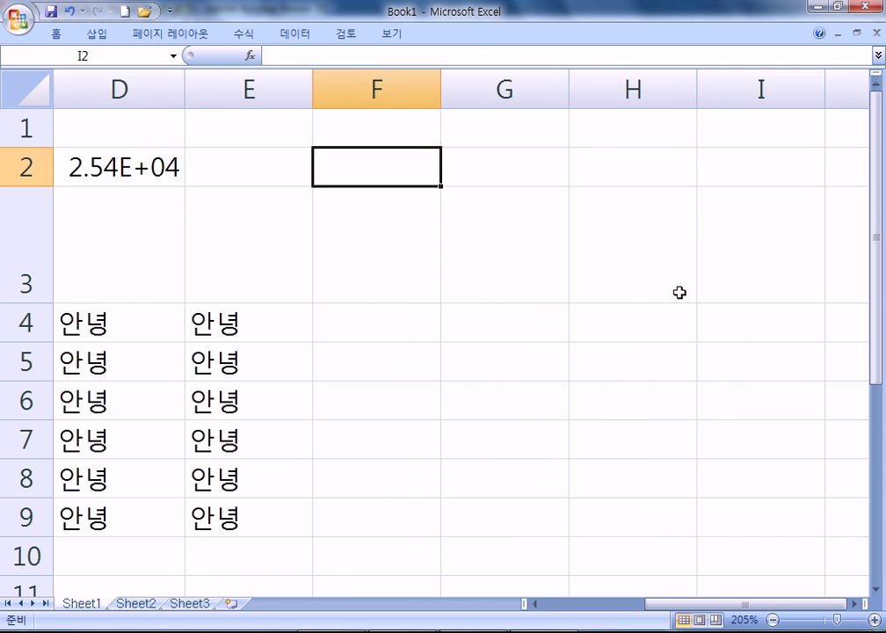
key("Left")
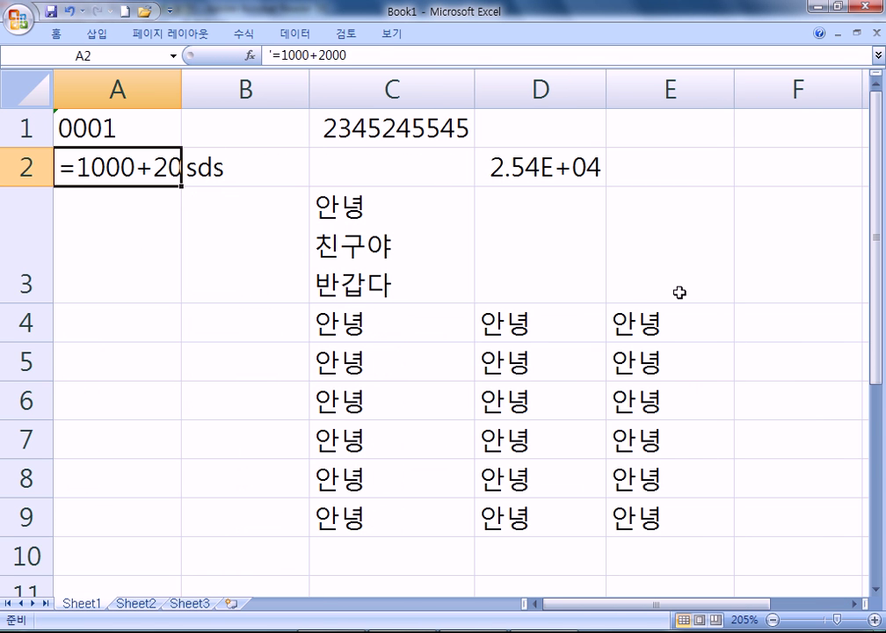
key("Down")
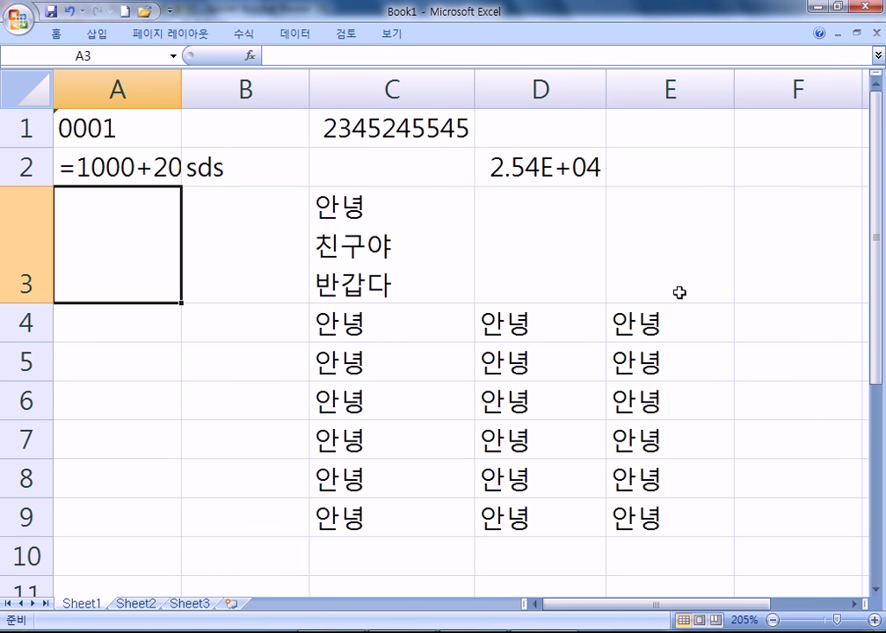
scroll(676, 338, "down", 6)
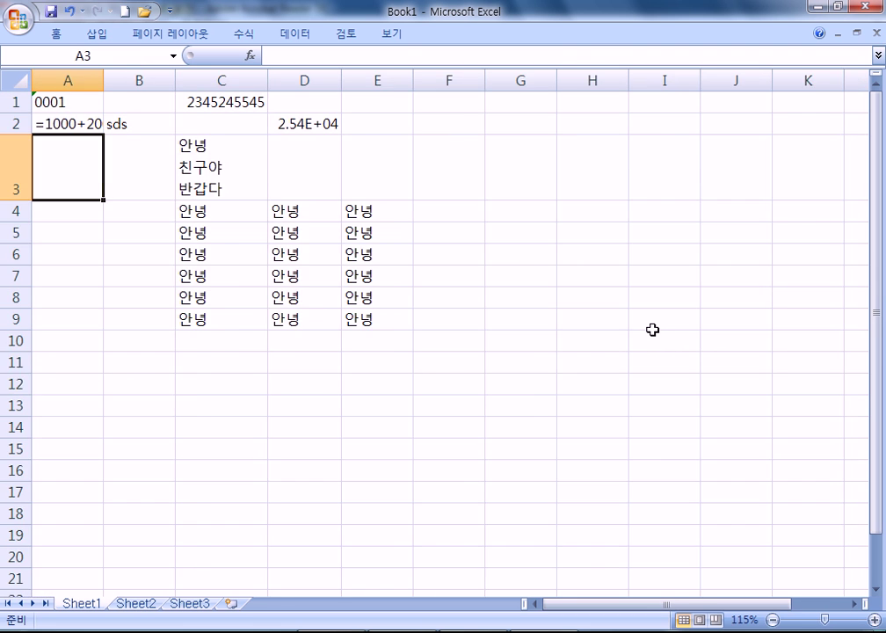
scroll(652, 330, "up", 1)
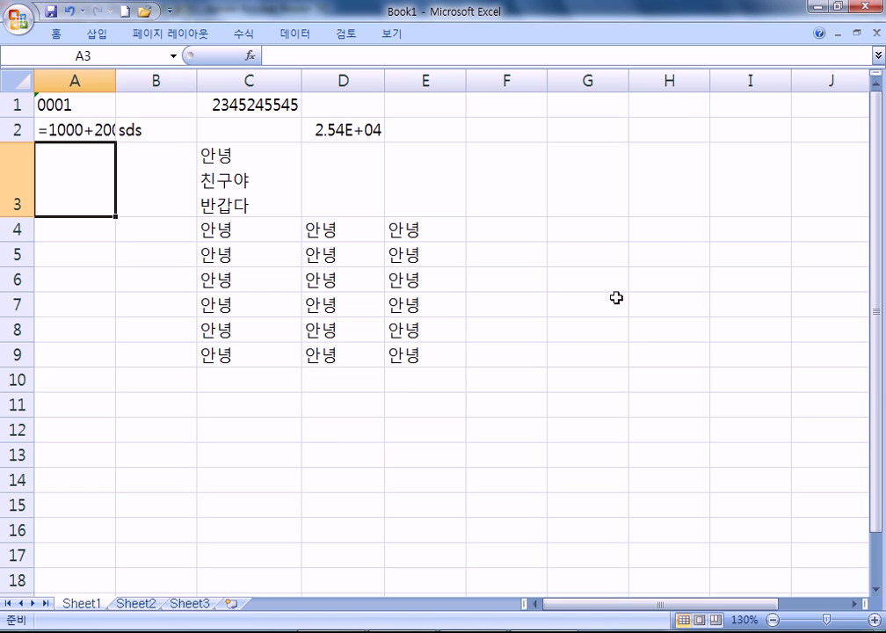
Group Sheet1 through Sheet3 and enter 100 in F4
left_click(139, 605)
left_click(101, 606)
left_click(190, 606, "shift")
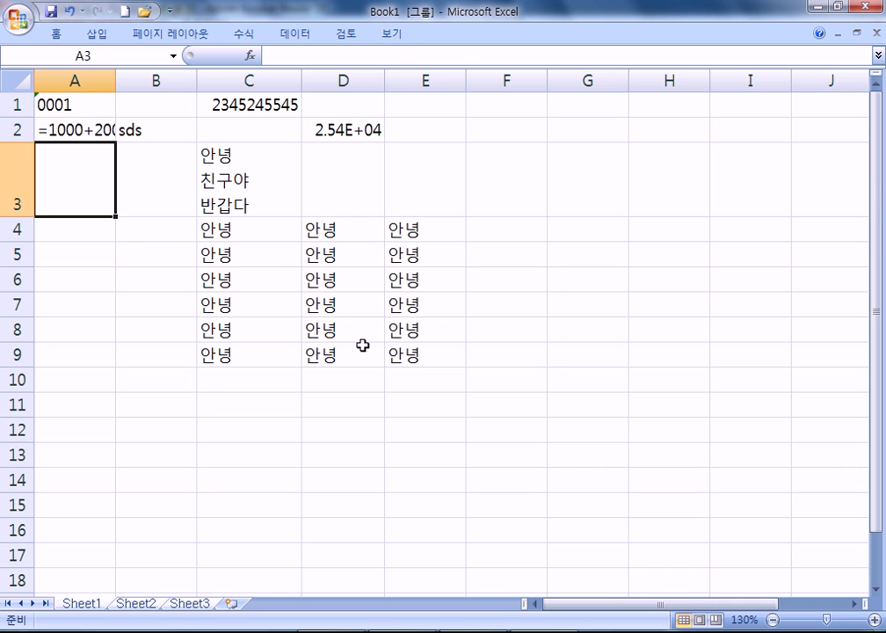
left_click(506, 230)
type("100")
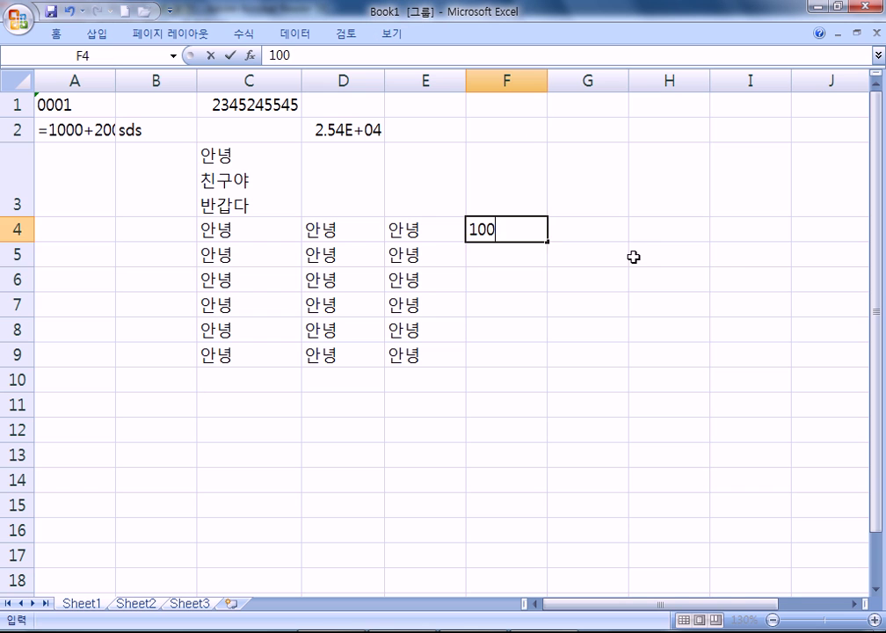
key("Return")
Ungroup the sheets and confirm F4 shows 100 on Sheet3 and Sheet1
left_click(498, 230)
left_click(332, 190)
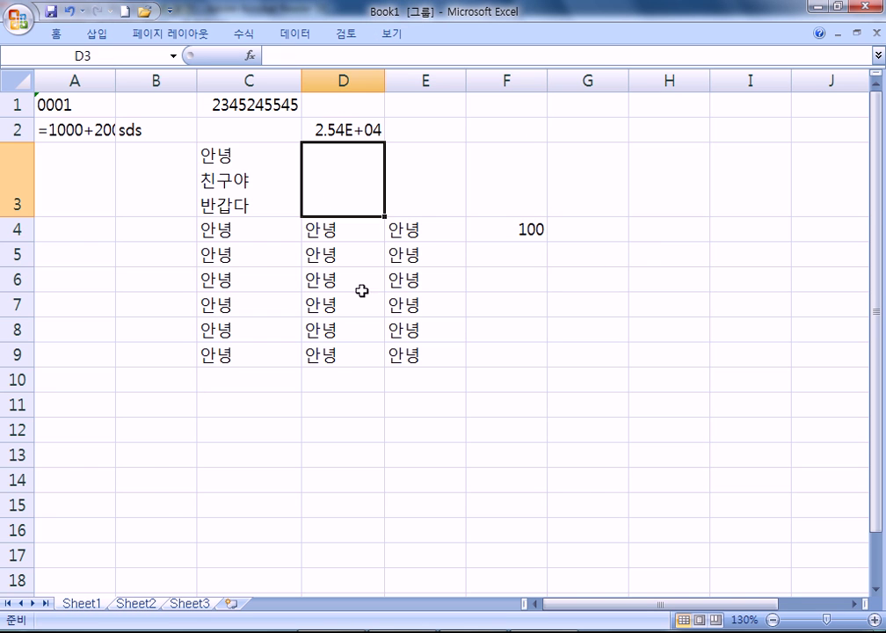
left_click(137, 604)
left_click(190, 605)
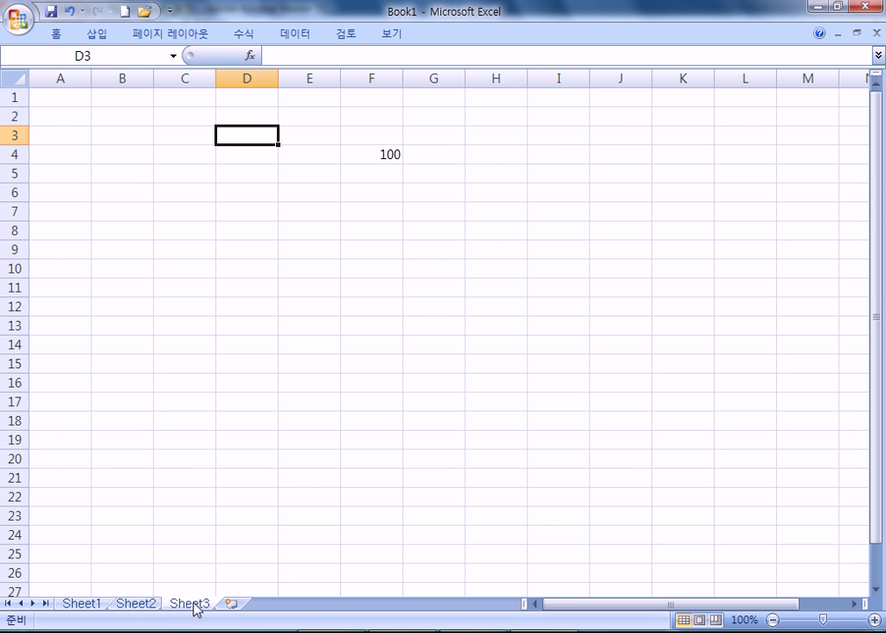
left_click(315, 136)
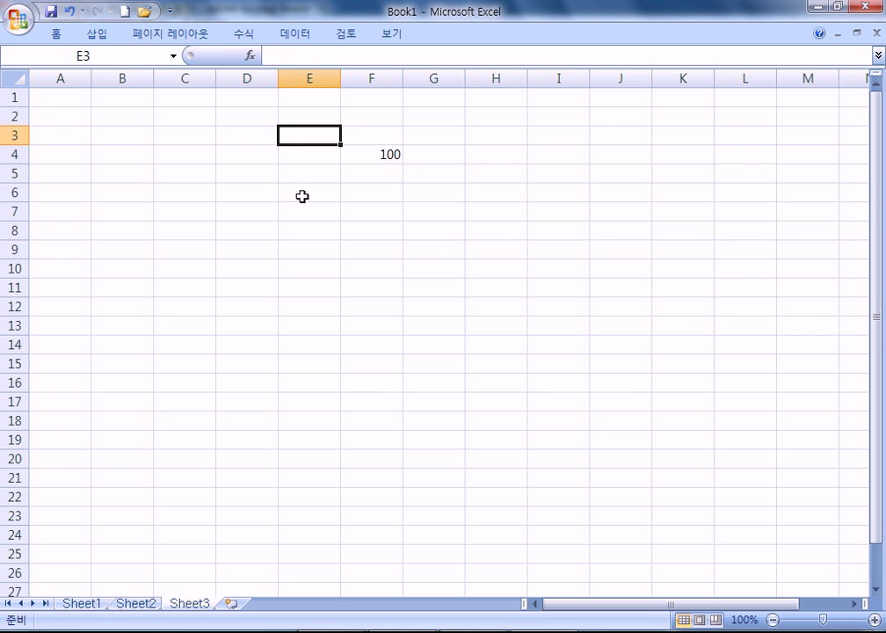
left_click(141, 605)
left_click(82, 605)
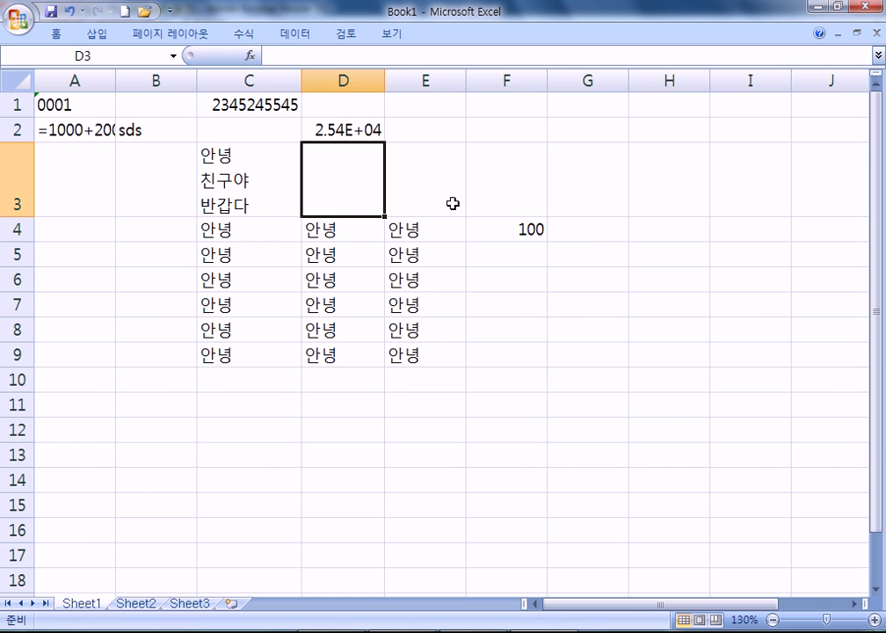
left_click(525, 231)
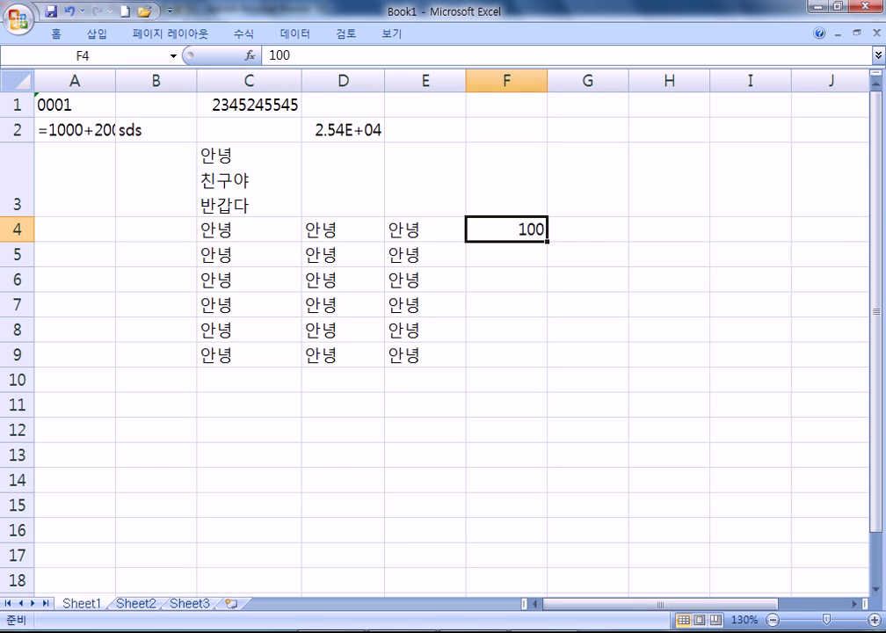
Switch to Acrobat Reader and pan page 34 to section 084 숫자 데이터 on quoted and negative numbers
key("alt+Tab")
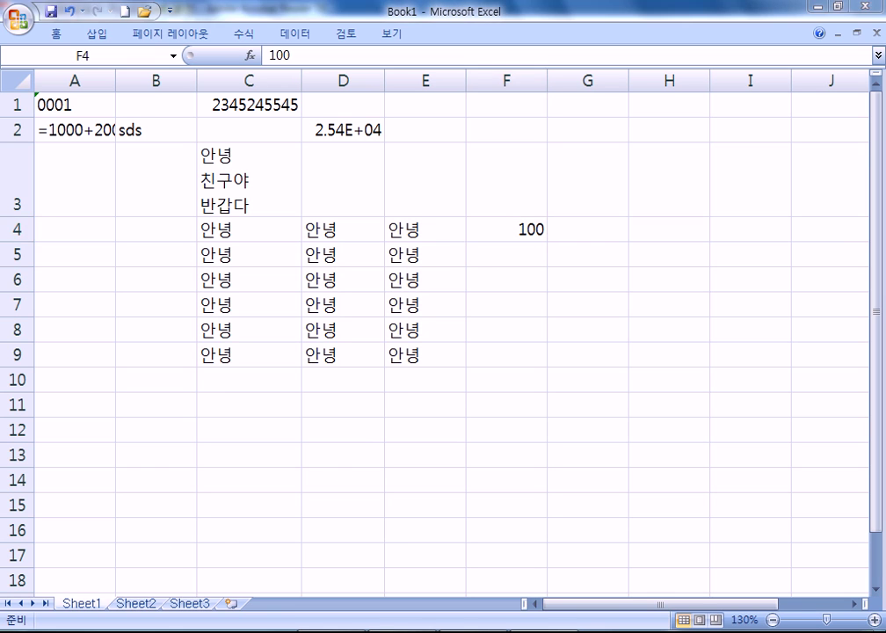
scroll(329, 350, "down", 5)
left_click_drag(350, 146, 350, 466)
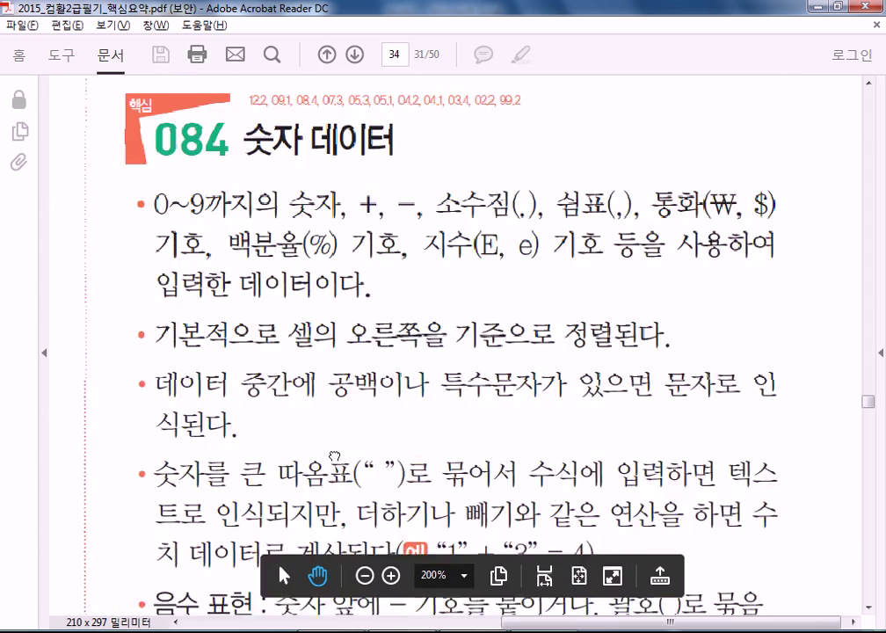
left_click_drag(291, 144, 307, 333)
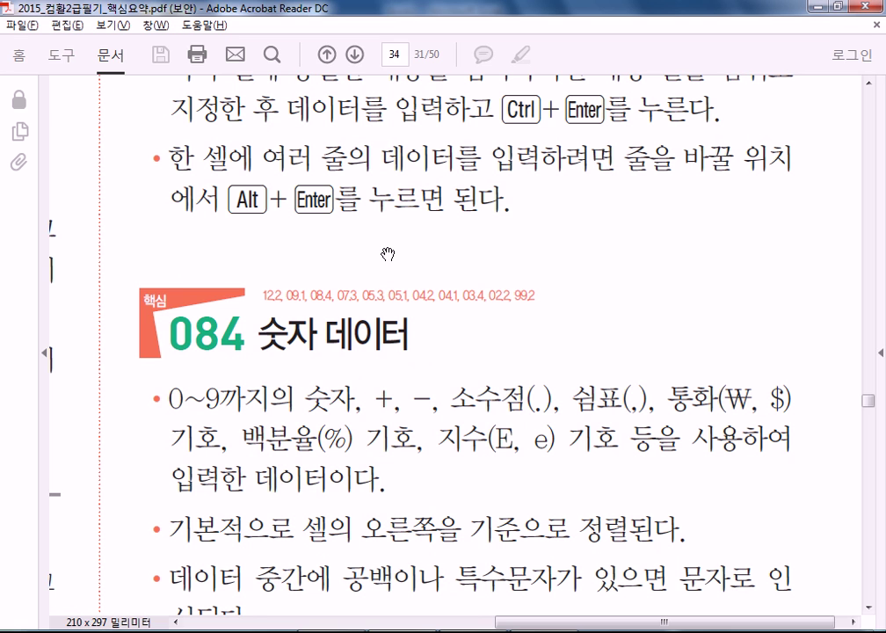
scroll(391, 264, "down", 5)
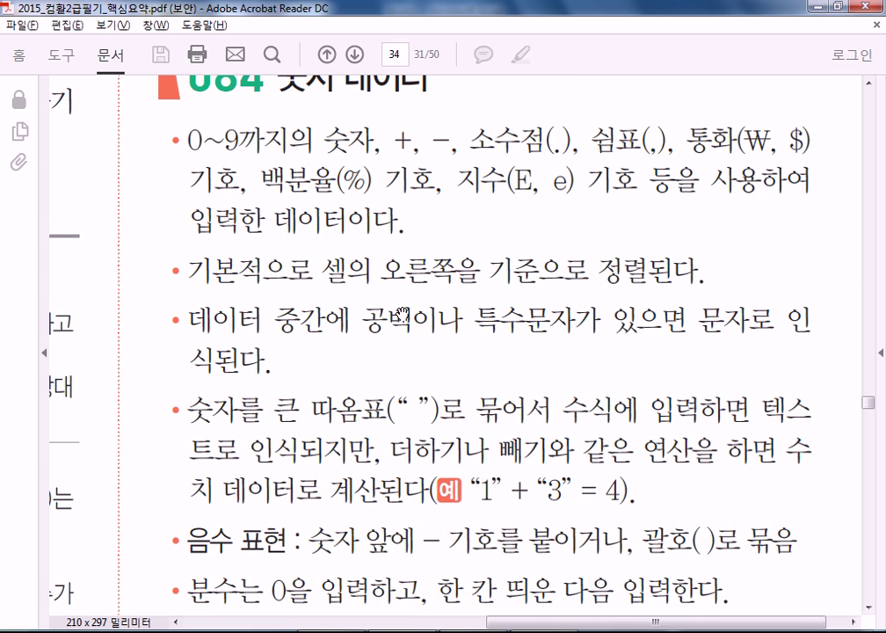
scroll(406, 303, "up", 1)
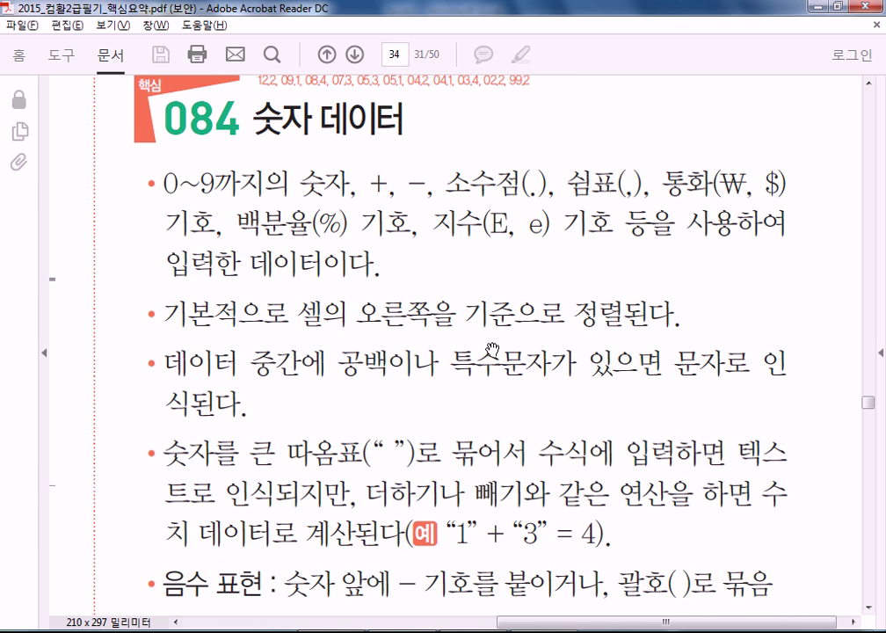
scroll(367, 312, "up", 1)
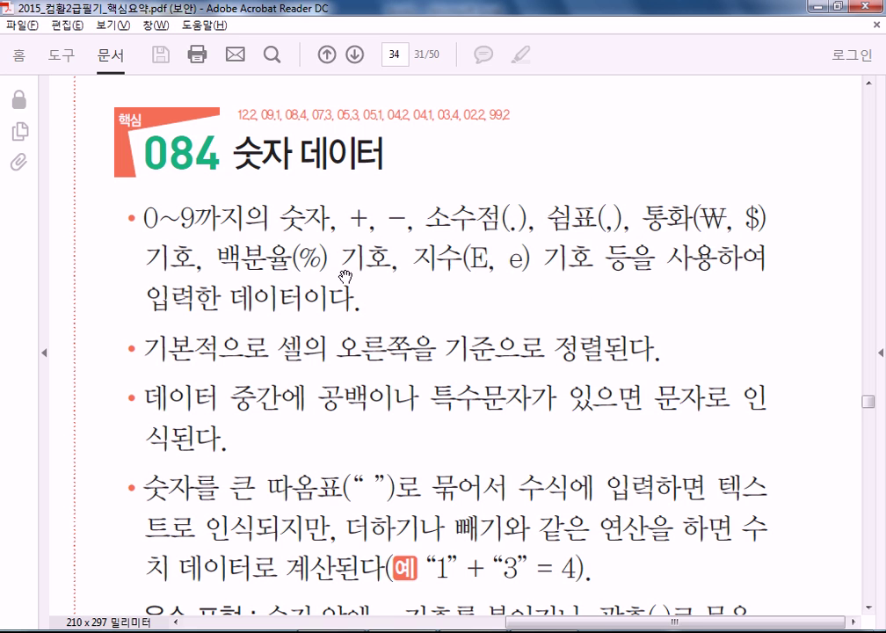
Scroll to the bottom of page 34 to read the fraction and exponent-display notes
scroll(344, 276, "down", 1)
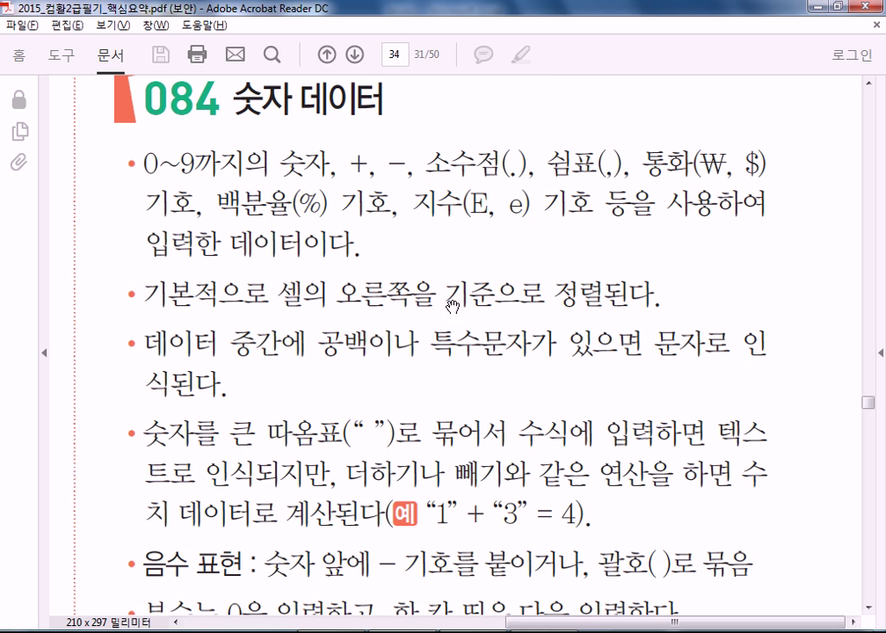
scroll(439, 343, "down", 1)
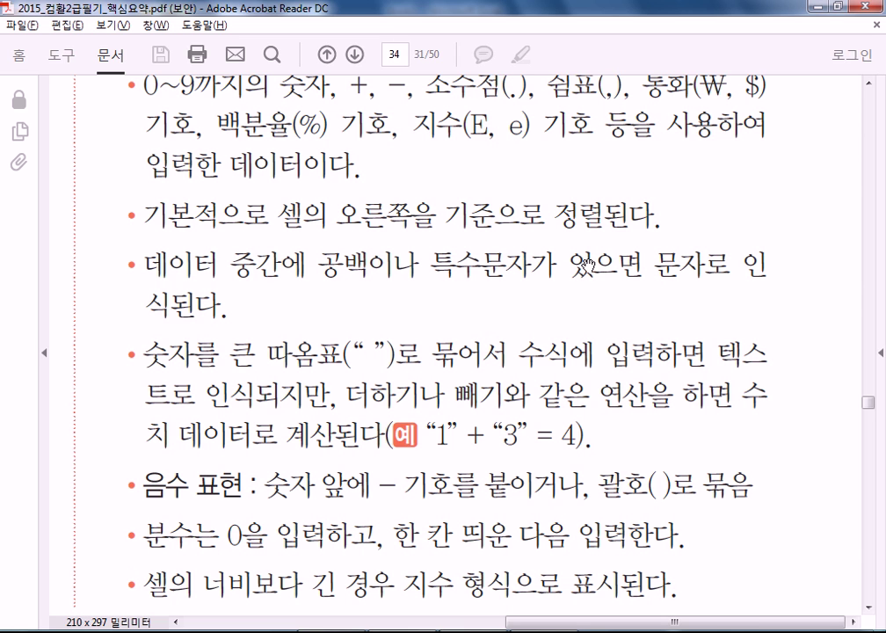
scroll(395, 316, "down", 3)
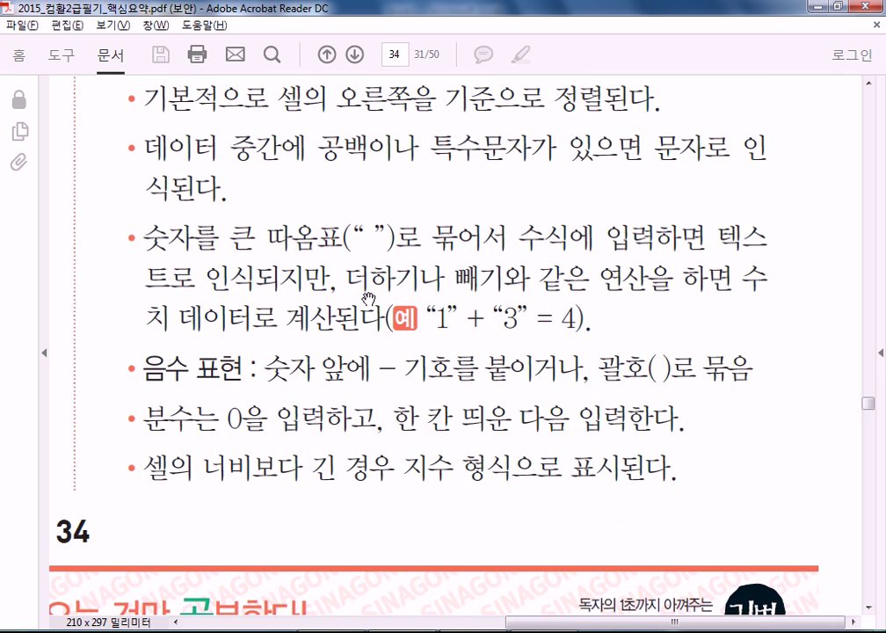
scroll(462, 344, "down", 3)
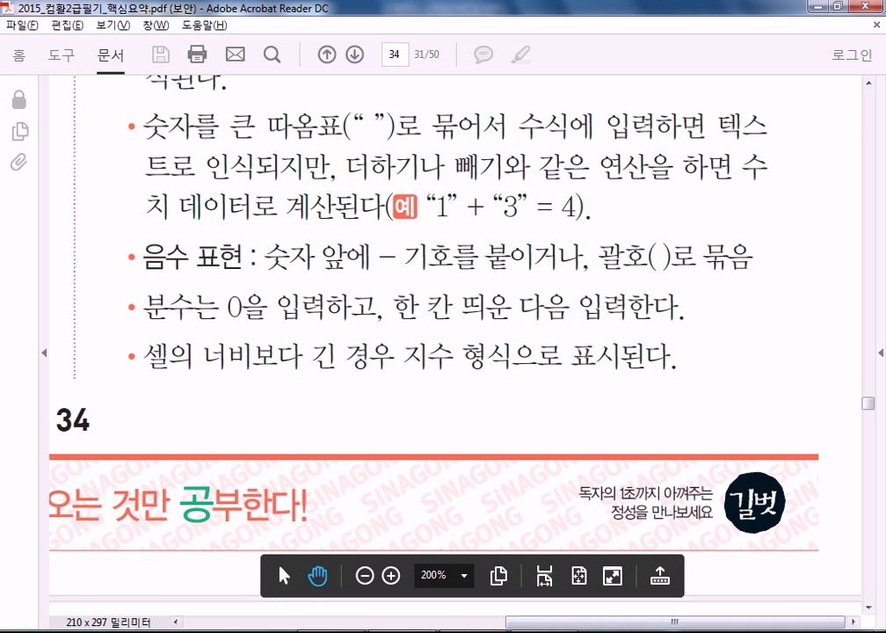
key("alt+Tab")
Enter A in C16 and the numbers 2 and 3 in C17 and C18
scroll(185, 417, "down", 4)
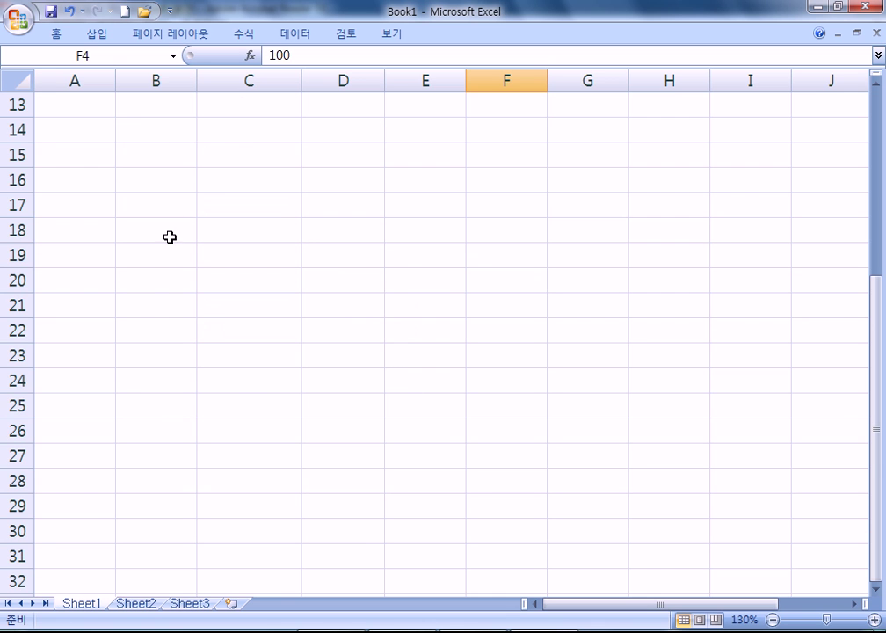
left_click(243, 176)
scroll(245, 236, "up", 3, "ctrl")
scroll(320, 185, "up", 1)
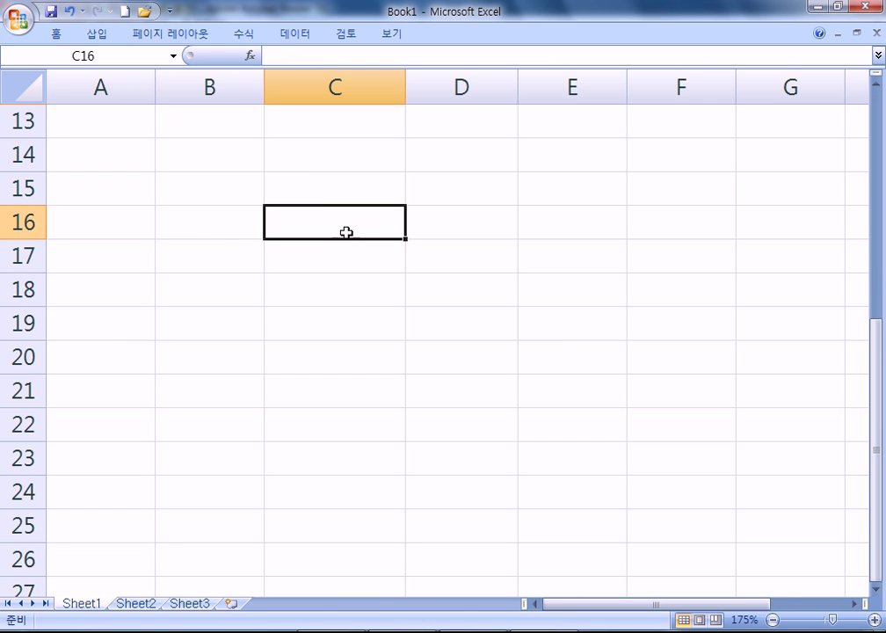
type("A")
key("Return")
type("2")
key("Return")
type("3")
key("Return")
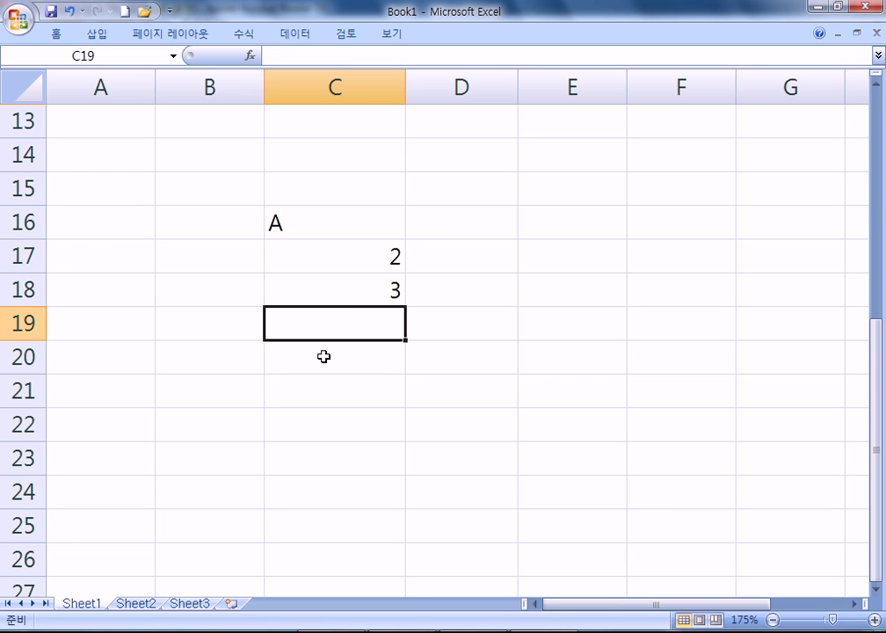
Enter 4 as text in C19 using a leading apostrophe
type("'4'")
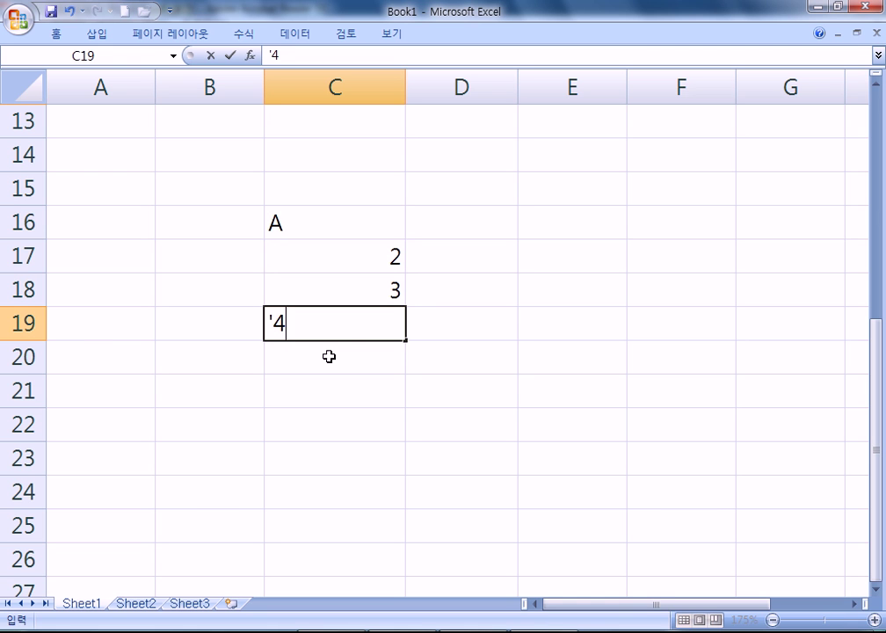
key("BackSpace")
key("Return")
left_click(327, 337)
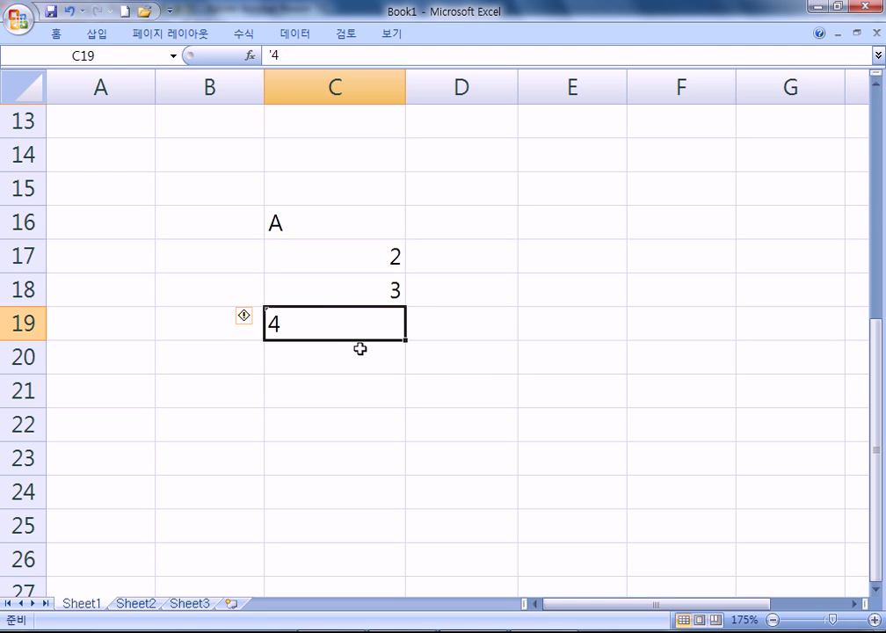
left_click(478, 261)
Enter =C17+C18+C19 in D17 so it shows 9, counting the text 4
type("=")
left_click(370, 257)
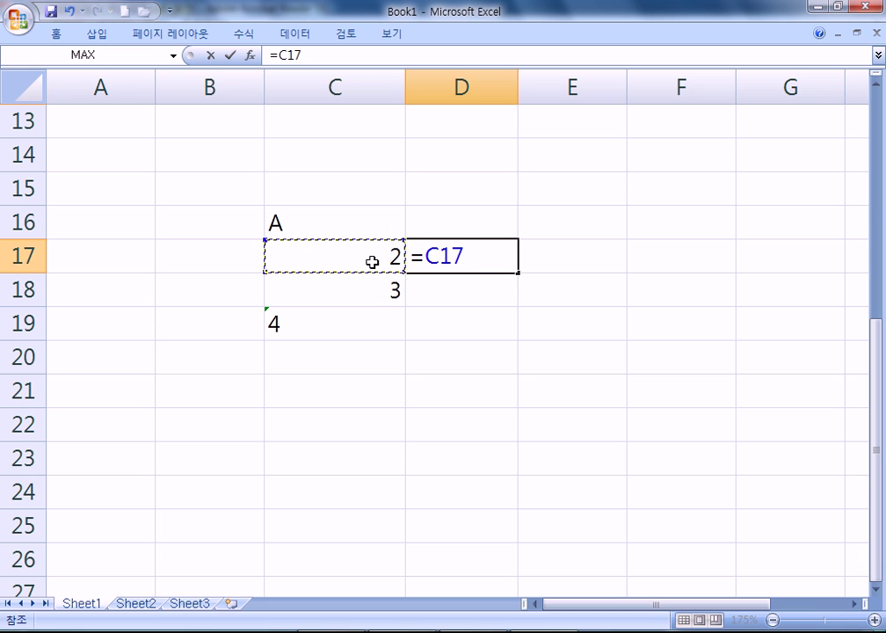
type("+")
left_click(362, 282)
type("+")
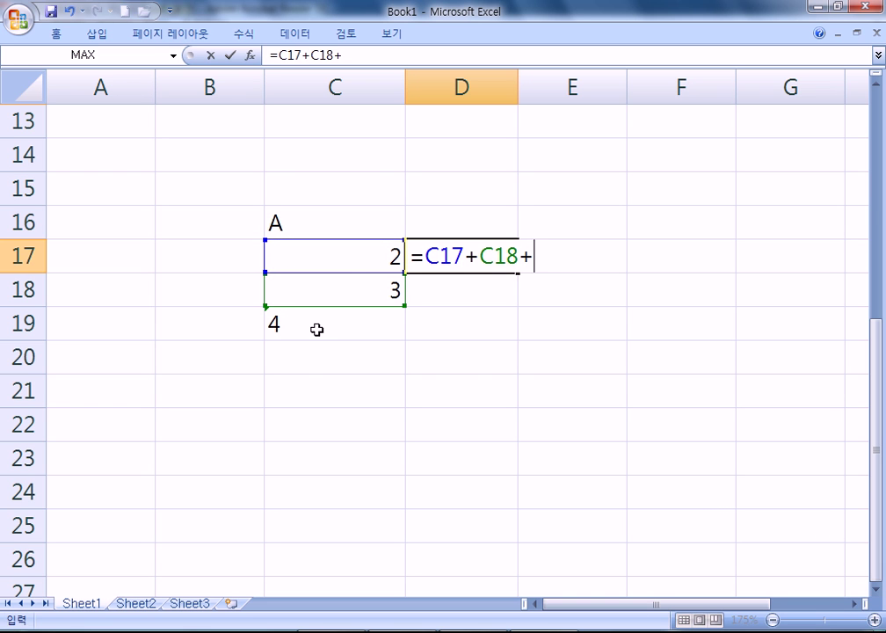
left_click(369, 333)
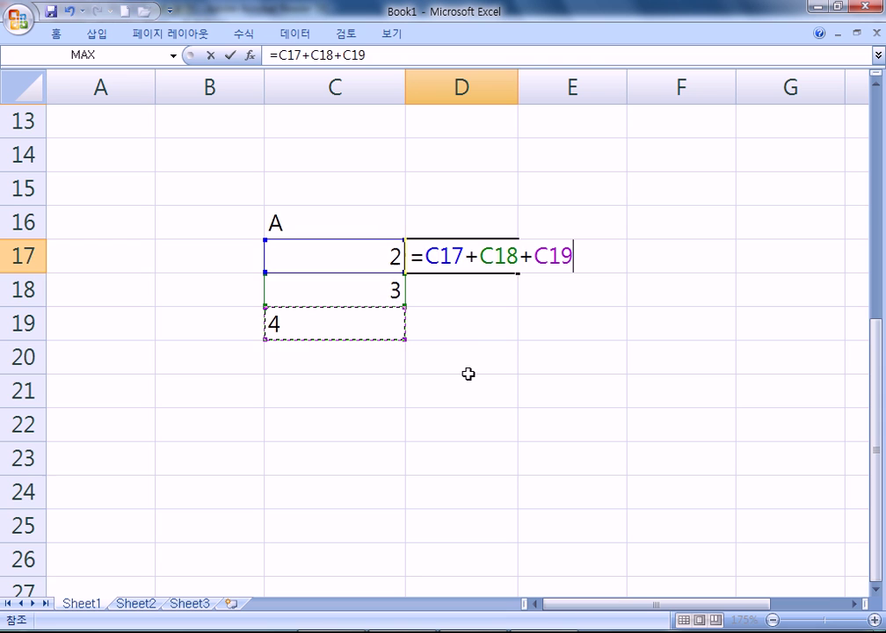
key("Return")
Append +C16 to D17's formula, producing #VALUE! from the text A
left_click(486, 254)
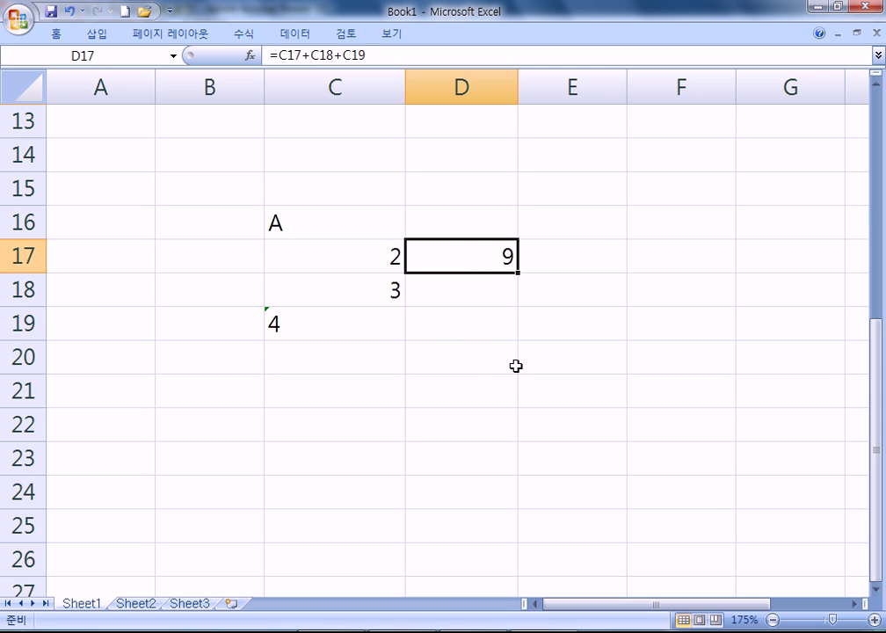
key("F2")
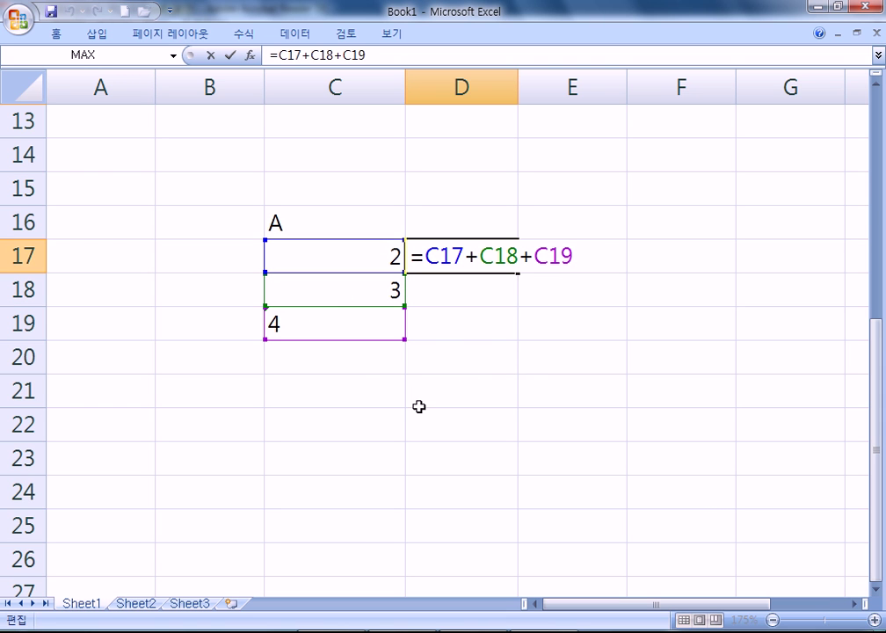
type("+")
left_click(327, 223)
key("Return")
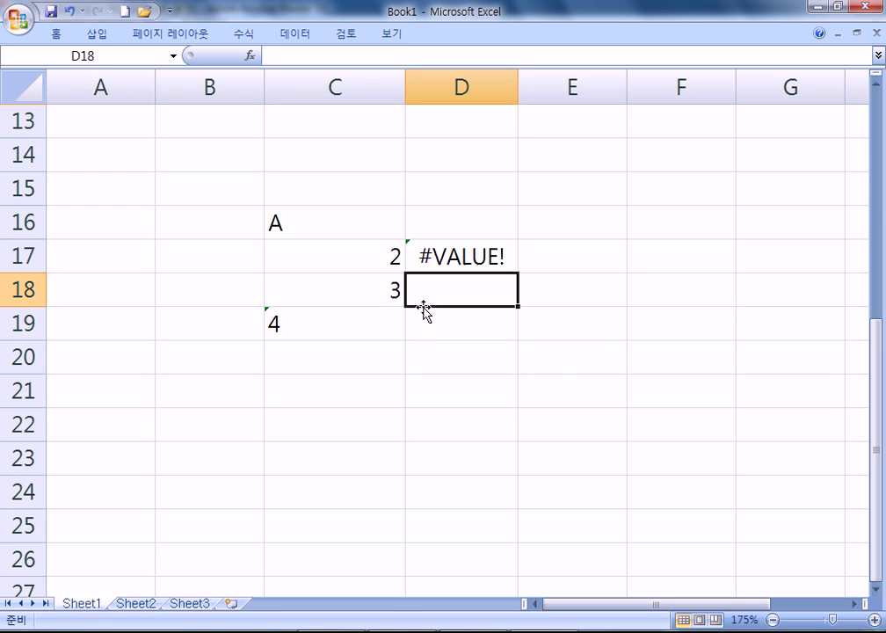
Remove +C16 from D17's formula to restore the result 9
left_click(475, 255)
key("F2")
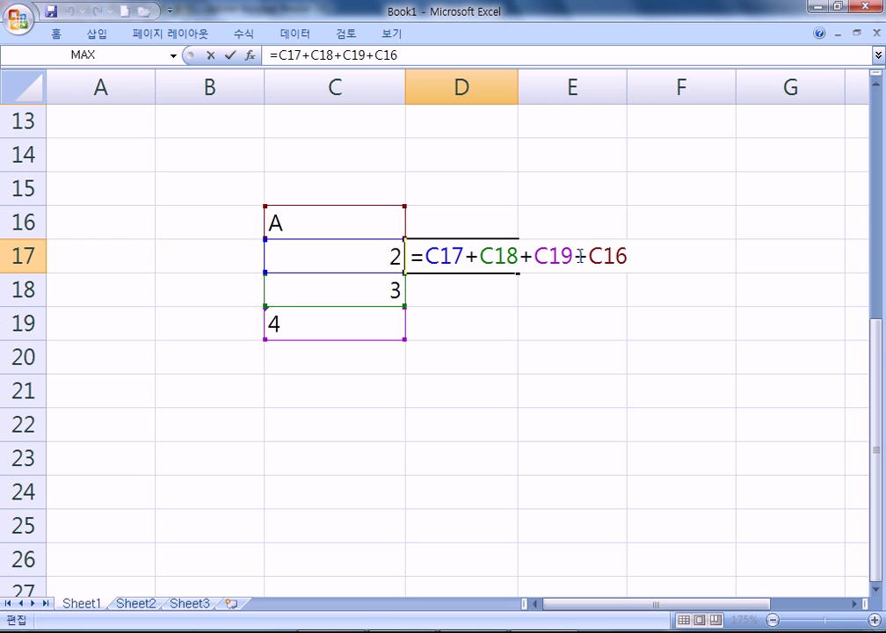
left_click_drag(578, 254, 716, 263)
key("BackSpace")
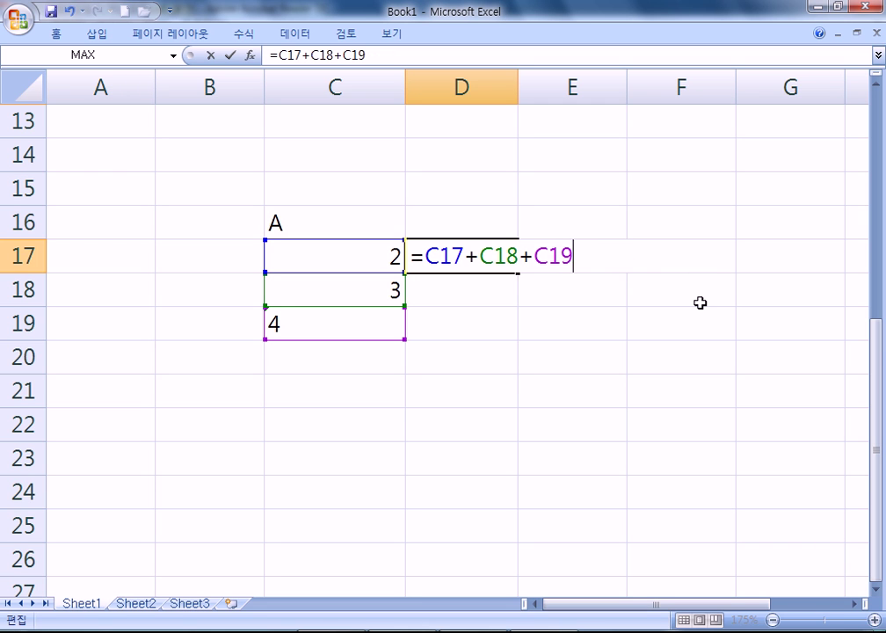
key("Return")
Enter =SUM(C17:C19) in C21, which shows 5 because the text 4 is skipped
left_click(344, 290)
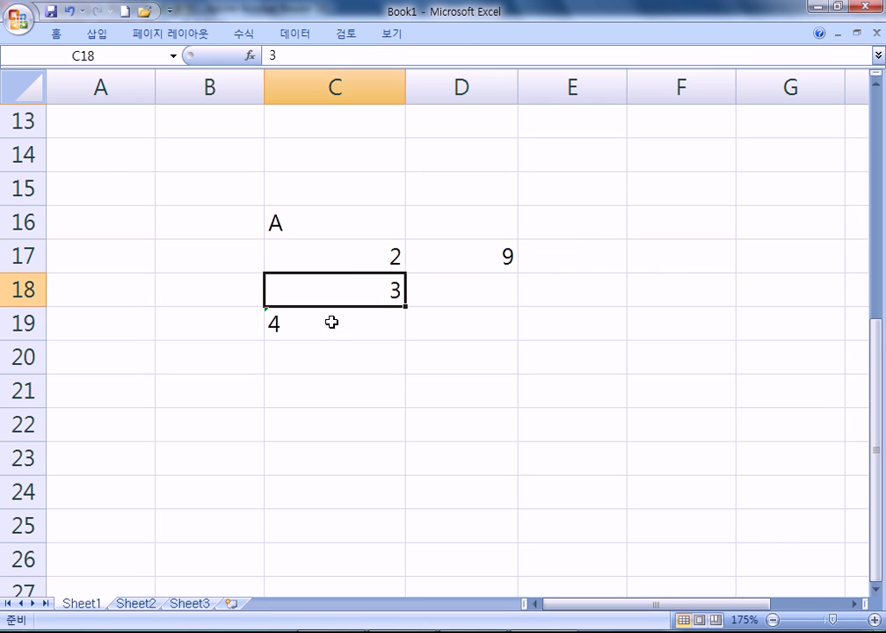
left_click(313, 320)
left_click(338, 392)
type("=SUM(")
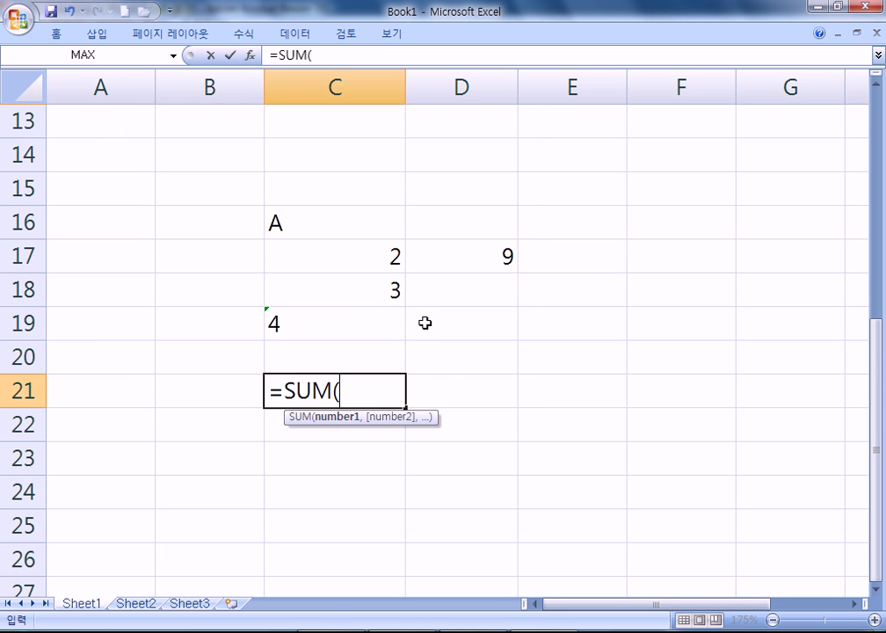
left_click_drag(372, 255, 372, 325)
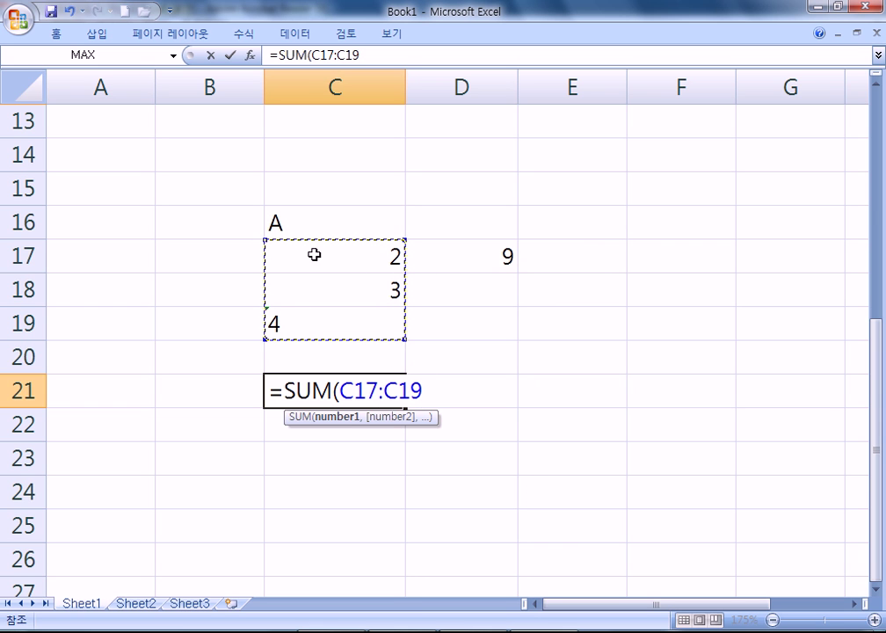
key("Return")
Open C21's and D17's formulas to compare their references, leaving C21 showing 5
left_click(397, 399)
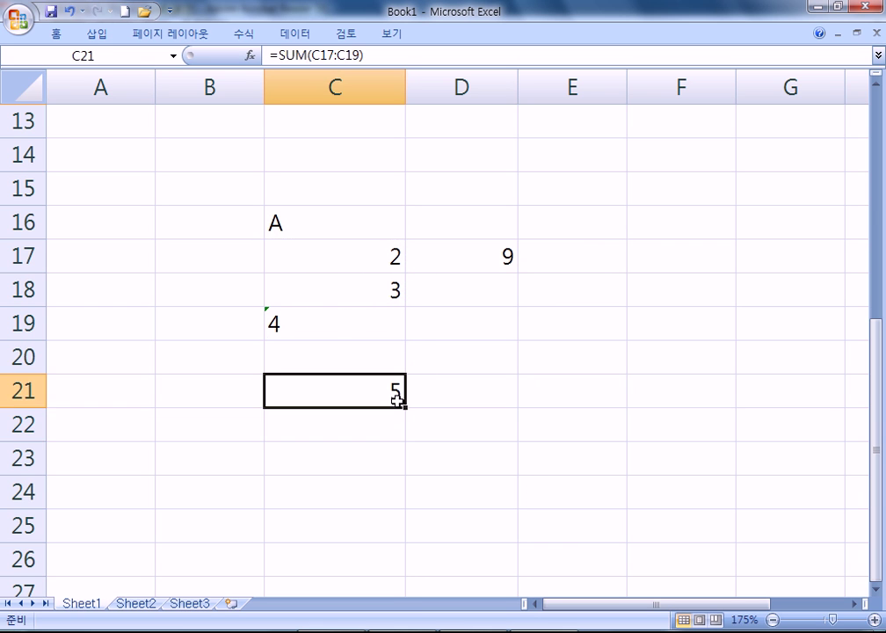
key("F2")
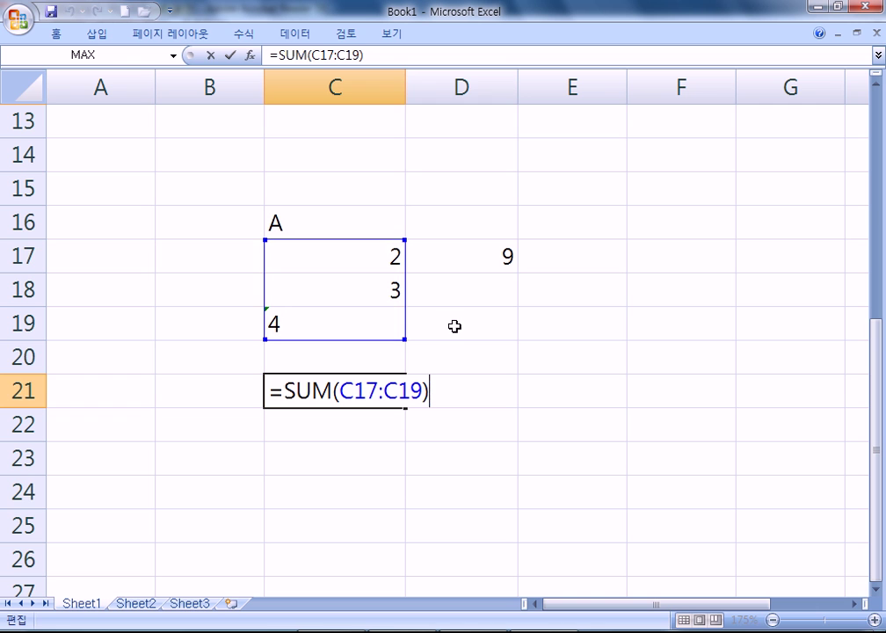
left_click(484, 261)
double_click(485, 261)
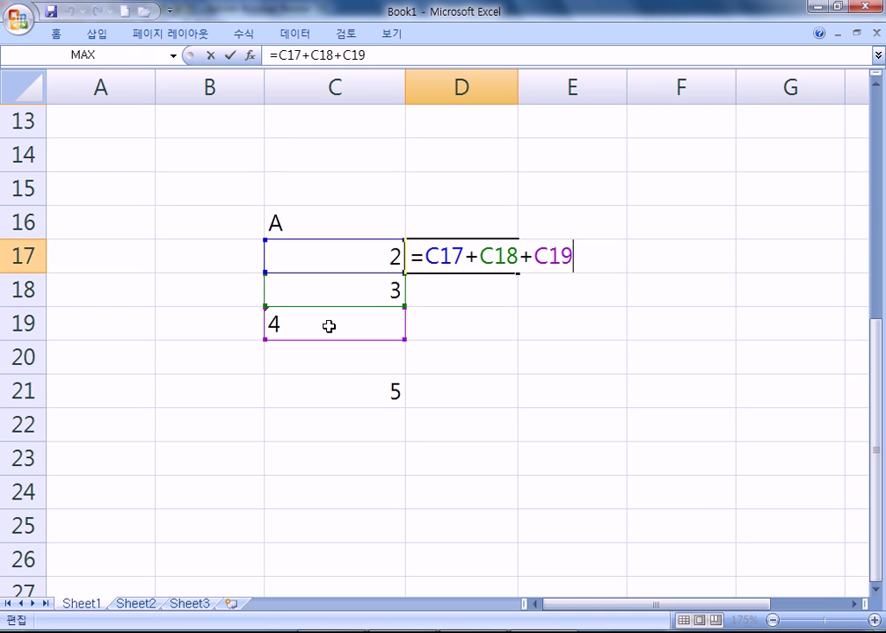
double_click(335, 394)
scroll(655, 386, "down", 1)
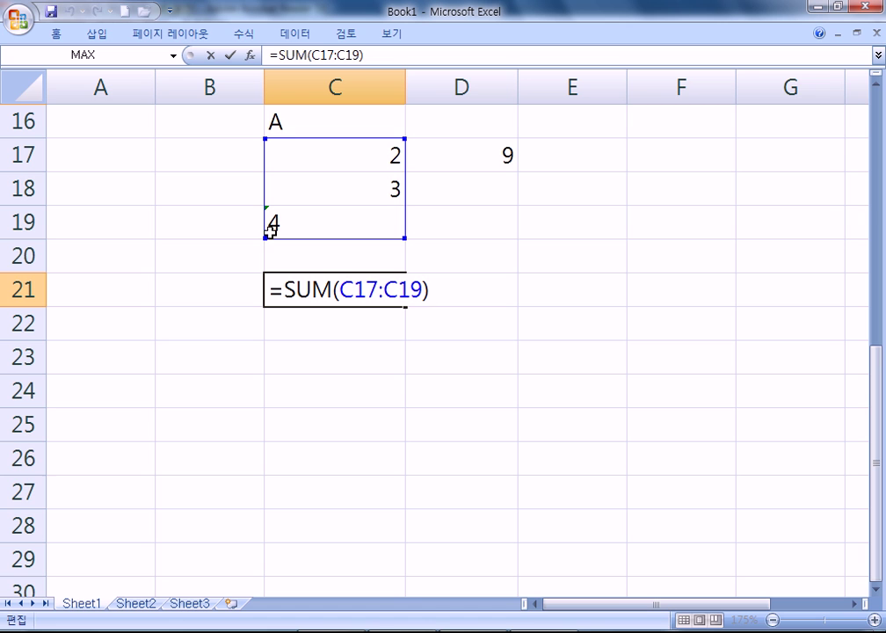
left_click_drag(267, 230, 268, 239)
key("ctrl+Return")
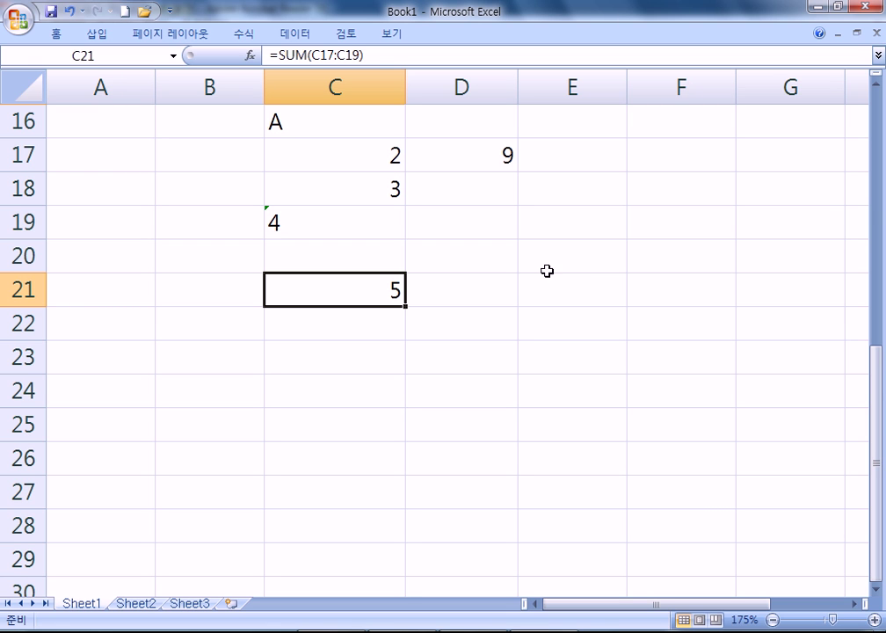
Enter =2+3 in E19 and ="2"+"3" in E20, both showing 5
left_click(587, 239)
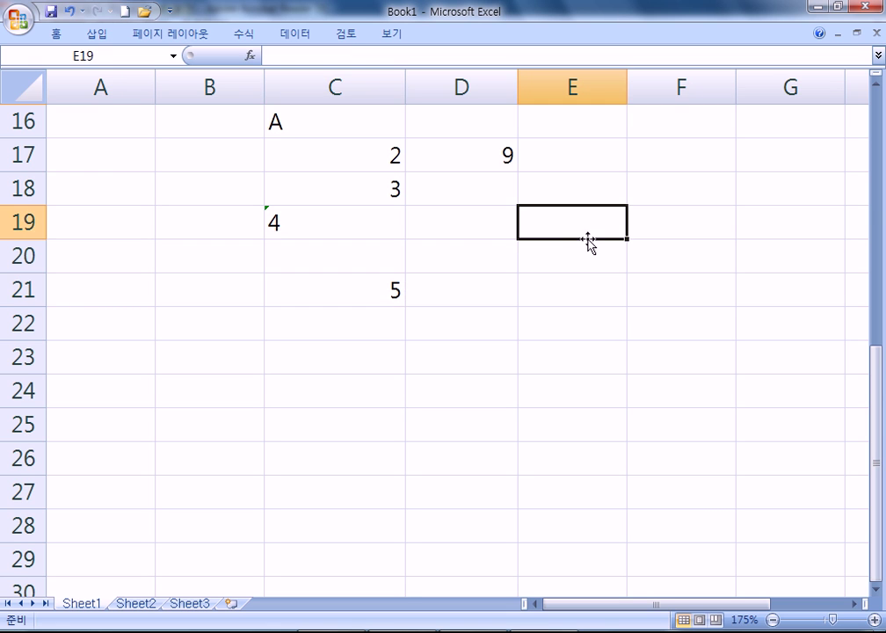
type("=2+3")
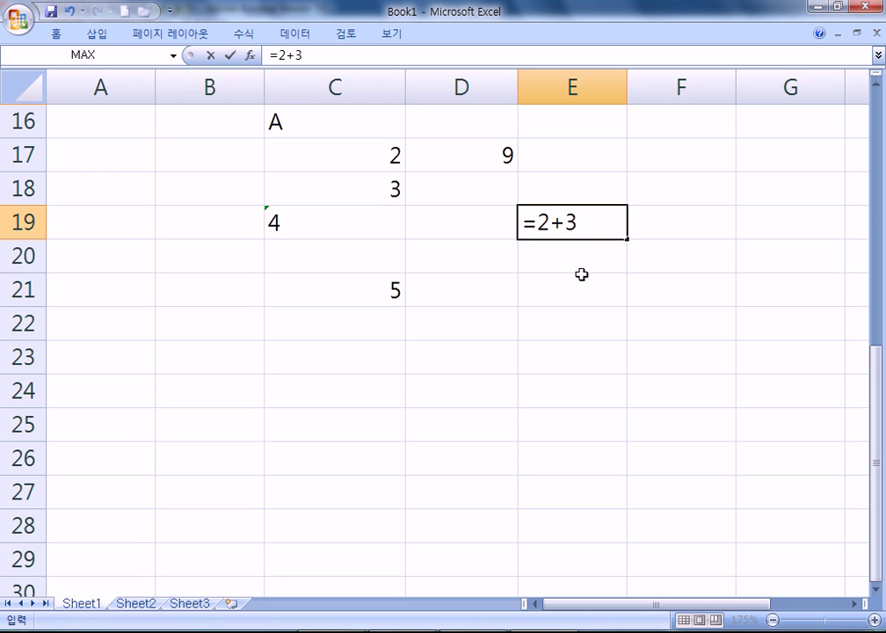
key("Return")
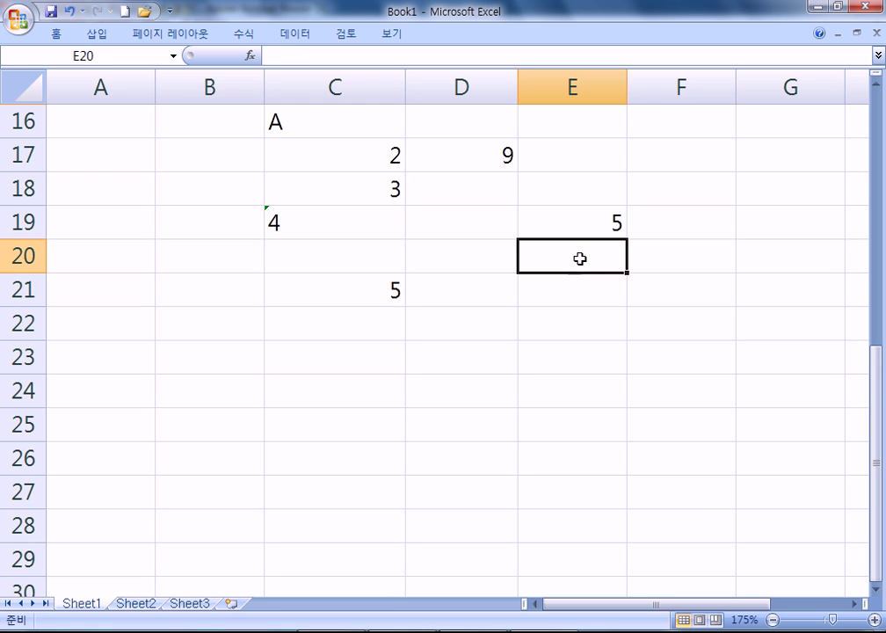
type("=")
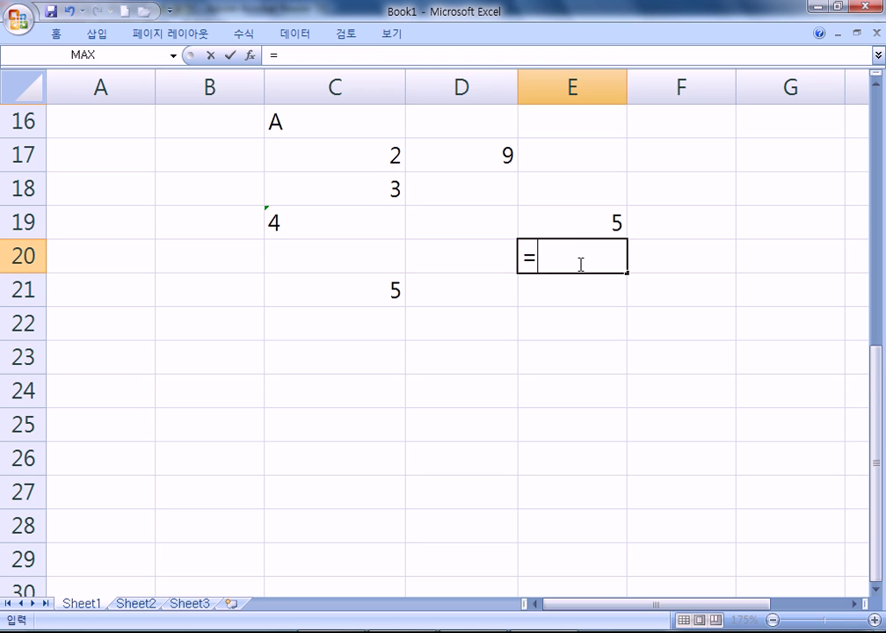
type("\"2\"+\"3\"")
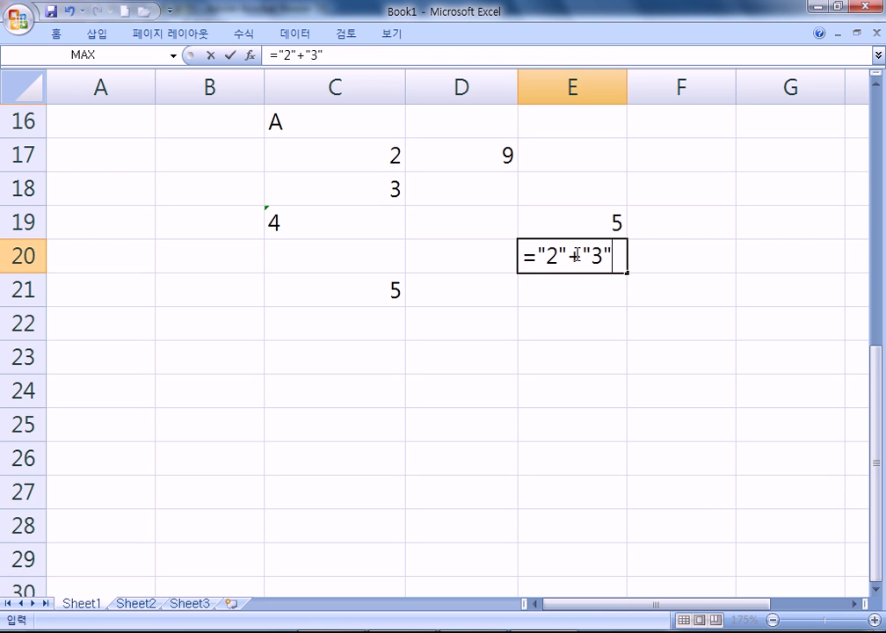
double_click(548, 254)
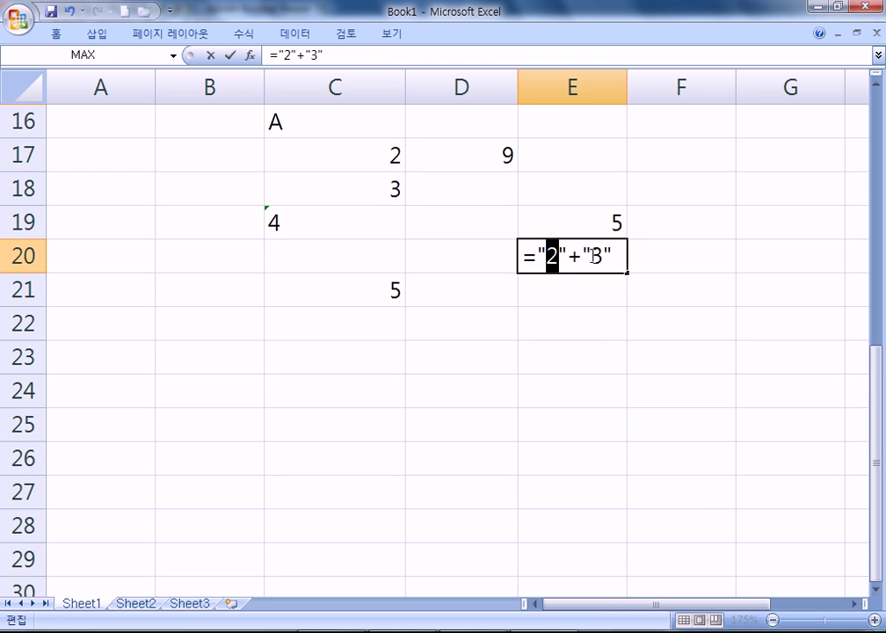
double_click(598, 256)
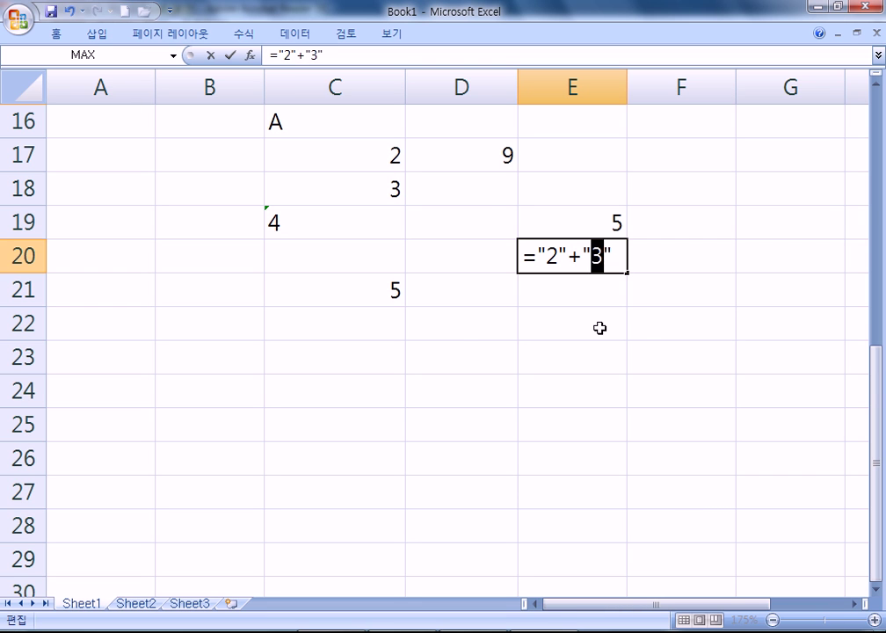
key("Return")
key("Up")
key("F2")
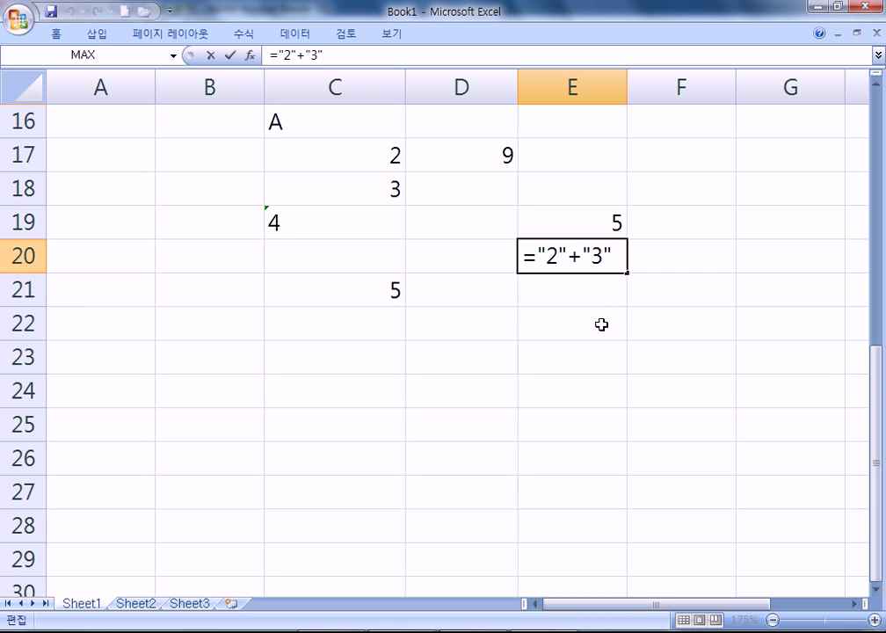
key("Return")
Inspect E20's formula, then reopen D17's and C21's formulas for comparison
double_click(589, 268)
double_click(574, 255)
left_click(489, 154)
double_click(488, 154)
key("Escape")
left_click(372, 289)
double_click(372, 289)
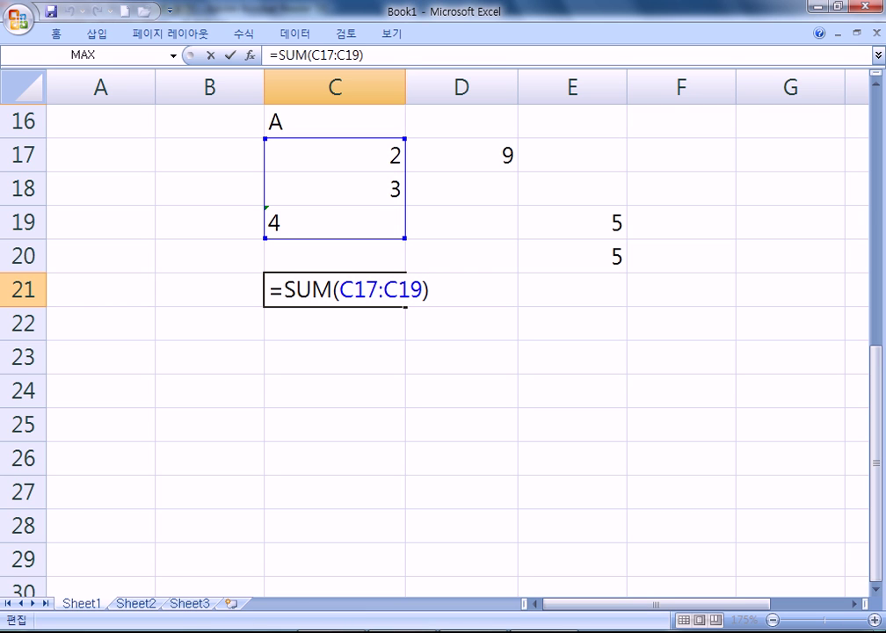
Commit C21's sum of 5 and review page 34's number-entry notes in the PDF
key("ctrl+Return")
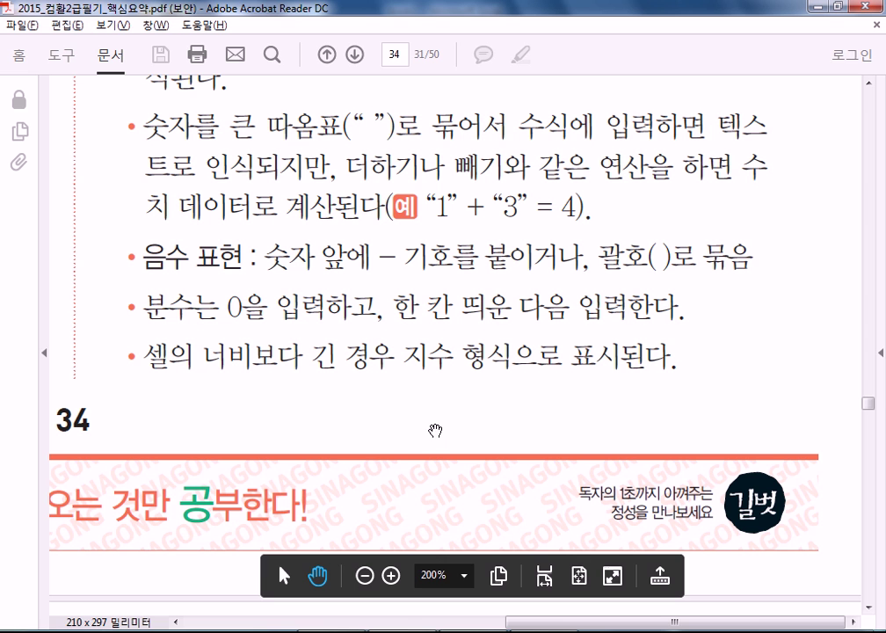
left_click_drag(397, 388, 355, 288)
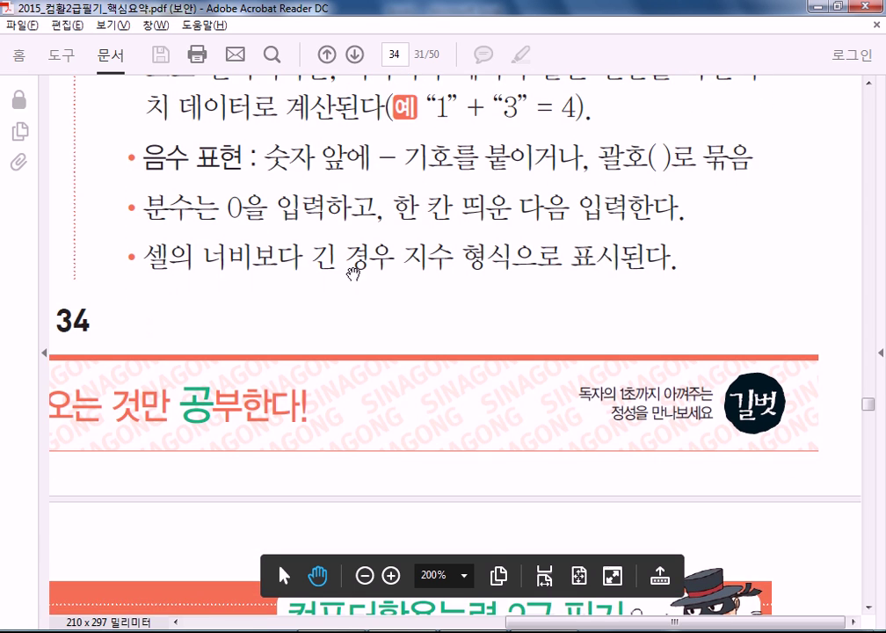
scroll(312, 220, "up", 2)
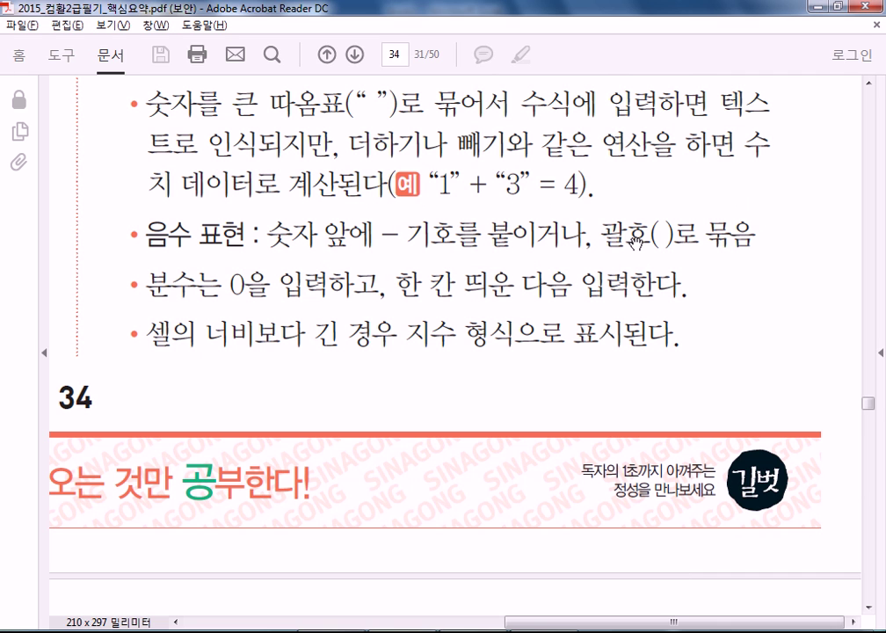
key("alt+Tab")
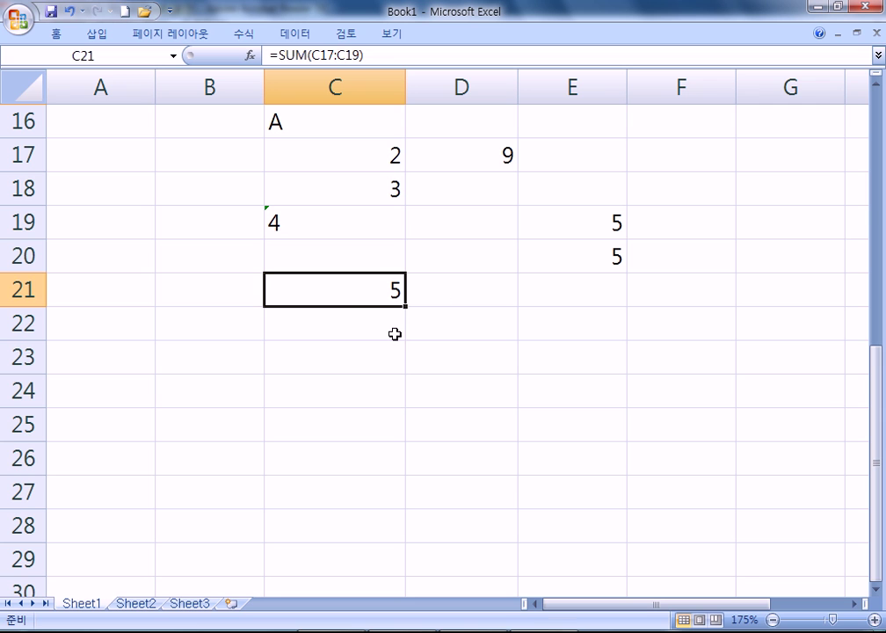
Enter -3 in C30 and (3) in C31, both showing -3
left_click(356, 316)
scroll(247, 346, "down", 4)
left_click(304, 200)
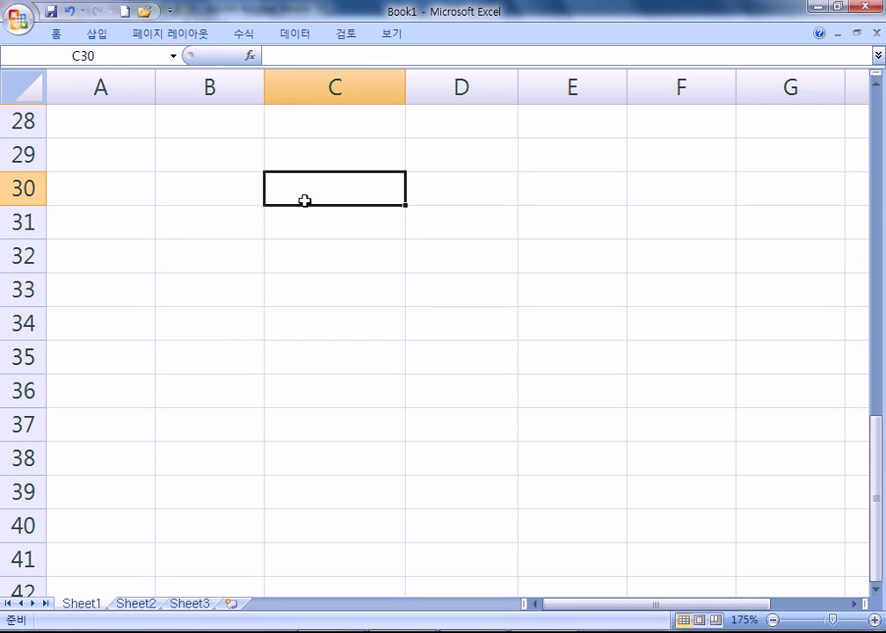
type("-03")
key("BackSpace")
key("BackSpace")
type("3")
key("Return")
type("(3)")
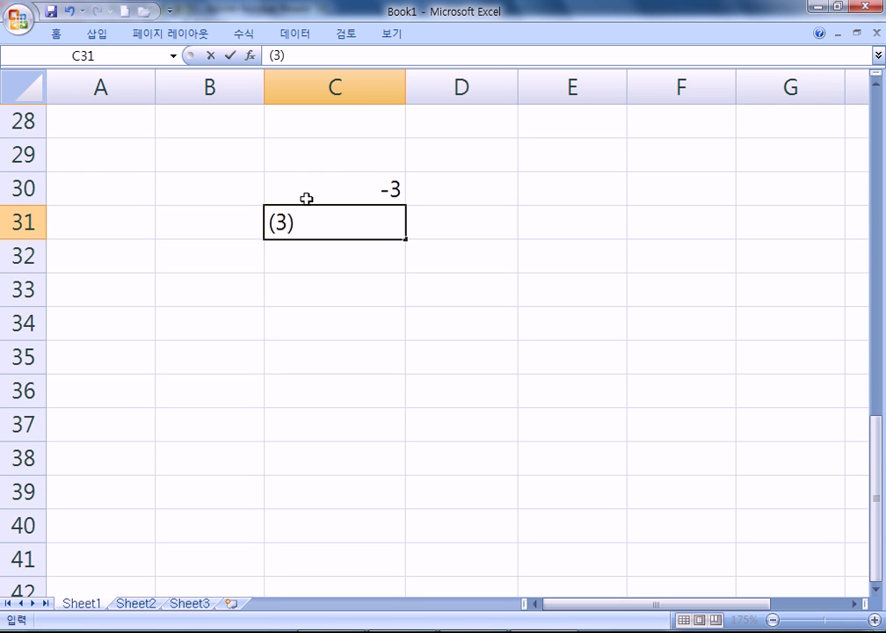
key("Return")
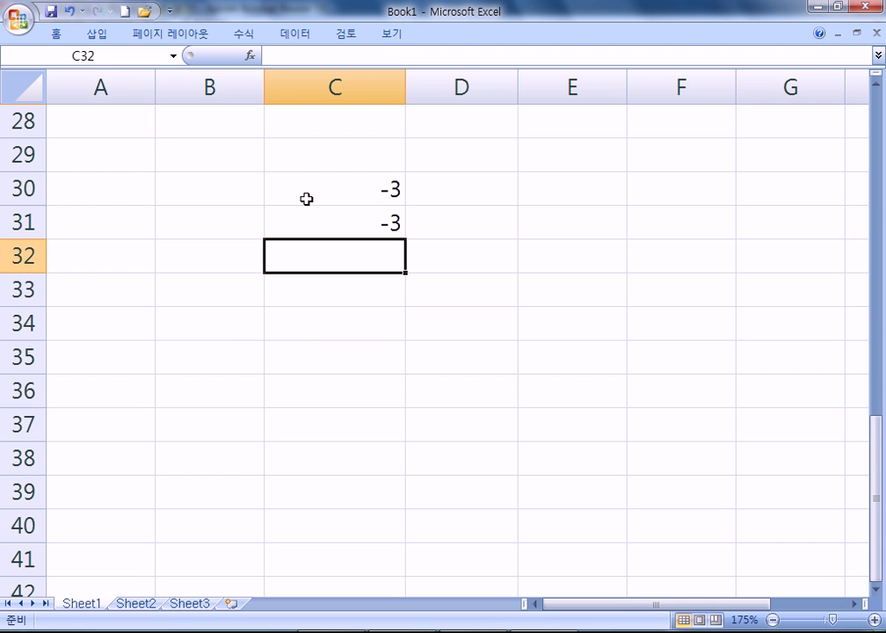
Enter 5 2/3 in C32 and 6 3/6 in C33, which reduces to 6 1/2 (6.5)
key("alt+Tab")
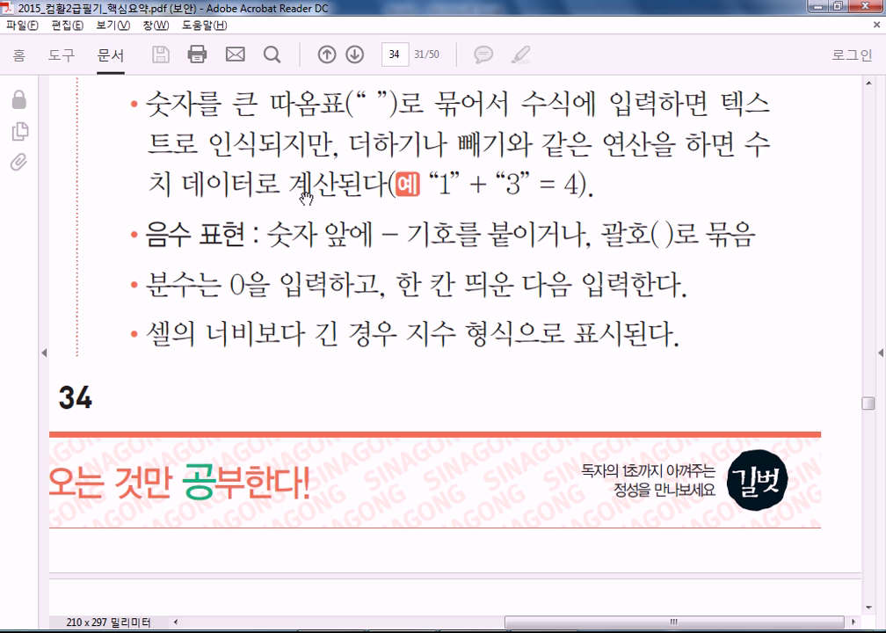
key("alt+Tab")
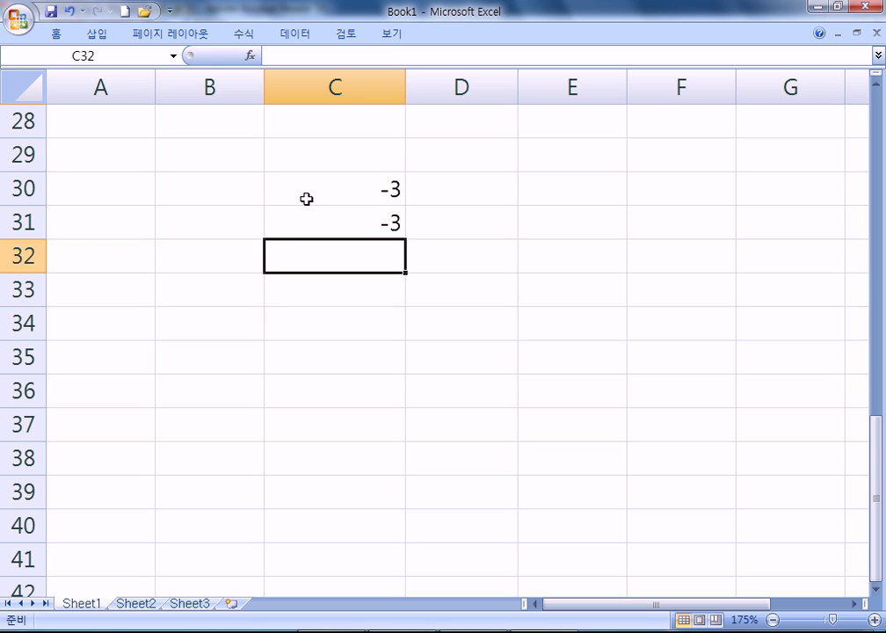
type("5")
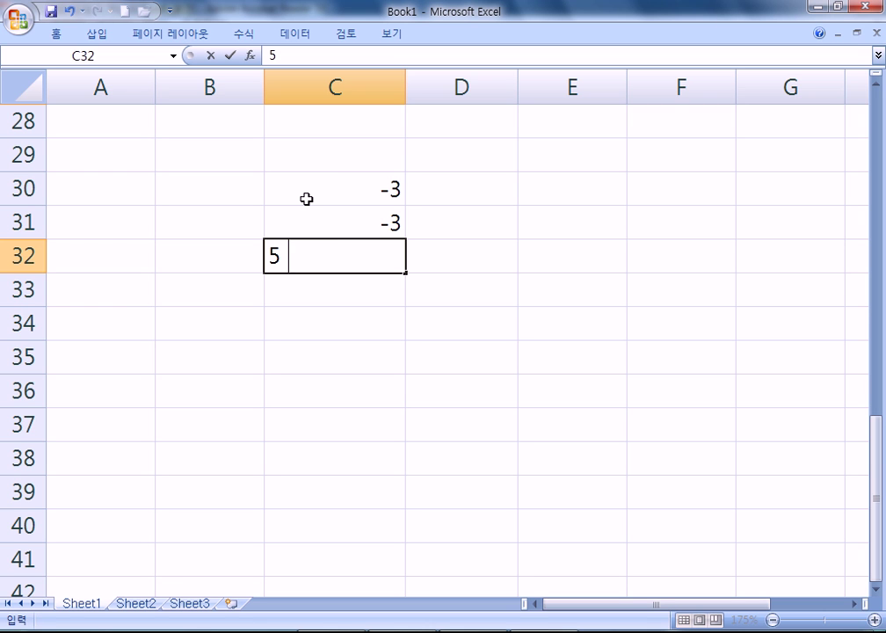
type(" 2/3")
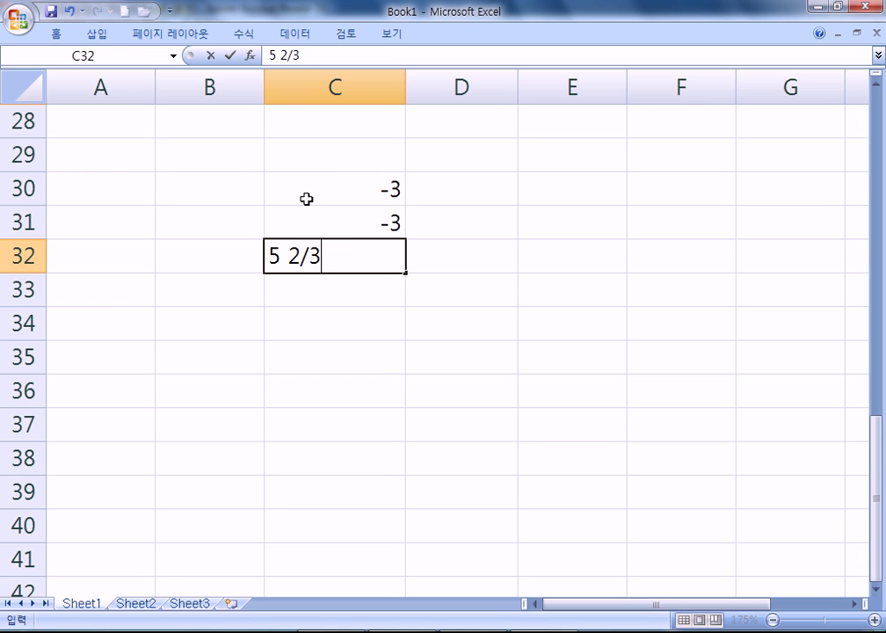
key("Return")
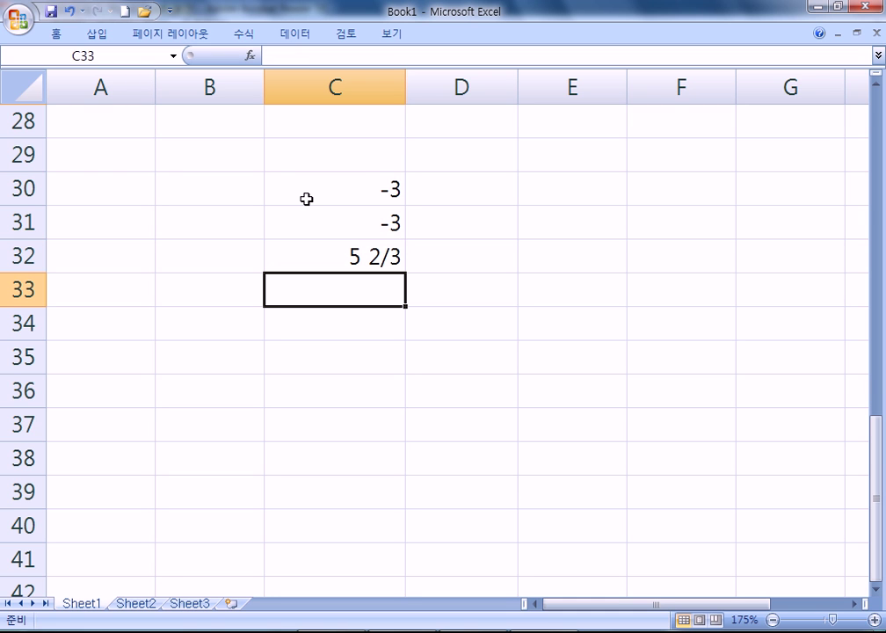
type("5")
key("BackSpace")
type("6 3/6")
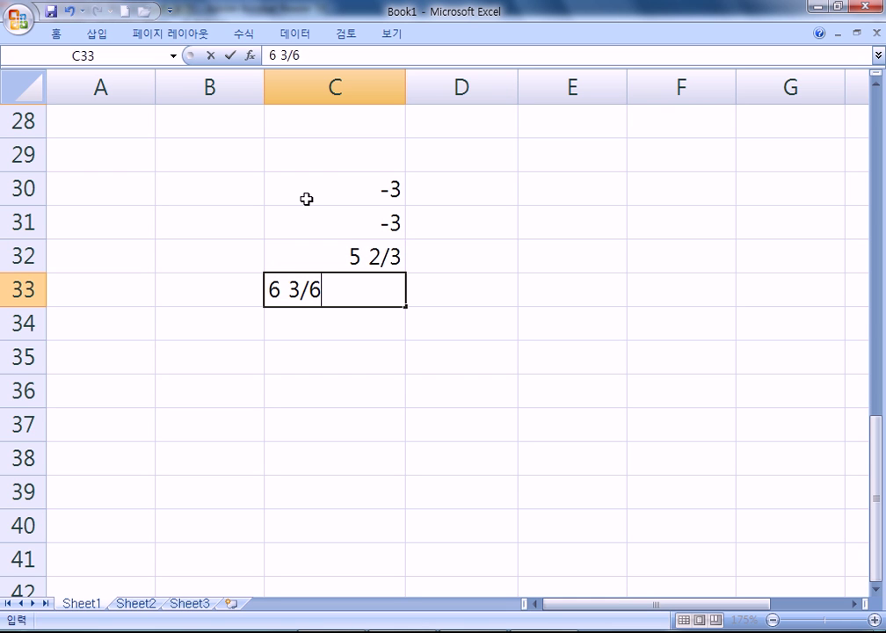
key("Return")
key("Up")
key("F2")
key("Escape")
Enter 1/2 in C34, which becomes the date 01월 02일, and 0 1/2 in C35
key("Down")
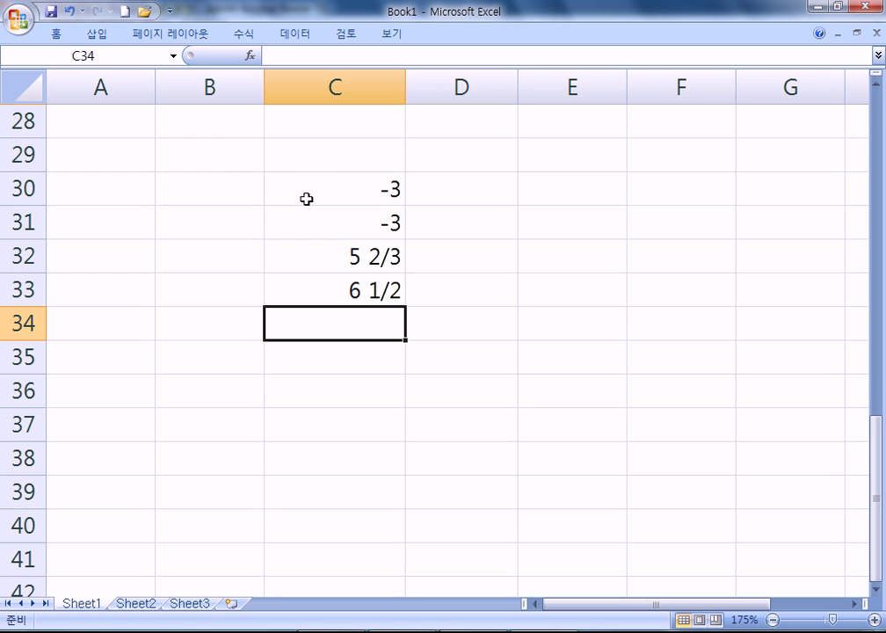
type("1/2")
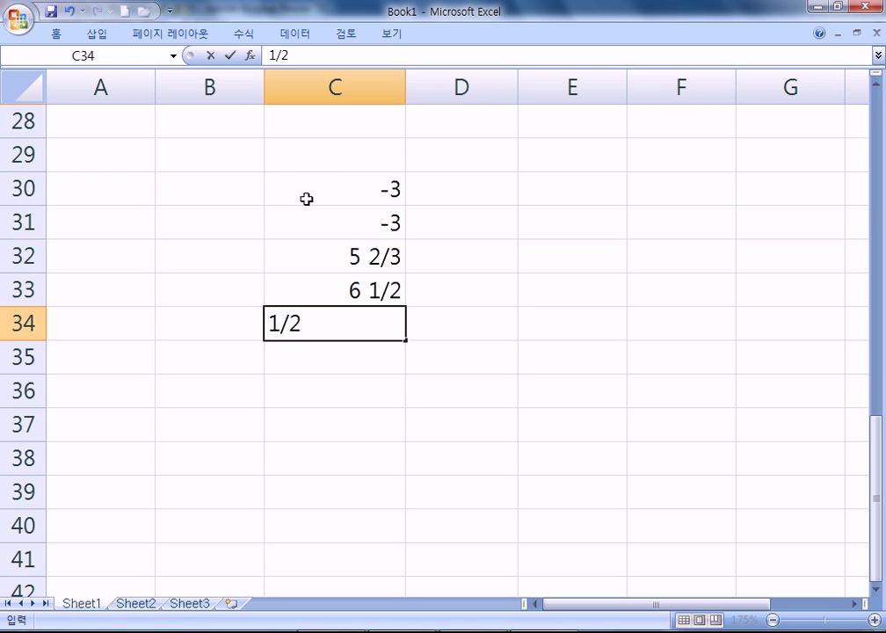
key("Return")
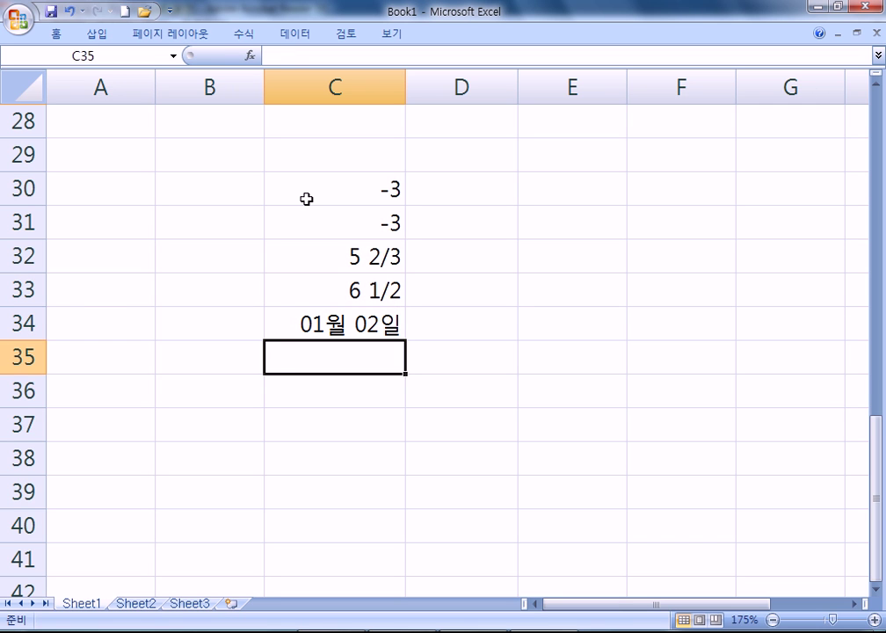
type("0 1/2")
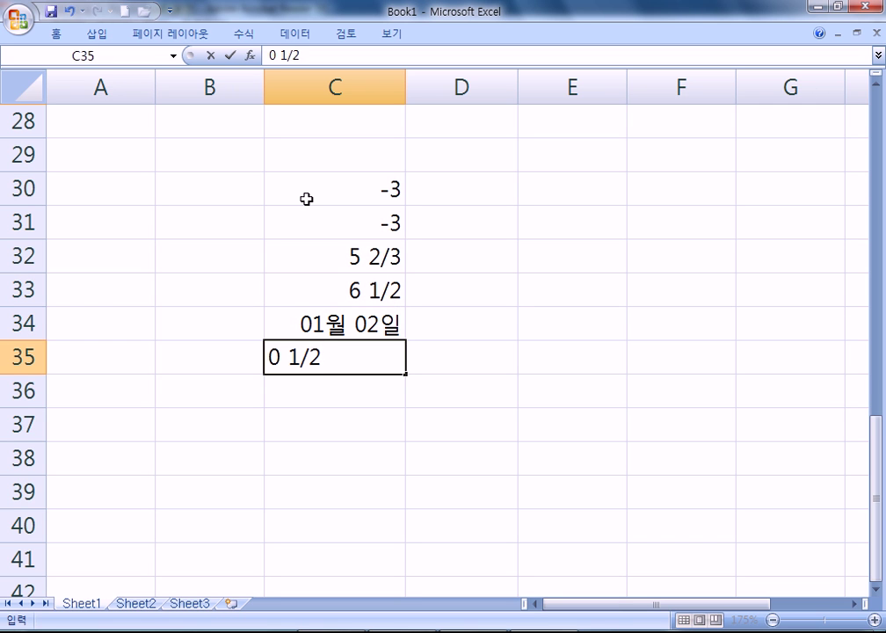
key("Return")
key("Up")
Check the fraction notes in the PDF study guide against the entered values
key("alt+Tab")
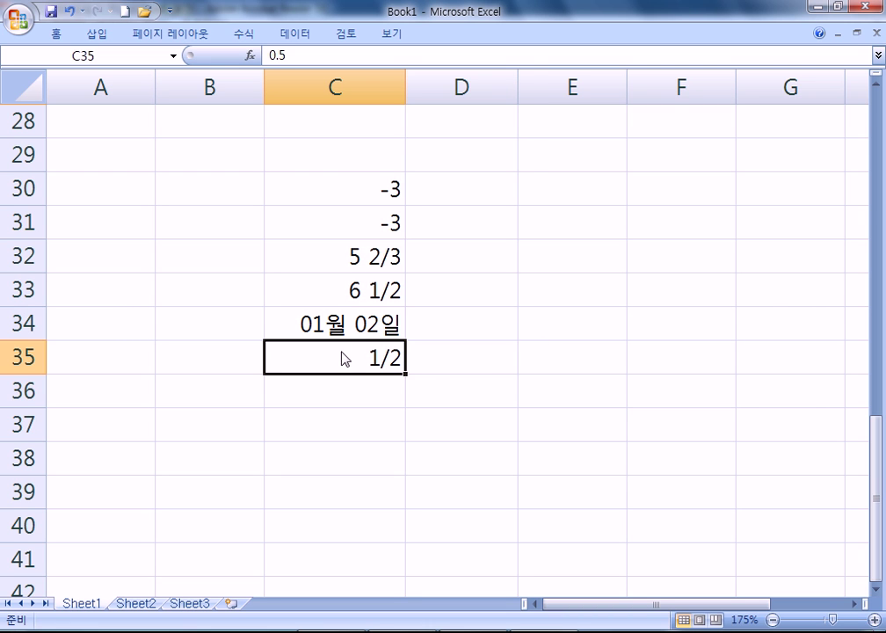
key("alt+Tab")
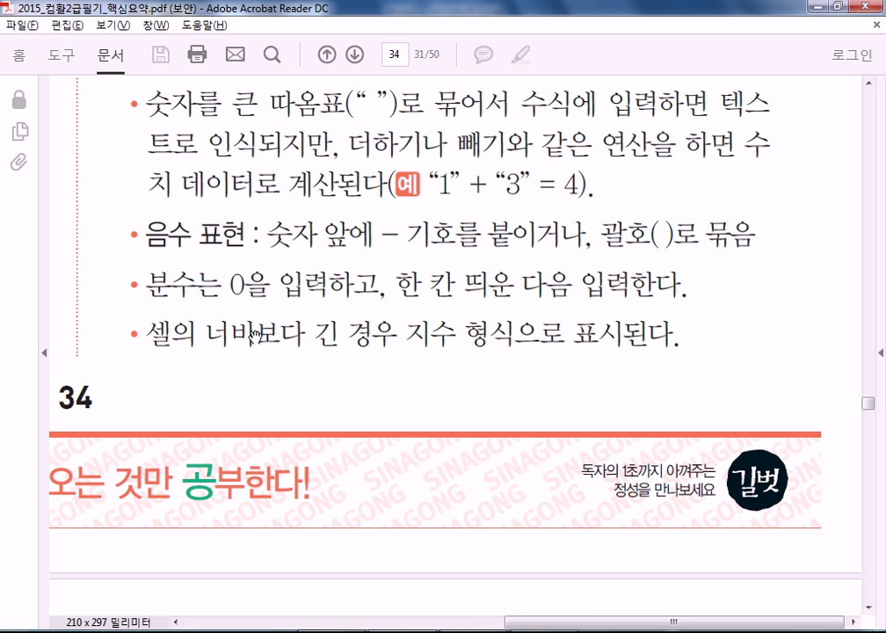
scroll(255, 335, "down", 3)
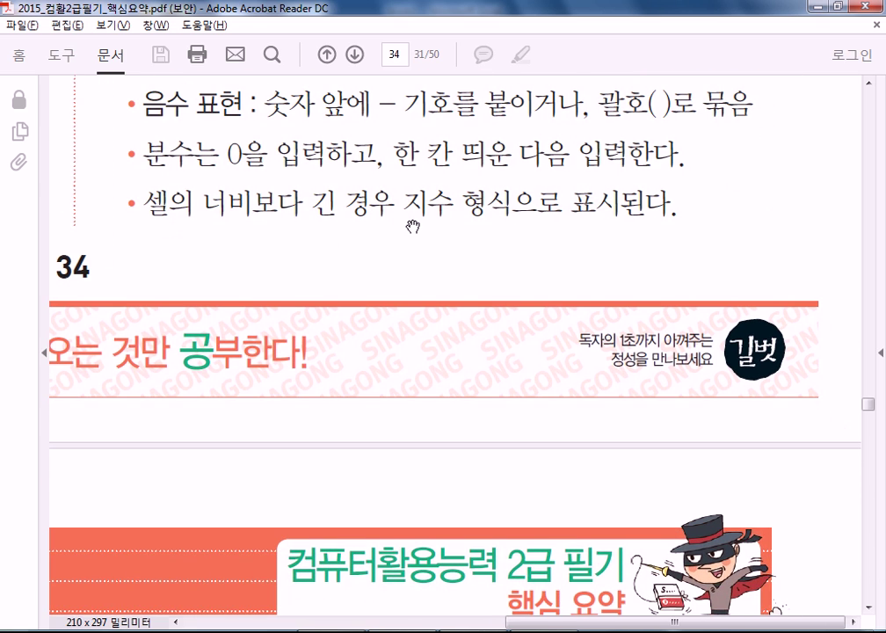
key("alt+Tab")
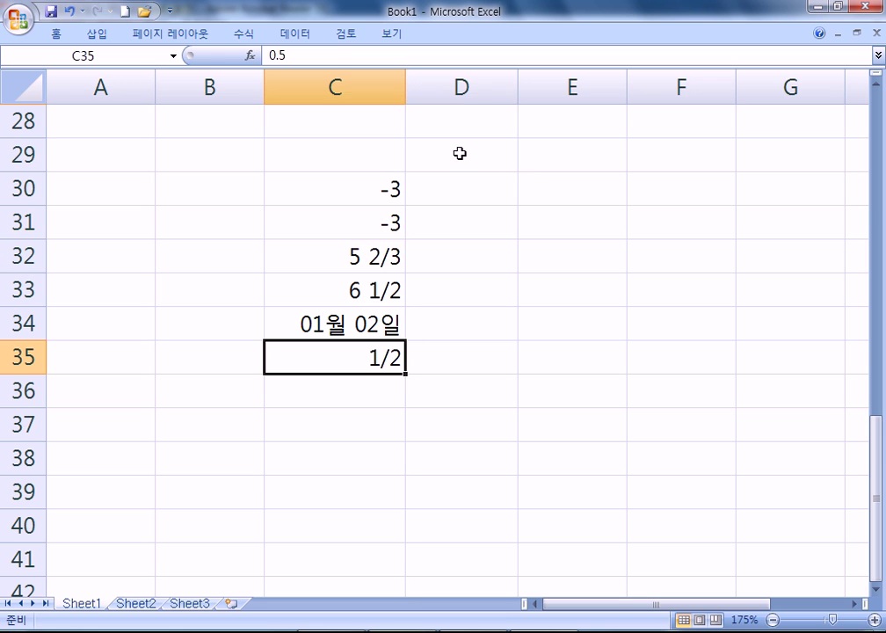
left_click(459, 154)
type("10000000000000000")
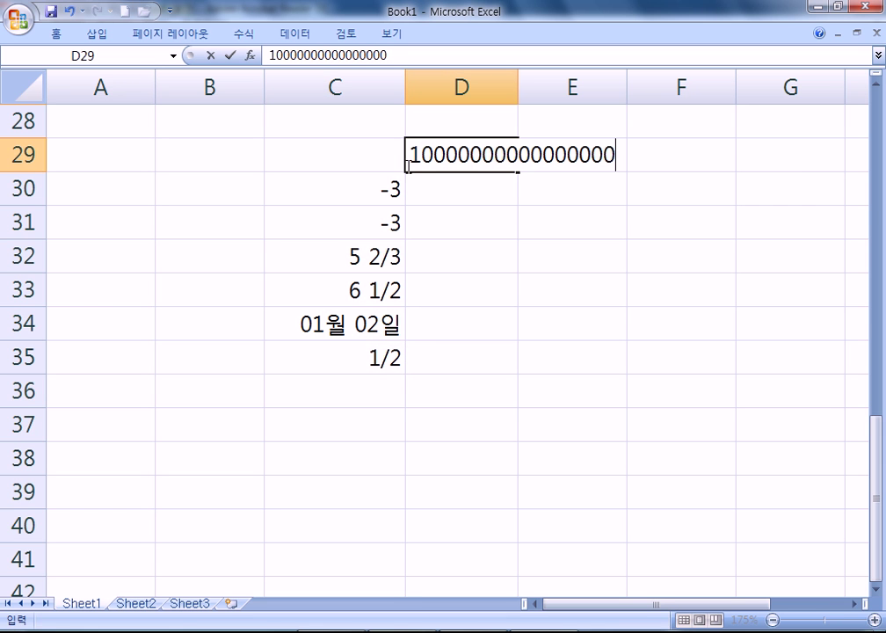
key("Return")
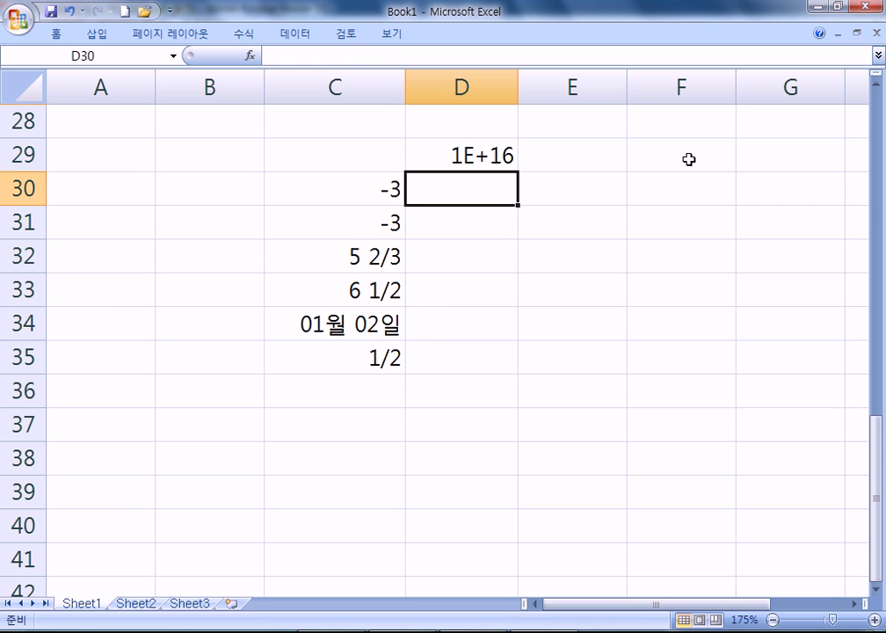
left_click(466, 148)
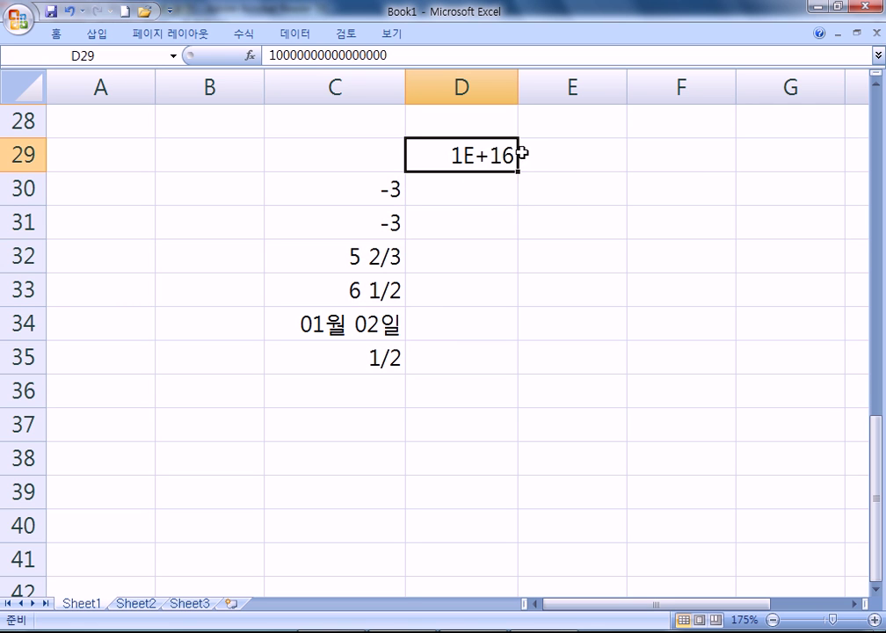
double_click(460, 154)
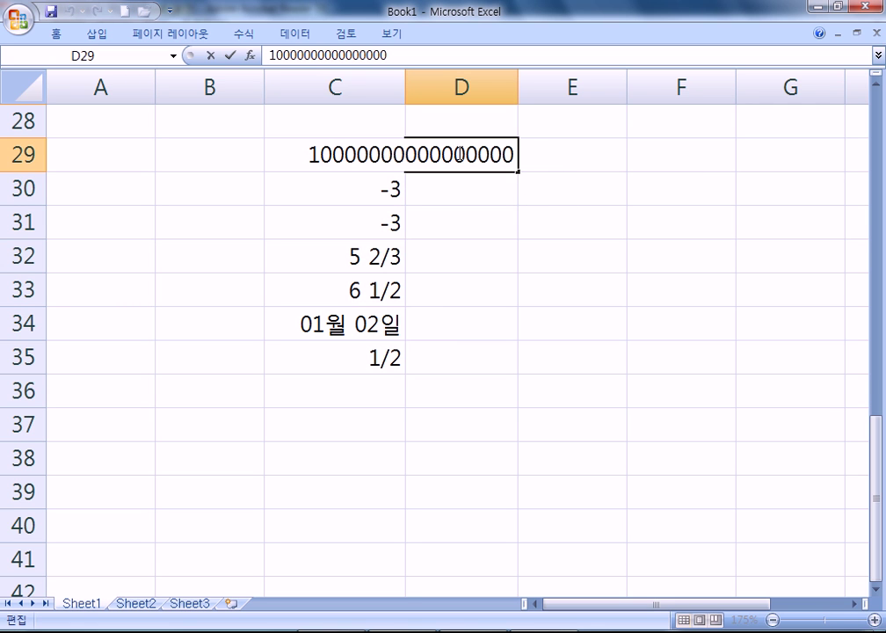
key("Escape")
double_click(516, 154)
key("Escape")
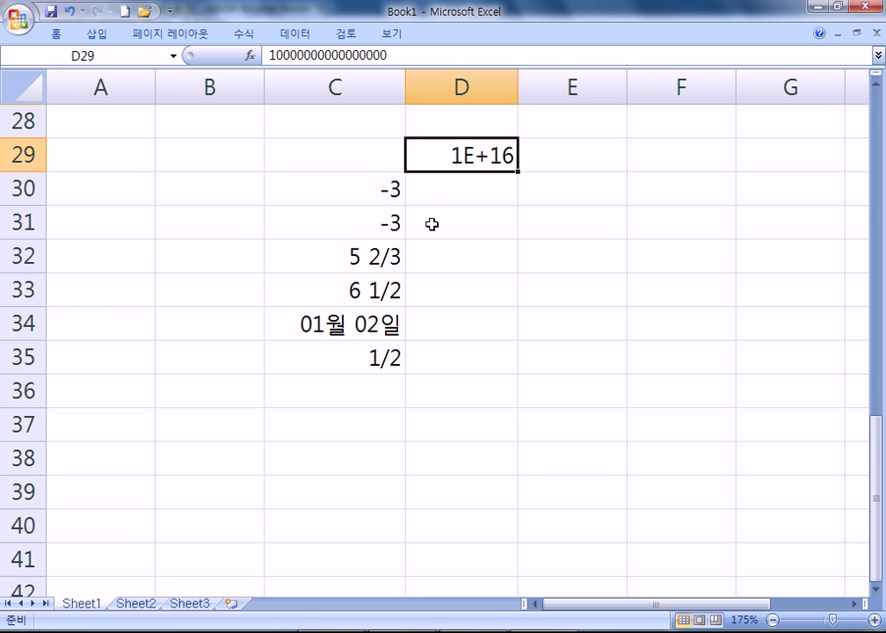
left_click(425, 120)
type("123456")
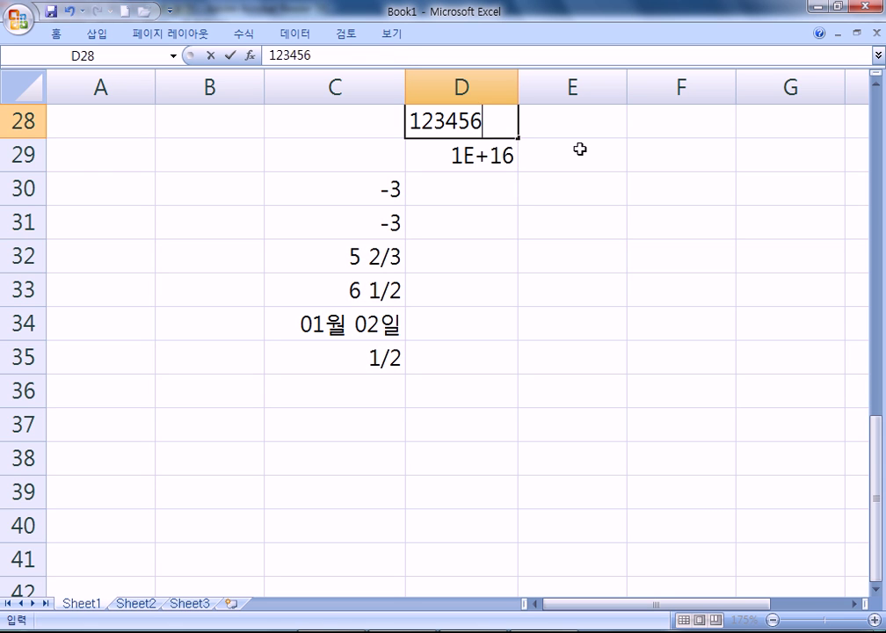
type("78901234567890")
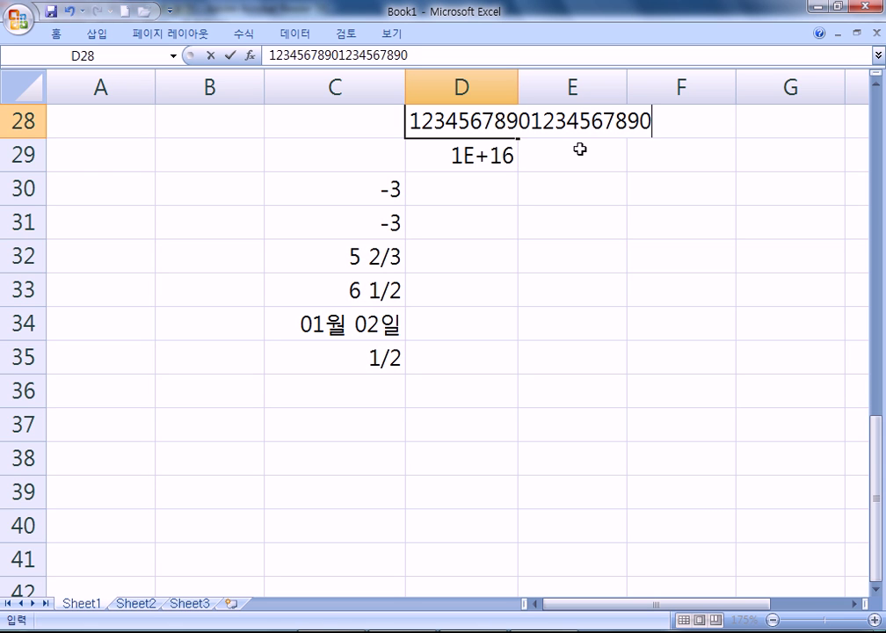
left_click_drag(640, 123, 410, 124)
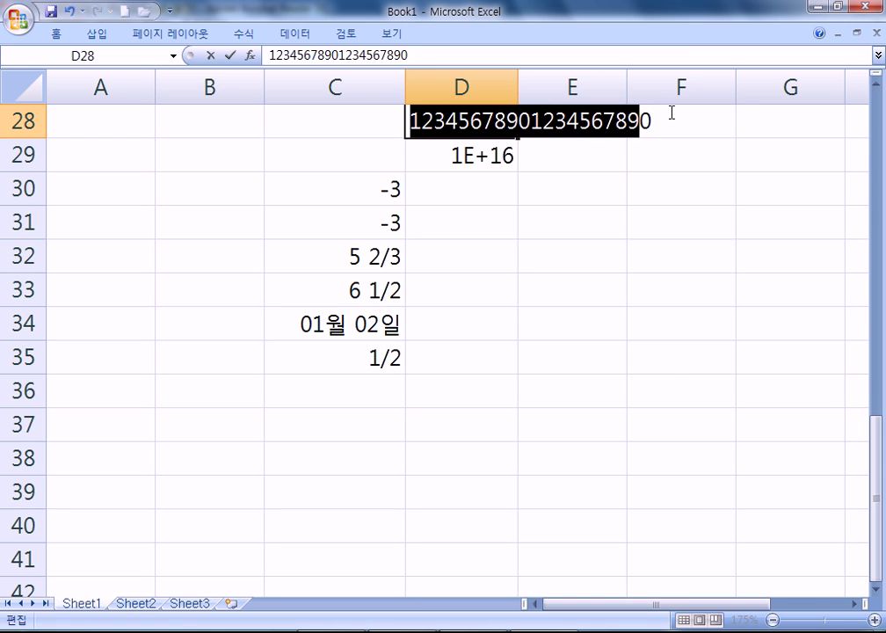
left_click(671, 119)
key("Return")
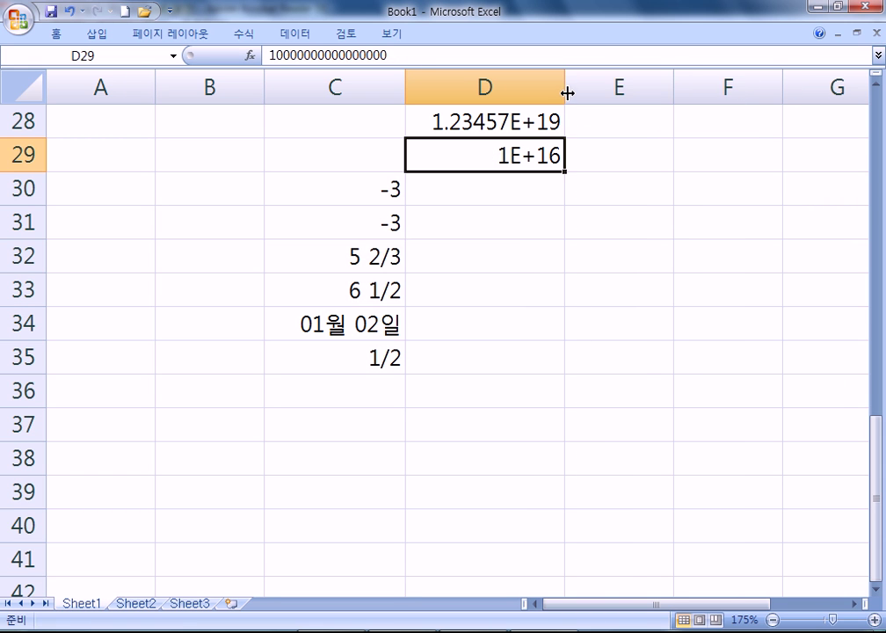
left_click_drag(565, 91, 664, 92)
double_click(632, 123)
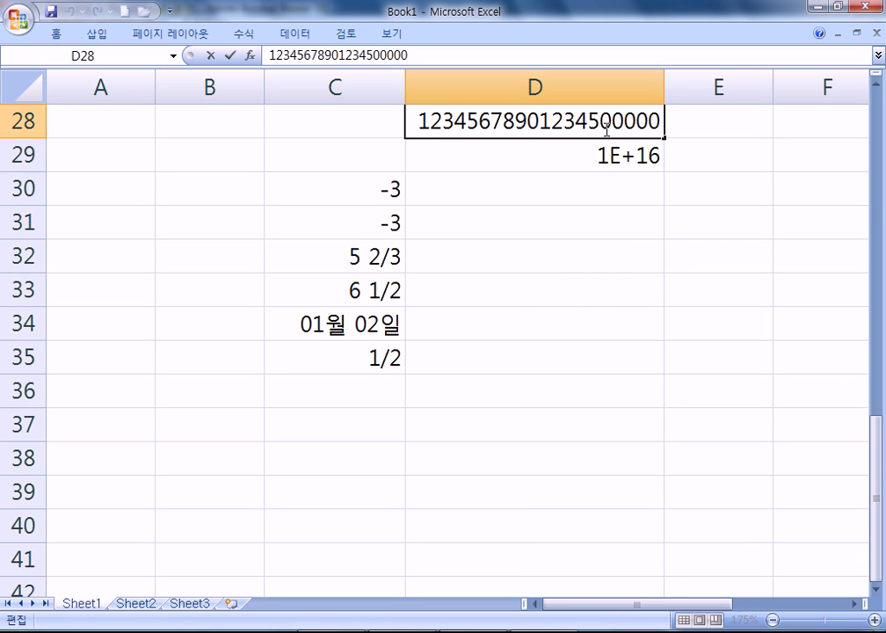
left_click_drag(599, 120, 665, 120)
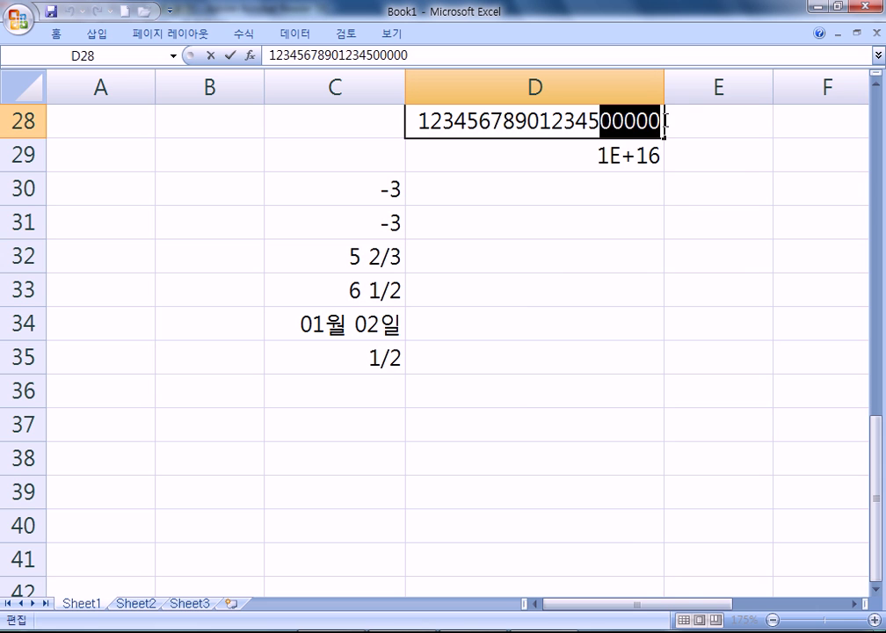
left_click(598, 210)
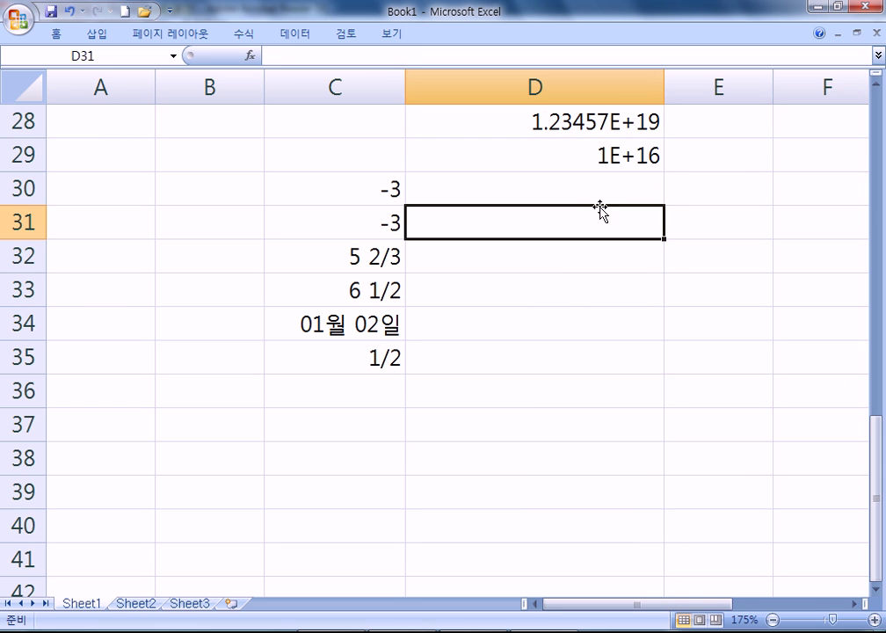
double_click(600, 120)
left_click_drag(599, 121, 669, 118)
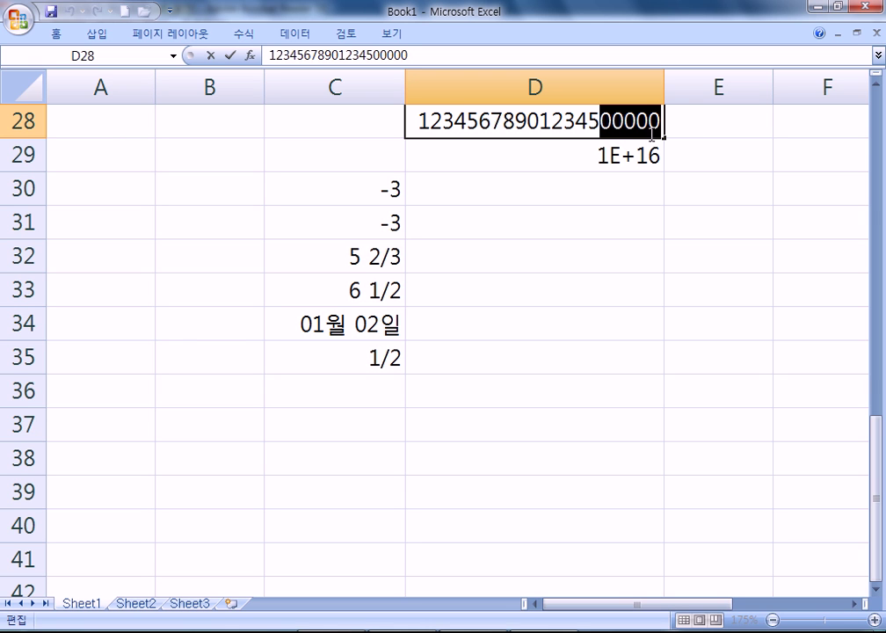
left_click_drag(600, 120, 409, 120)
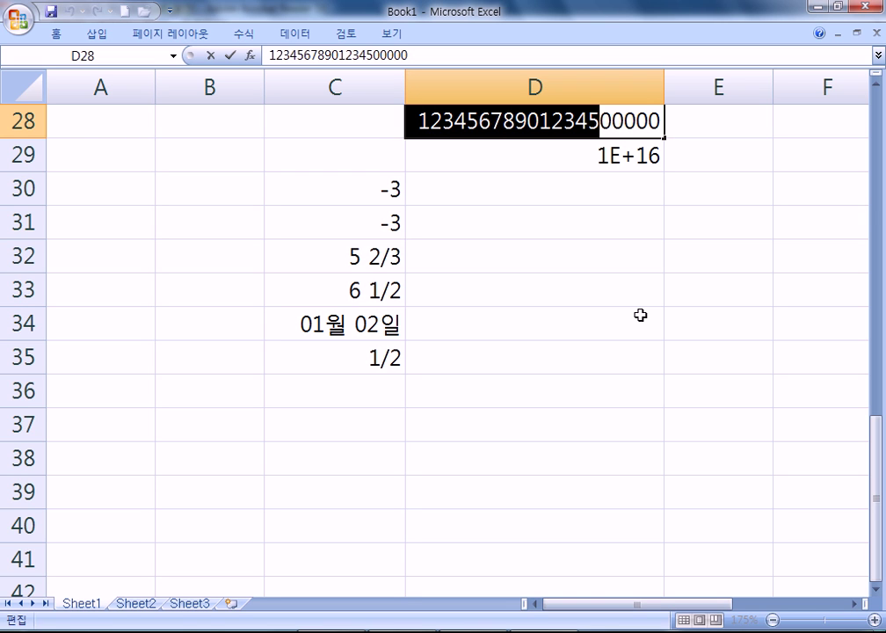
key("shift+End")
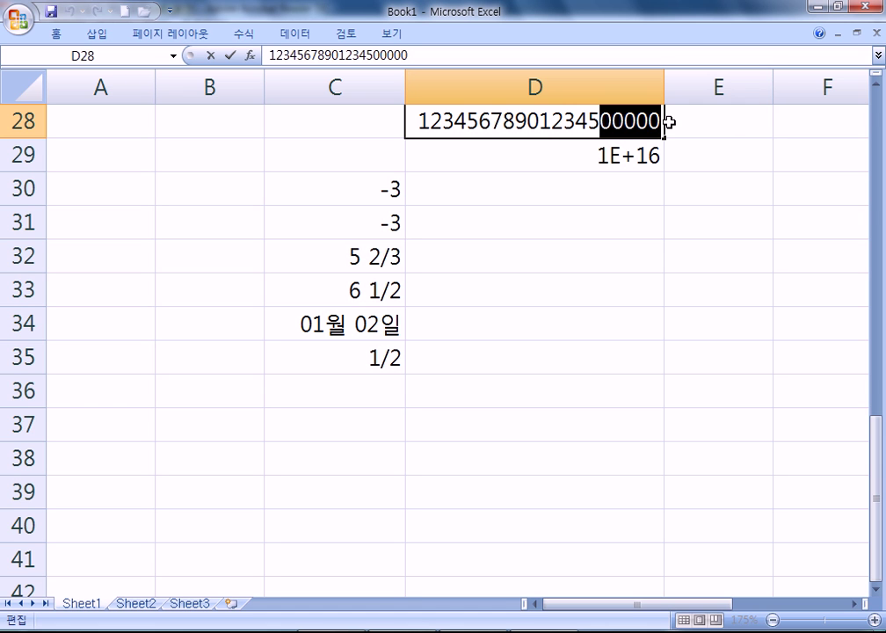
left_click(615, 215)
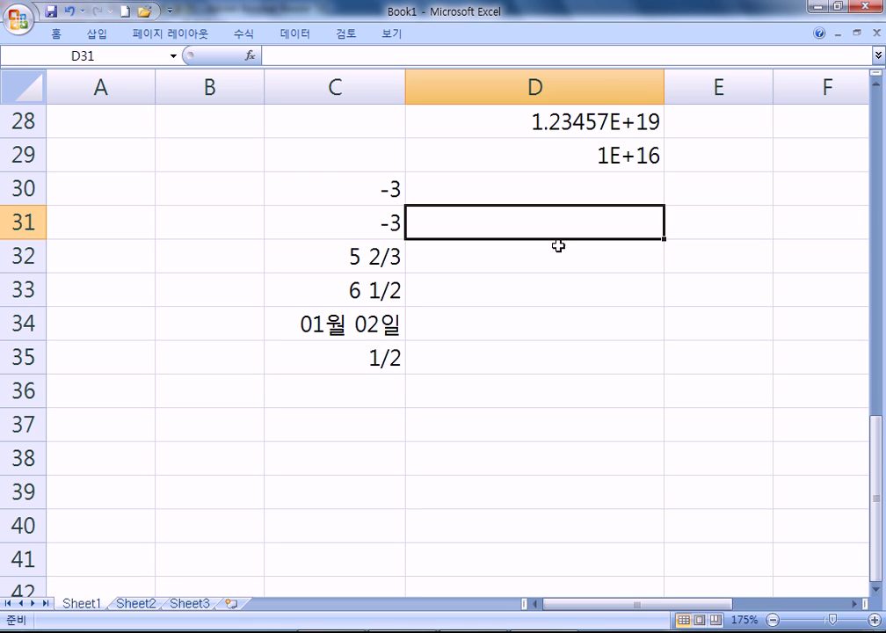
Inspect the full stored values of the exponential numbers in D29 and D28
left_click(605, 155)
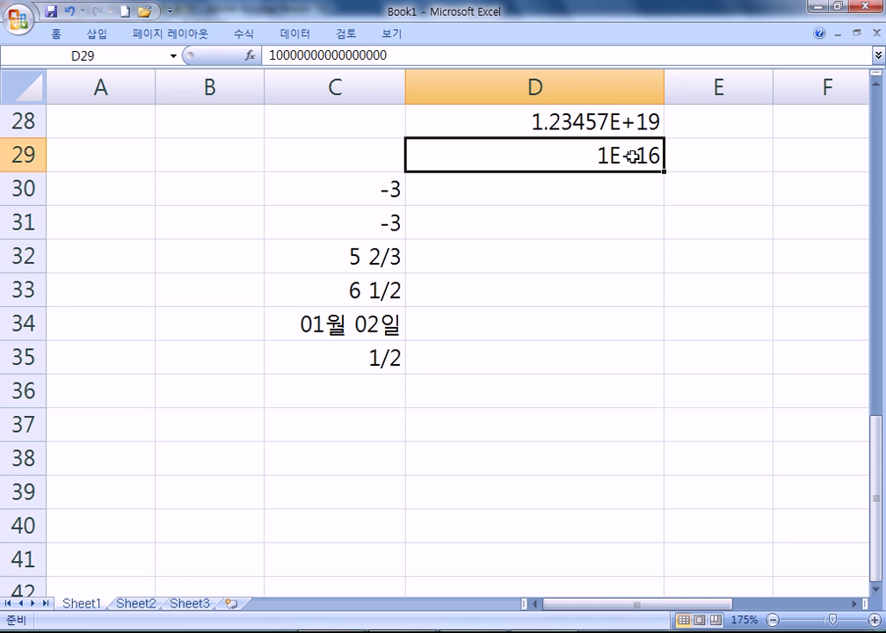
double_click(604, 156)
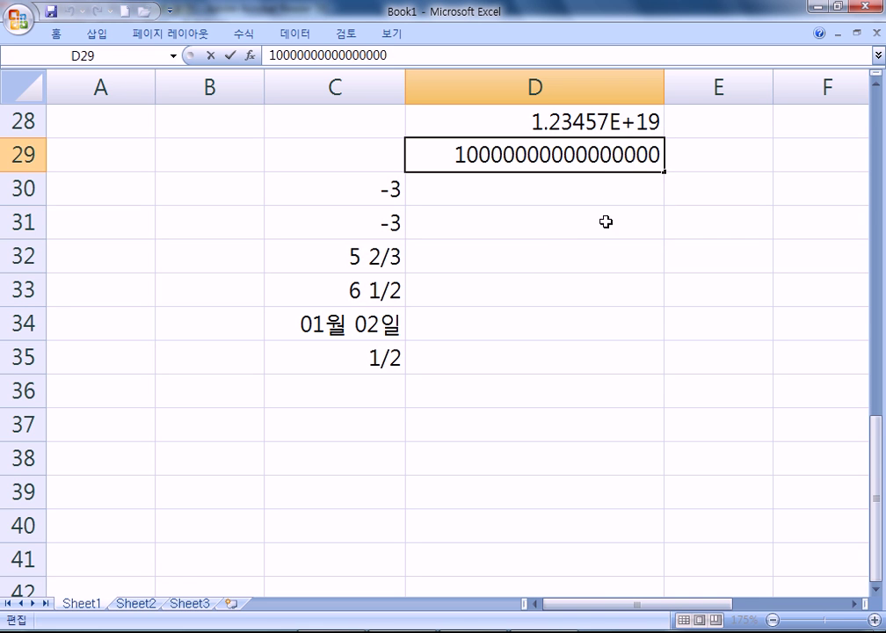
left_click(598, 154)
left_click(573, 123)
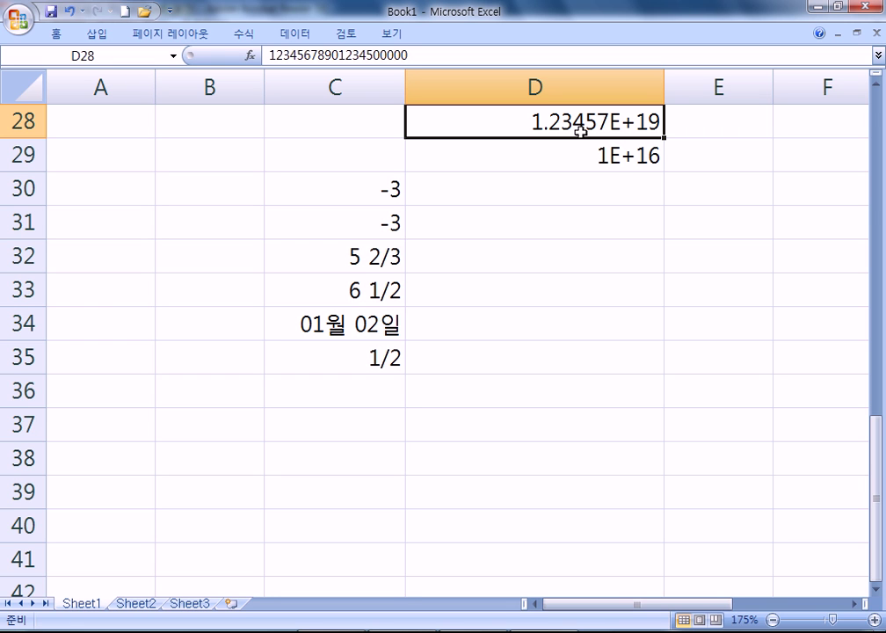
Enter 5 7 in D31 and check that it stays left-aligned text
left_click(588, 239)
type("5 7")
key("Return")
left_click(507, 222)
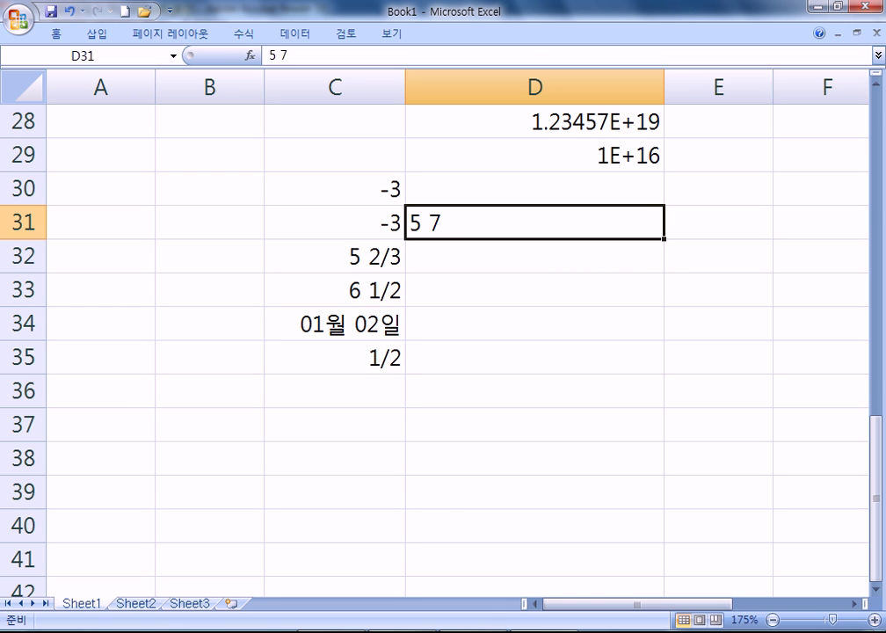
Switch to the study PDF and pan through section 085's date and time entry bullets
key("alt+Tab")
left_click_drag(420, 390, 544, 123)
left_click_drag(528, 338, 764, 362)
left_click_drag(545, 272, 563, 37)
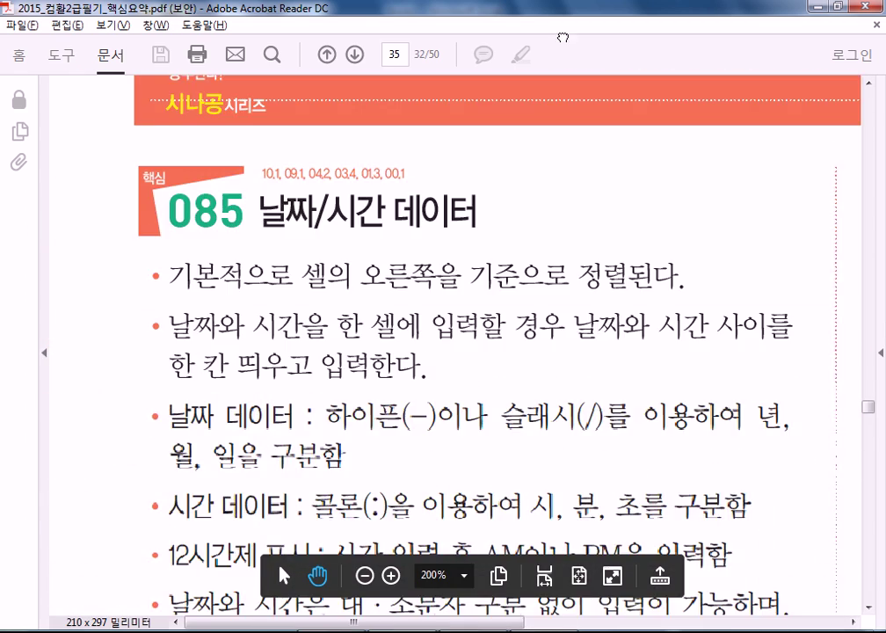
scroll(425, 135, "down", 3)
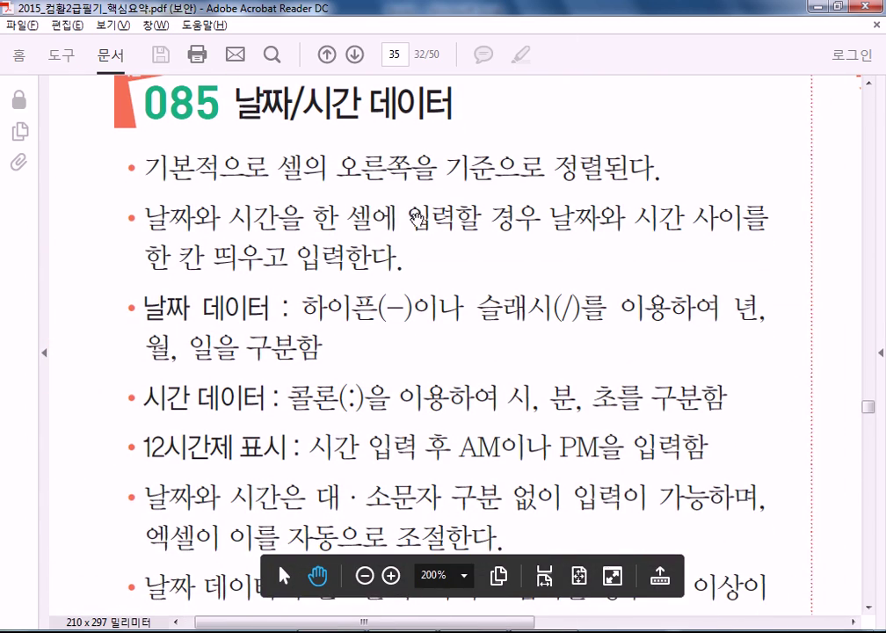
scroll(416, 217, "right", 1)
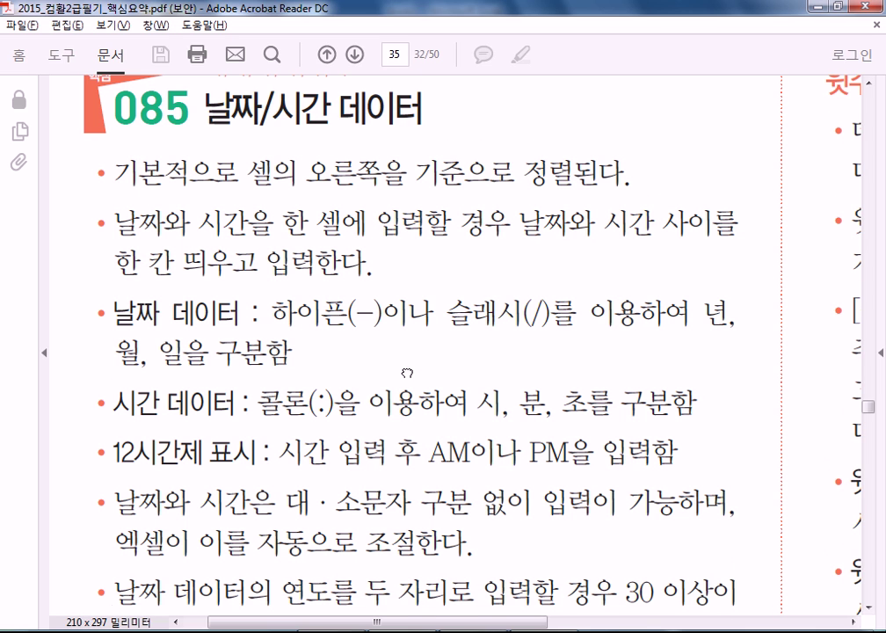
left_click_drag(320, 292, 298, 186)
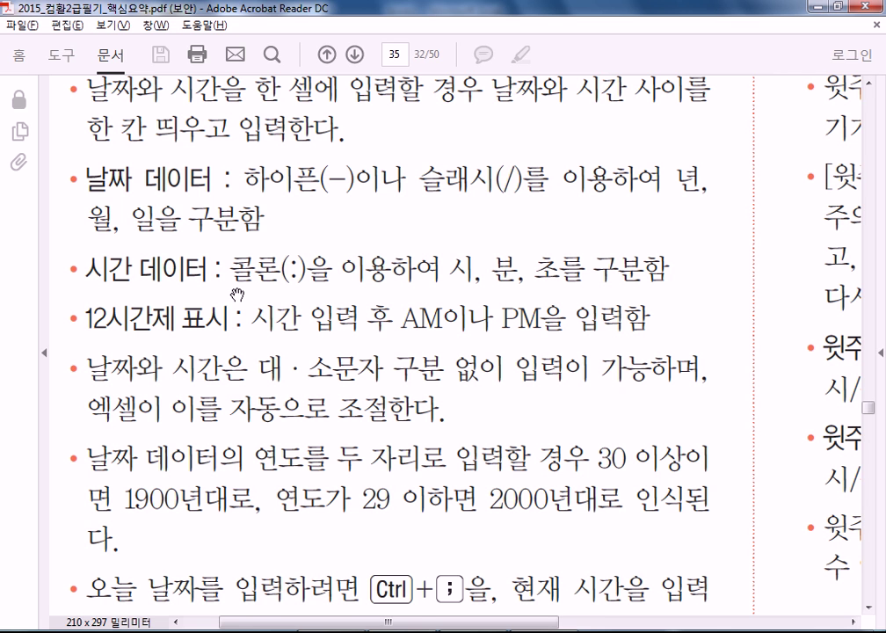
left_click_drag(283, 281, 299, 262)
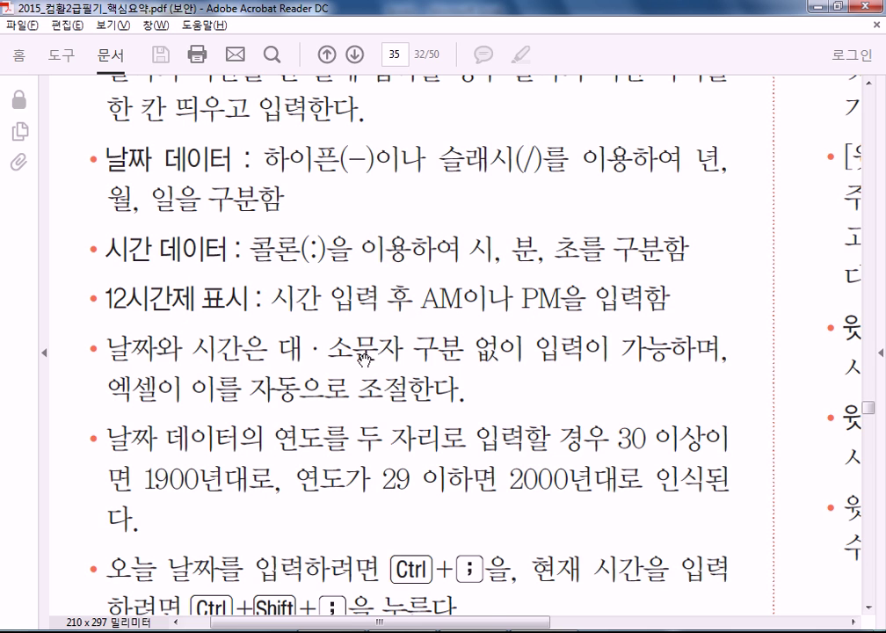
scroll(237, 312, "down", 2)
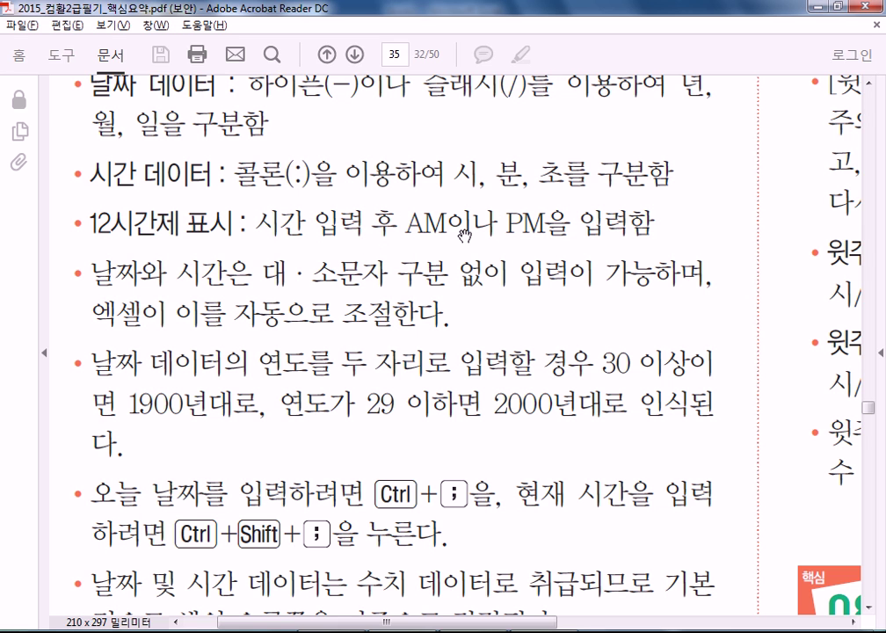
Pan the PDF page down to section 086 on inserting memos and phonetic guides
left_click_drag(333, 446, 327, 271)
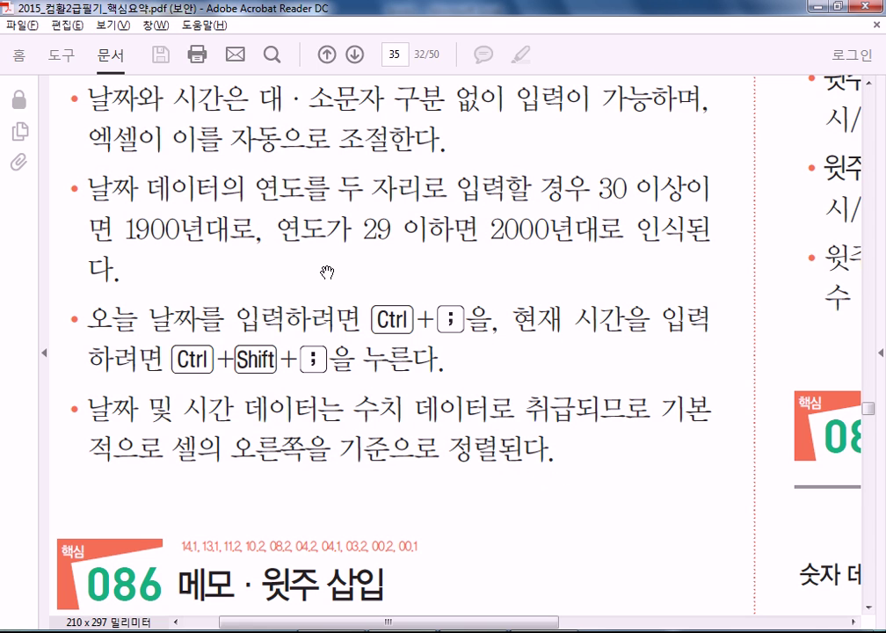
left_click_drag(576, 231, 570, 255)
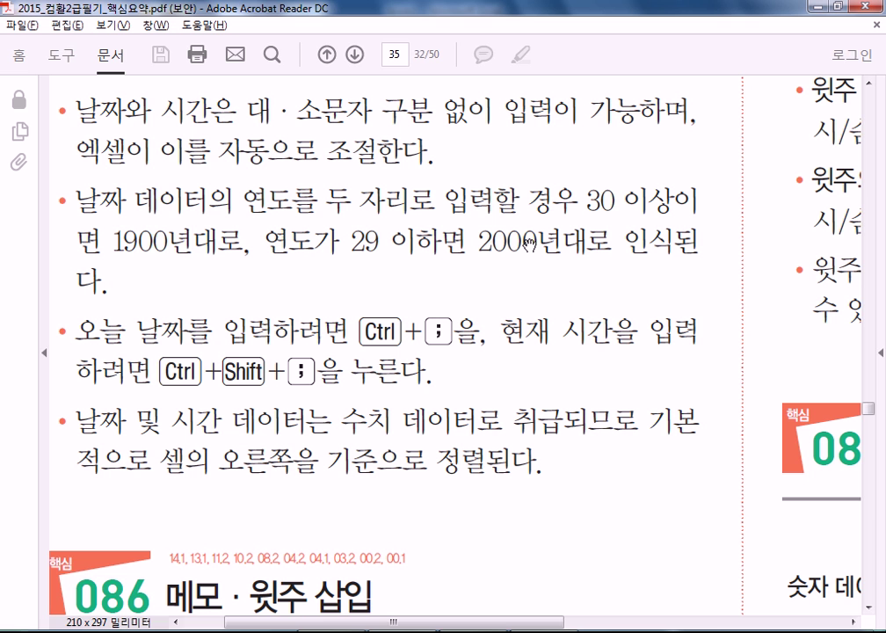
left_click_drag(528, 243, 524, 257)
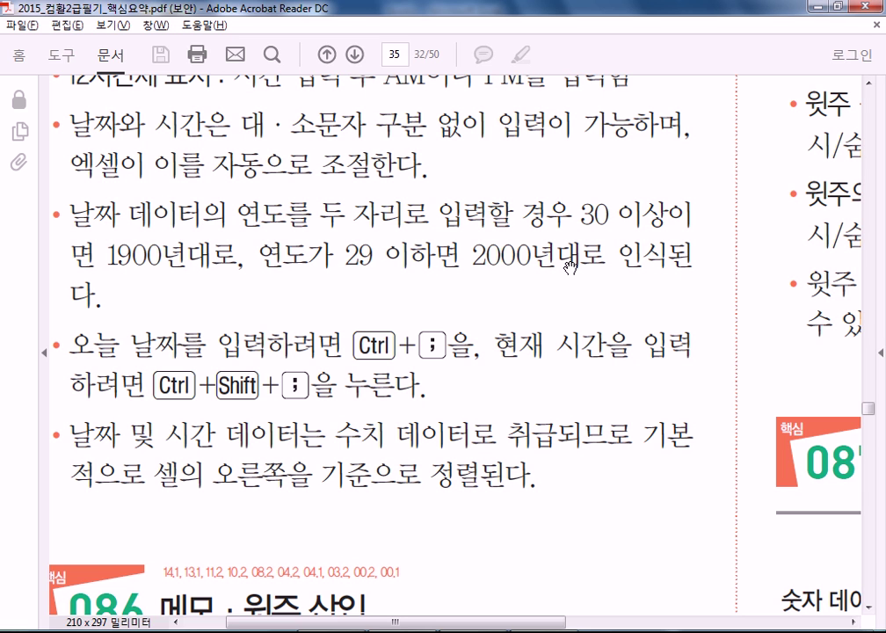
left_click_drag(320, 253, 341, 136)
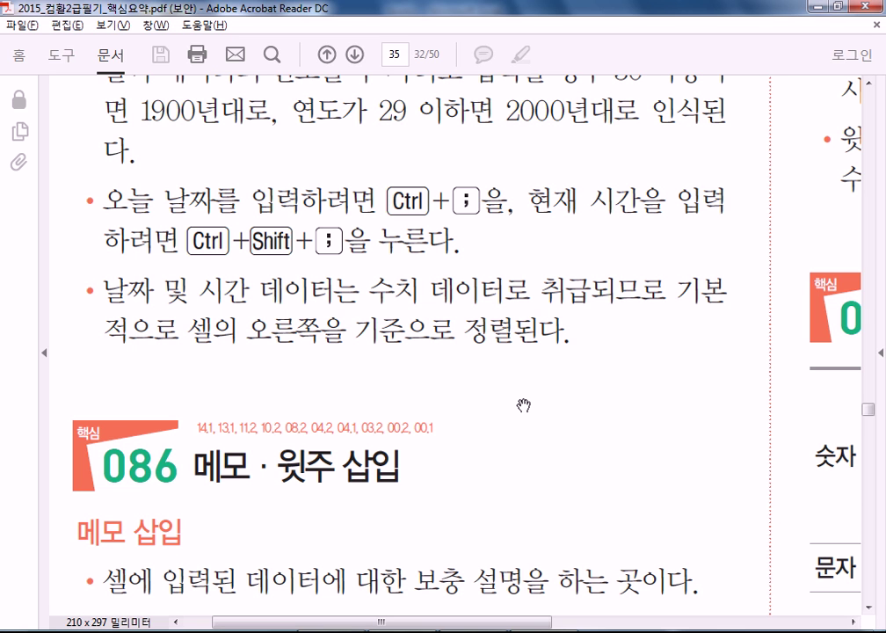
left_click_drag(410, 379, 358, 125)
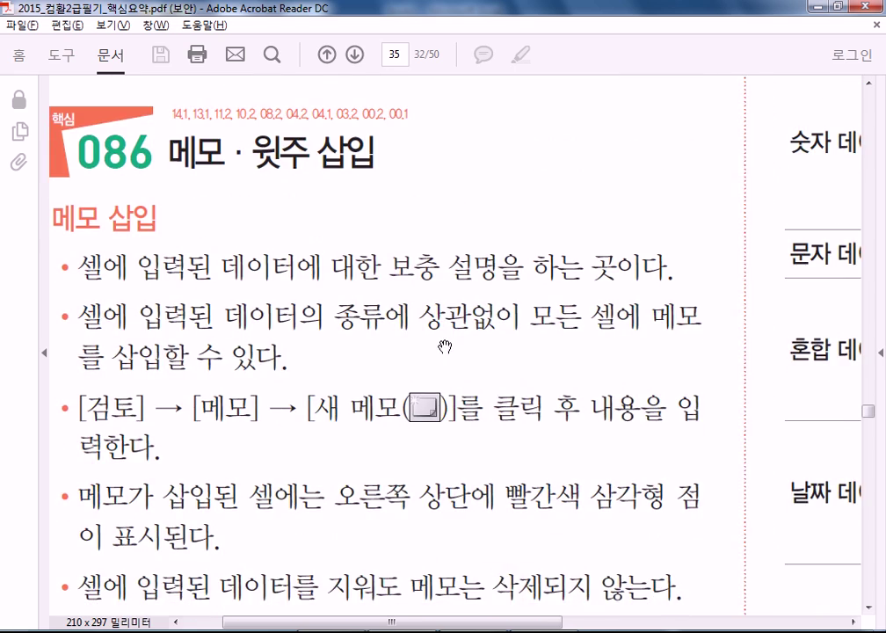
left_click_drag(449, 346, 457, 225)
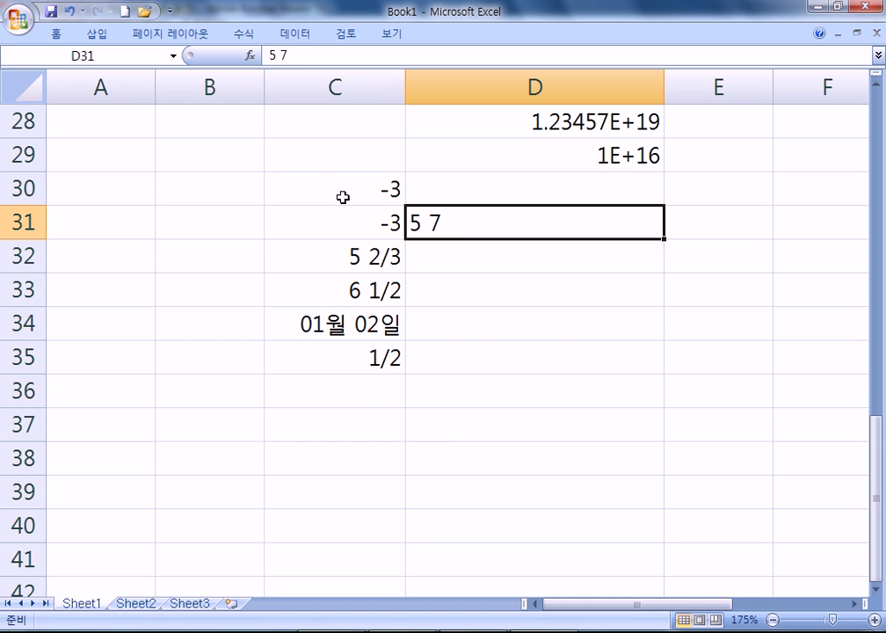
Insert a comment on cell C30 and move its box down and right
right_click(342, 198)
left_click(400, 395)
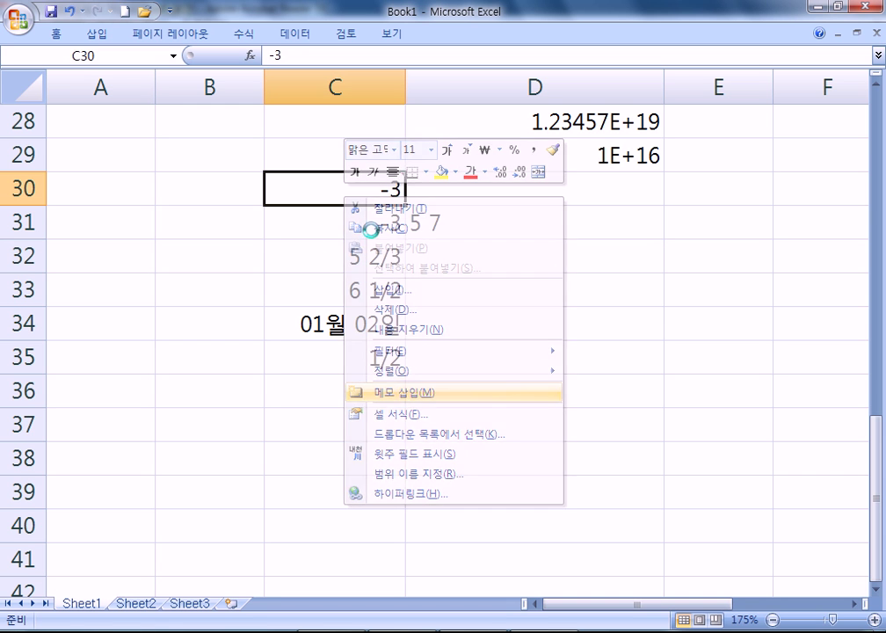
left_click_drag(509, 158, 611, 237)
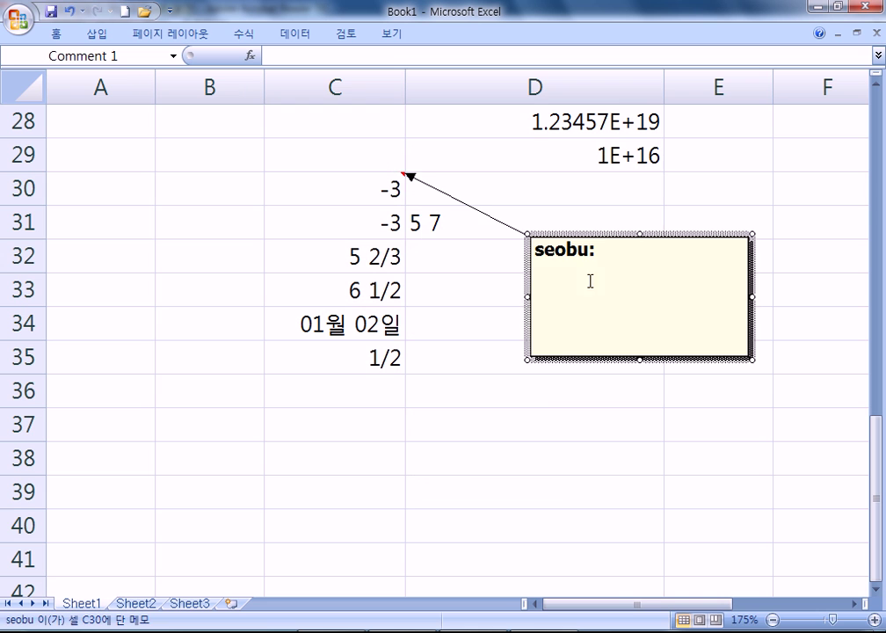
left_click(444, 308)
left_click(332, 190)
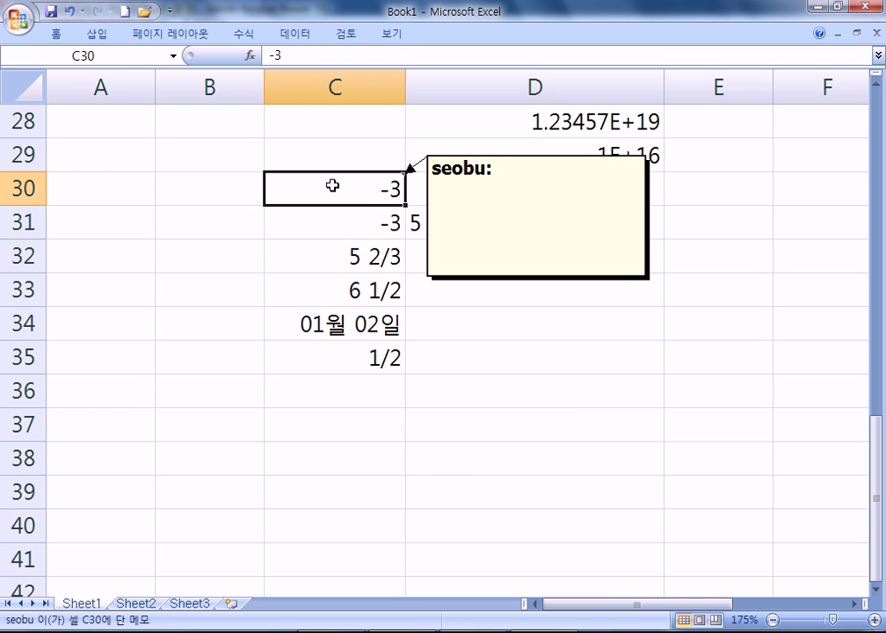
Keep C30's comment permanently shown, move it up-right, and shrink it to a small box
right_click(341, 193)
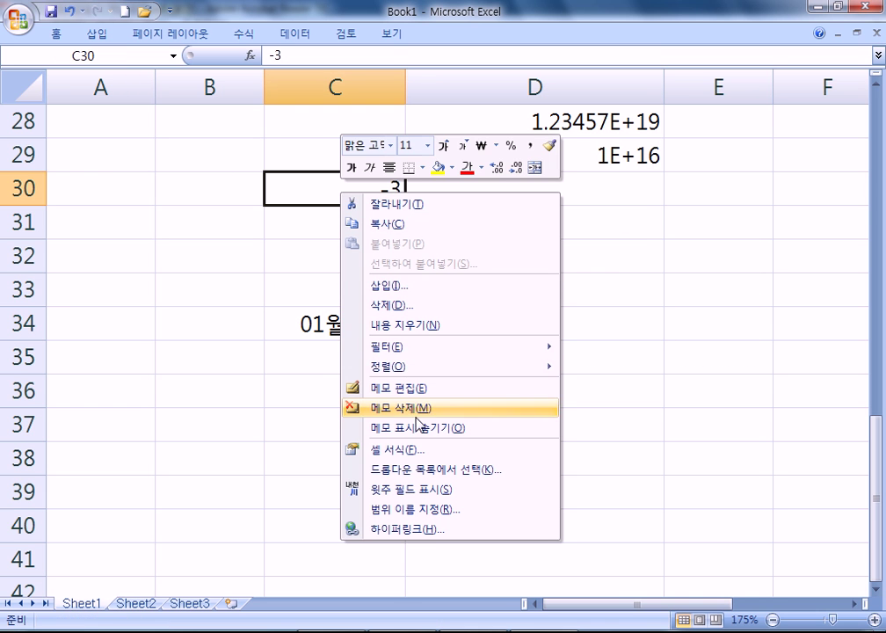
left_click(419, 430)
left_click(486, 427)
left_click(353, 186)
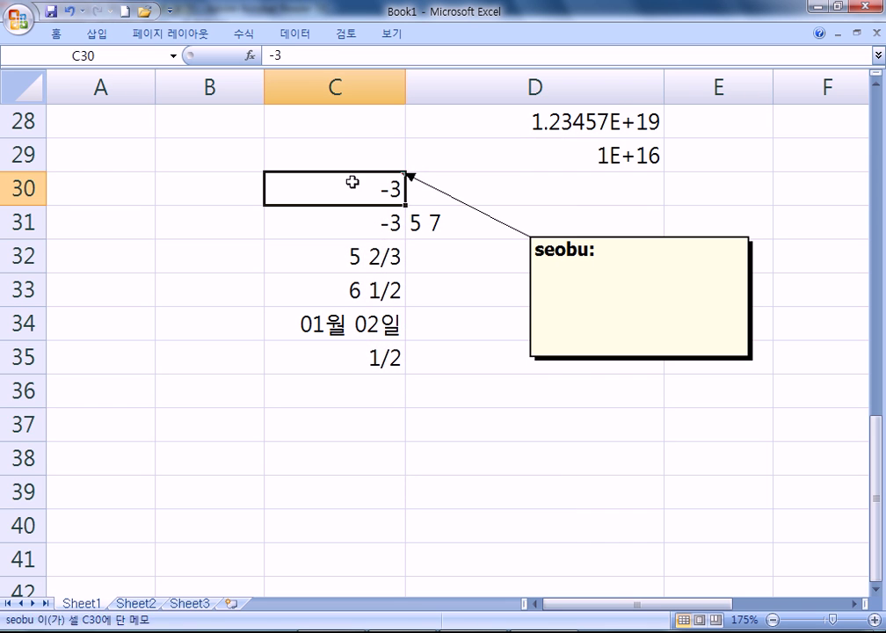
left_click(582, 355)
left_click(573, 411)
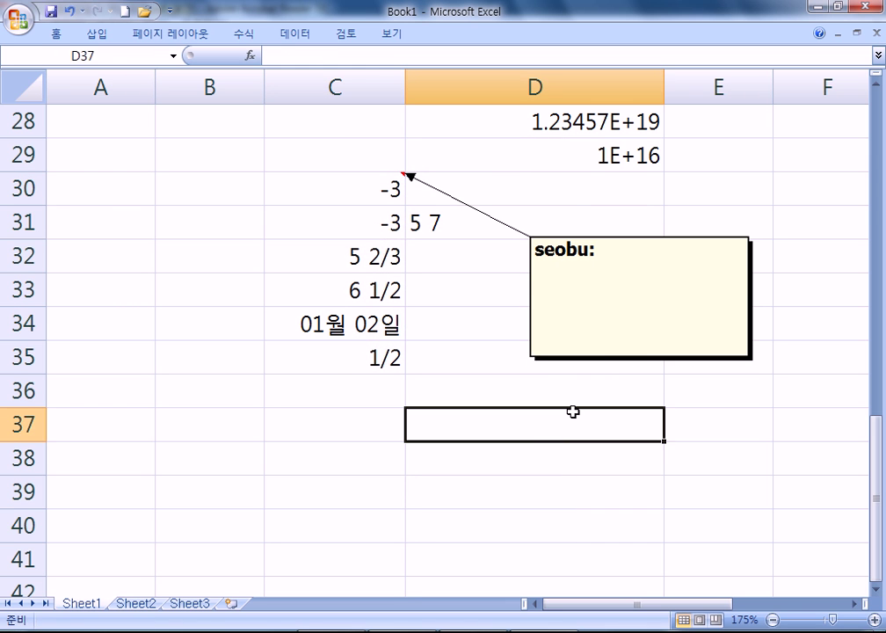
left_click_drag(605, 360, 601, 292)
left_click_drag(765, 290, 608, 290)
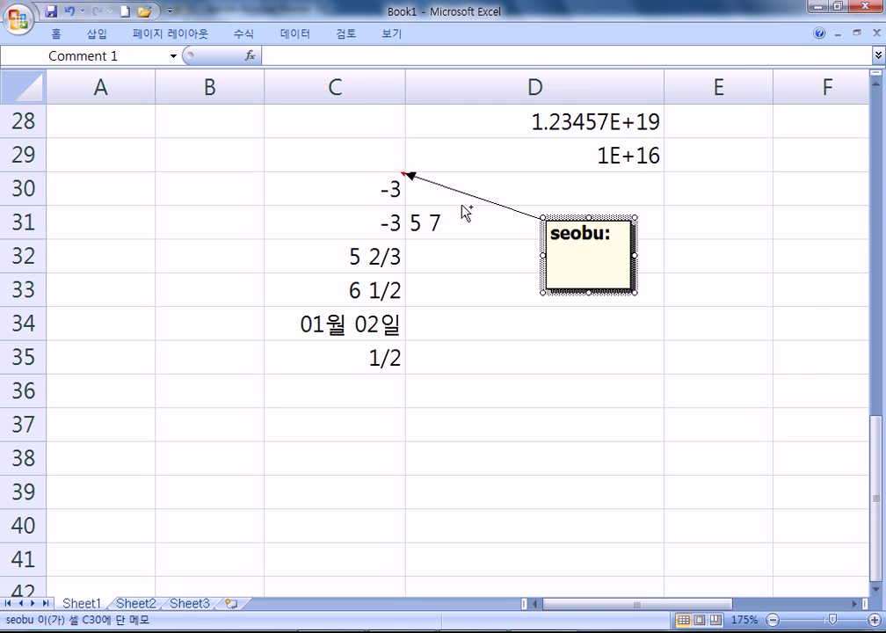
Set the C30 comment to Automatic size in Format Comment's Alignment settings
key("ctrl+1")
left_click(463, 67)
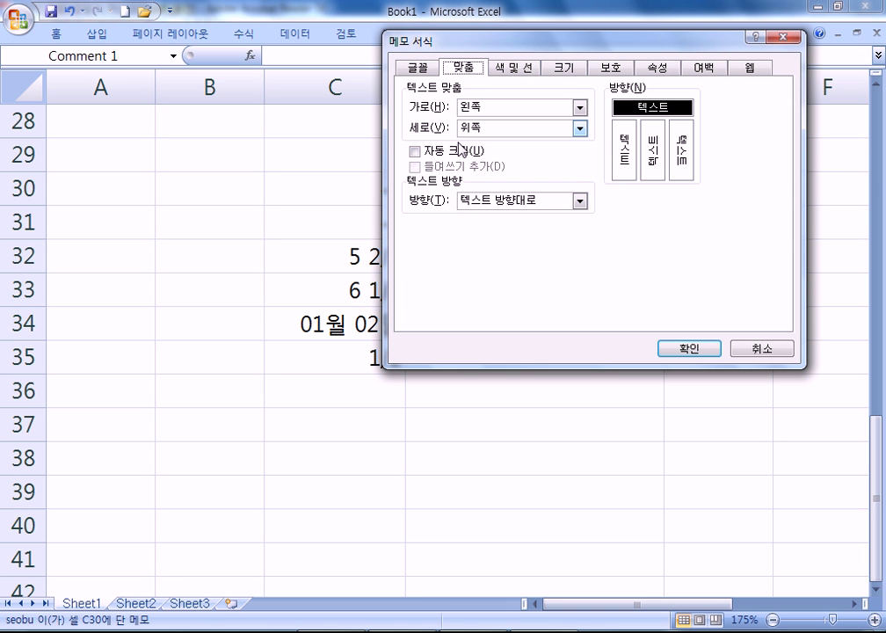
left_click(414, 152)
left_click(688, 350)
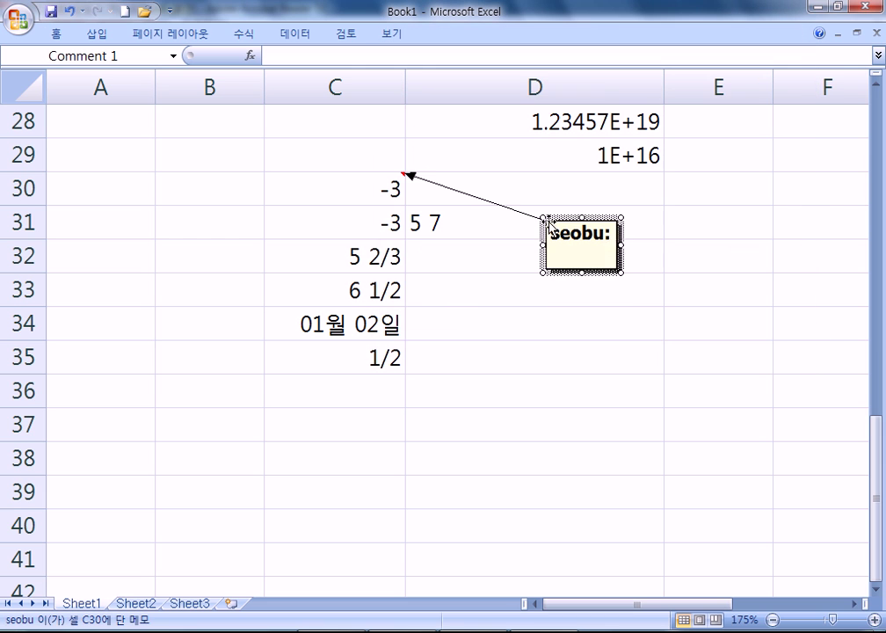
left_click(637, 332)
Edit the comment text to read SDFSFSDF WERTWEF on two lines
left_click(607, 236)
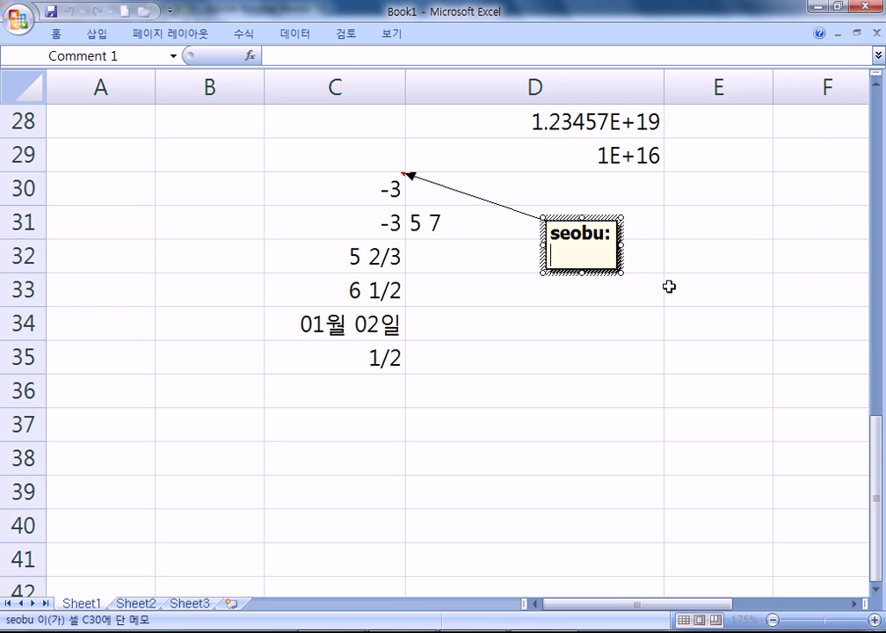
left_click(677, 362)
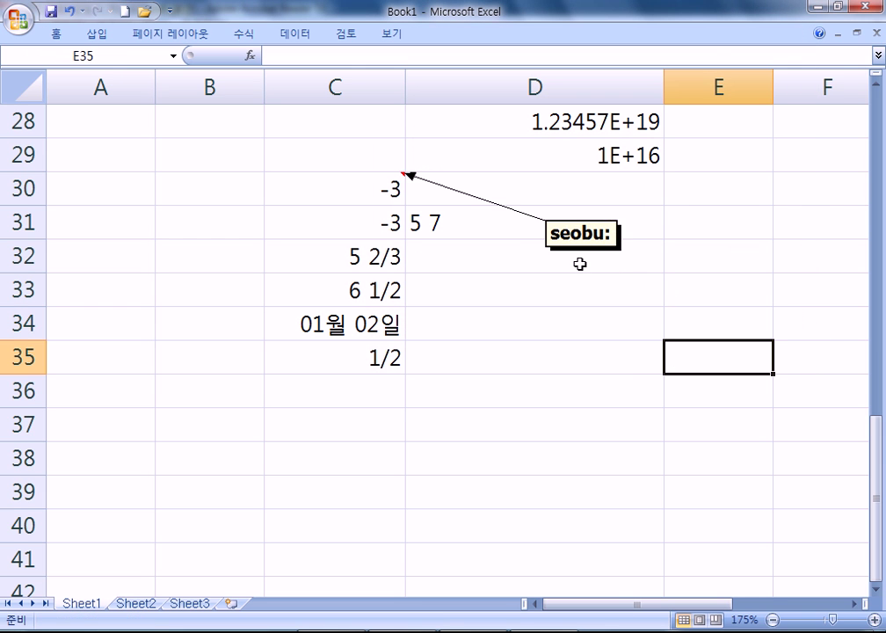
left_click(607, 235)
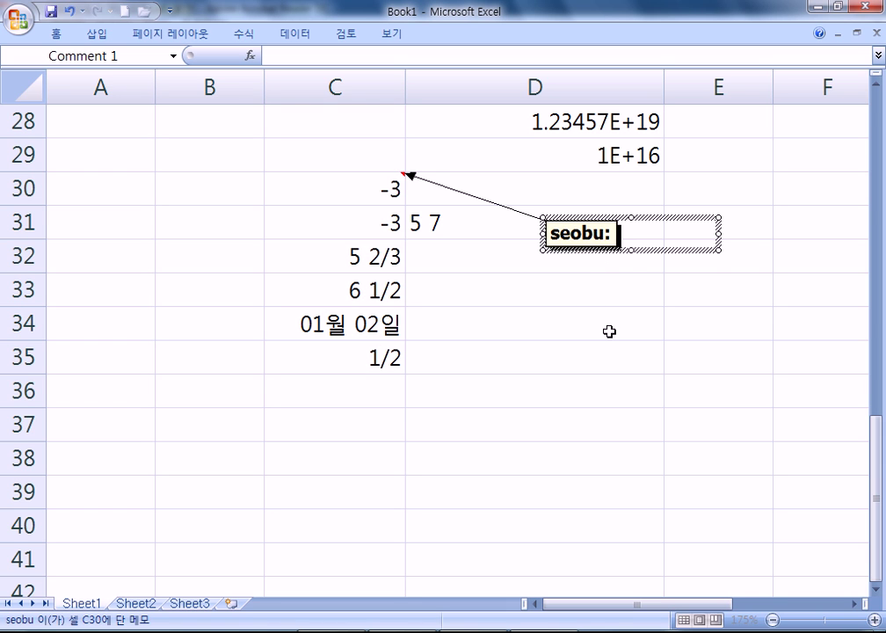
left_click(648, 378)
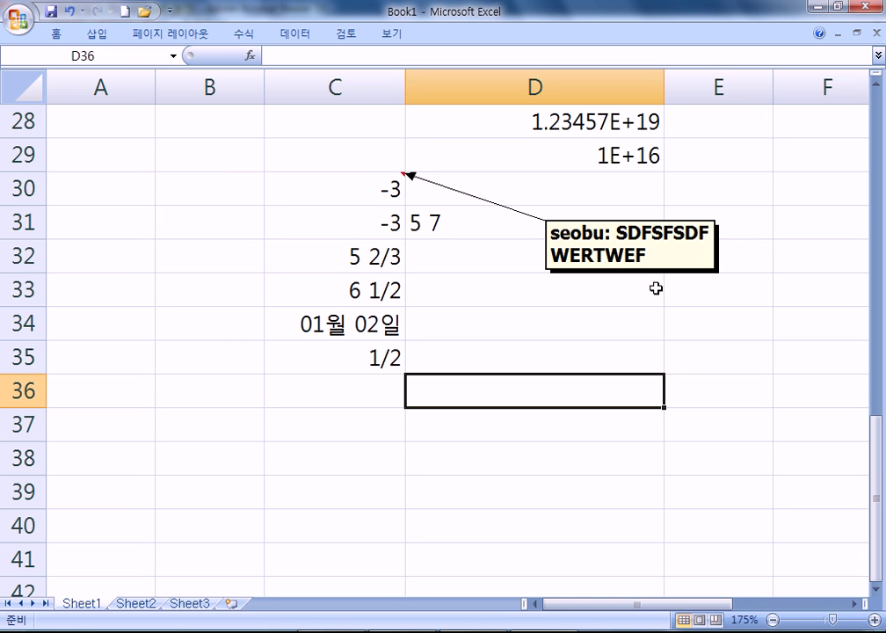
Open 2015_컴활2급필기_핵심요약.pdf from Acrobat Reader's recent files list
right_click(401, 631)
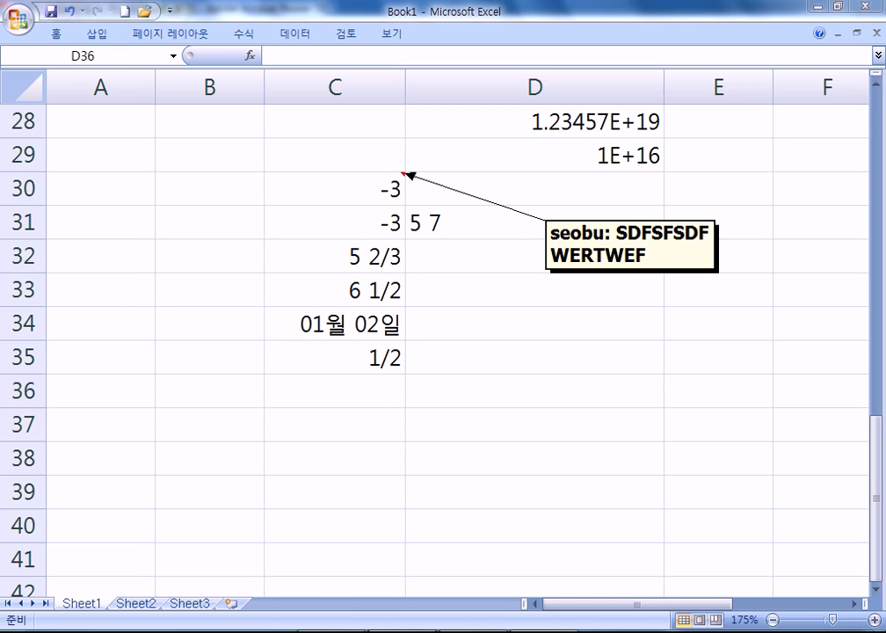
left_click(413, 160)
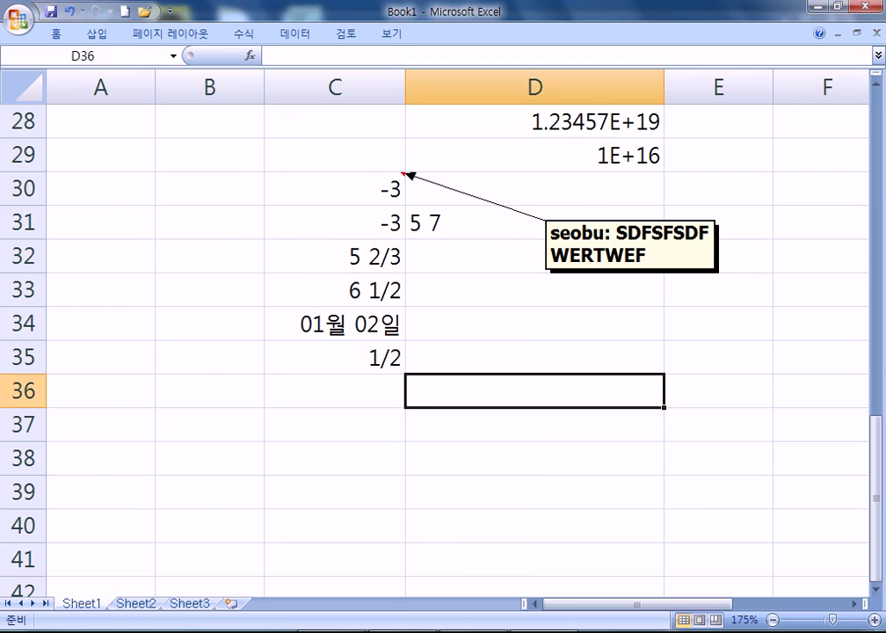
scroll(449, 280, "down", 3)
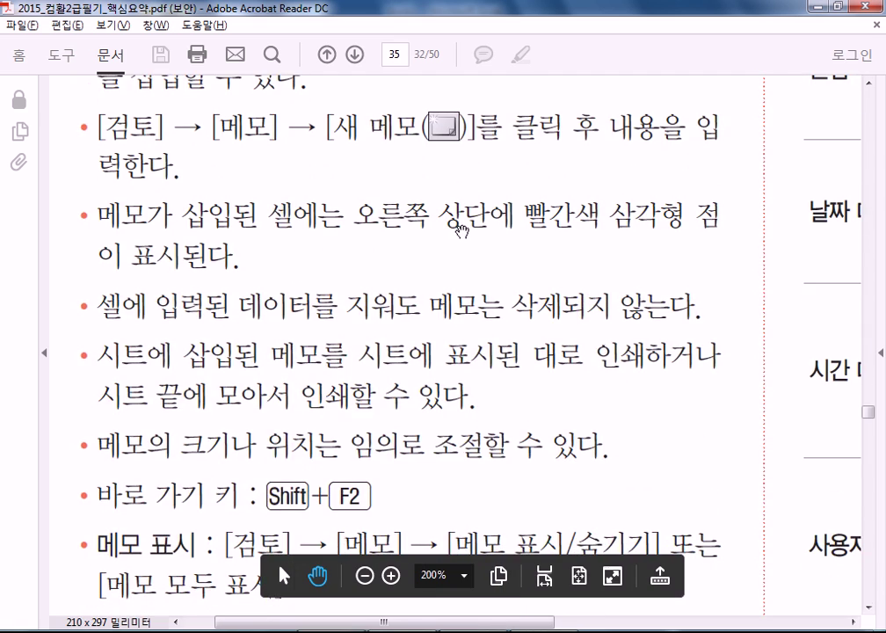
Scroll the PDF through the memo display and delete notes, then return to Excel
scroll(448, 279, "down", 3)
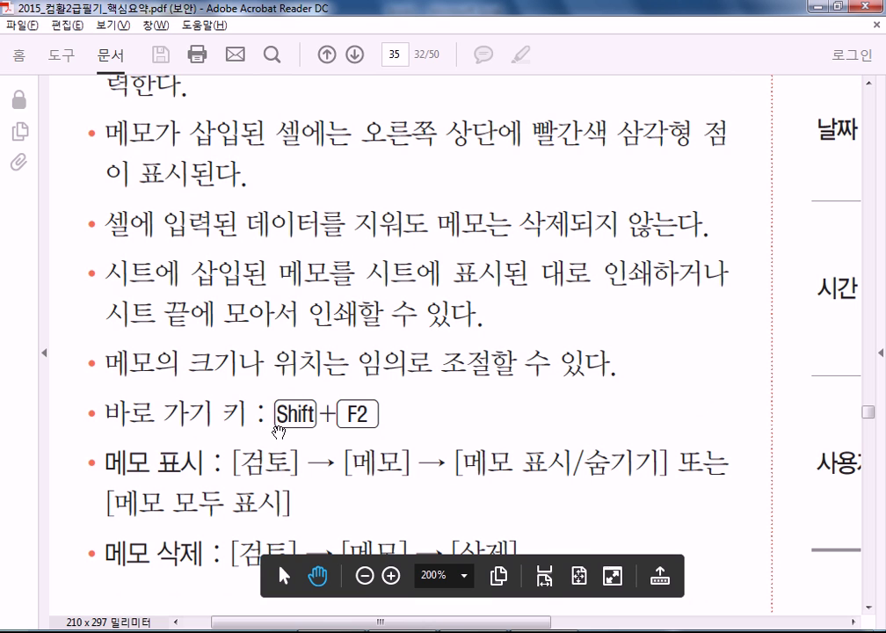
scroll(309, 426, "down", 5)
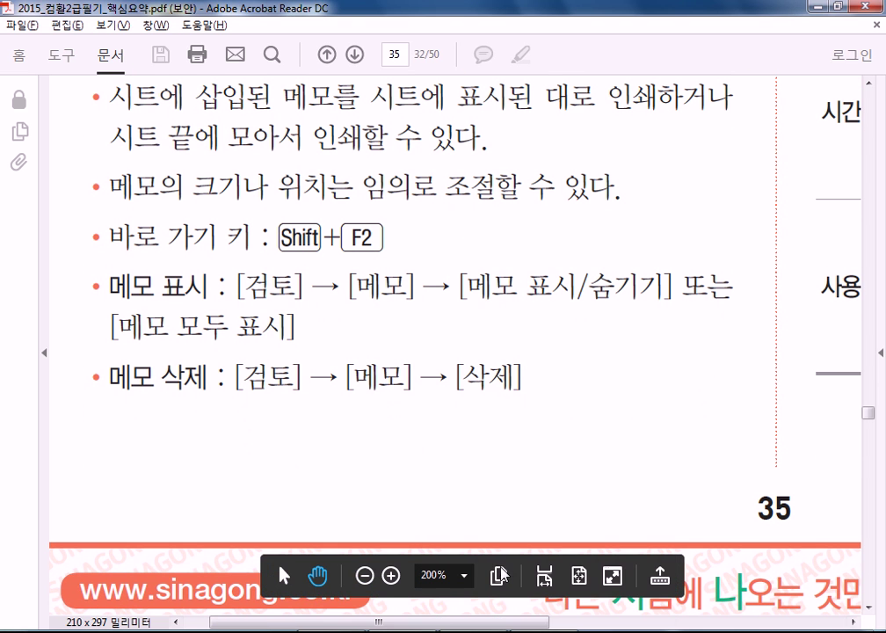
key("alt+Tab")
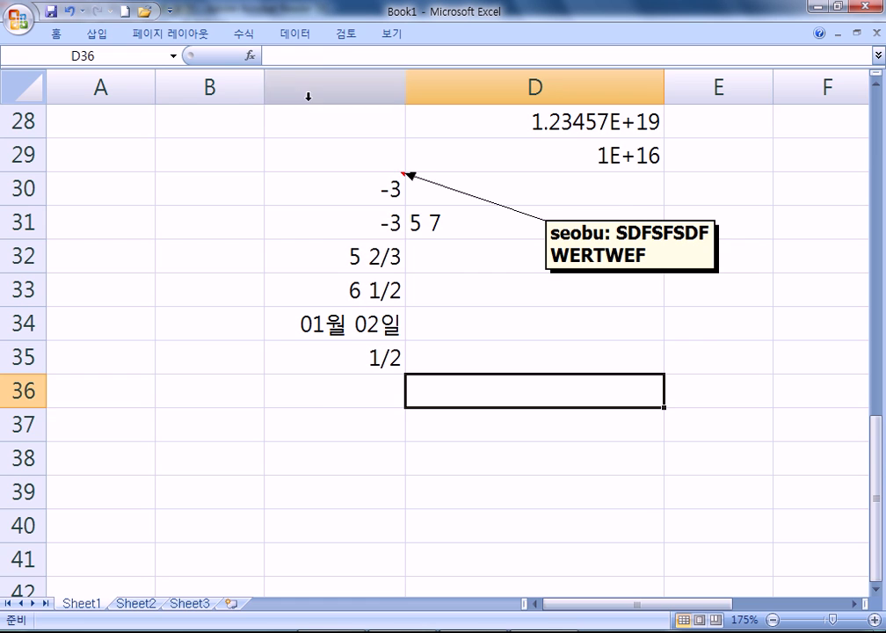
Pin the Review ribbon, step through the comment with Previous and Next, then return to the PDF
double_click(344, 35)
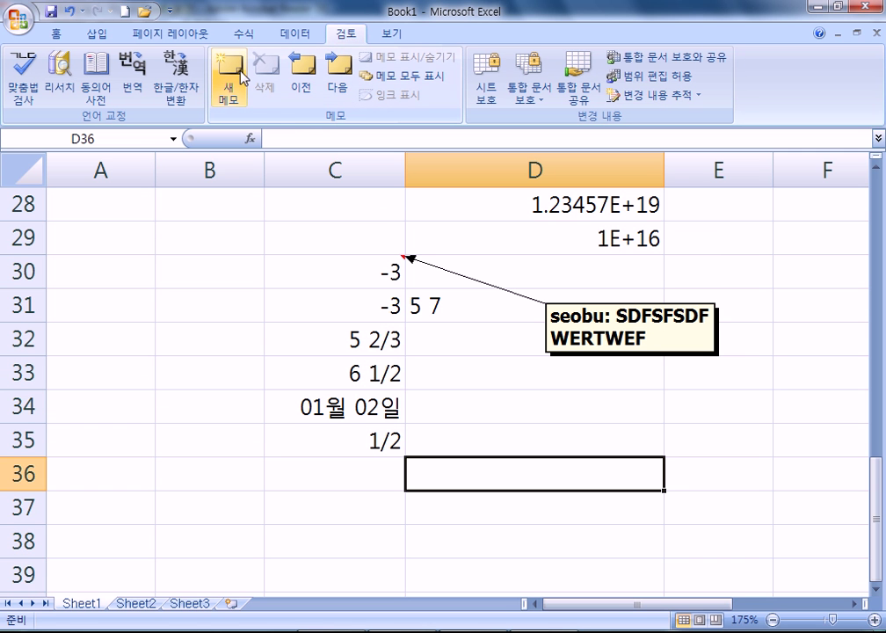
left_click(309, 71)
left_click(338, 70)
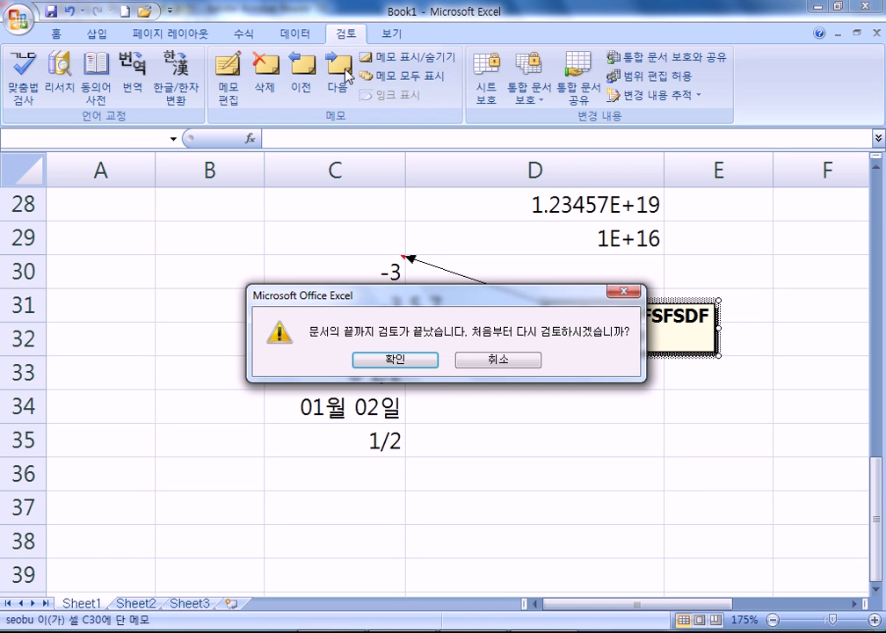
left_click(486, 361)
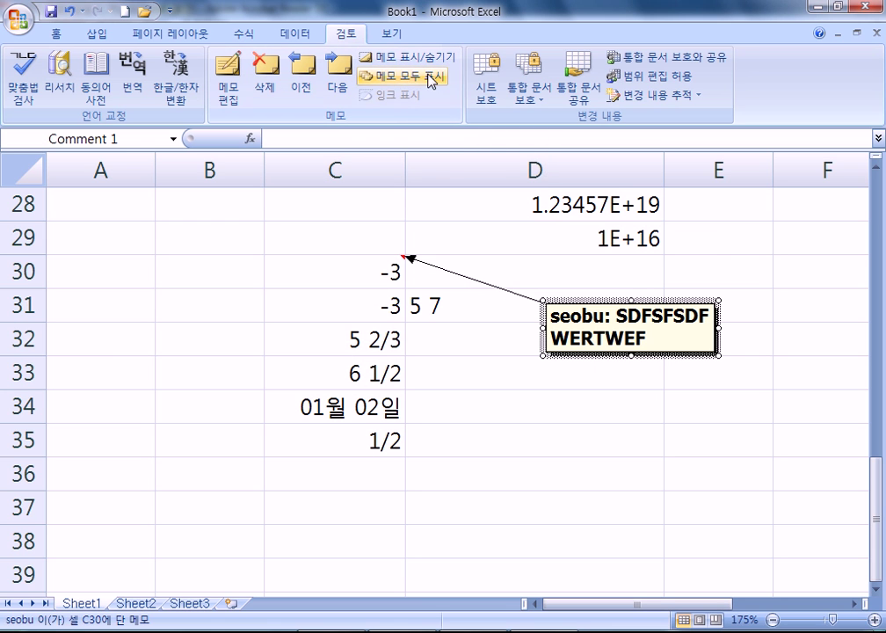
left_click(437, 444)
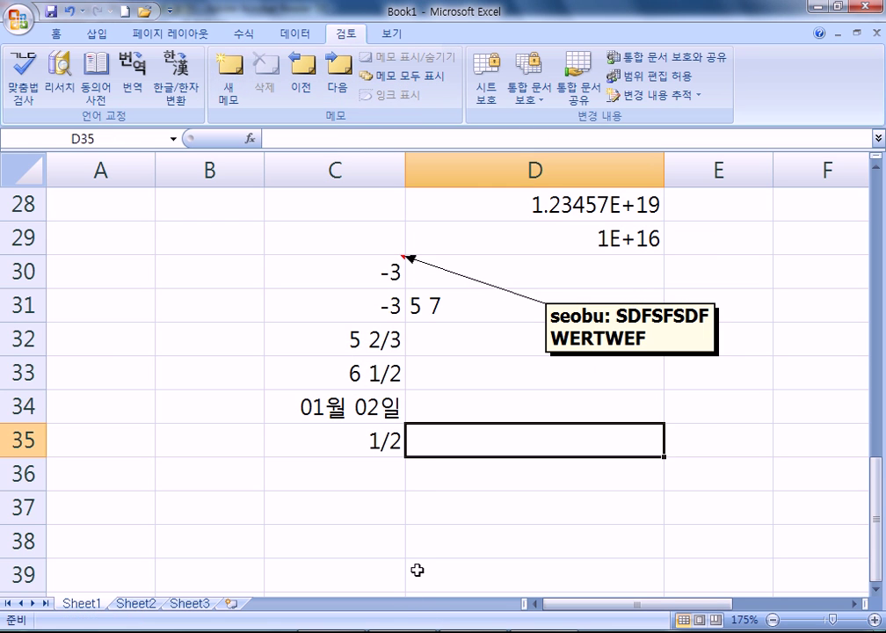
key("alt+Tab")
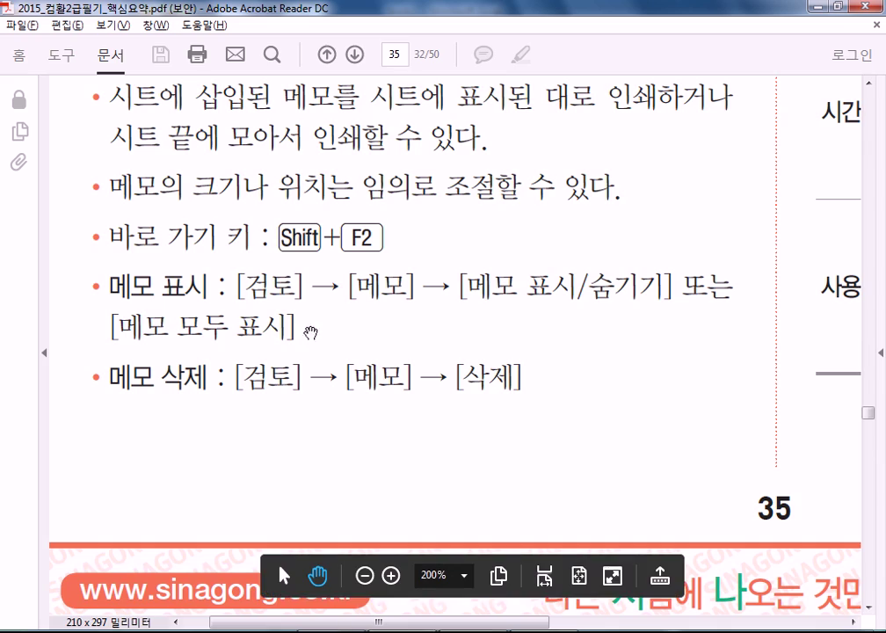
Read the phonetic-guide notes down to section 087 on fill-handle series, then return to Excel
left_click_drag(509, 340, 214, 514)
scroll(282, 301, "right", 5)
scroll(282, 301, "up", 10)
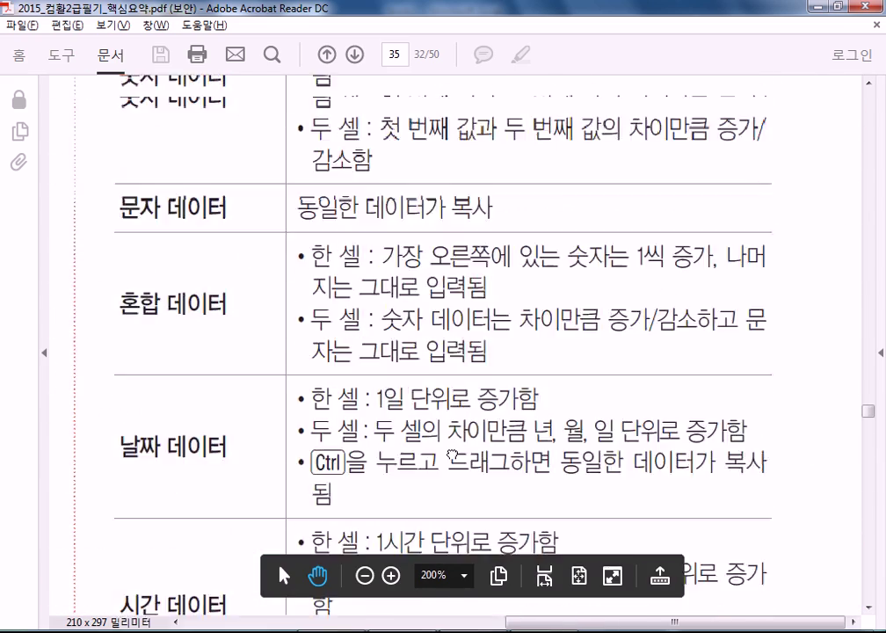
scroll(402, 493, "up", 8)
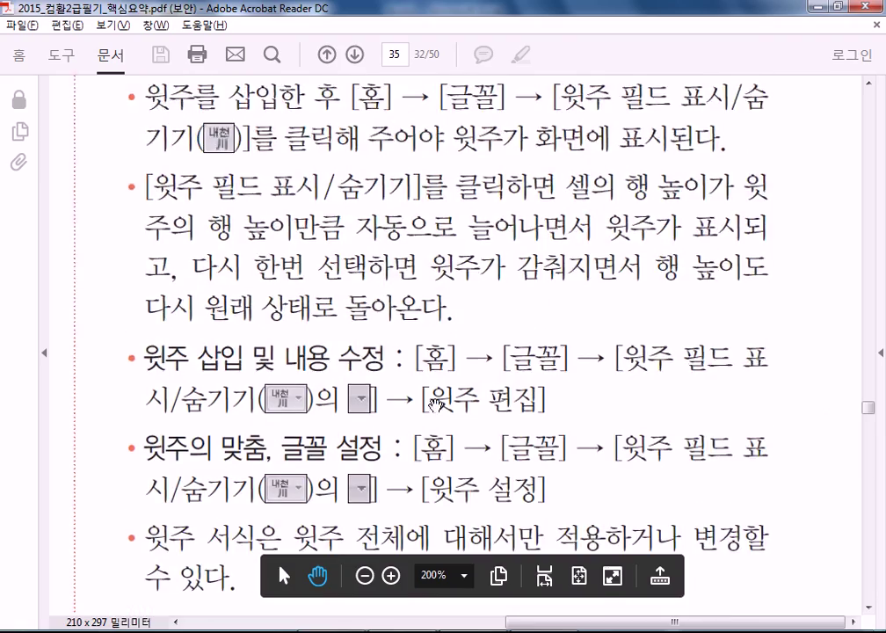
scroll(399, 311, "down", 3)
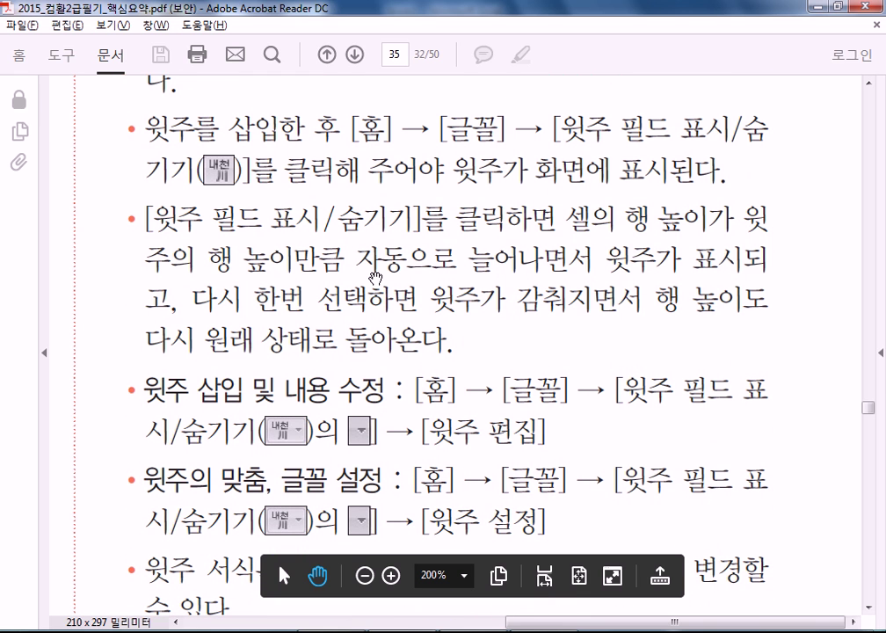
scroll(421, 393, "down", 5)
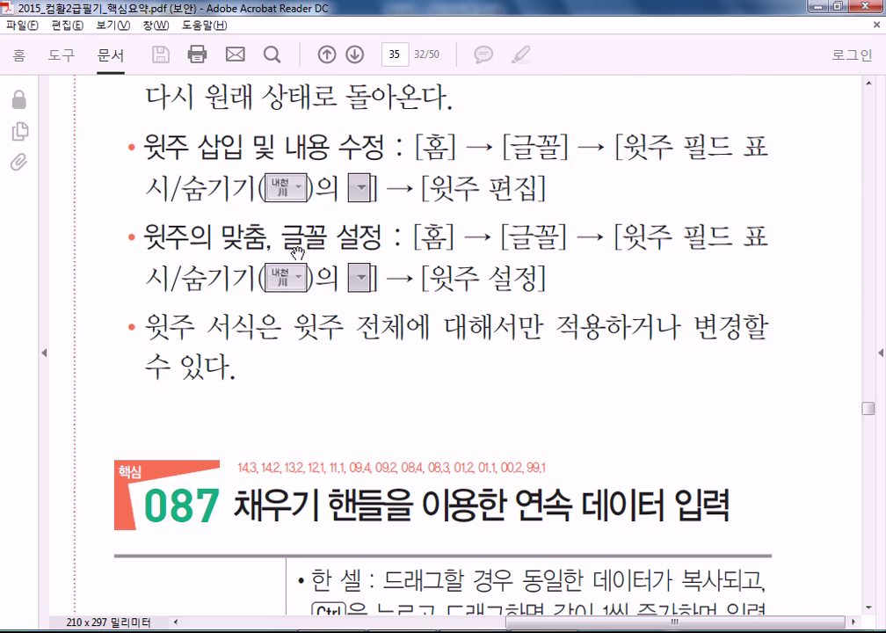
key("alt+Tab")
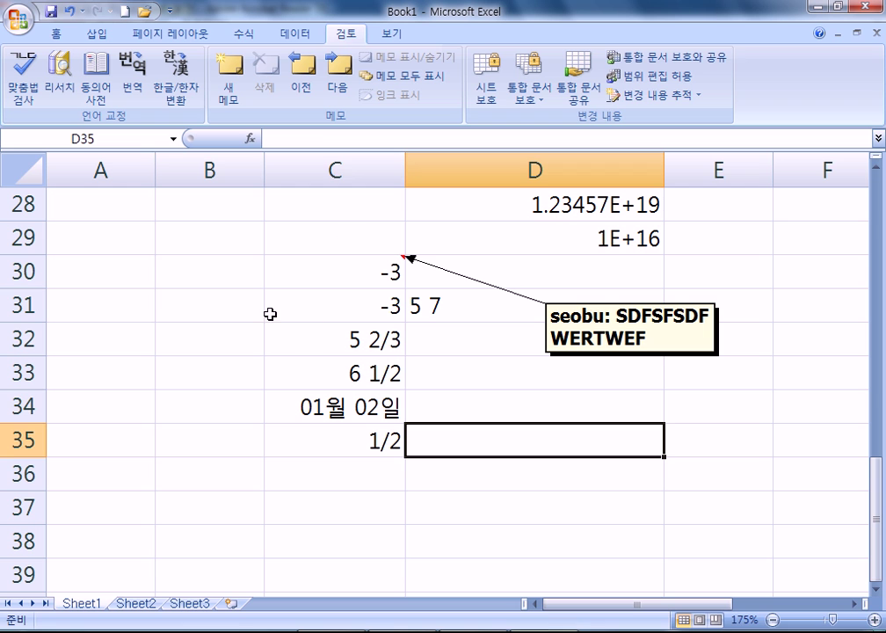
Enter the name 홍길동 in cell B29, retyping it after a romanized mistake
left_click(299, 415)
left_click(199, 231)
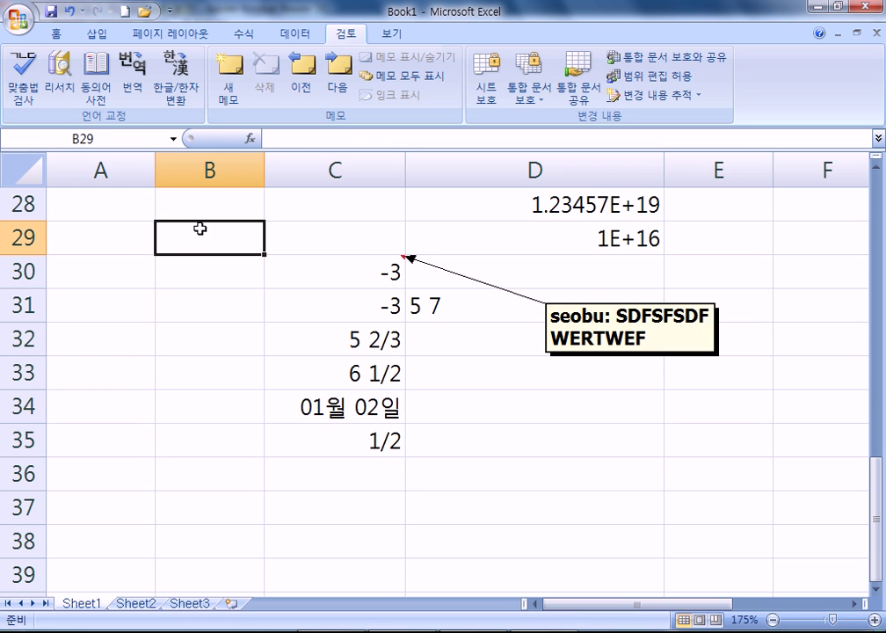
type("GHDRLFEHD")
key("Return")
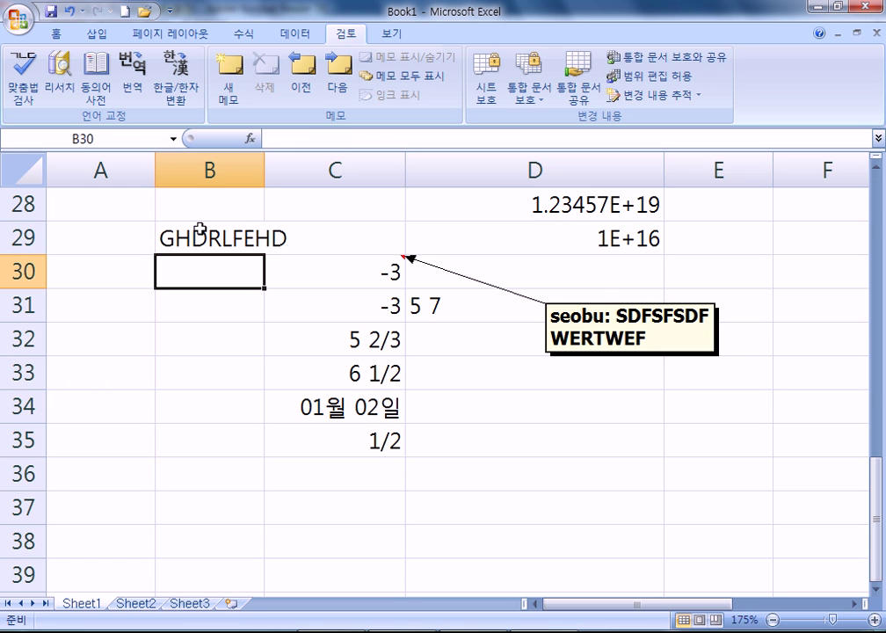
left_click(200, 230)
type("홍길동")
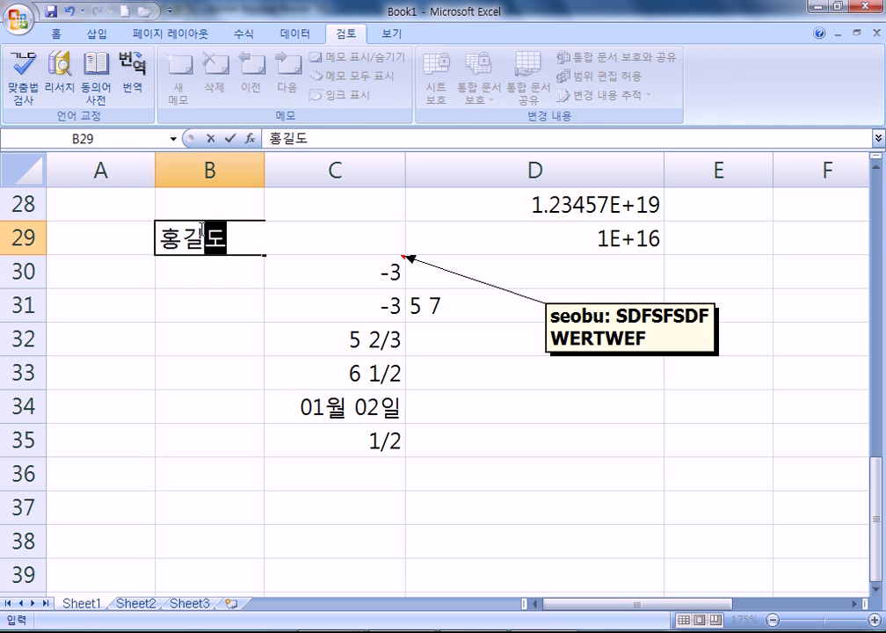
key("Return")
left_click(204, 230)
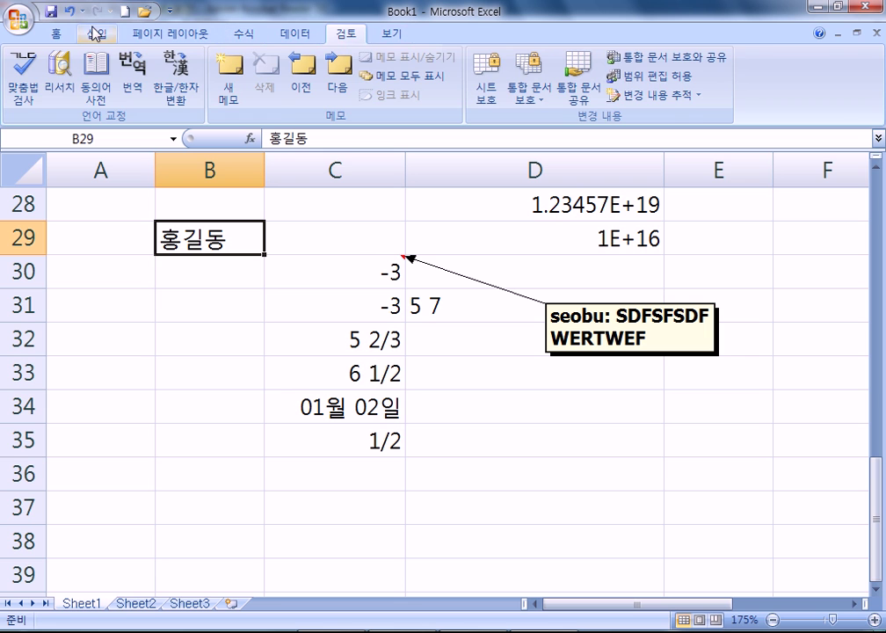
Give 홍길동 in B29 the phonetic guide 멋진 형 via 윗주 편집
left_click(60, 34)
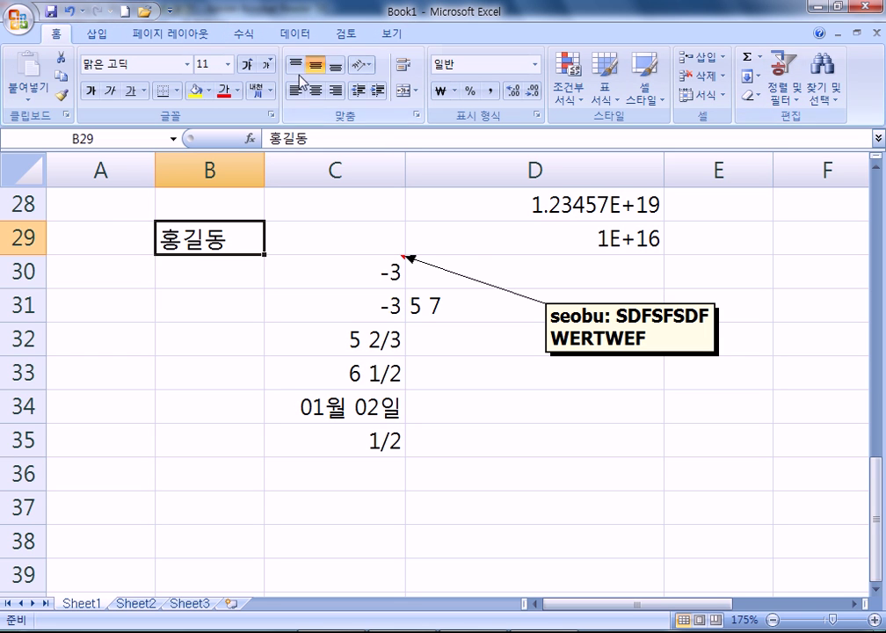
left_click(270, 90)
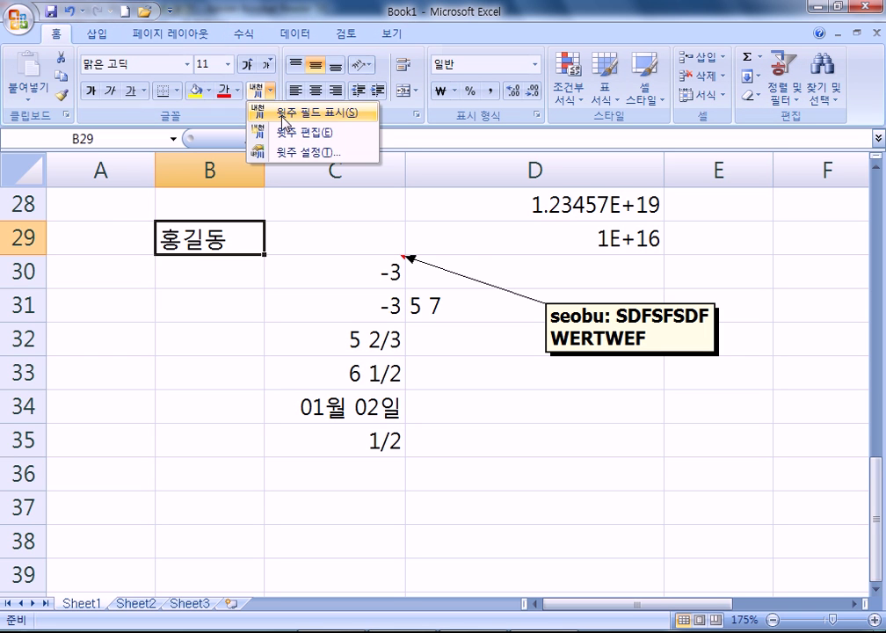
left_click(295, 155)
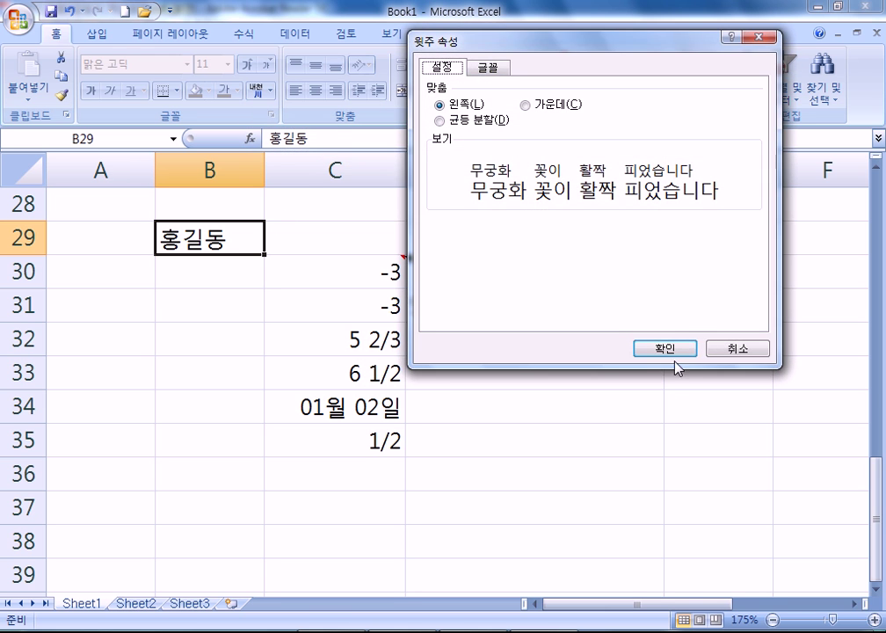
left_click(670, 353)
left_click(269, 91)
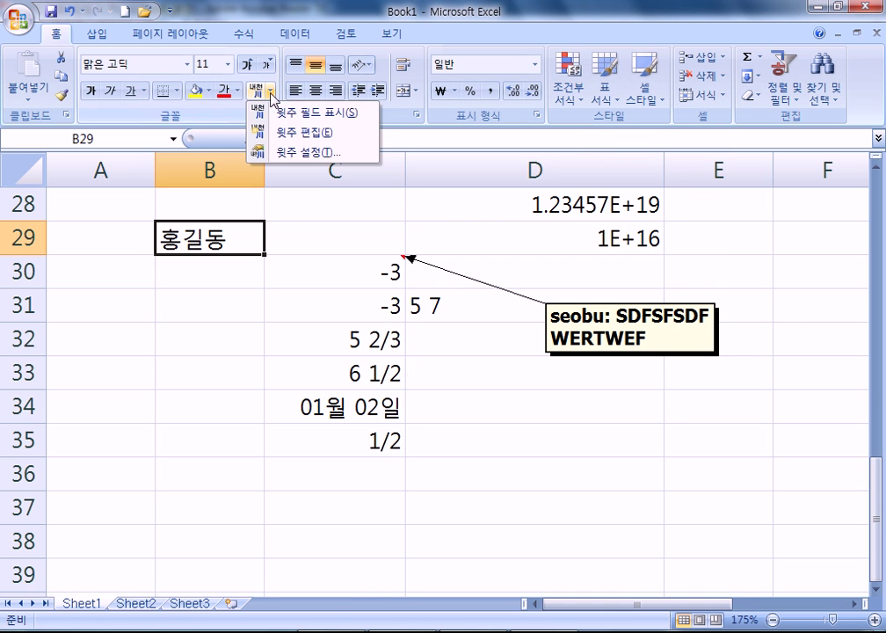
left_click(303, 134)
type("멋")
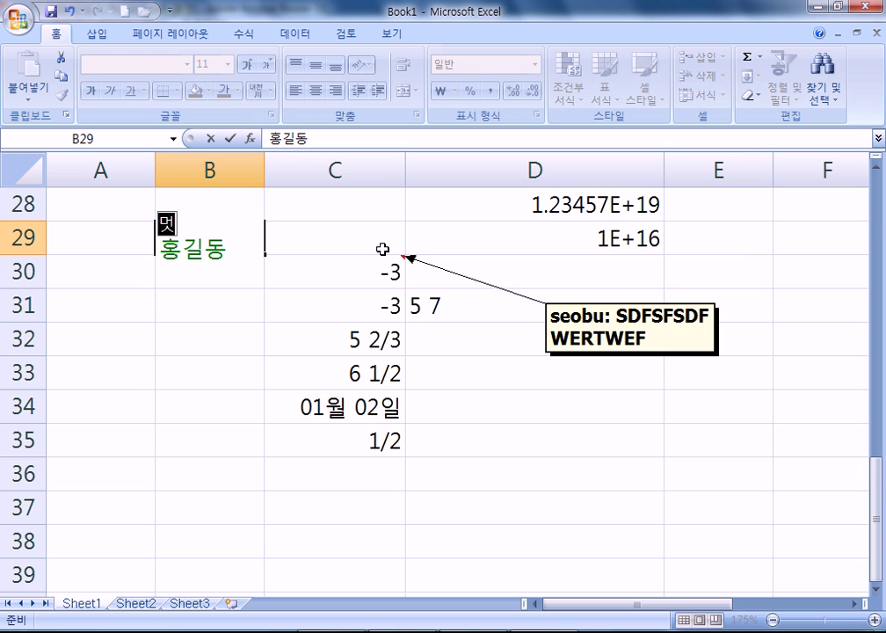
type("진 혀")
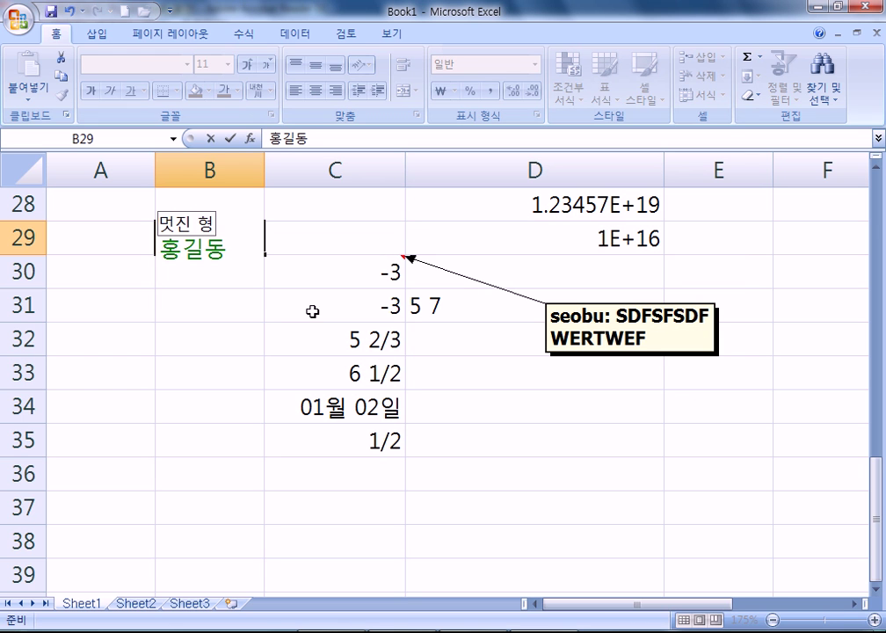
left_click(311, 309)
Display the 멋진 형 phonetic guide above 홍길동, toggling it off and back on
left_click(203, 239)
left_click(273, 91)
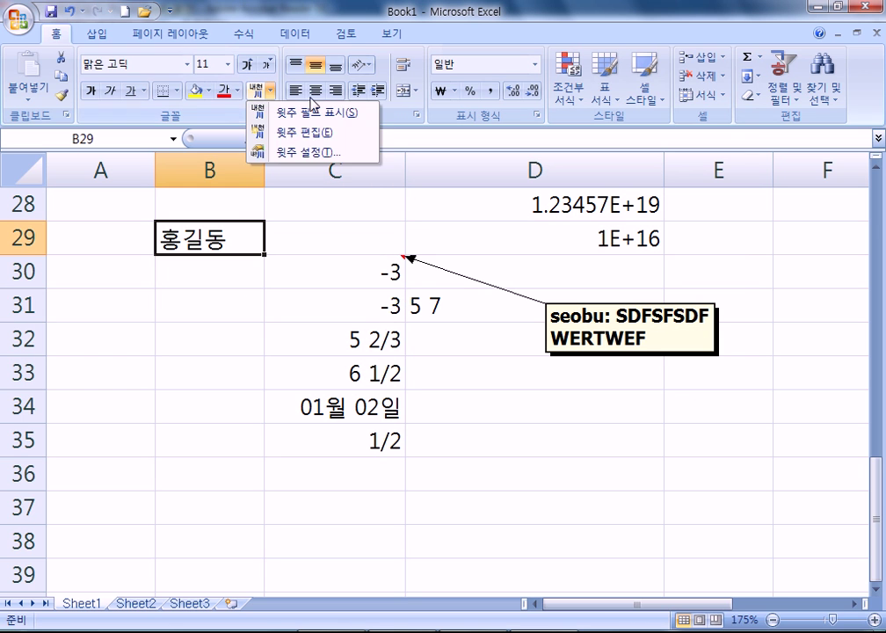
left_click(317, 115)
left_click(167, 369)
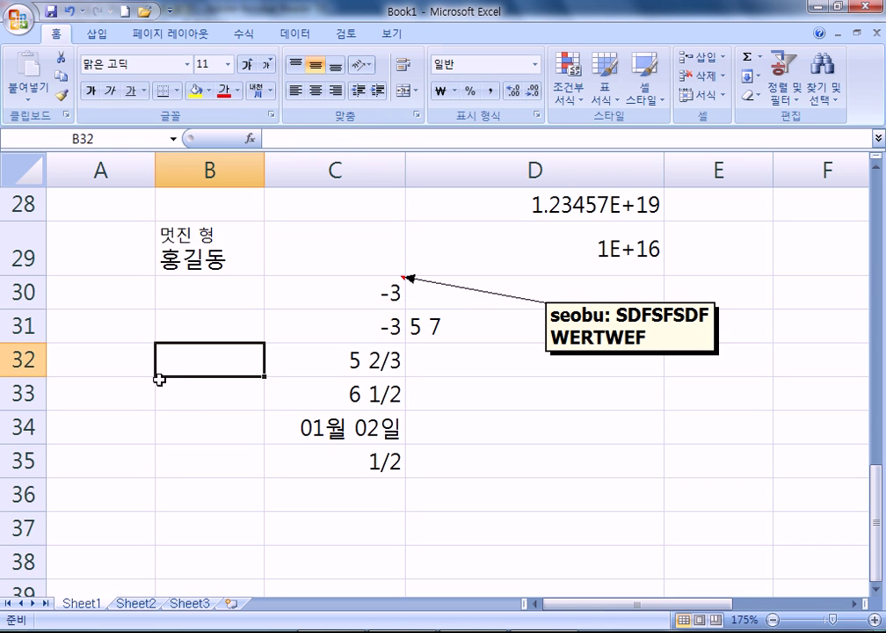
left_click(163, 227)
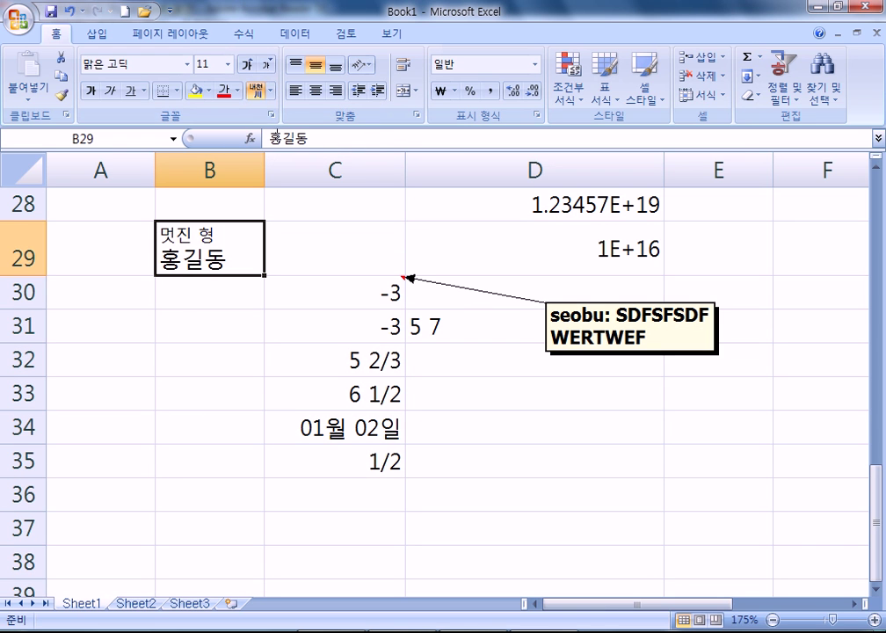
left_click(274, 90)
left_click(268, 114)
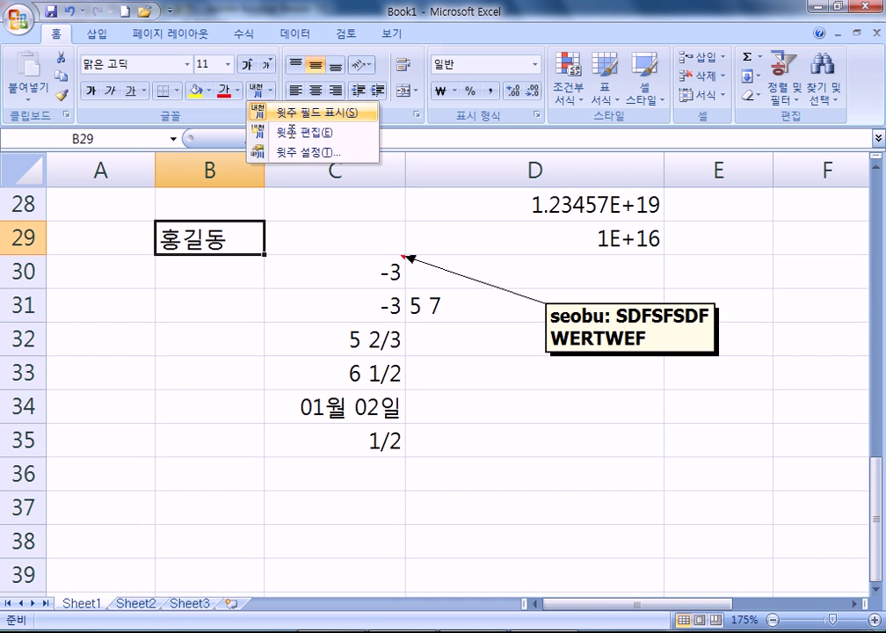
left_click(273, 91)
left_click(309, 114)
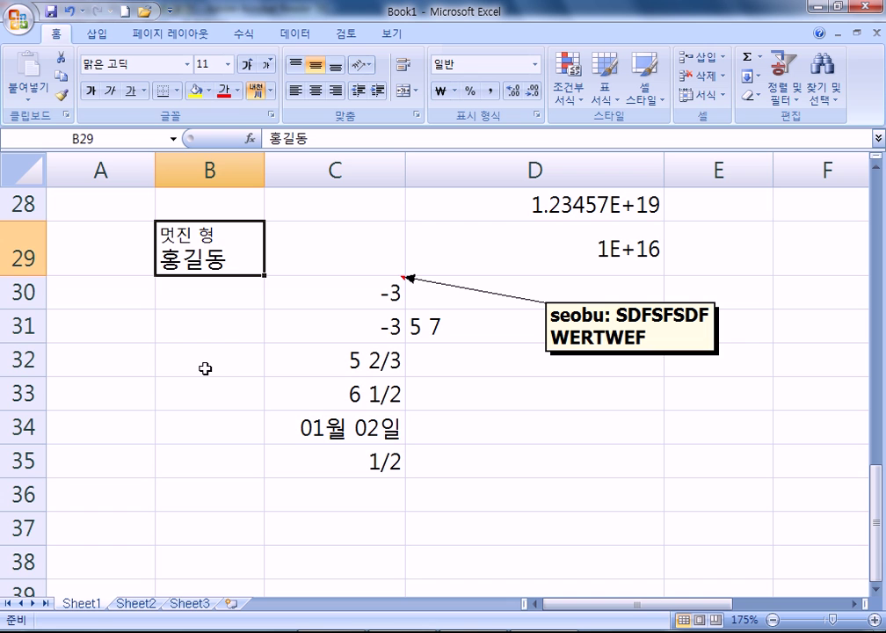
Scroll through the PDF study notes and return to the spreadsheet
key("alt+Tab")
scroll(538, 382, "down", 3)
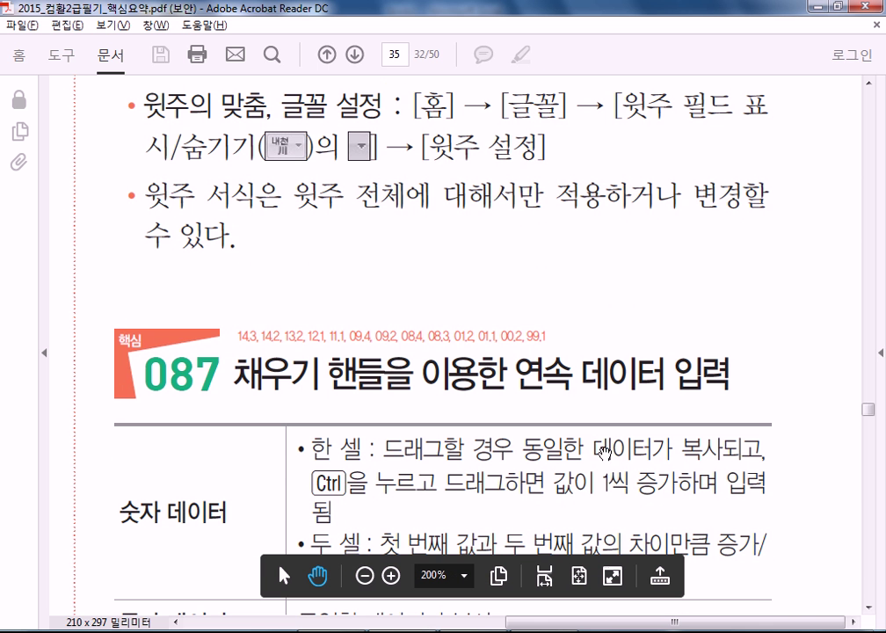
scroll(582, 335, "down", 3)
scroll(571, 239, "down", 5)
scroll(565, 380, "up", 1)
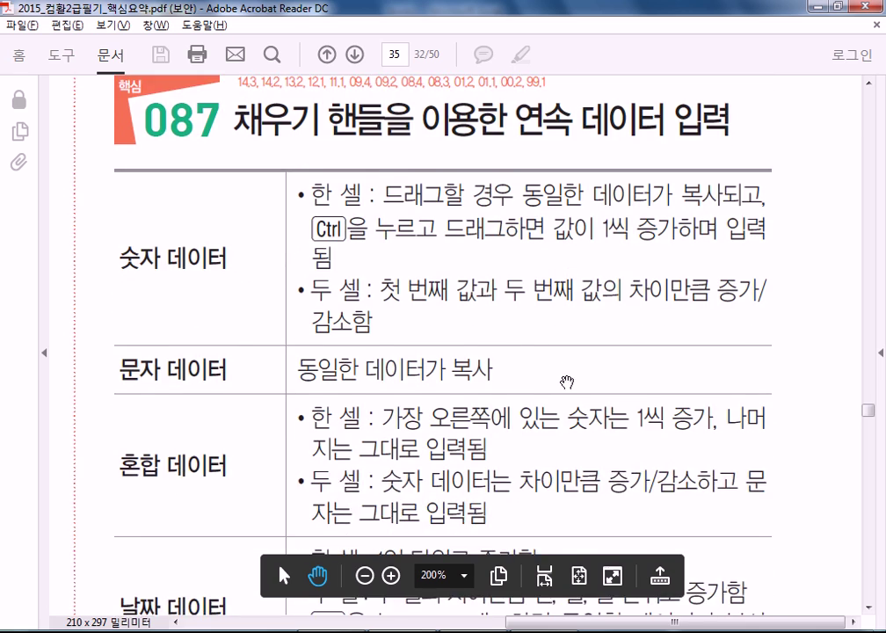
scroll(572, 316, "down", 2)
key("alt+Tab")
Enter 월 in C41 and fill the weekdays down to C48
left_click(527, 426)
scroll(519, 421, "down", 4)
left_click(298, 248)
type("월")
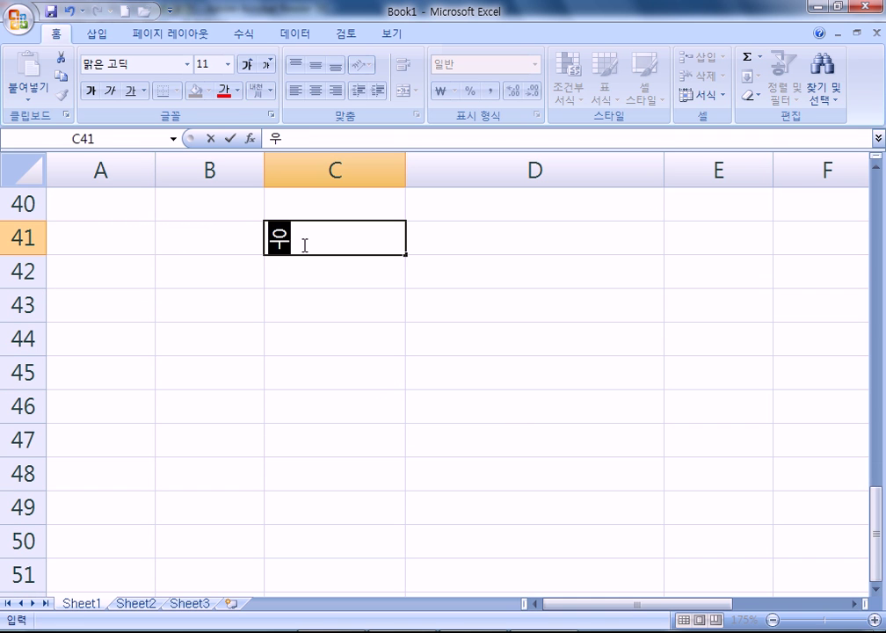
left_click_drag(405, 254, 387, 479)
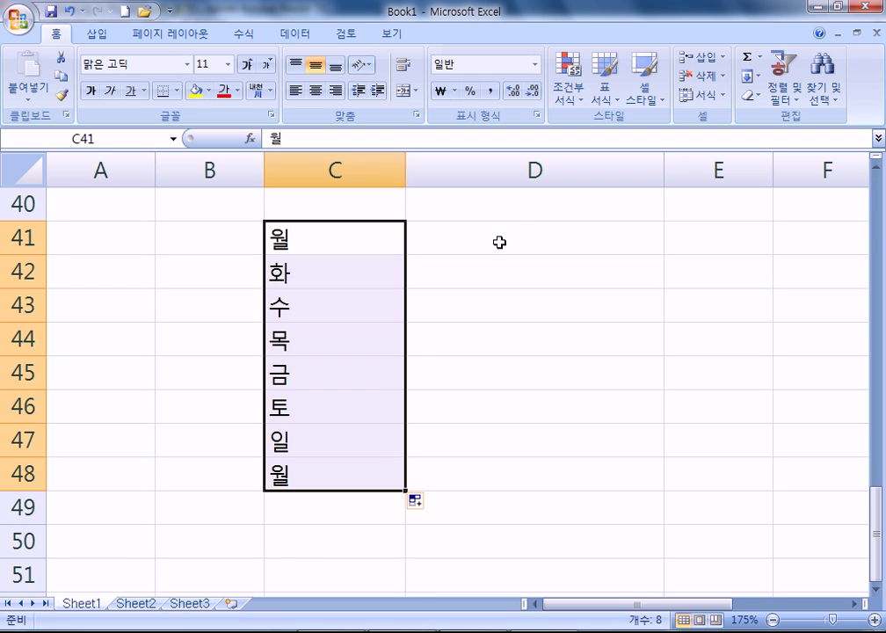
Enter 1층 in D41 and fill column D from 4층 down to 0층, then up to 7층
left_click(516, 232)
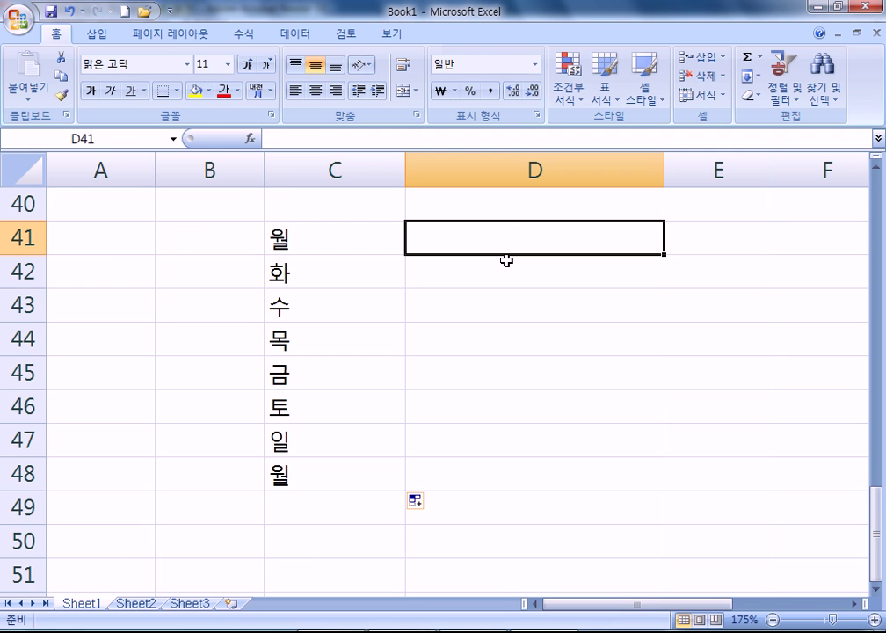
type("1층")
key("Return")
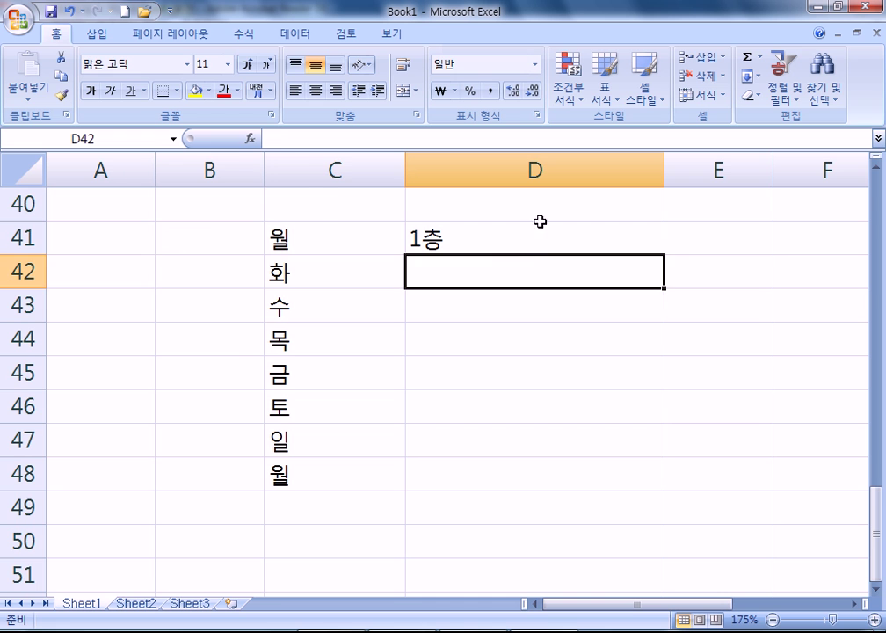
left_click(540, 221)
scroll(615, 387, "up", 2)
left_click_drag(667, 458, 636, 444)
left_click(660, 456)
left_click(616, 450)
scroll(655, 283, "down", 2)
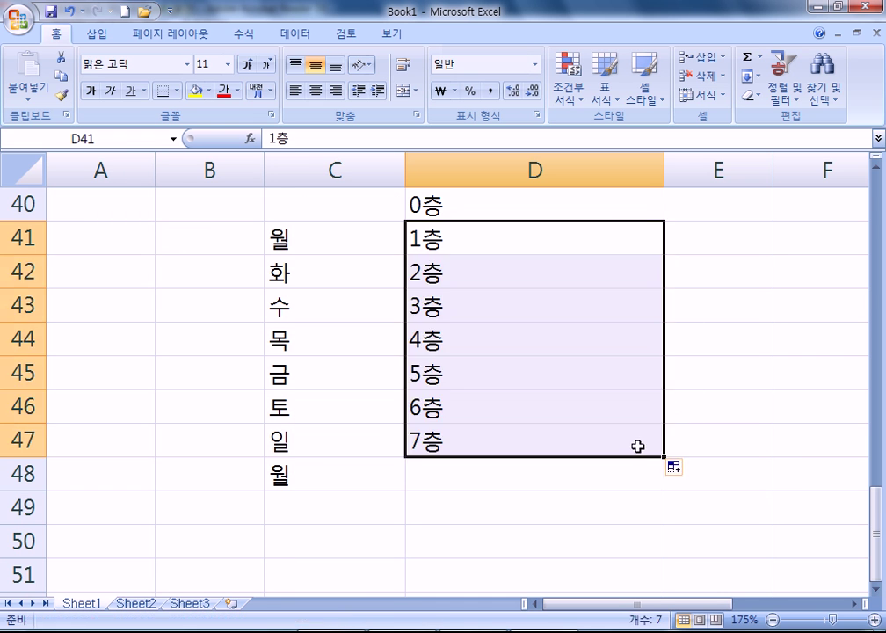
scroll(710, 372, "up", 2)
left_click(714, 333)
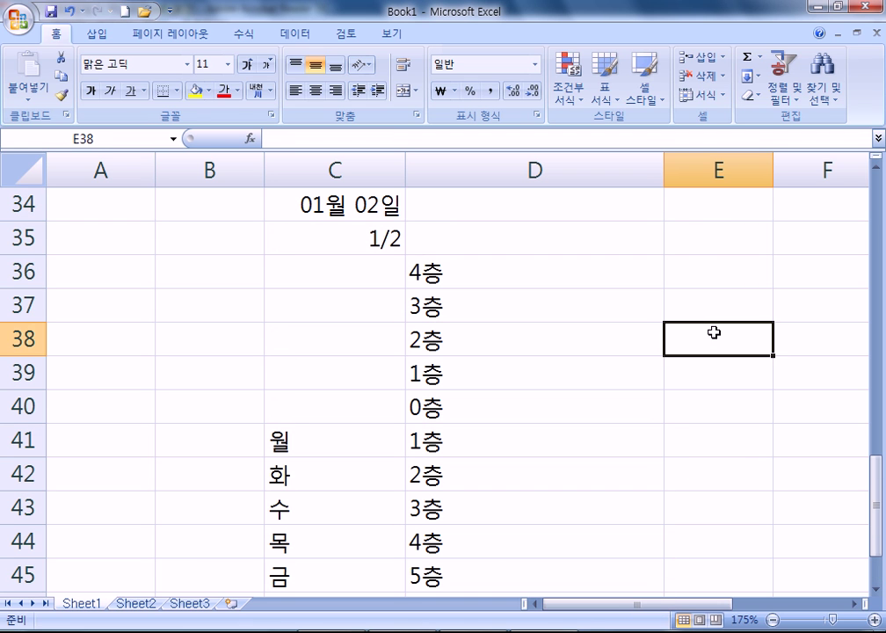
Enter 1 and 2 in E38:E39 and fill a series from -7 in E30 to 7 in E44
type("1")
key("Return")
type("2")
left_click_drag(715, 352, 720, 380)
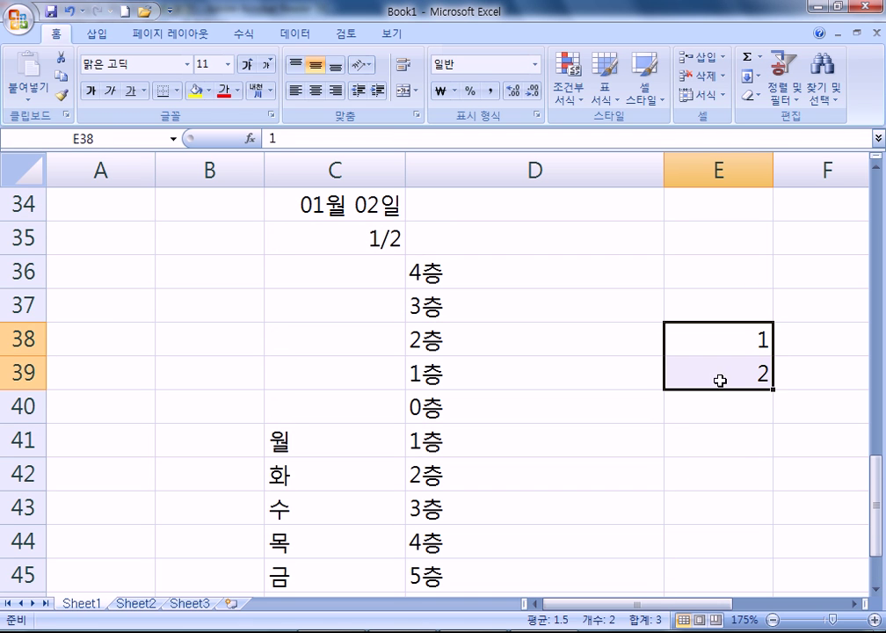
left_click_drag(772, 389, 760, 555)
left_click_drag(721, 345, 755, 255)
Review the column, select D40 and bring the PDF's fill-handle data-type table forward
scroll(705, 428, "down", 3)
scroll(715, 293, "up", 1)
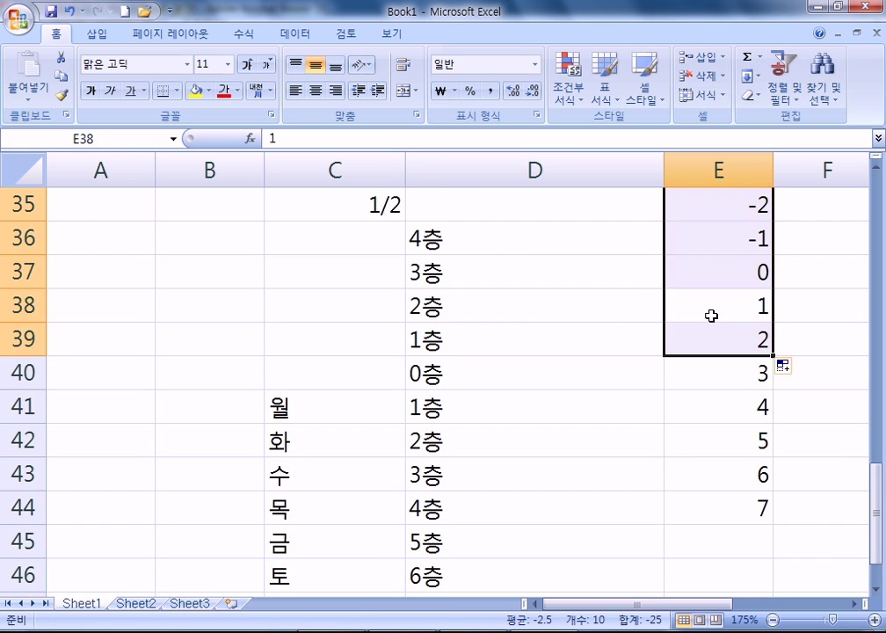
left_click(428, 371)
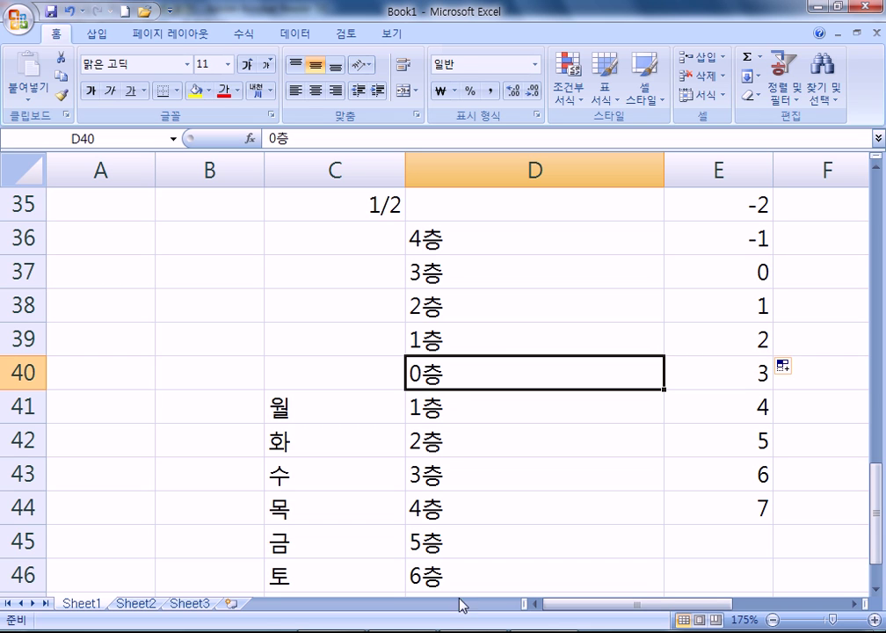
key("alt+Tab")
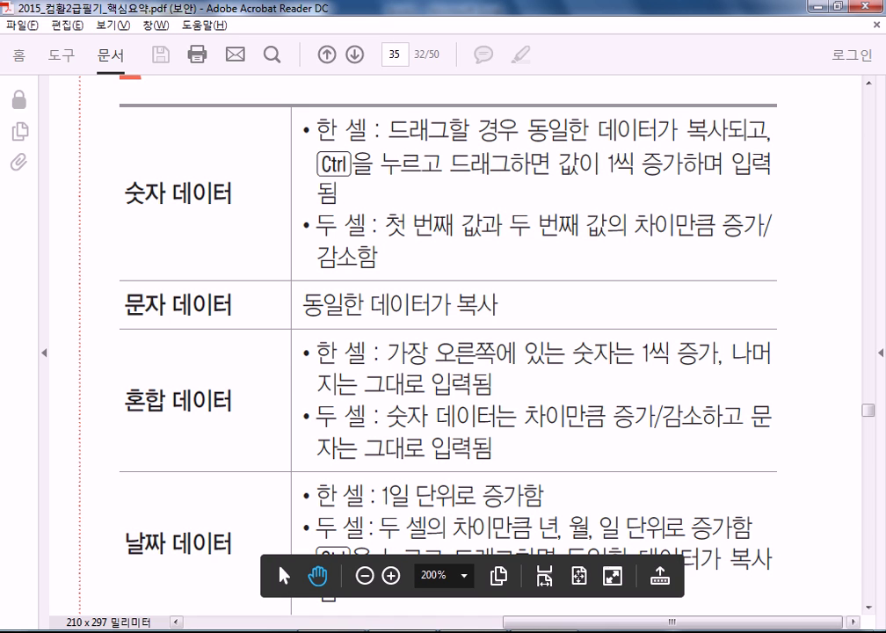
Back in Excel, fill B29's 홍길동 with its 멋진 형 phonetic guide down to B33
key("alt+Tab")
scroll(283, 312, "up", 4)
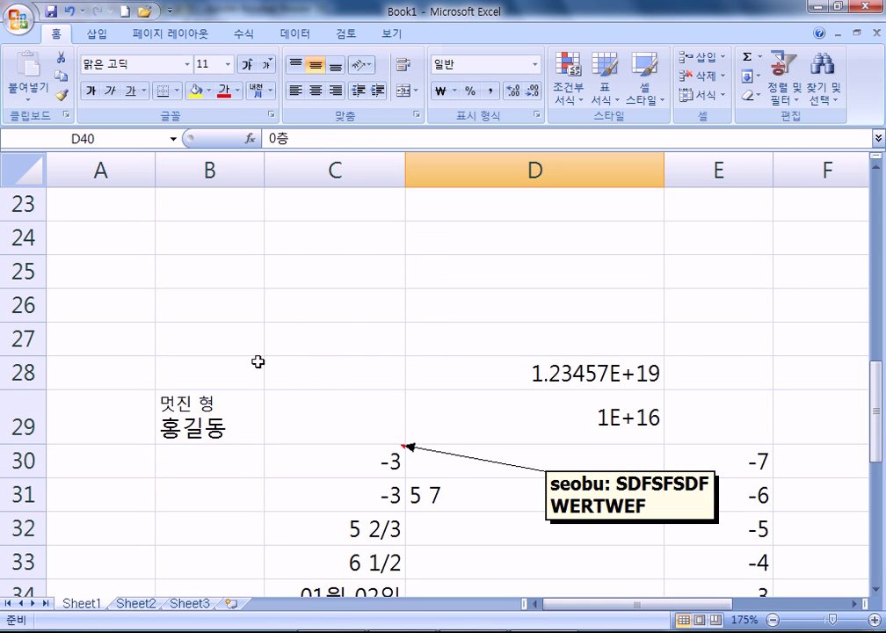
left_click(233, 402)
left_click_drag(264, 444, 263, 562)
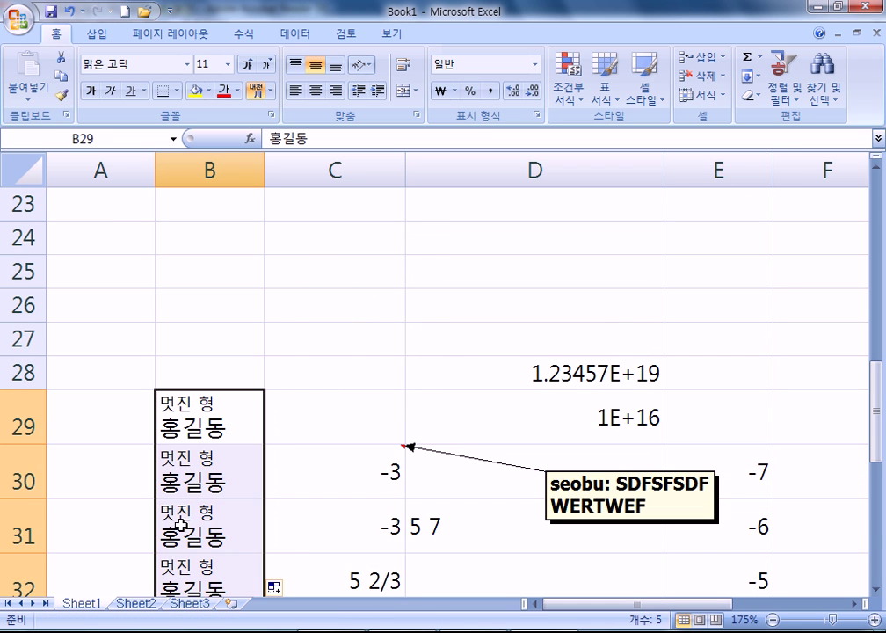
scroll(330, 536, "down", 1)
scroll(330, 535, "down", 2)
scroll(330, 539, "up", 1)
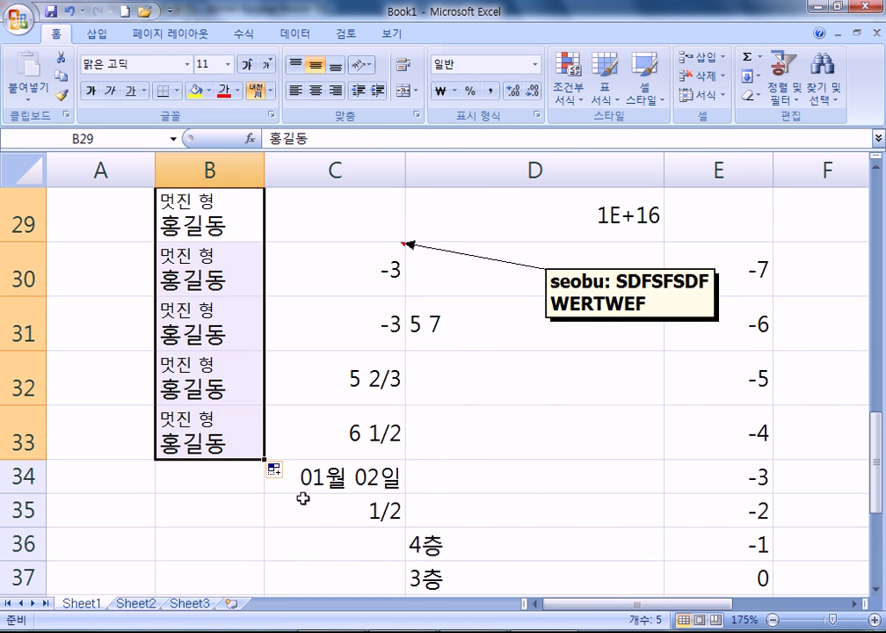
Glance at the PDF study notes and return to the spreadsheet
key("alt+Tab")
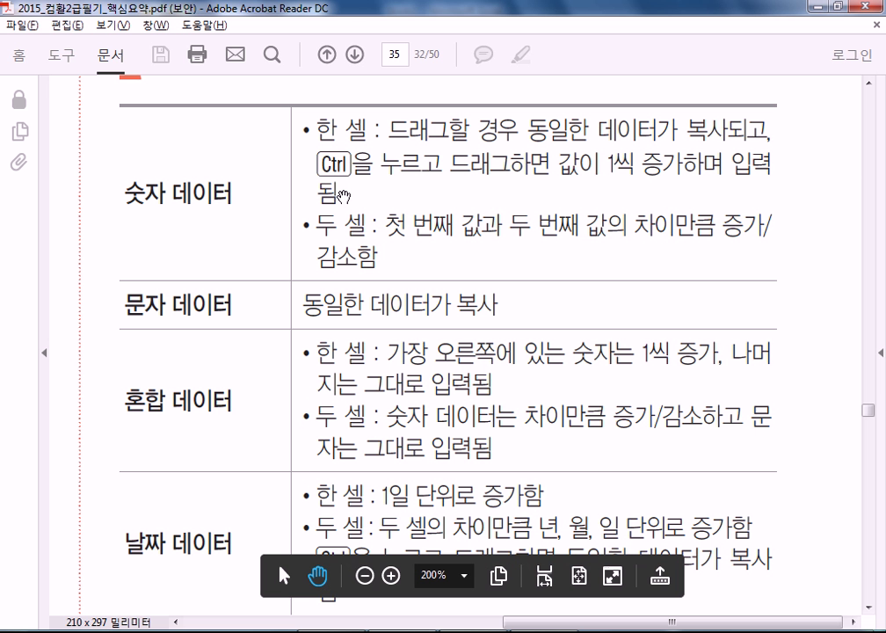
key("alt+Tab")
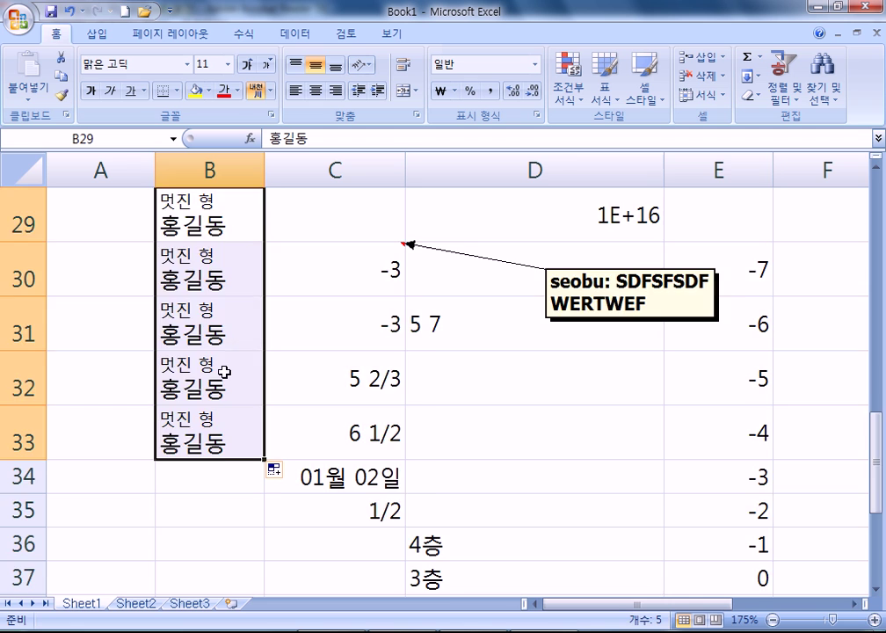
scroll(258, 365, "down", 3)
scroll(258, 365, "down", 2)
Copy 7 from E44 down to E52, then fill a counting series from E52 to E56
left_click(731, 205)
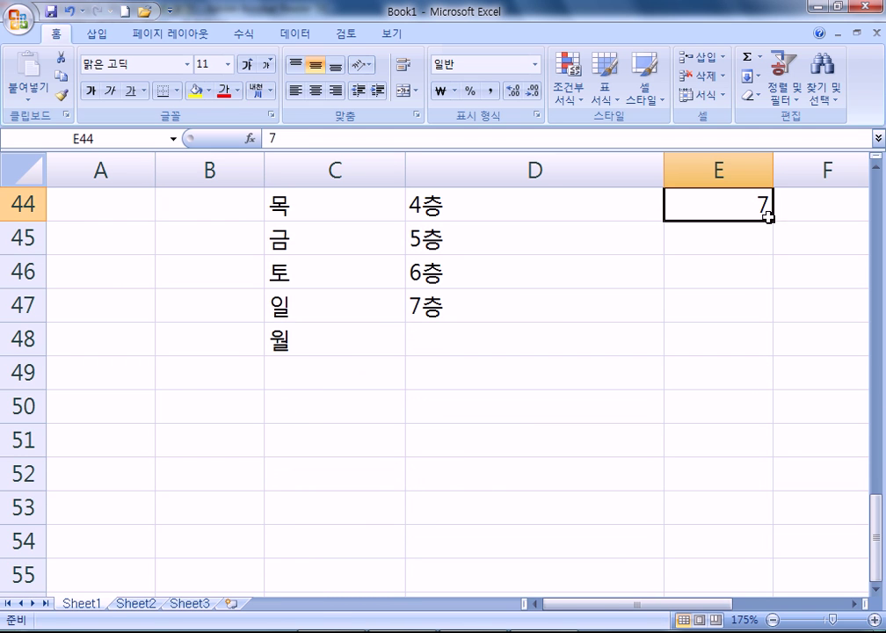
left_click_drag(772, 222, 774, 489)
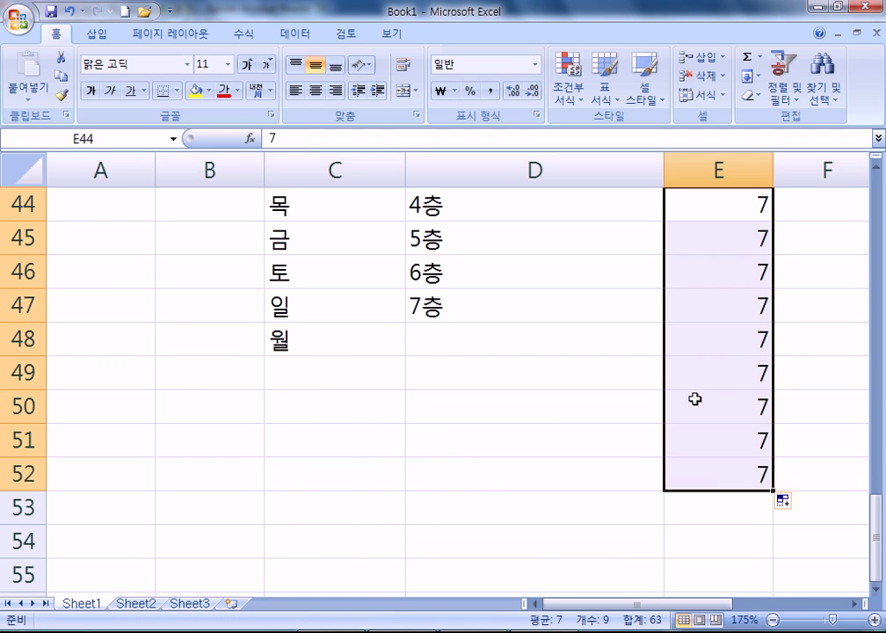
left_click(711, 468)
scroll(764, 384, "down", 3)
scroll(770, 299, "up", 1)
left_click_drag(772, 289, 771, 436)
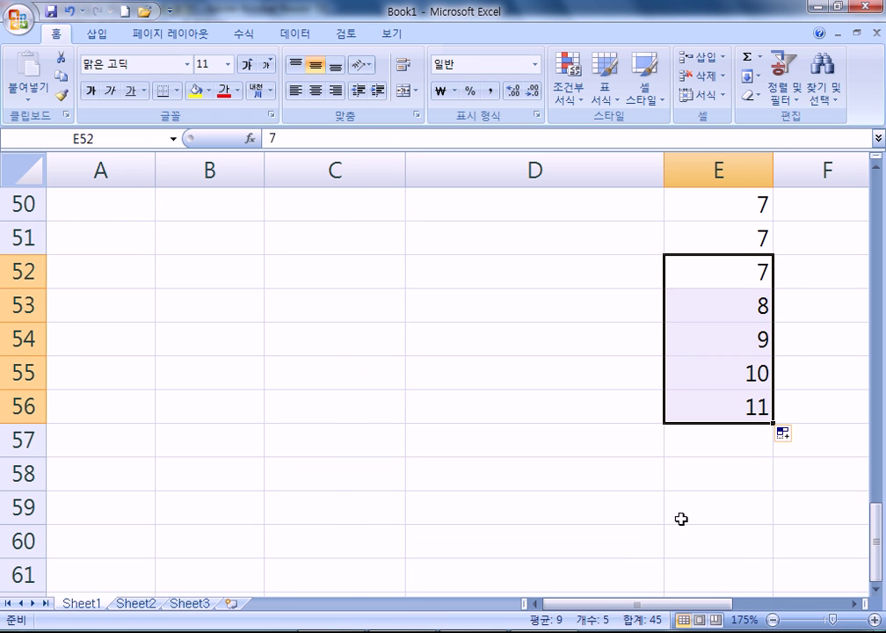
left_click(530, 259)
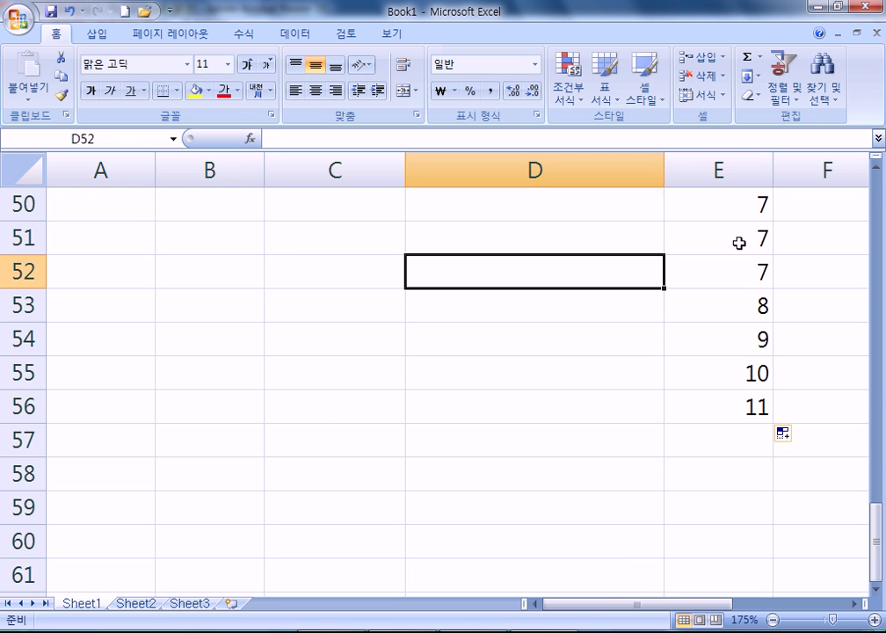
Replace the 10 in E55 with 123
left_click(710, 369)
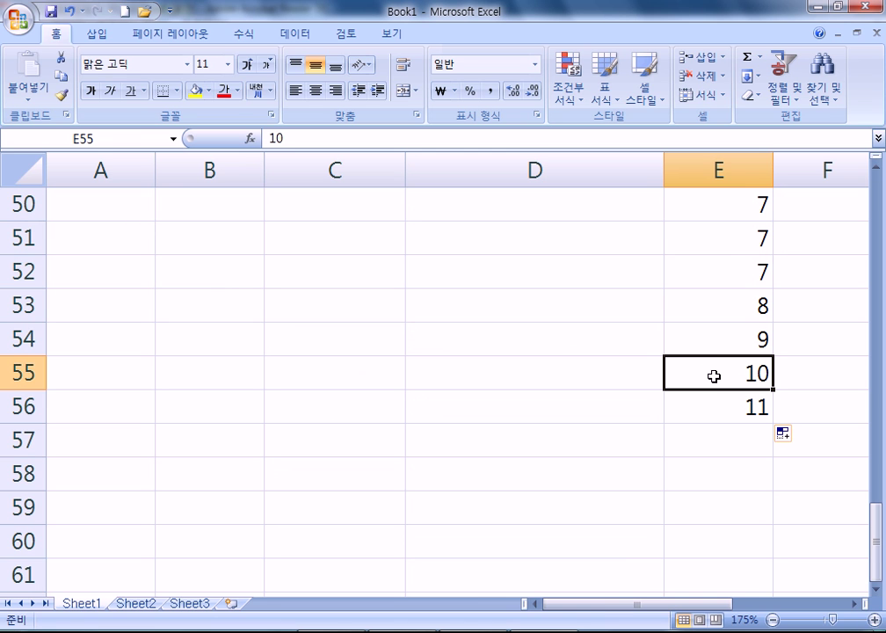
left_click(711, 403)
left_click(709, 386)
type("123")
left_click(706, 425)
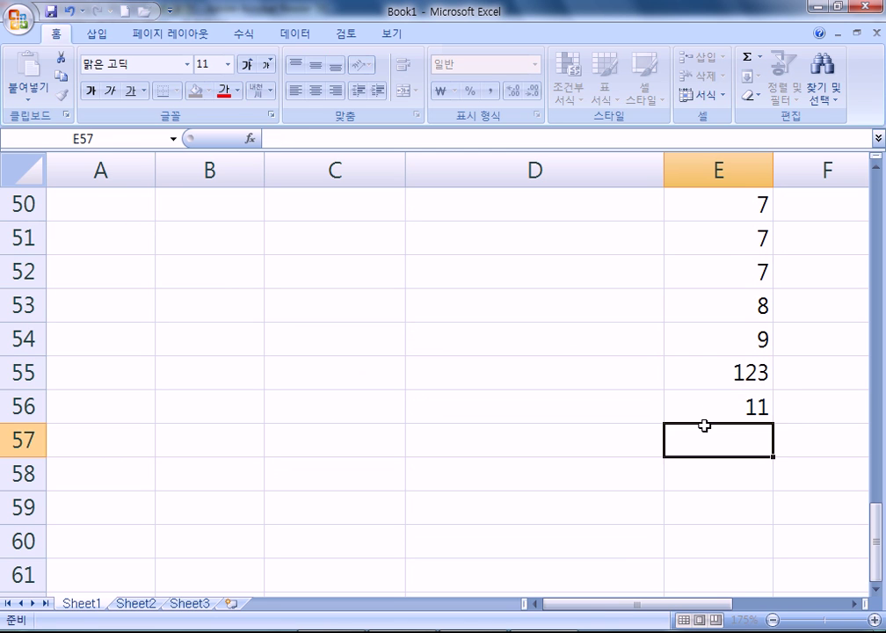
left_click(710, 401)
Extend the 9, 123 series down to 693 in E60, then show the PDF summary
left_click_drag(719, 348, 747, 378)
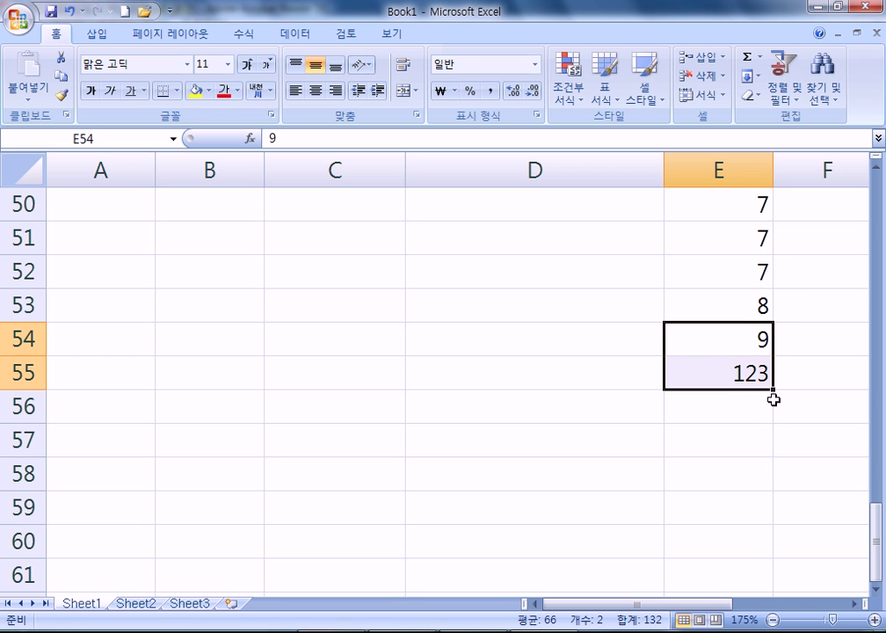
scroll(788, 365, "down", 1)
left_click_drag(775, 288, 771, 450)
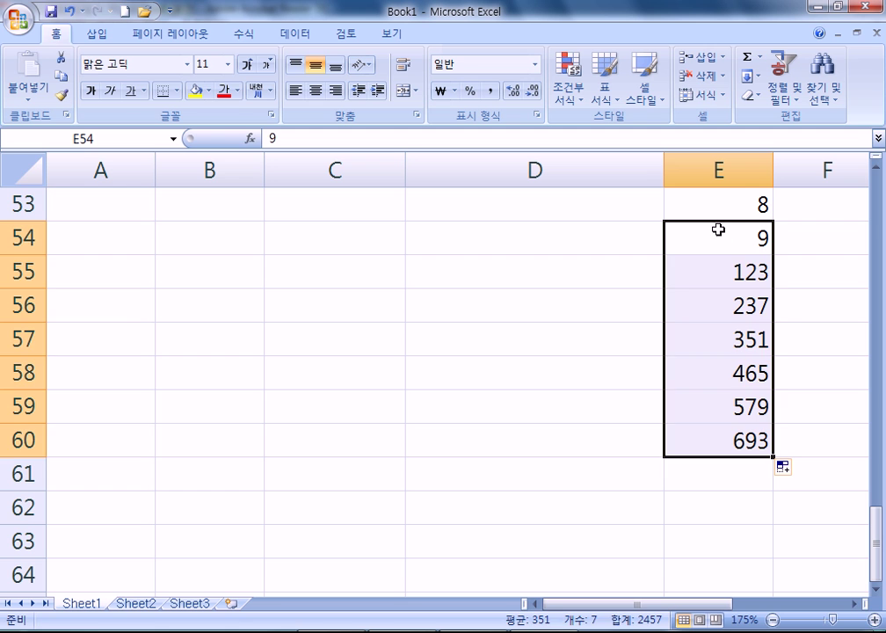
left_click_drag(718, 230, 714, 275)
key("alt+Tab")
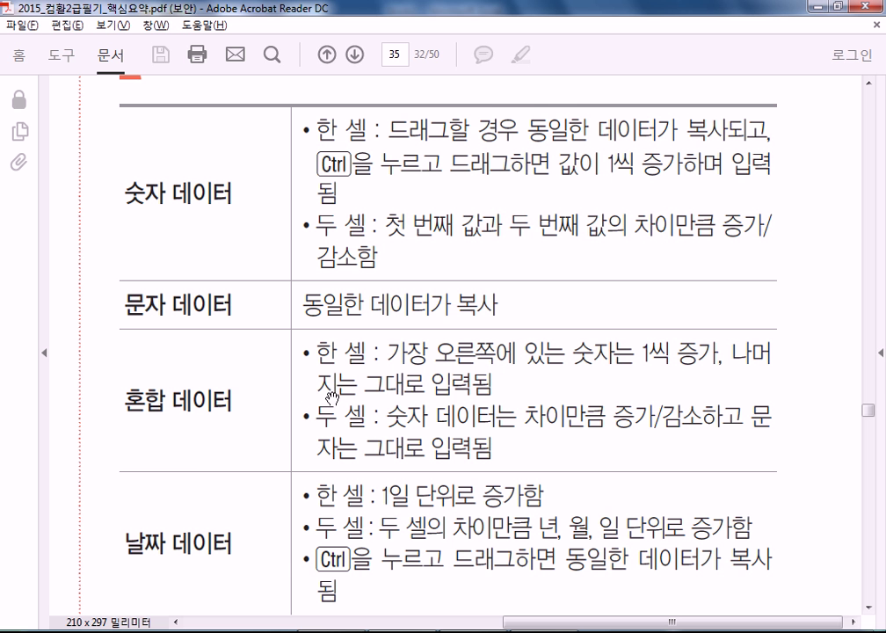
scroll(389, 416, "down", 2)
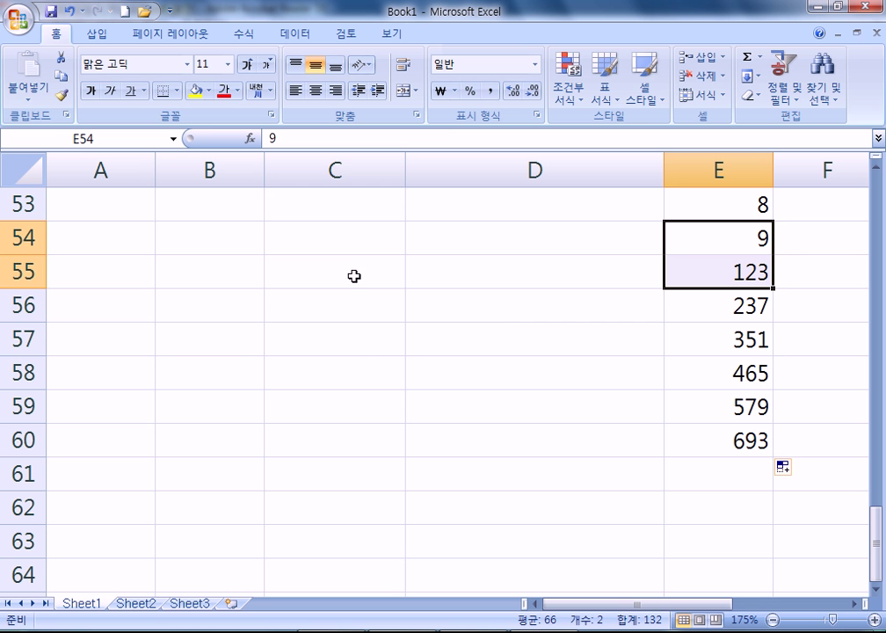
Enter 1층 in C54 and 5층 in C55, and fill upward through 3층, 7층 to row 42
left_click(331, 235)
type("1층")
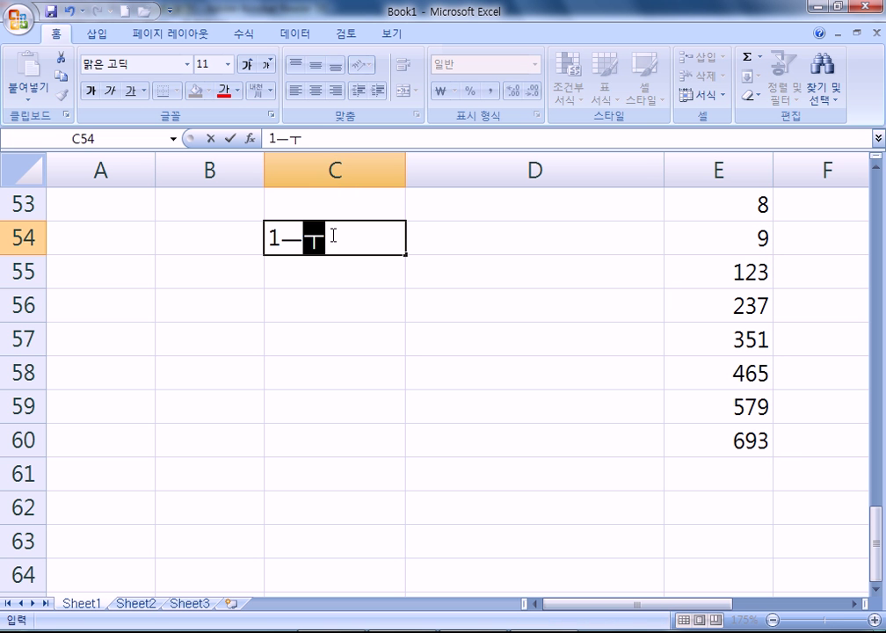
key("Return")
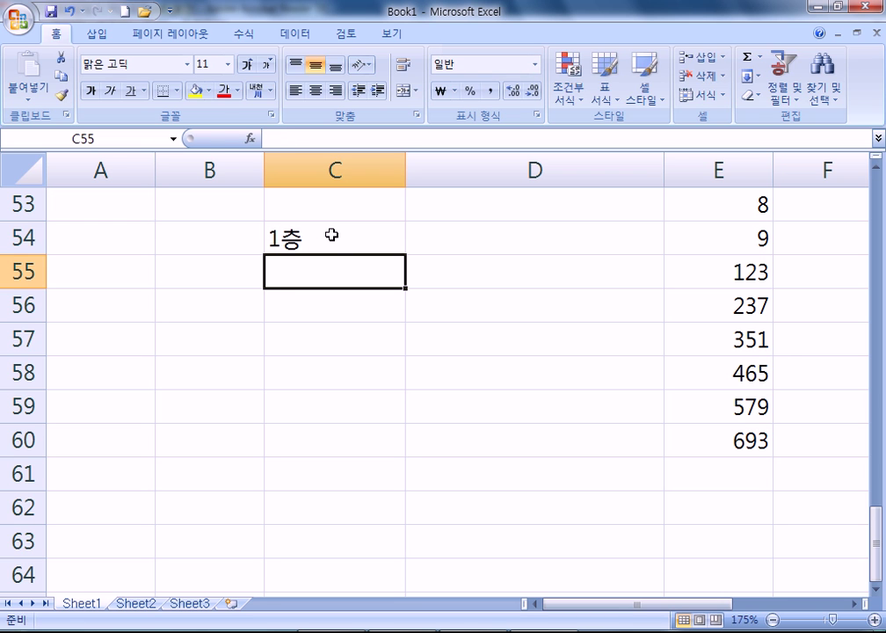
type("5층")
key("Return")
left_click_drag(331, 235, 337, 264)
left_click_drag(404, 289, 400, 238)
Continue the 1층, 5층 series downward to row 60, reaching 25층
scroll(383, 291, "down", 2)
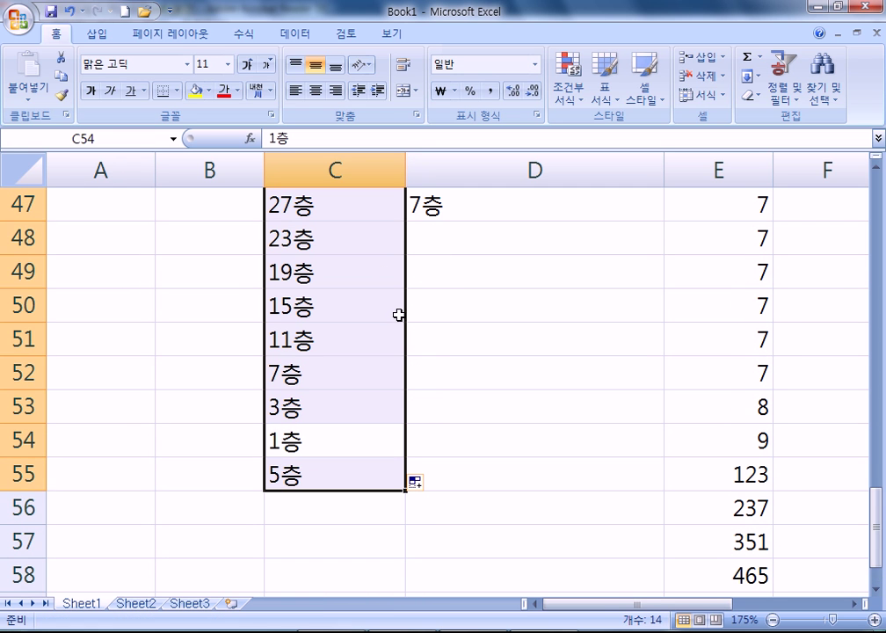
left_click(364, 441)
left_click_drag(364, 441, 400, 517)
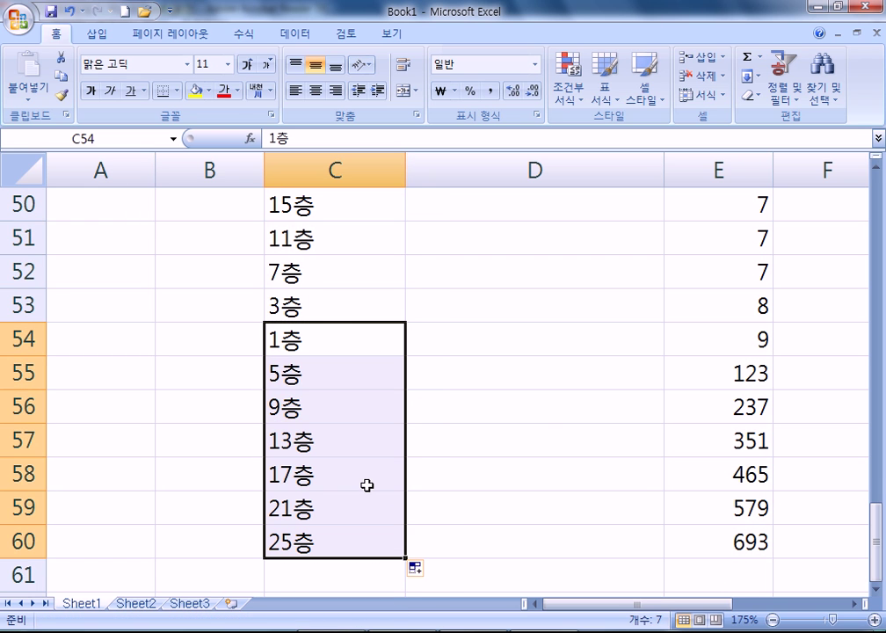
scroll(366, 485, "up", 7)
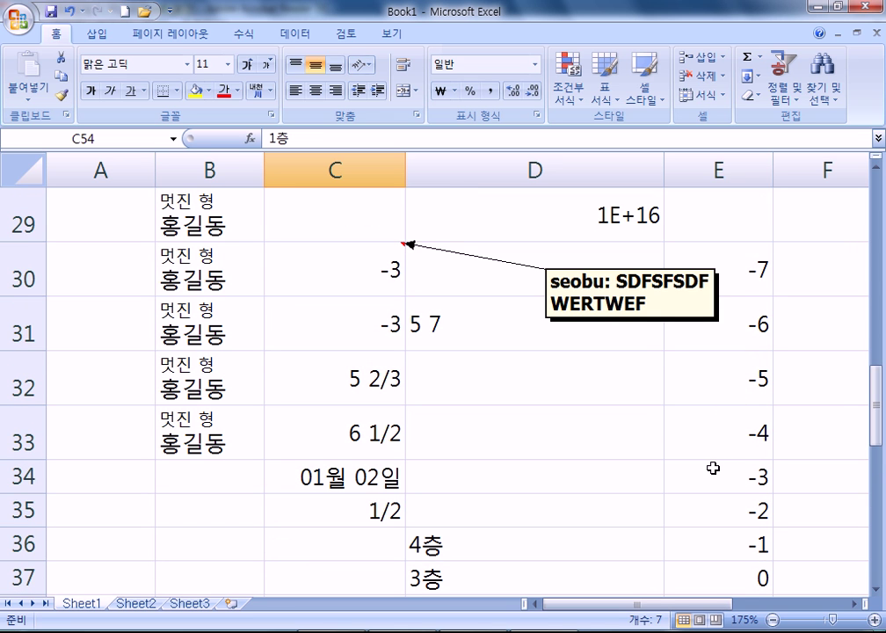
scroll(713, 468, "down", 7)
left_click_drag(300, 351, 355, 377)
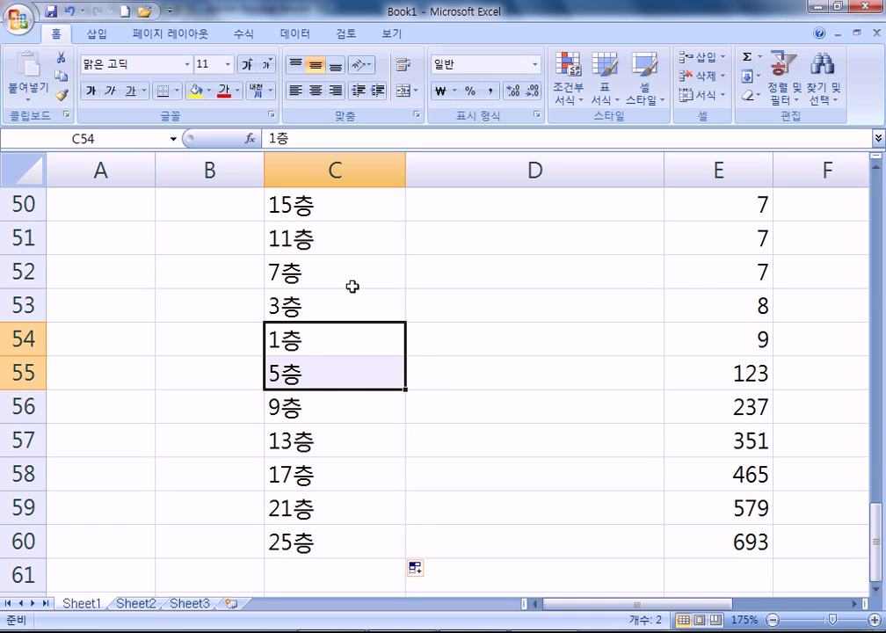
Type 1학년 in D52 and 3층 in D53, correcting a mistyped entry
left_click(534, 281)
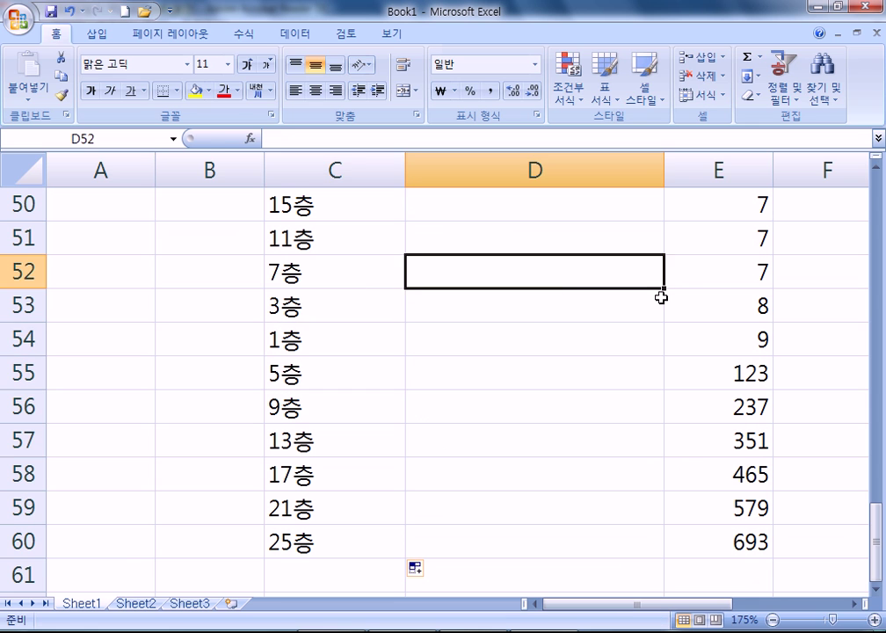
type("1학ㄴㅕㄴ")
key("Return")
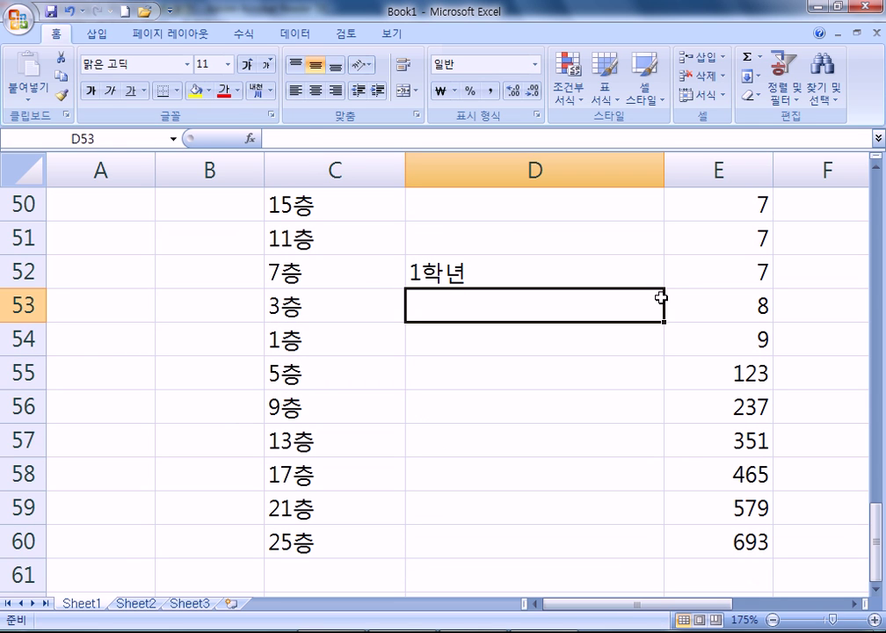
type("43ㅊ")
key("BackSpace")
key("BackSpace")
key("BackSpace")
type("3ㅊㅡㅇ")
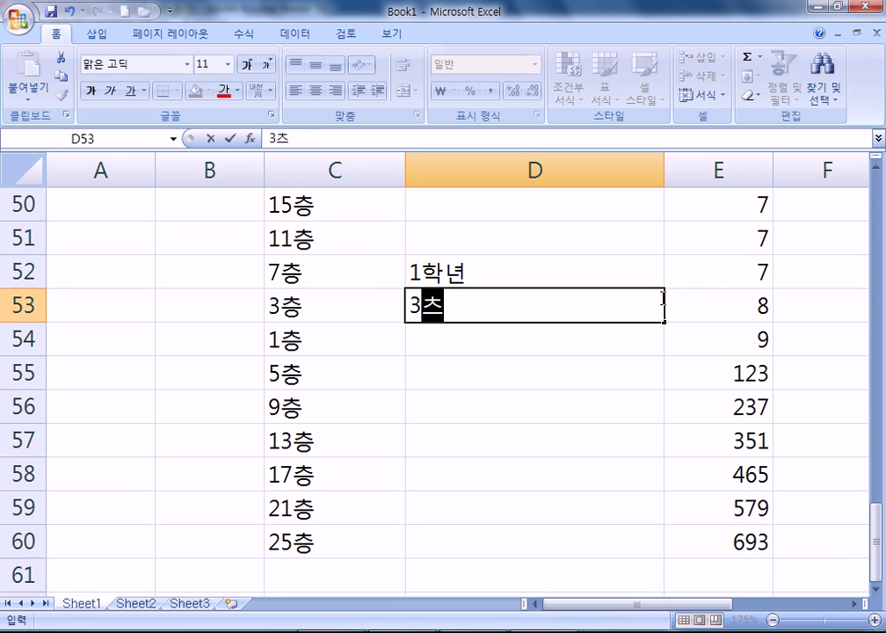
key("Return")
Fill the 1학년, 3층 pair down the column, then undo that fill
left_click_drag(646, 272, 656, 571)
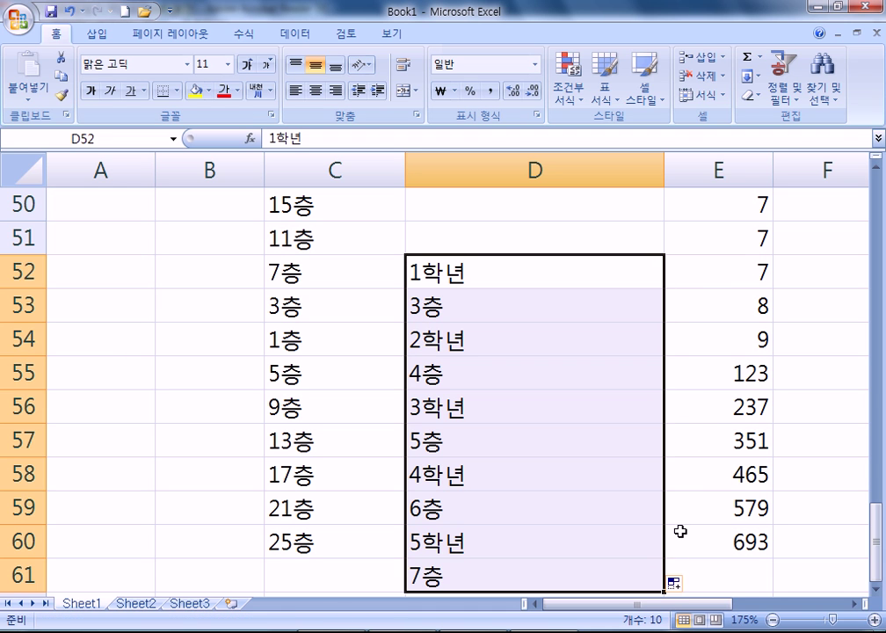
scroll(676, 532, "down", 1)
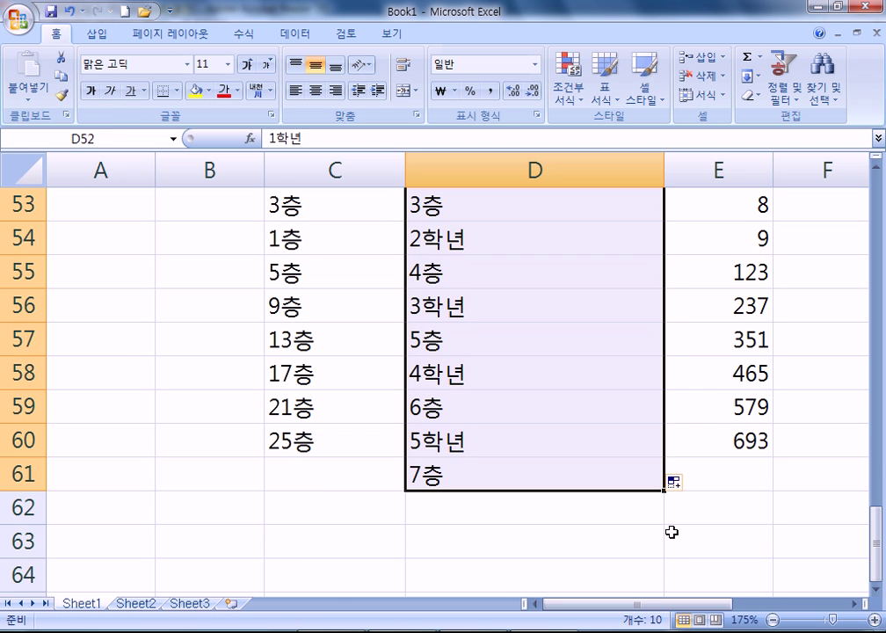
scroll(672, 532, "up", 1)
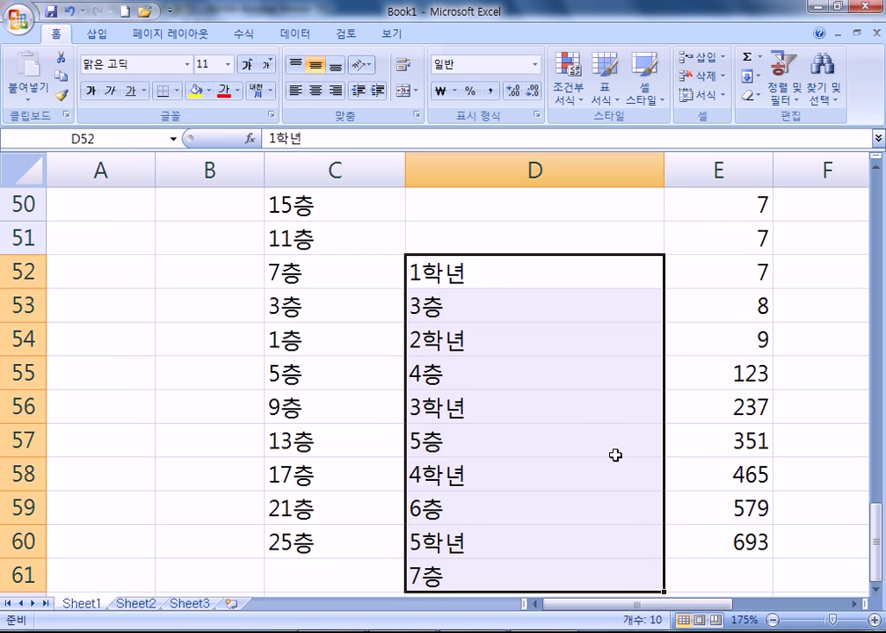
key("ctrl+z")
Fill D52:D54 with its blank row down to D62, then show the PDF's date and time rules
left_click_drag(536, 276, 585, 373)
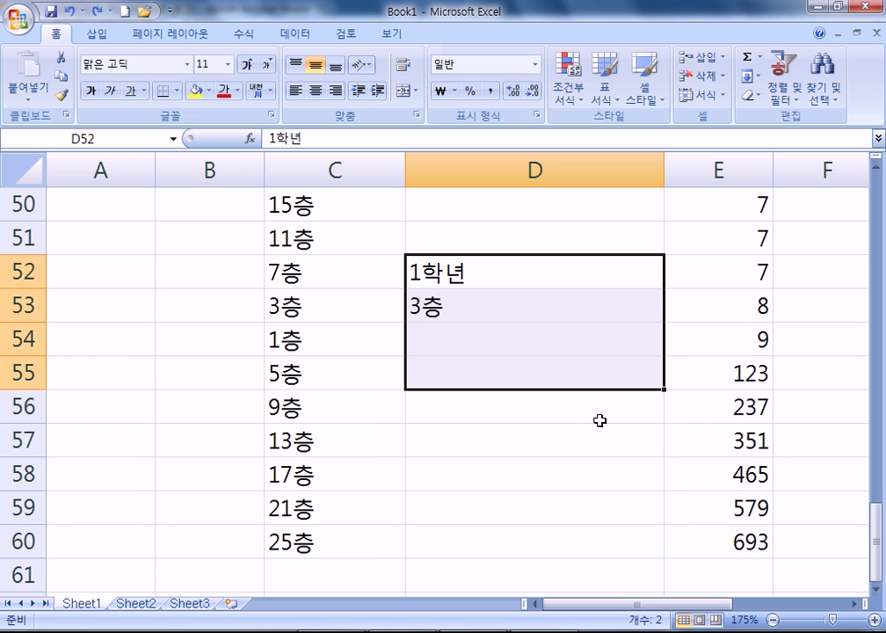
left_click_drag(568, 275, 571, 346)
scroll(760, 470, "down", 1)
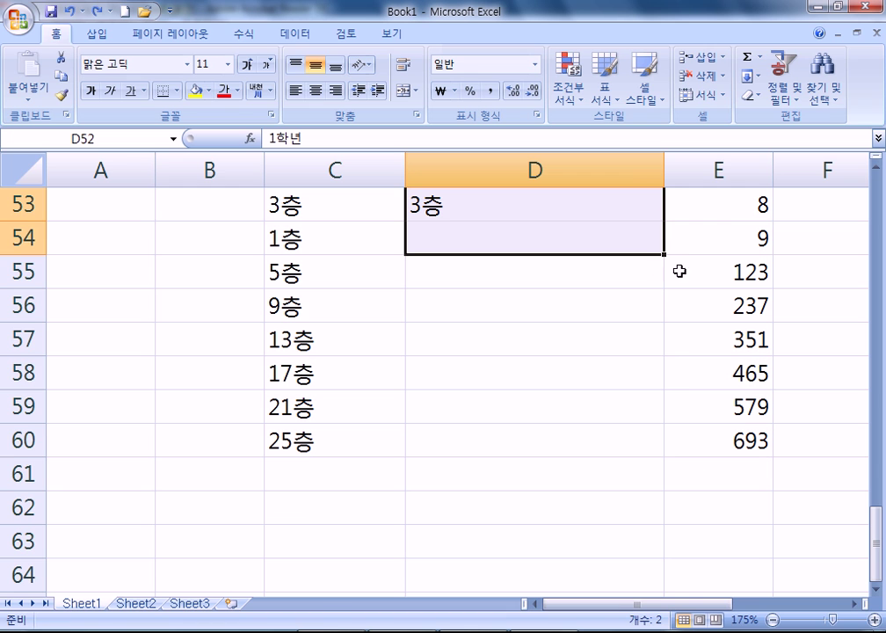
left_click_drag(666, 255, 670, 534)
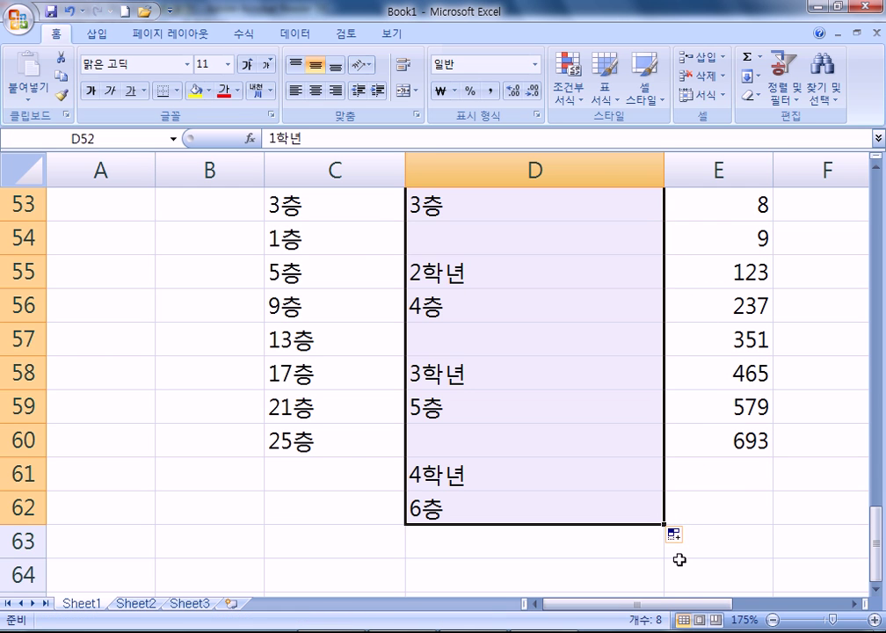
scroll(679, 563, "up", 1)
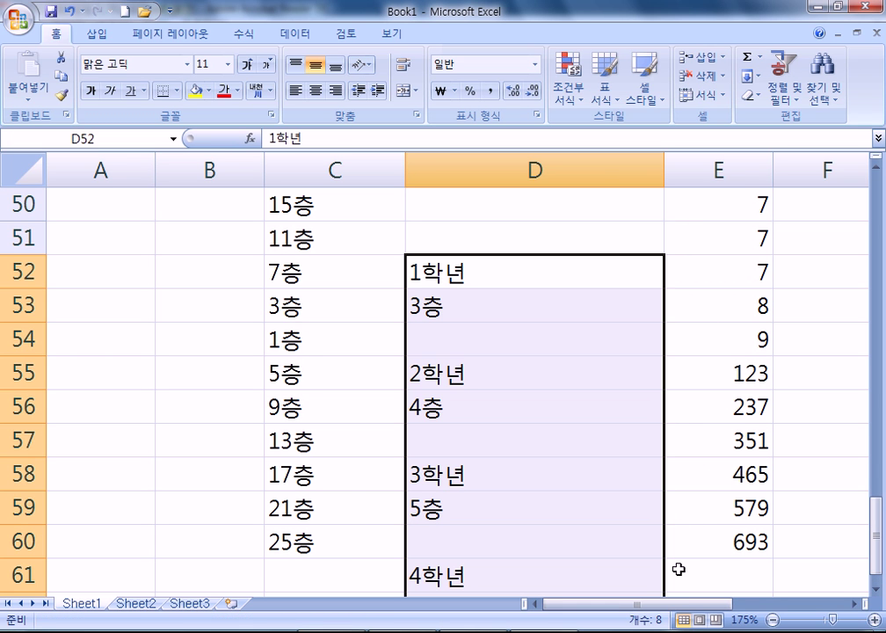
key("alt+Tab")
left_click_drag(352, 445, 346, 248)
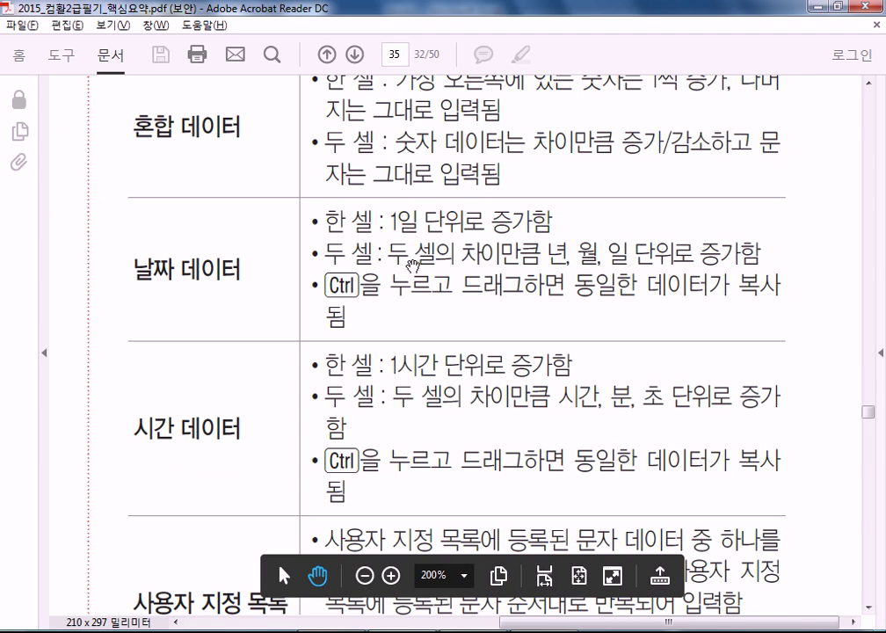
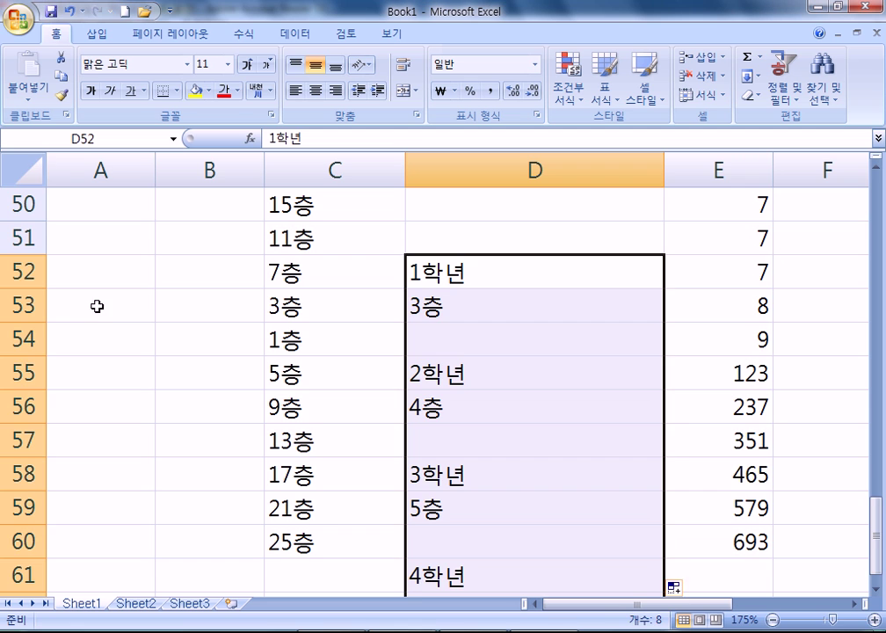
Bring the Excel sheet into view, with column D filled through row 62 (4학년, 6층)
scroll(231, 352, "down", 3)
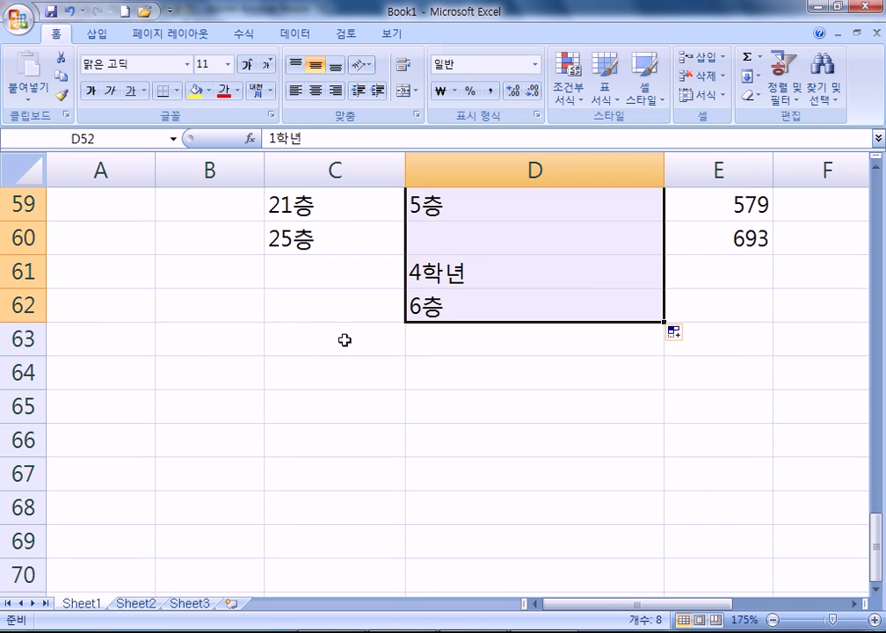
left_click(344, 339)
key("ctrl+semicolon")
key("Return")
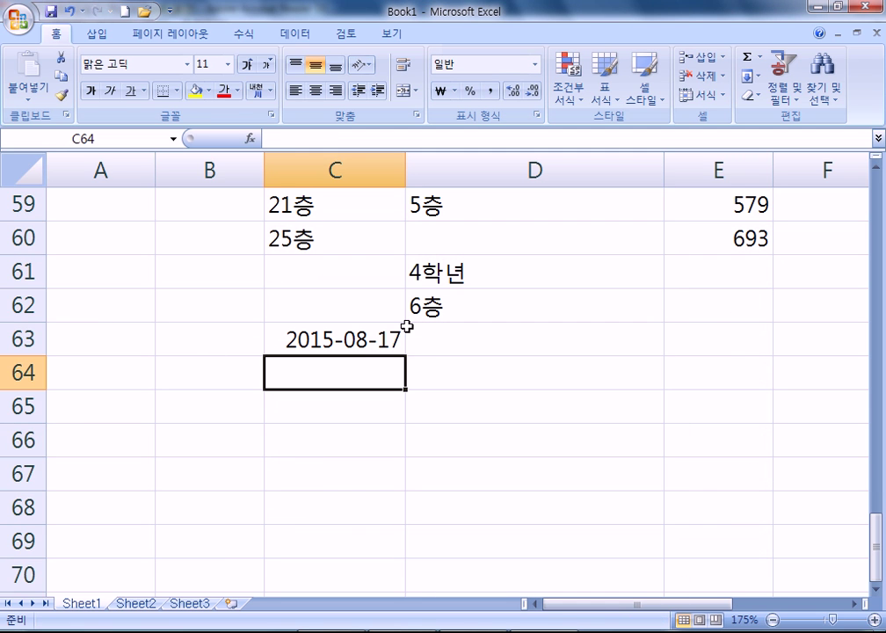
left_click(352, 337)
left_click_drag(405, 357, 397, 519)
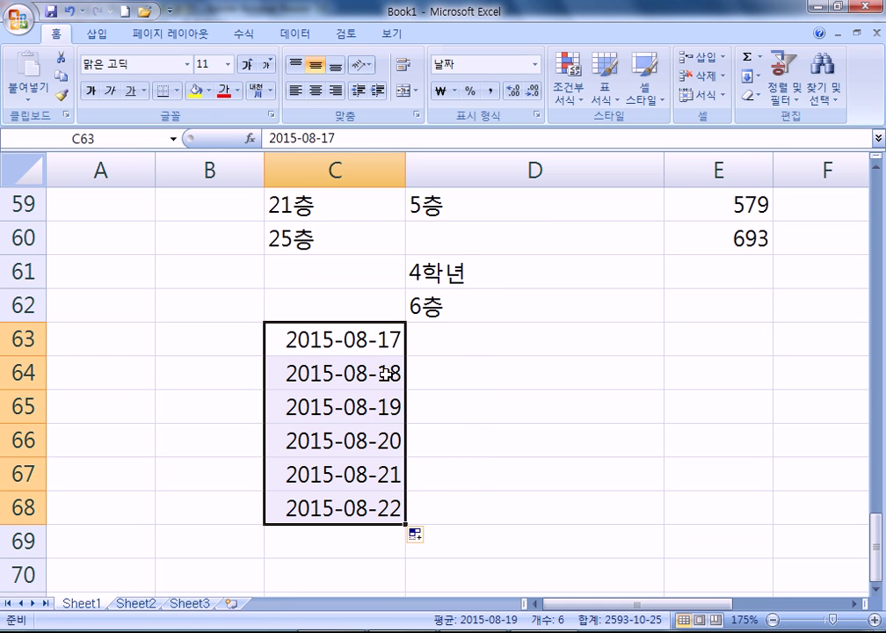
Enter the current time in D63 and fill hourly times to D69 (3:26 PM to 9:26 PM)
left_click(530, 340)
key("ctrl+shift+semicolon")
key("Return")
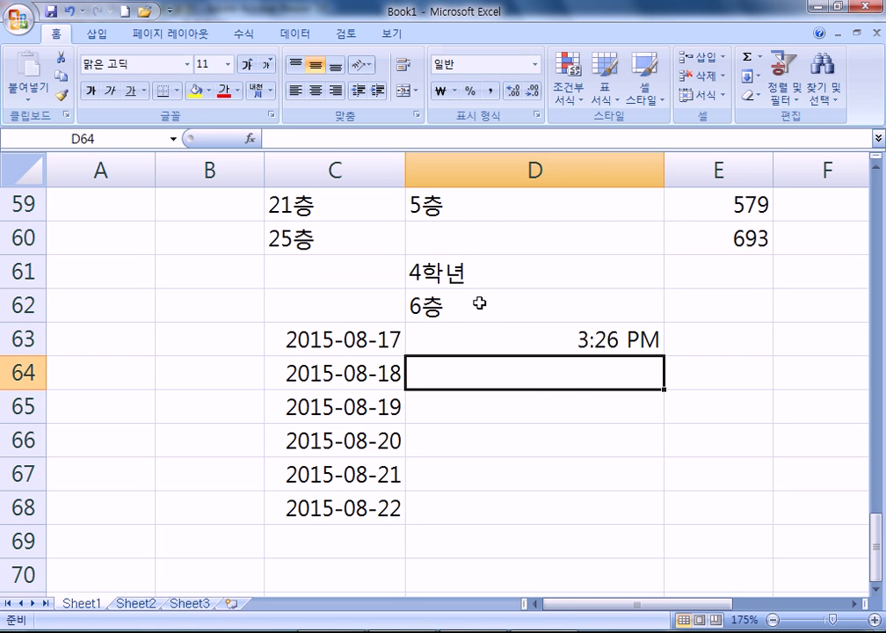
left_click(635, 340)
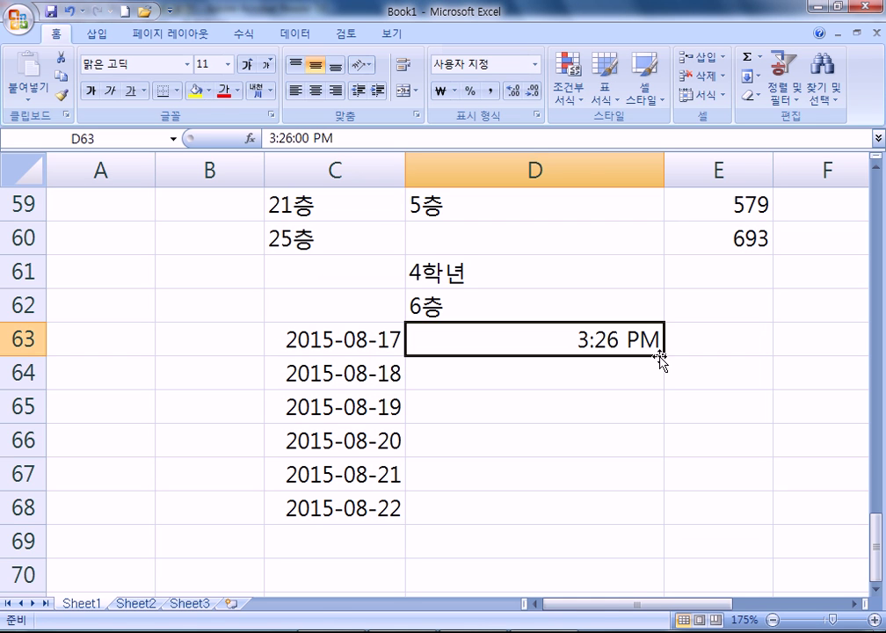
left_click_drag(665, 356, 637, 543)
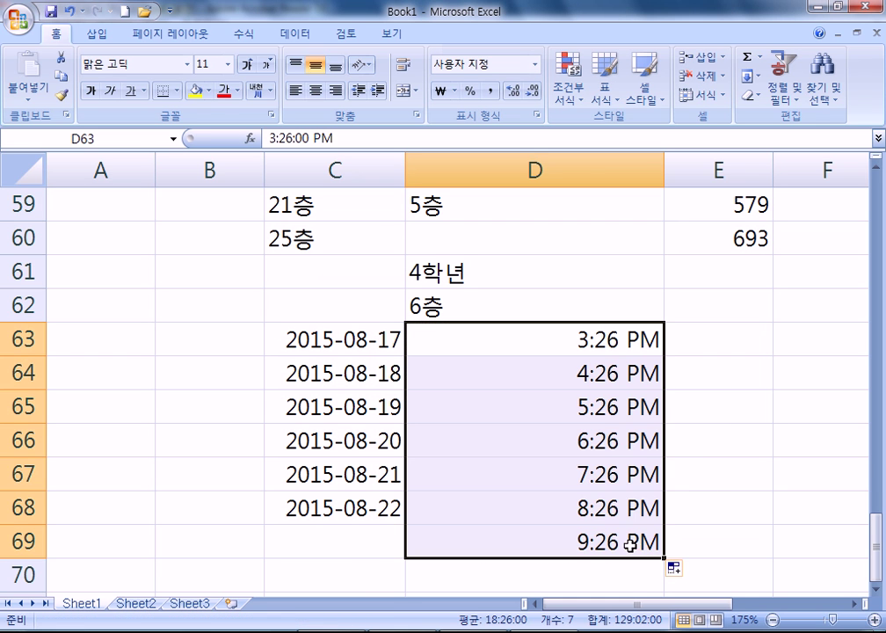
Insert today's date, 2015-08-17, into D70
scroll(629, 544, "down", 1)
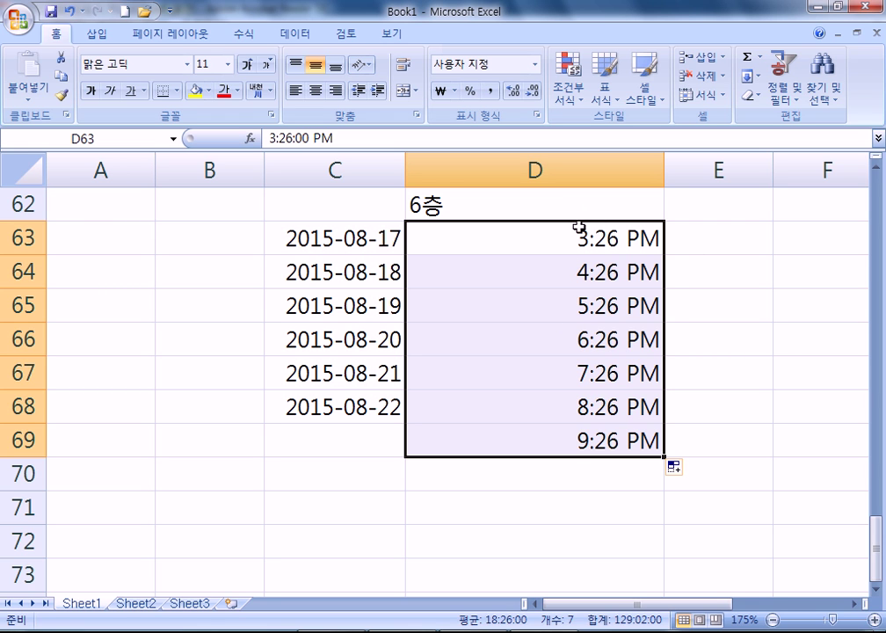
left_click(585, 470)
key("ctrl+semicolon")
key("Return")
left_click(601, 473)
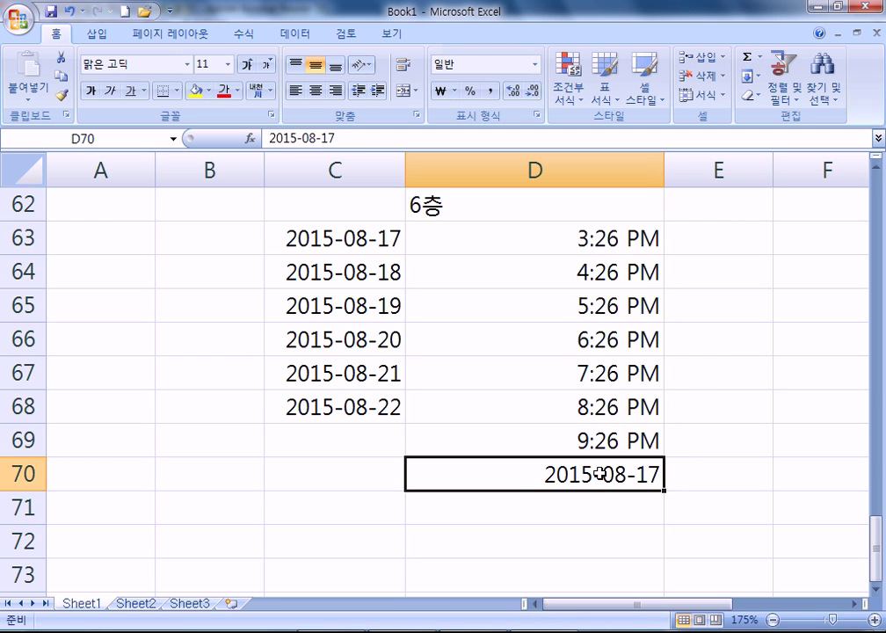
Insert the current time in C79 and type 15:30:20 in C80
scroll(637, 387, "down", 5)
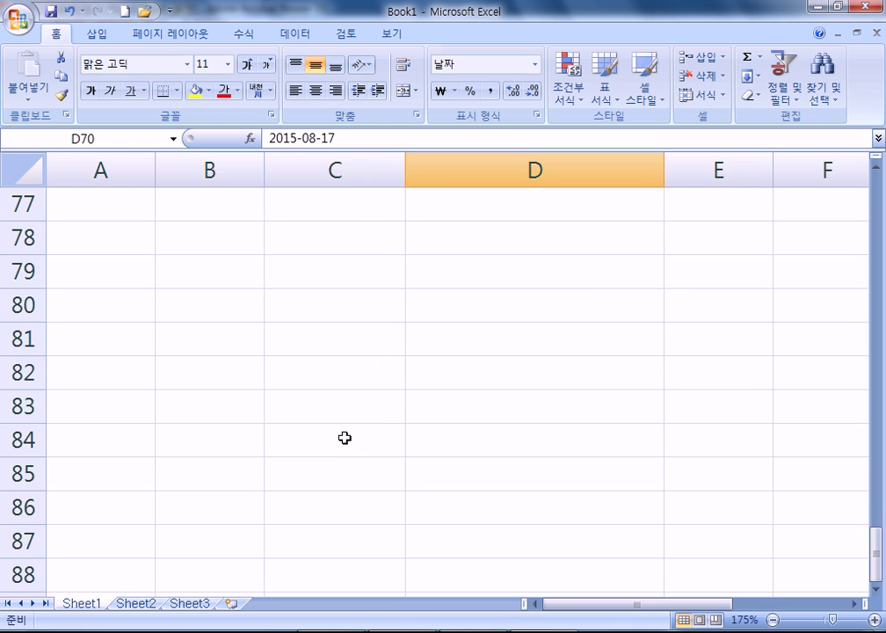
left_click(354, 277)
key("ctrl+shift+semicolon")
key("Return")
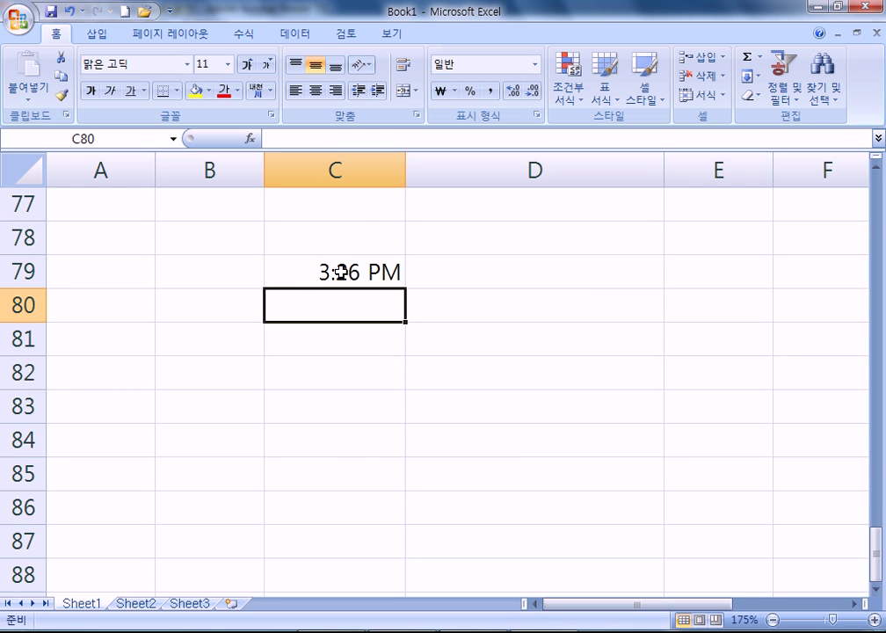
type("15")
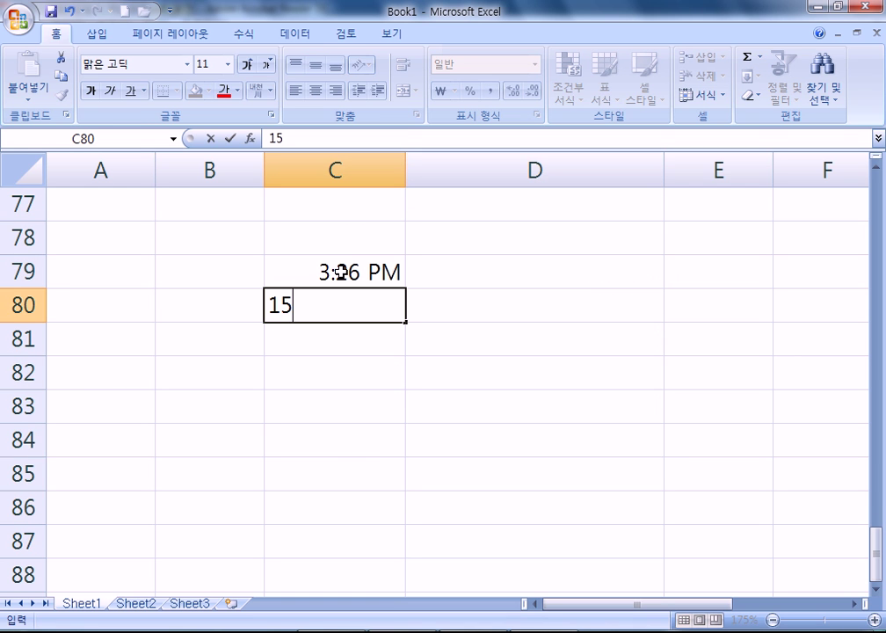
type(":30:20")
key("Return")
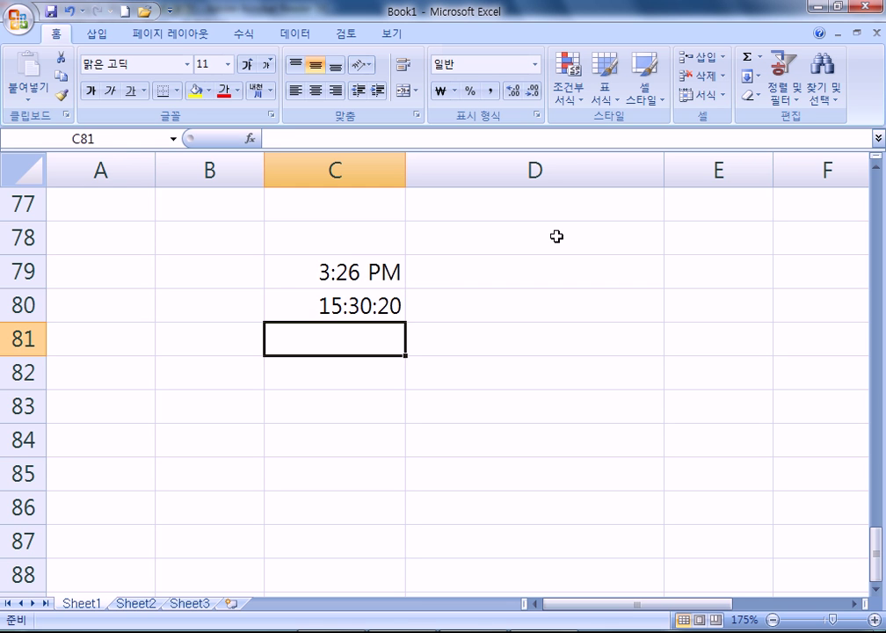
Format C79 with the 24-hour 13:30:55 time format so it shows 15:26:00
left_click(334, 267)
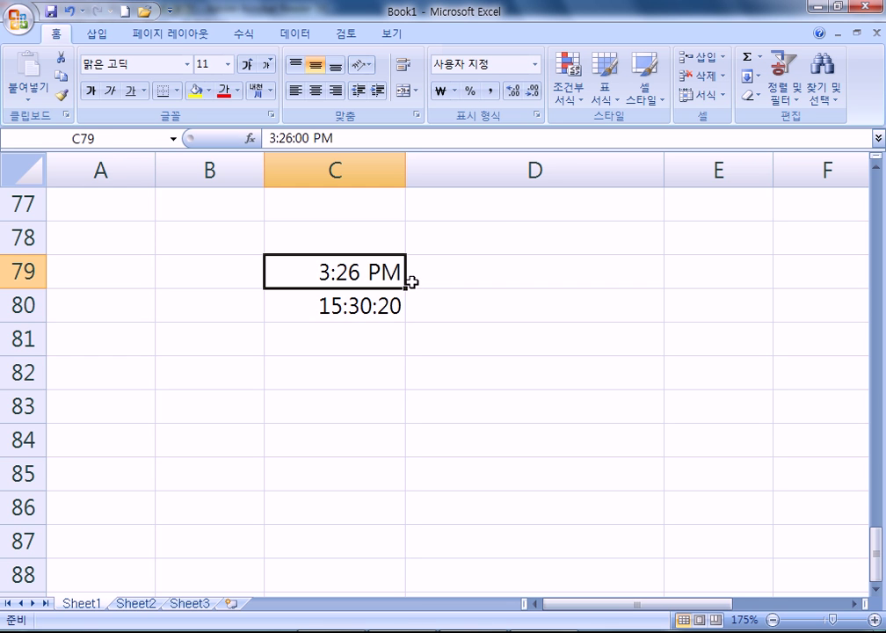
key("ctrl+1")
key("ctrl+shift+Tab")
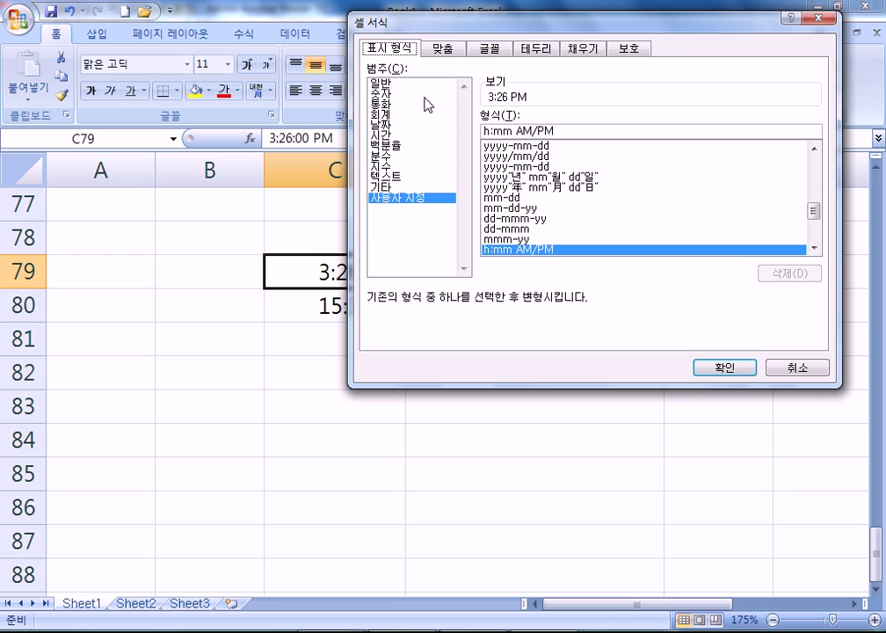
left_click(387, 135)
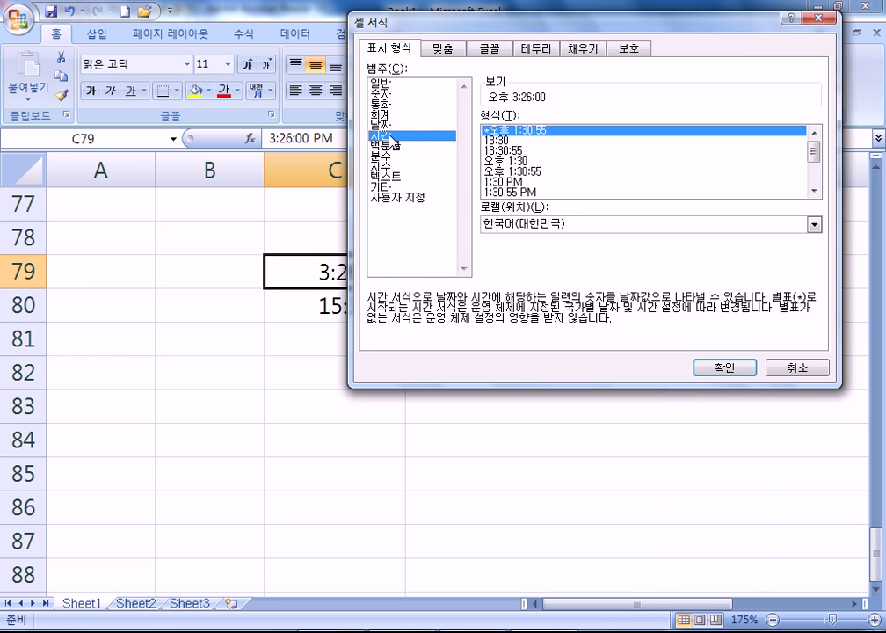
left_click(508, 151)
left_click(725, 369)
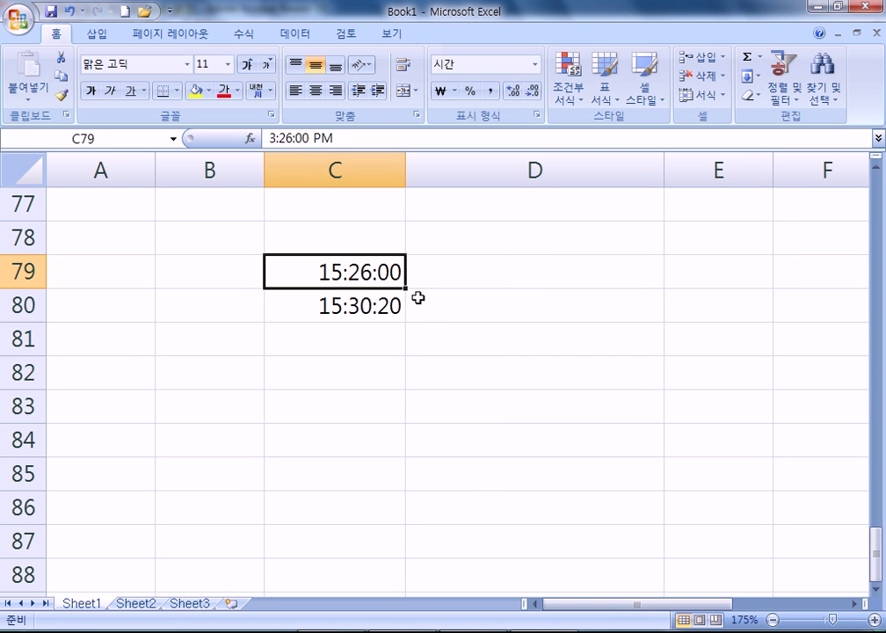
Change C79 to 15:26:50, clear C81:C84, and refill the C79:C80 time series down to C86
left_click_drag(380, 278, 412, 470)
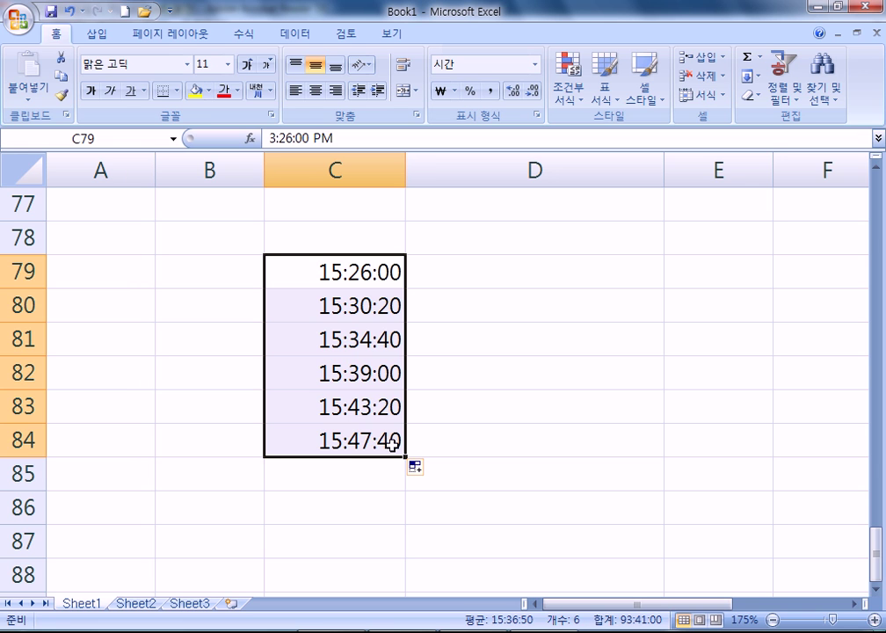
left_click_drag(385, 279, 388, 297)
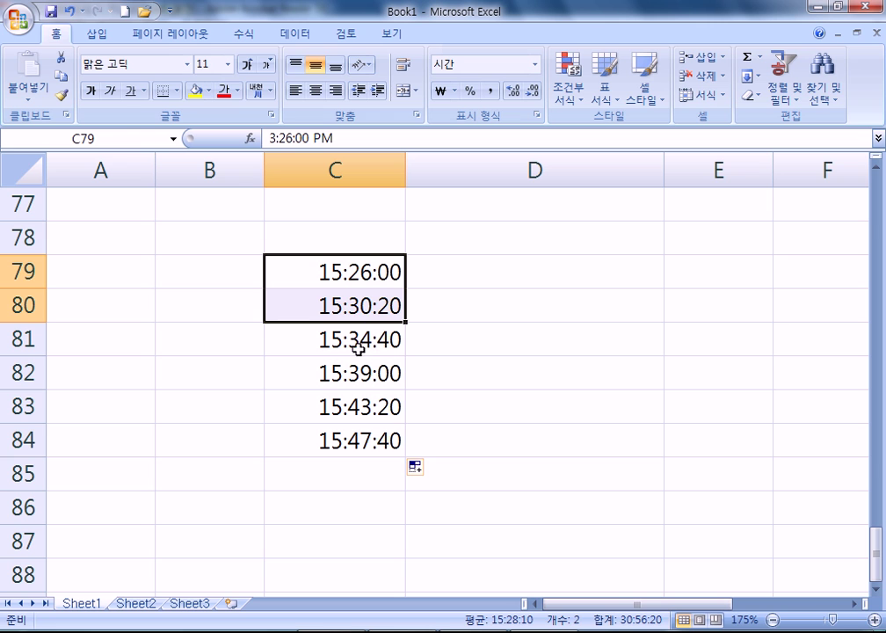
left_click_drag(363, 266, 402, 306)
left_click(391, 314)
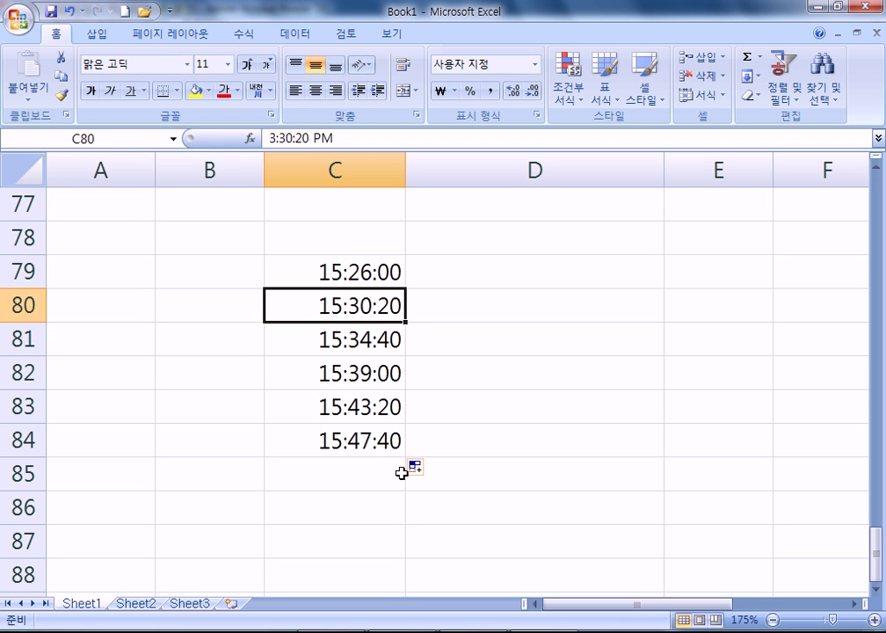
double_click(389, 272)
key("Escape")
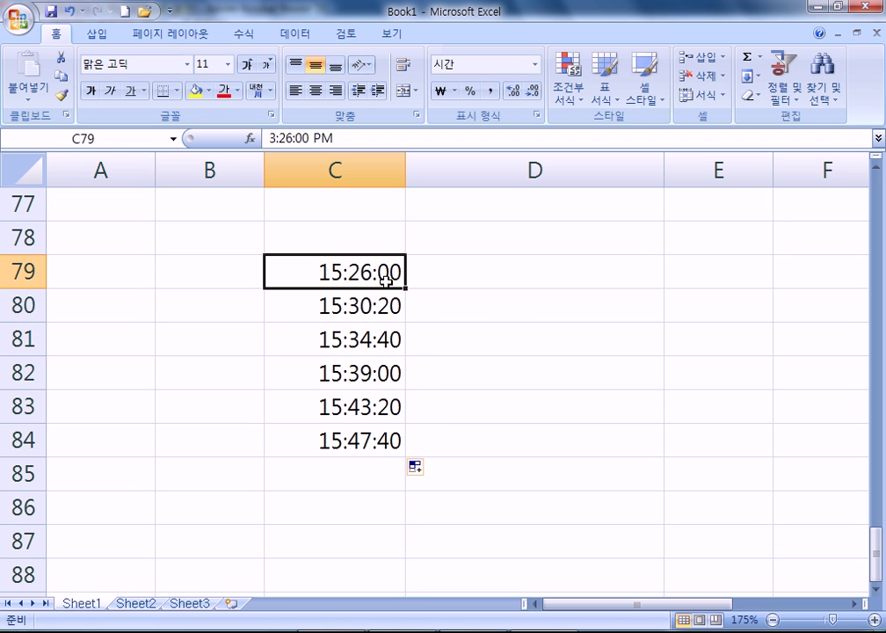
type("15")
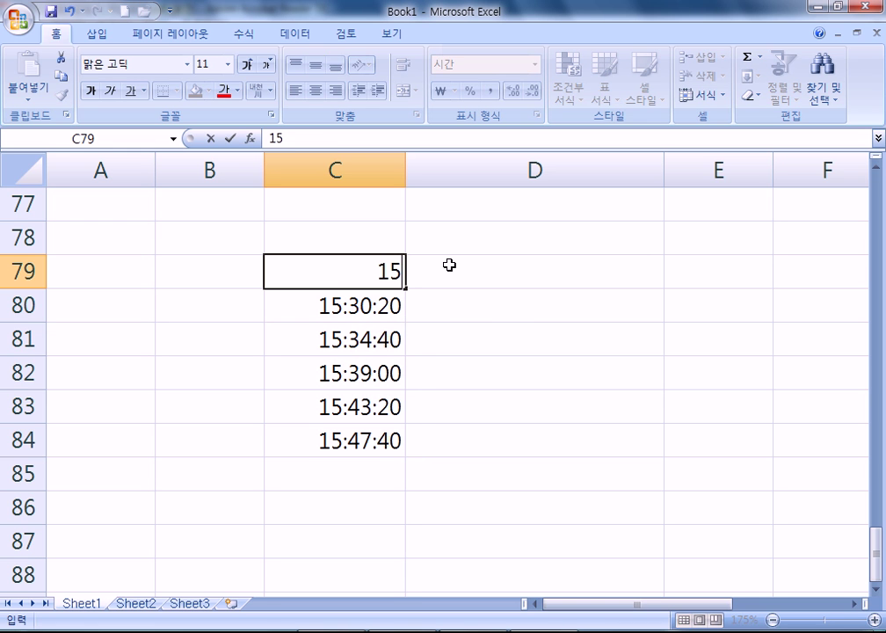
type(":26:50")
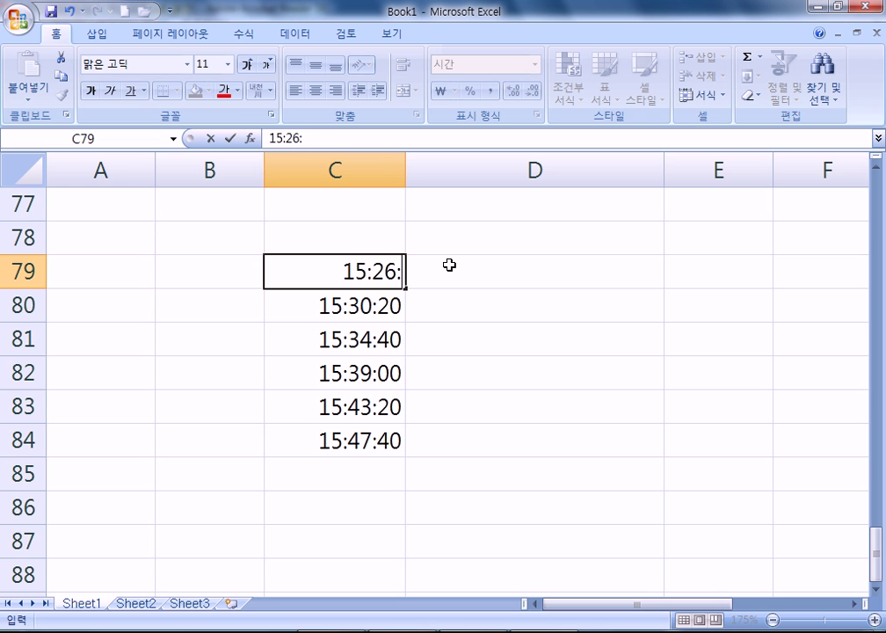
key("Return")
left_click_drag(341, 353, 336, 439)
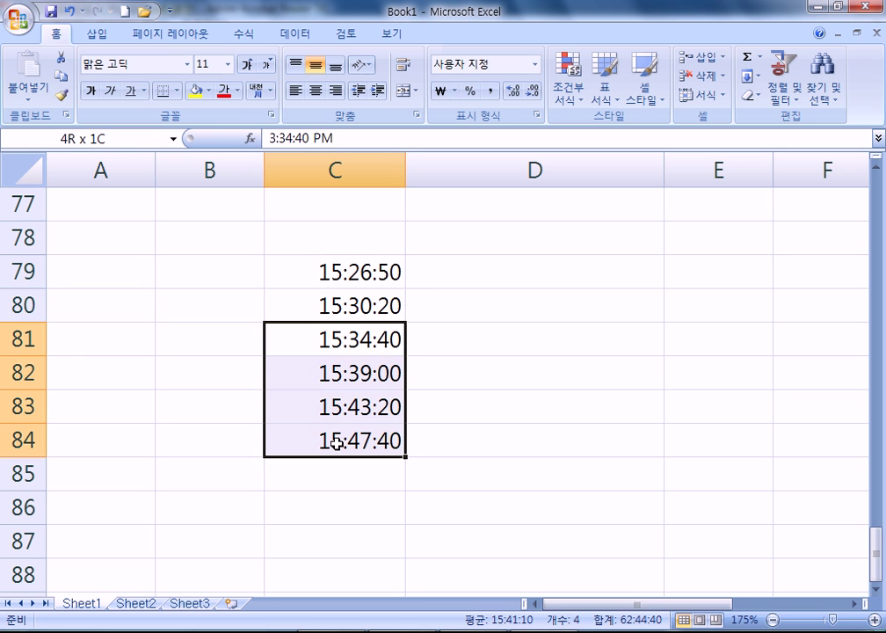
key("Delete")
left_click_drag(369, 271, 405, 524)
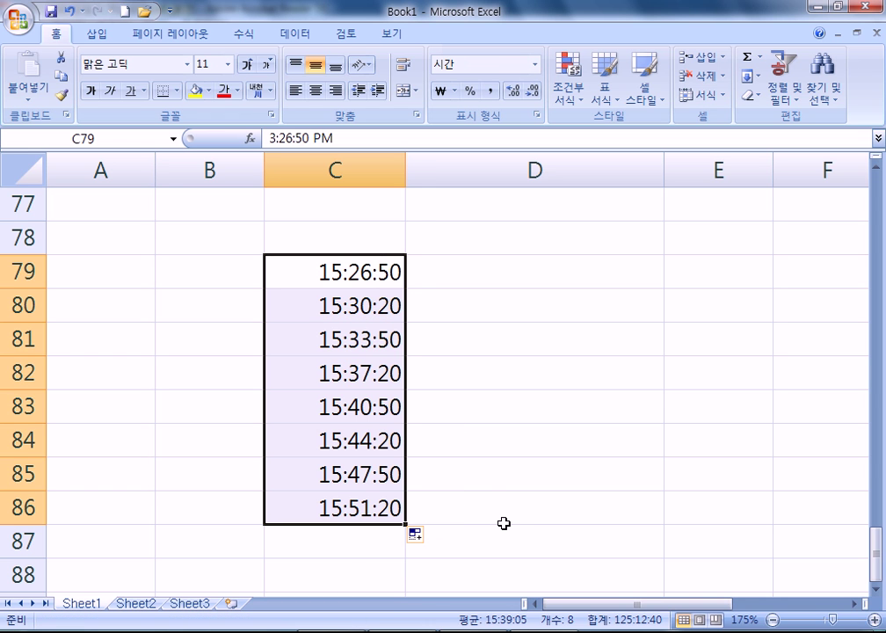
Change C79 to 15:26:51 and refill the series to C86, then scroll the PDF notes to the custom-list section
double_click(397, 279)
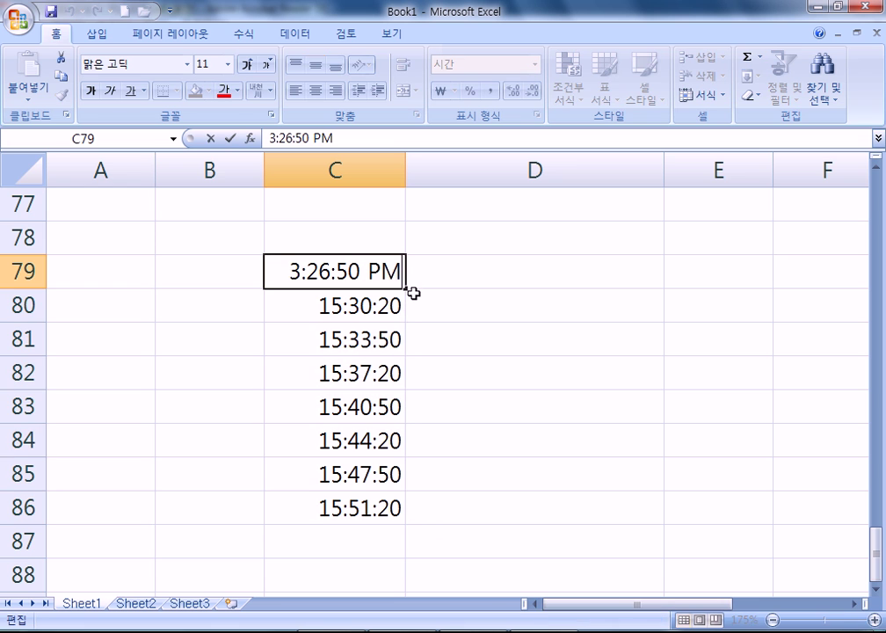
left_click_drag(361, 269, 350, 269)
type("1")
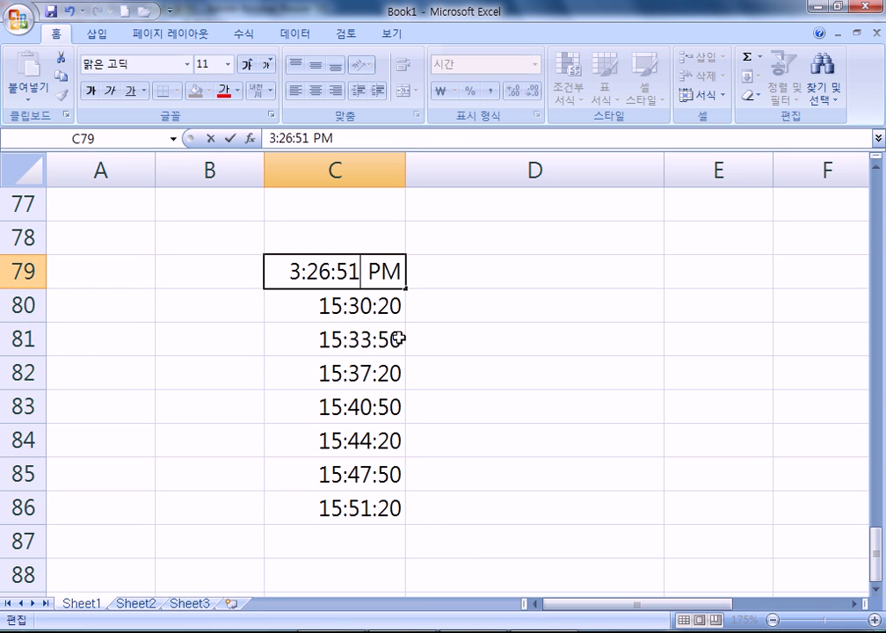
left_click(444, 329)
left_click_drag(386, 339, 401, 494)
key("Delete")
left_click_drag(401, 272, 451, 496)
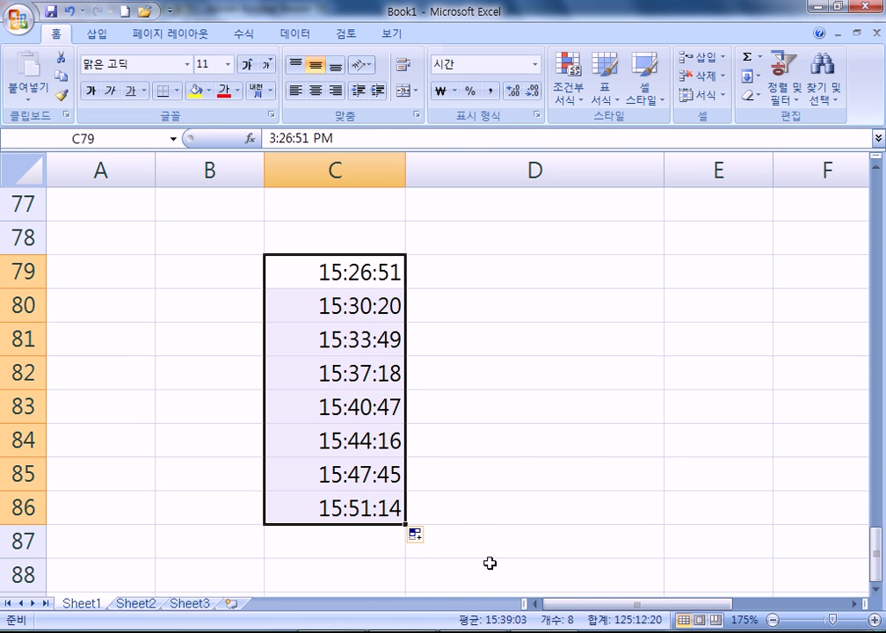
key("alt+Tab")
scroll(405, 458, "down", 5)
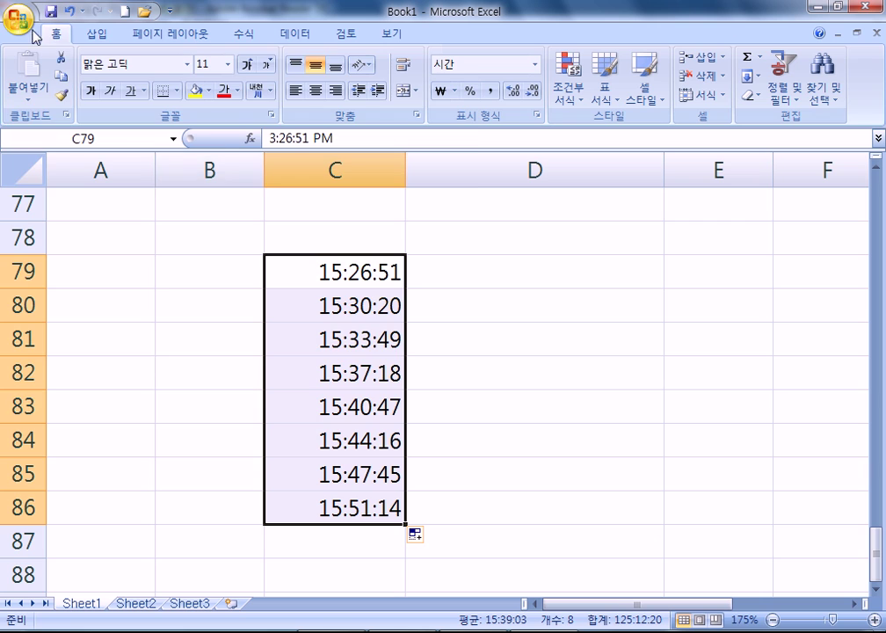
Delete the 전자, 농산물, 제과 custom list in Excel Options' custom lists
left_click(26, 28)
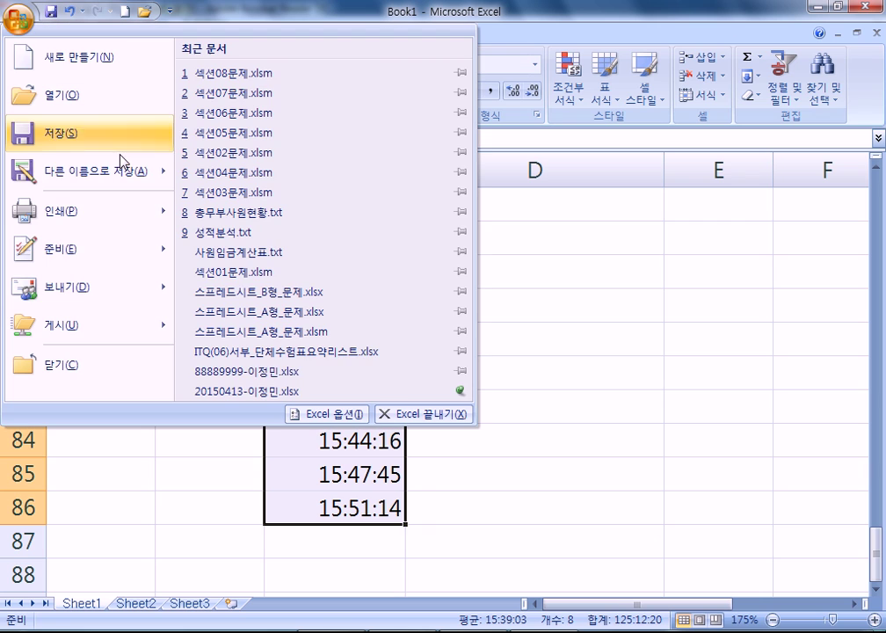
left_click(318, 414)
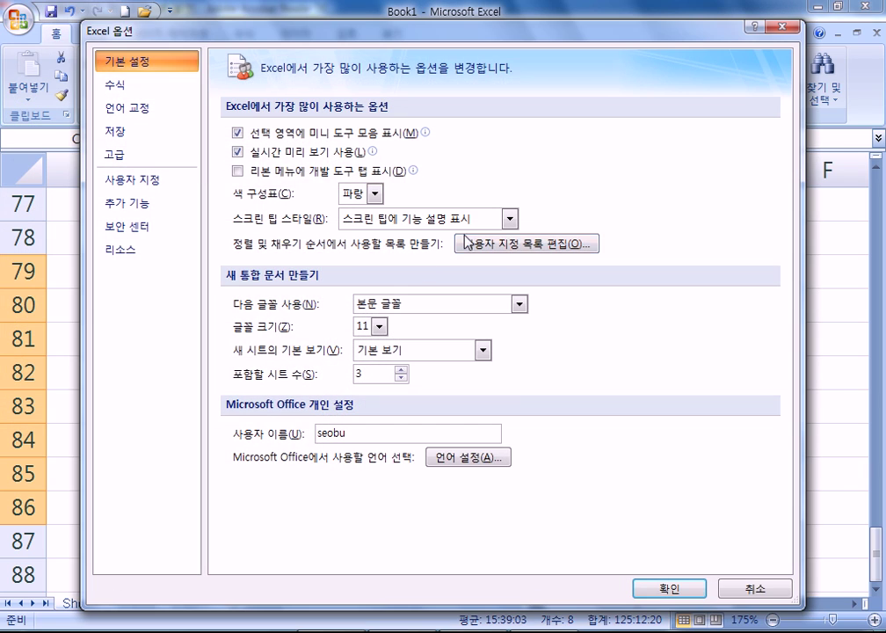
left_click(530, 245)
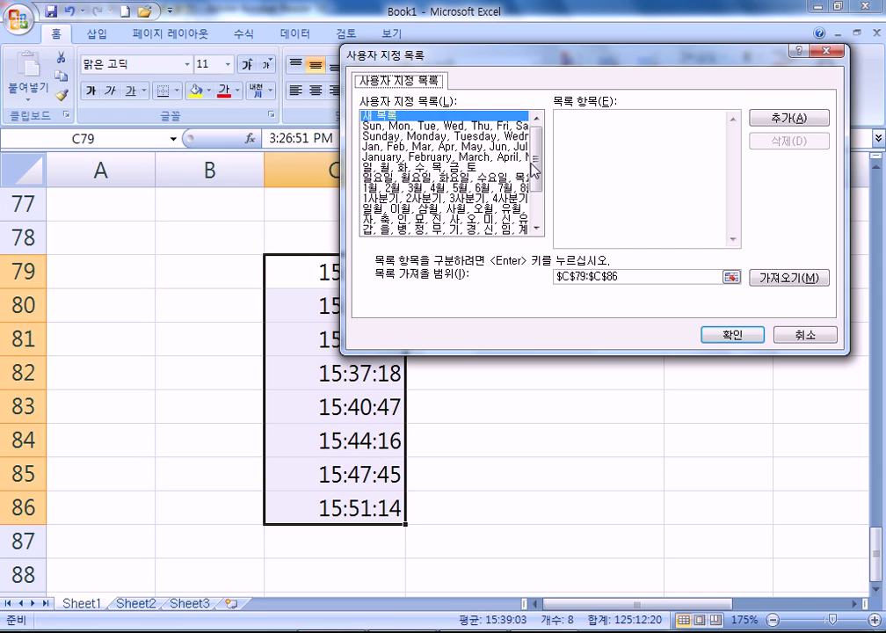
scroll(538, 202, "down", 3)
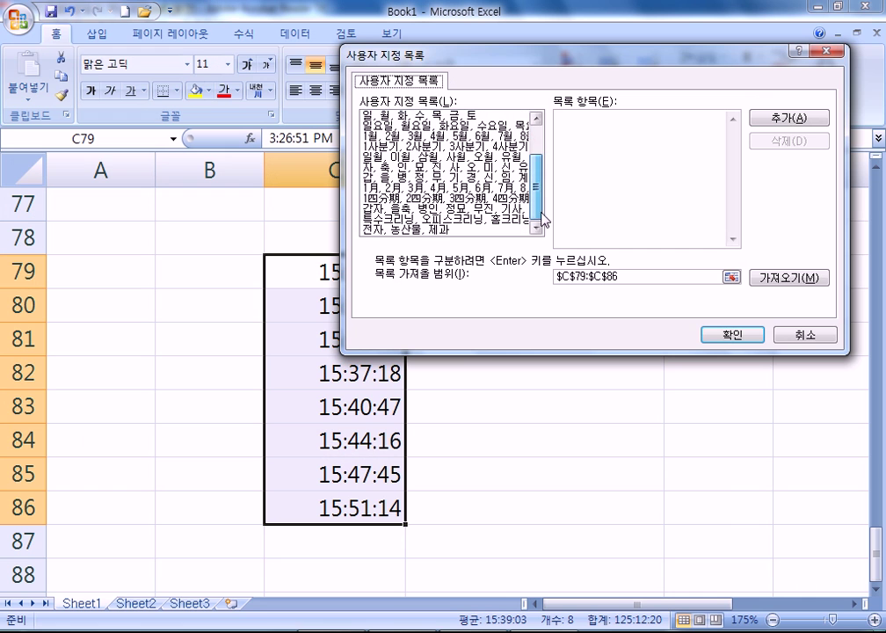
left_click(429, 230)
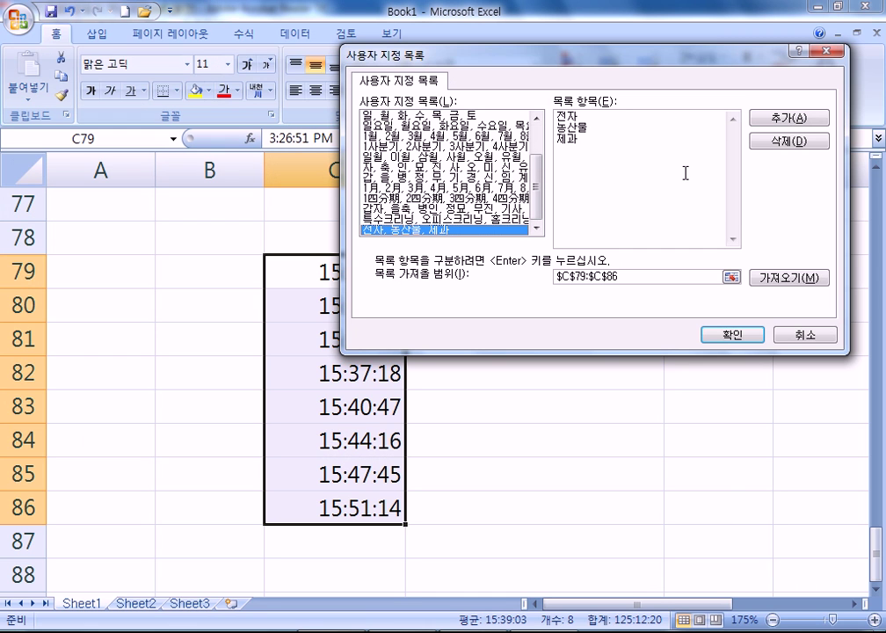
scroll(562, 188, "up", 2)
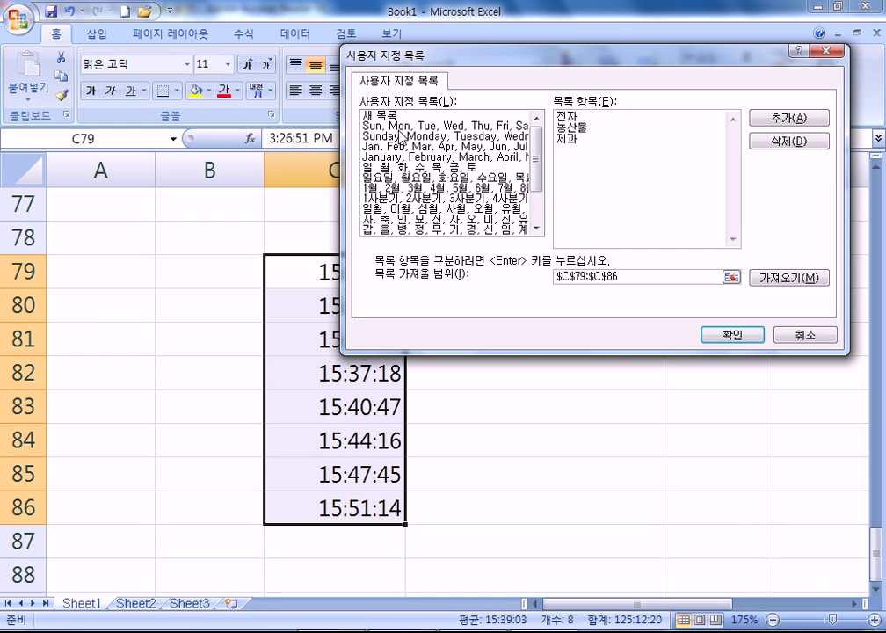
left_click(444, 126)
scroll(455, 200, "down", 3)
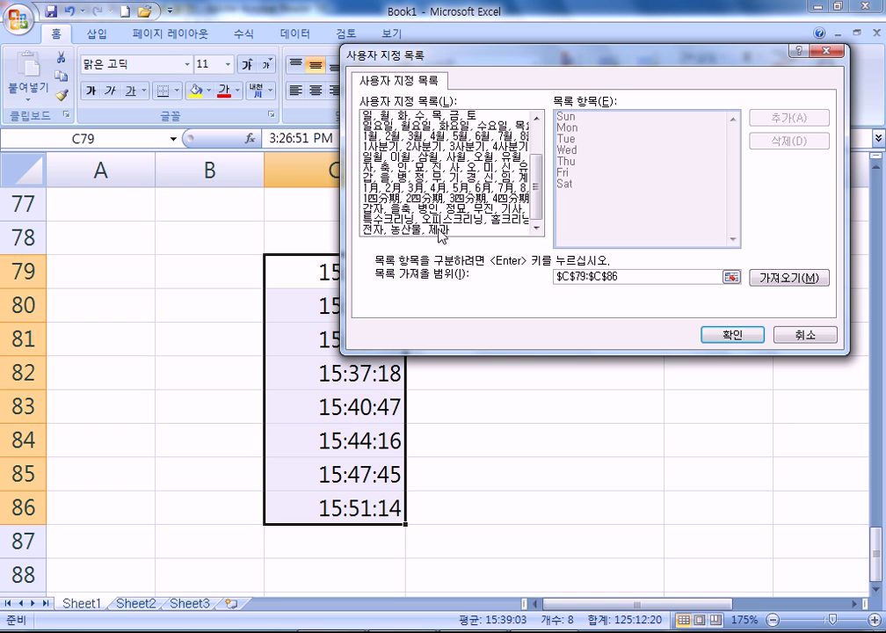
left_click(443, 230)
left_click_drag(595, 157, 542, 87)
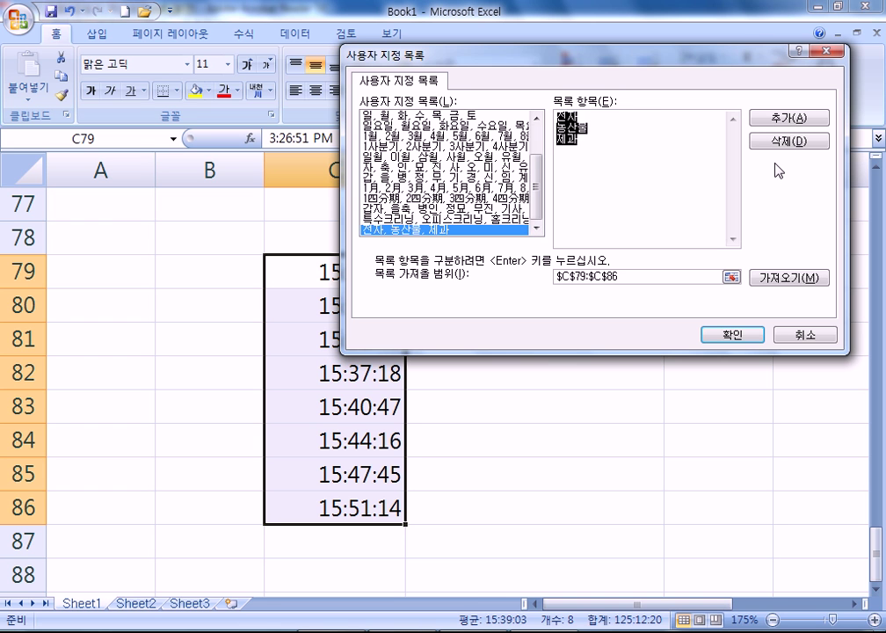
left_click(796, 144)
left_click(409, 359)
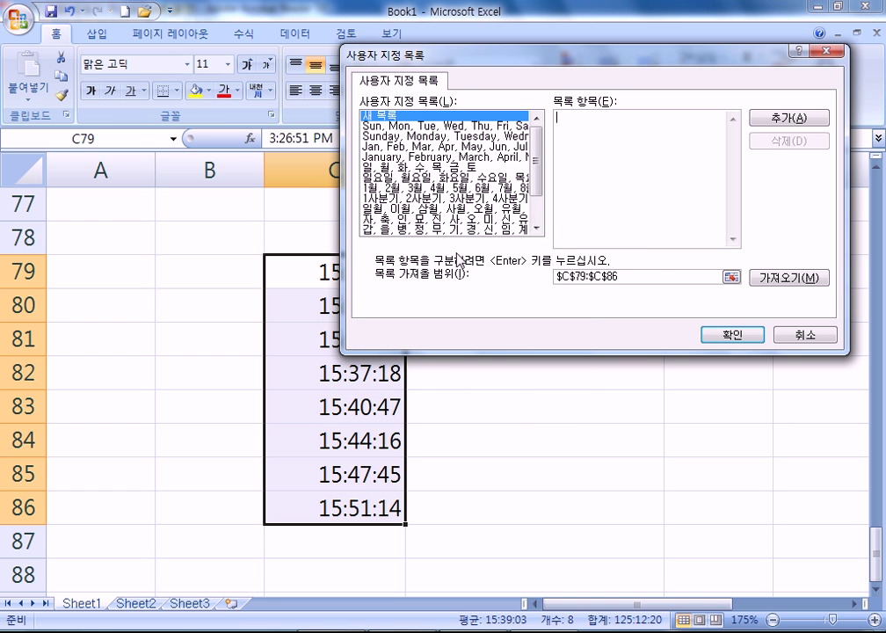
Delete the 특수크리닝, 오피스크리닝, 홈크리닝 custom list and close Excel Options
left_click(446, 227)
scroll(464, 231, "down", 1)
left_click(469, 231)
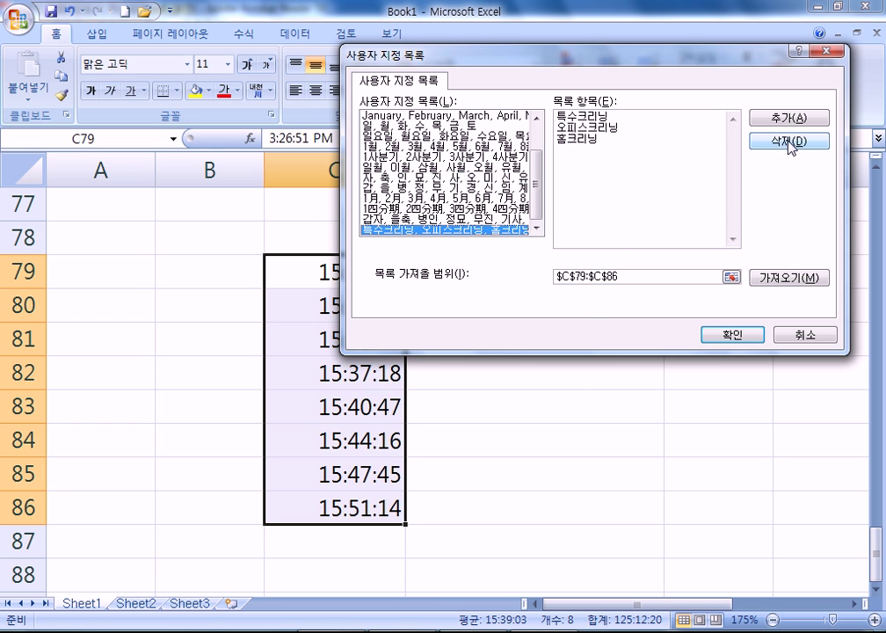
left_click(788, 142)
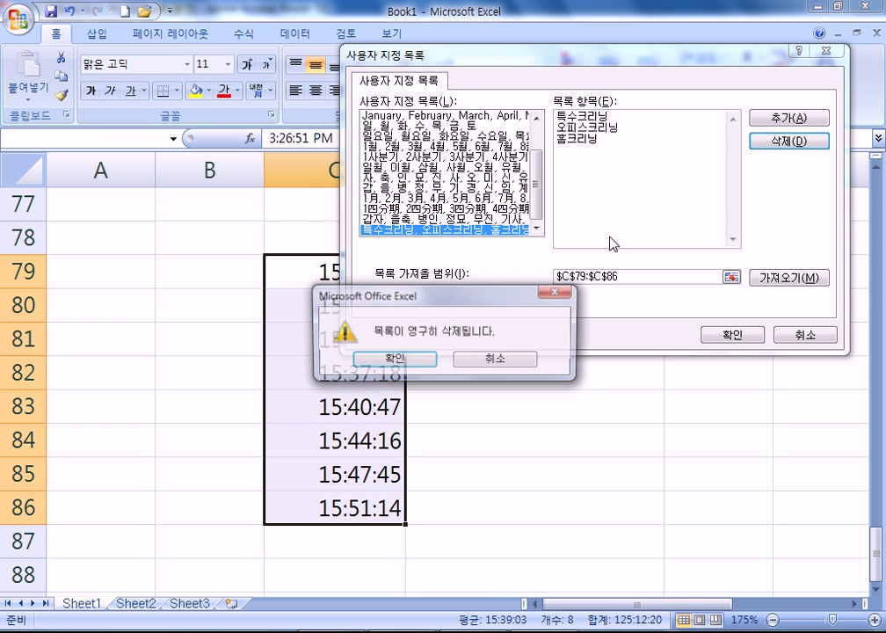
left_click(405, 364)
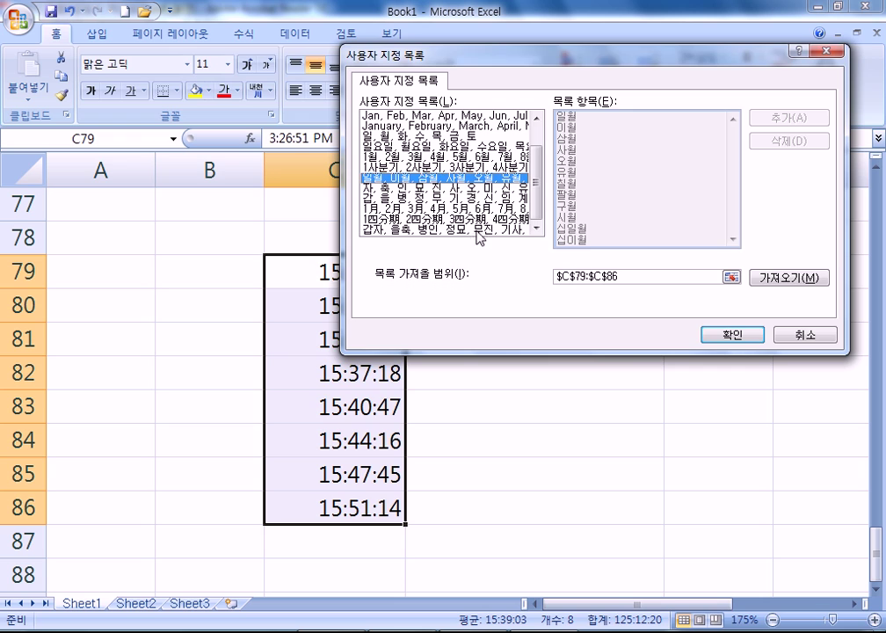
left_click(703, 335)
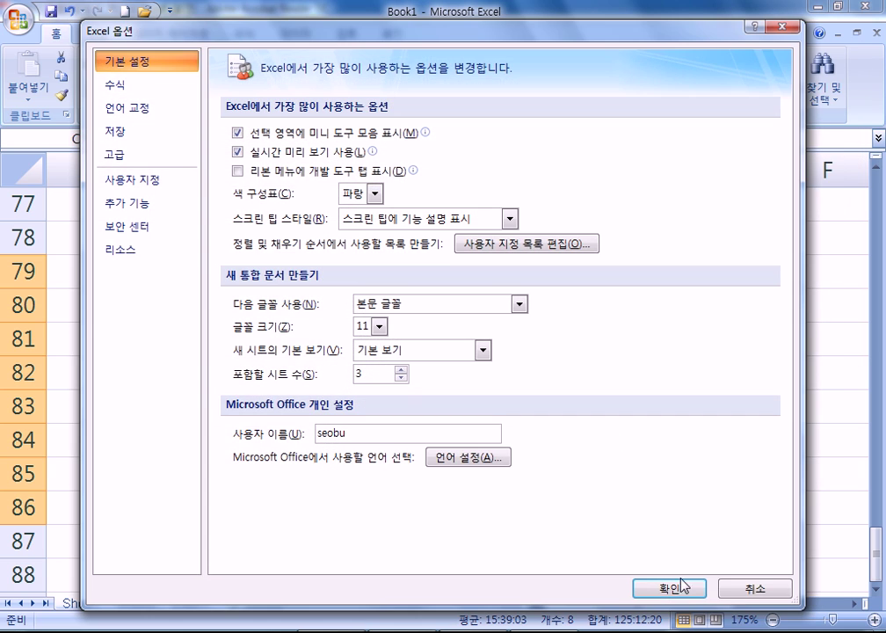
left_click(683, 586)
left_click(597, 265)
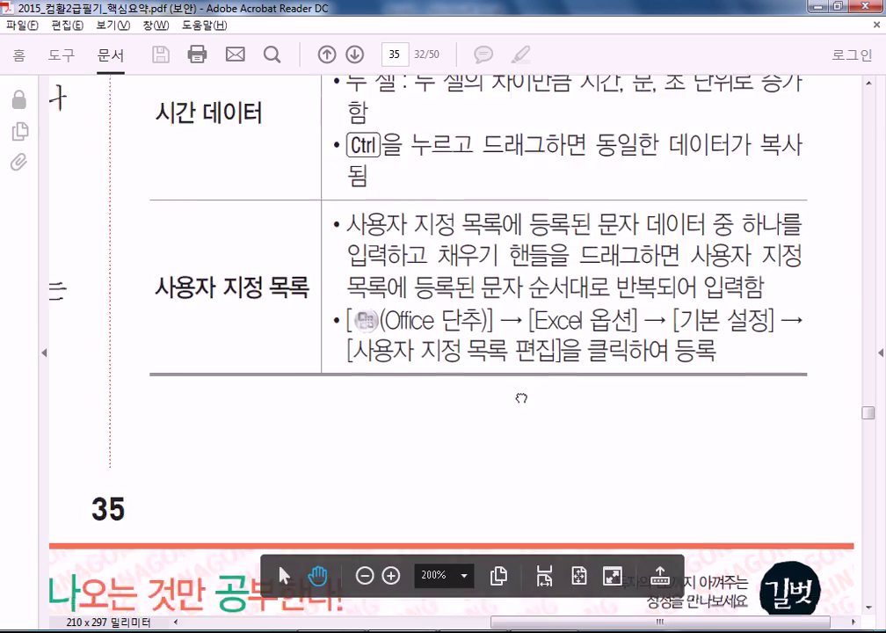
Scroll the PDF's page 36 to show the whole '연속 데이터' dialog figure and its explanation
scroll(340, 332, "down", 10)
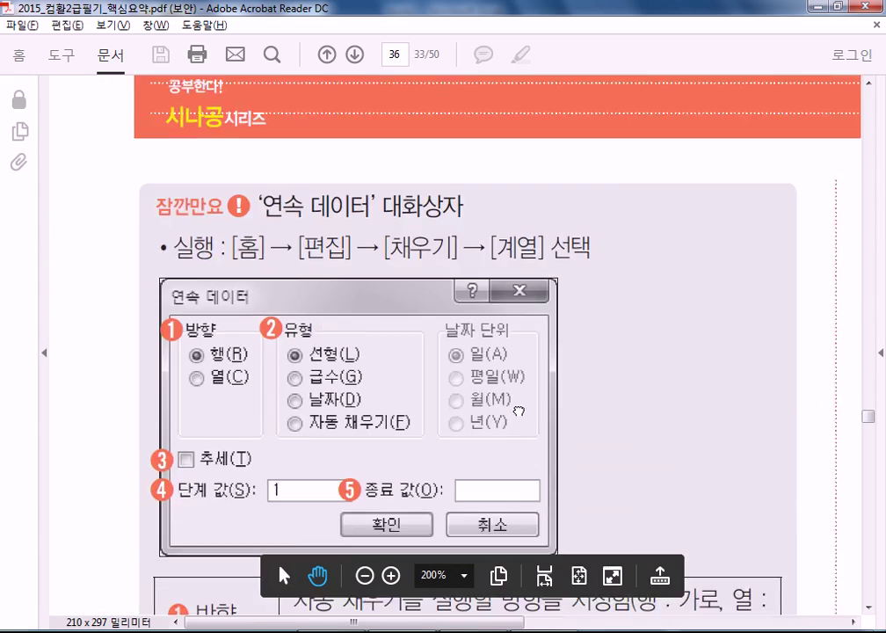
scroll(443, 303, "down", 5)
left_click_drag(403, 214, 335, 500)
scroll(345, 362, "up", 5)
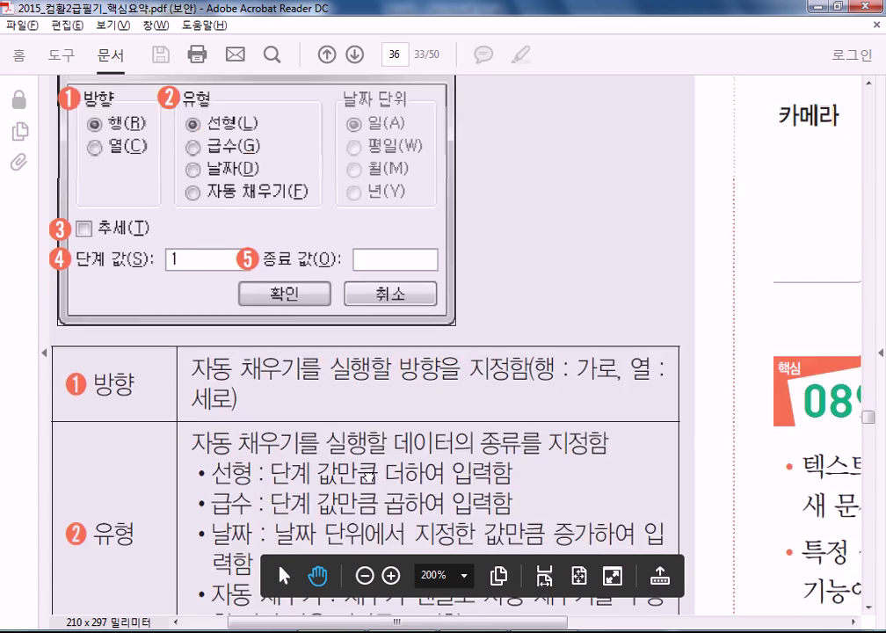
scroll(345, 461, "down", 1)
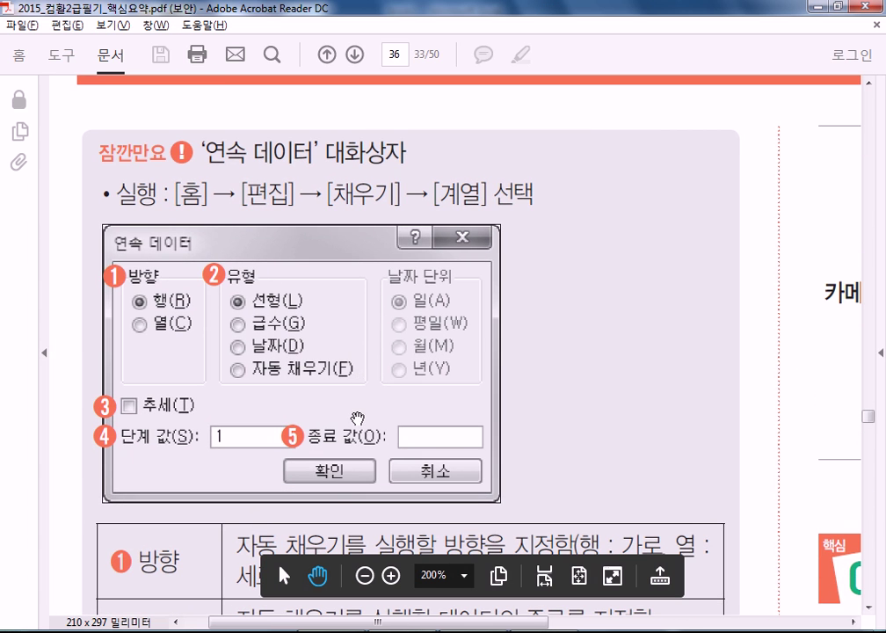
scroll(355, 379, "down", 1)
scroll(359, 416, "up", 1)
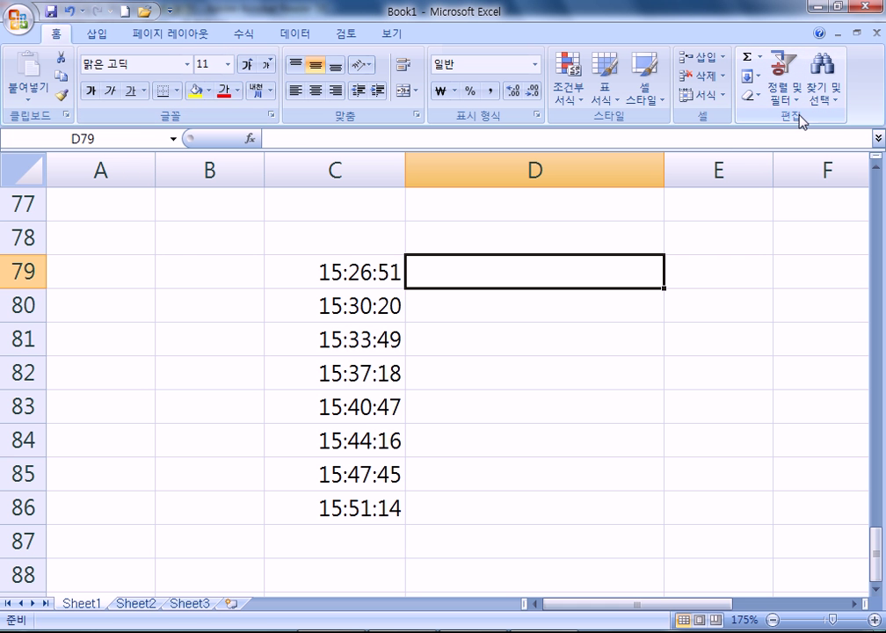
key("alt+Tab")
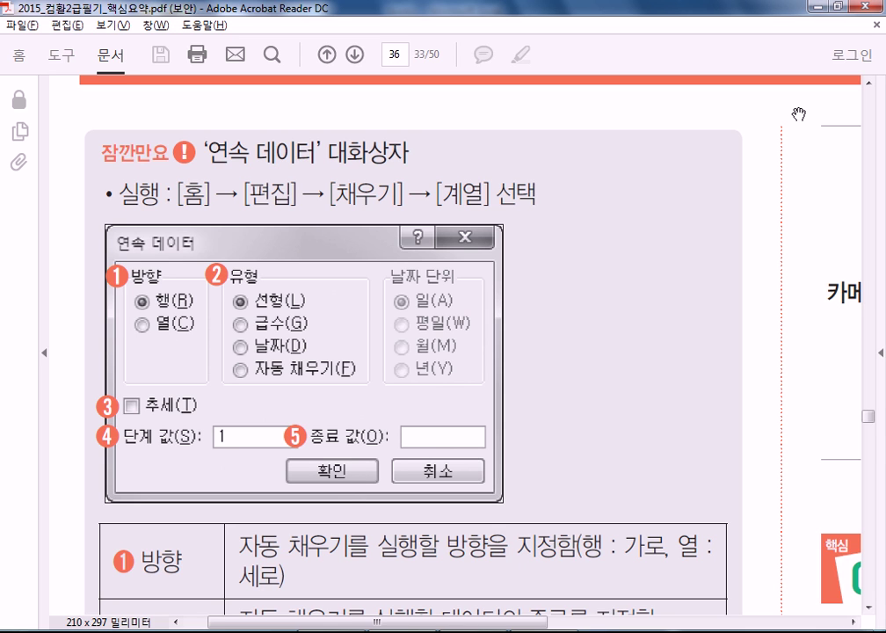
Look over Excel's Fill dropdown choices without applying any
key("alt+Tab")
left_click(759, 77)
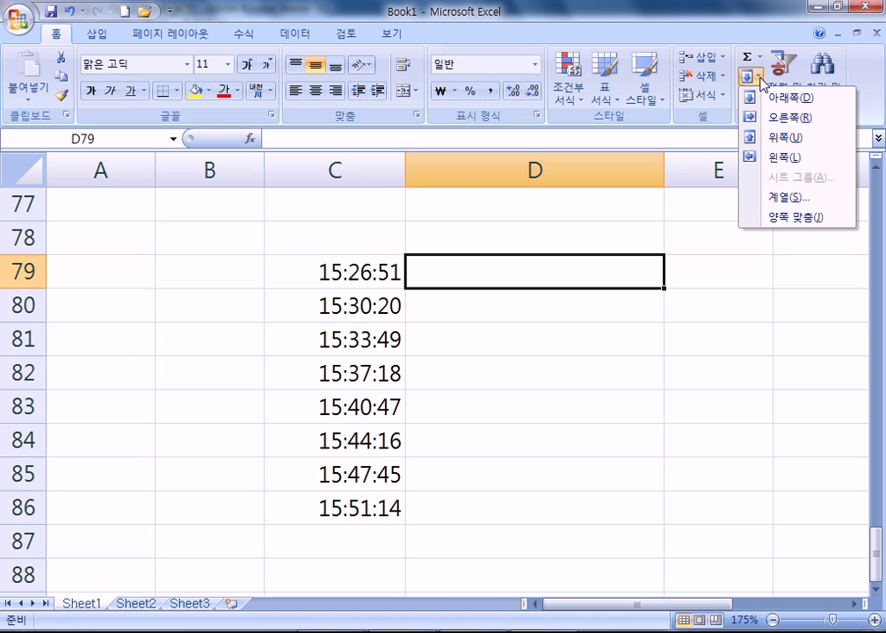
left_click(760, 78)
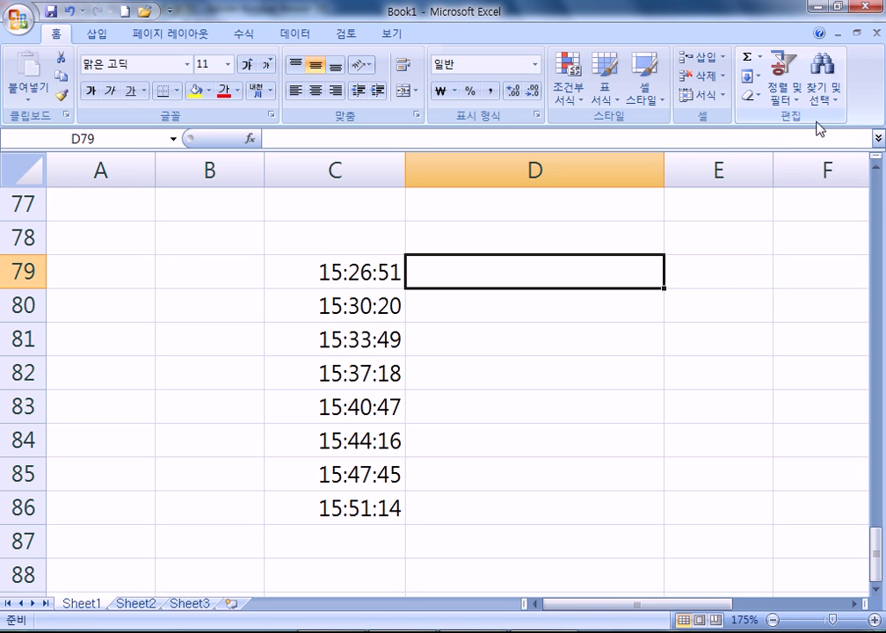
Read down the PDF table of the series dialog's five options to section 088
key("alt+Tab")
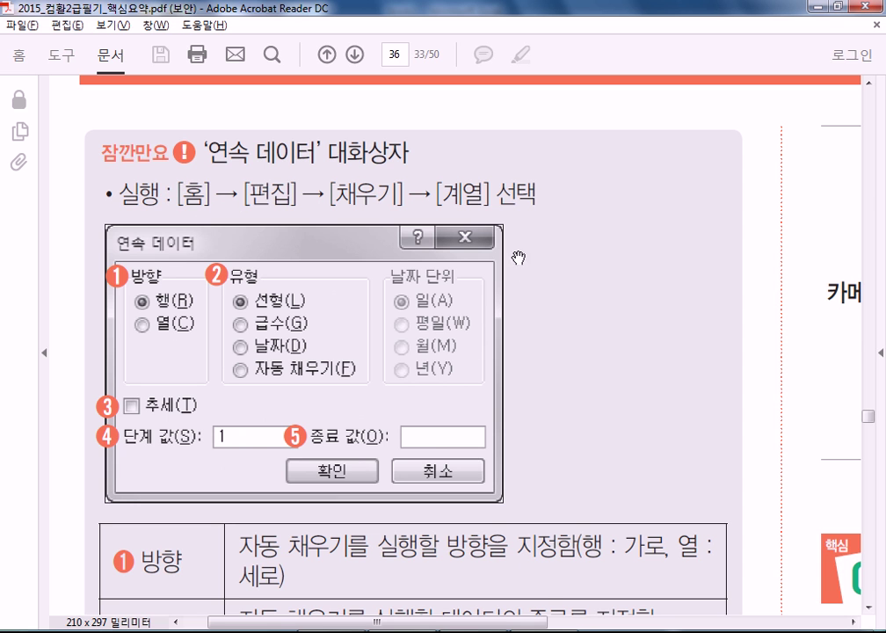
scroll(539, 111, "down", 5)
scroll(490, 177, "down", 3)
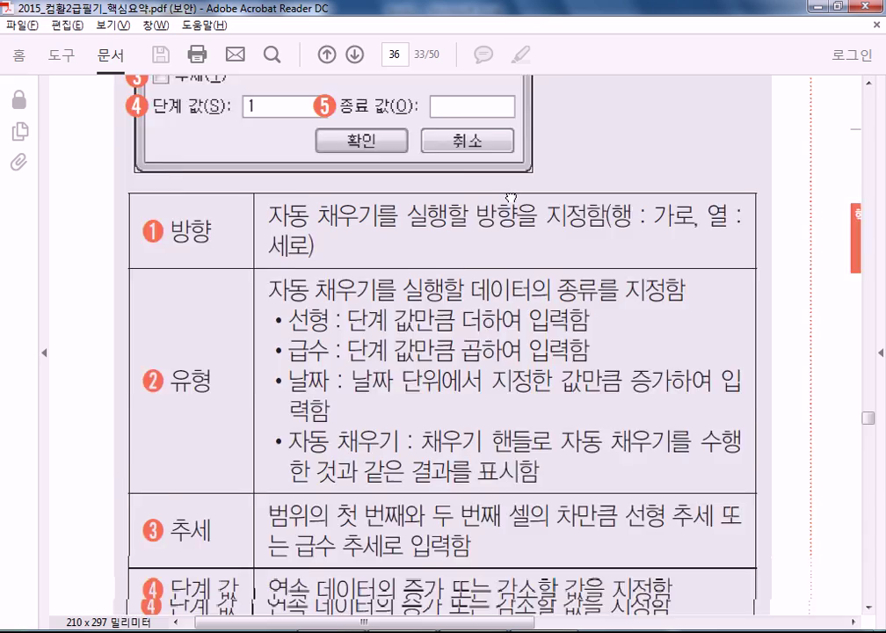
scroll(451, 135, "down", 4)
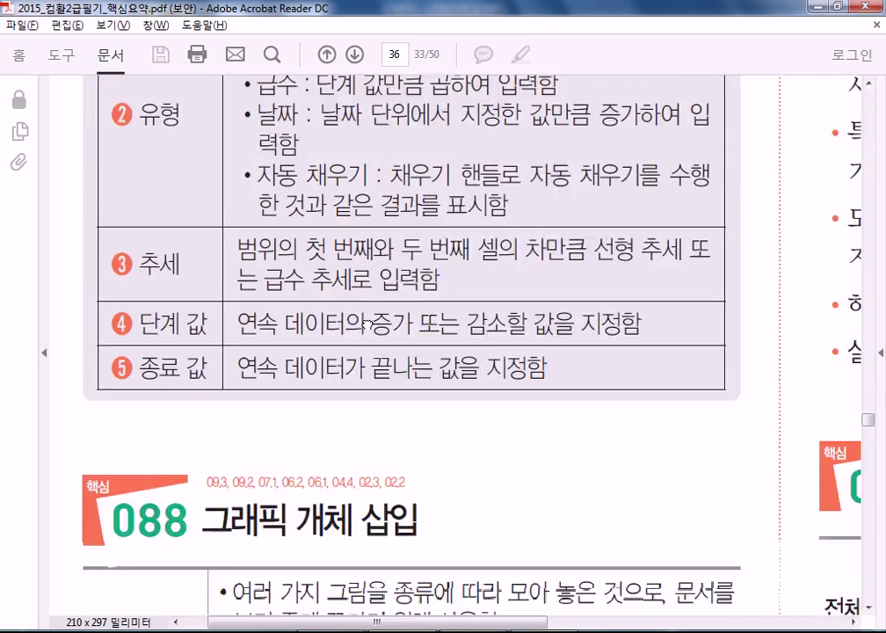
key("alt+Tab")
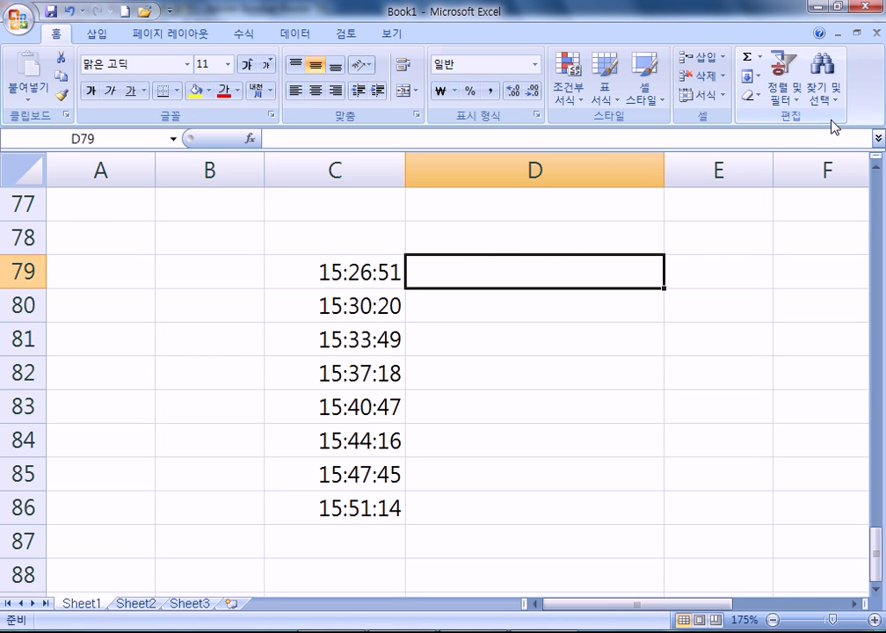
Enter 1 in D78 and 3 in D79
left_click(536, 249)
type("1")
left_click(554, 279)
type("3")
key("Up")
Fill the 1, 3 pattern toward D86 and dismiss the Series settings without applying them
left_click(570, 263, "shift")
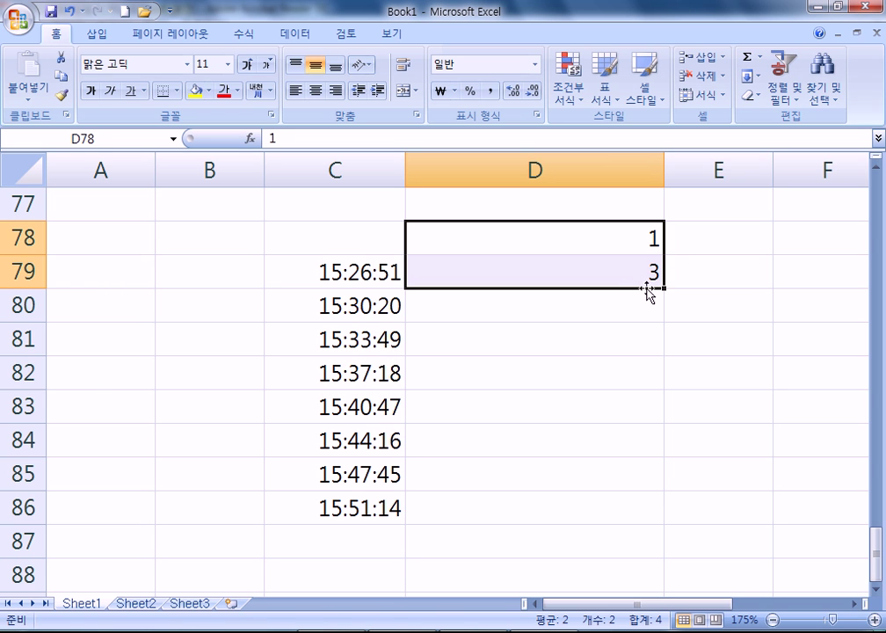
left_click_drag(663, 290, 651, 535)
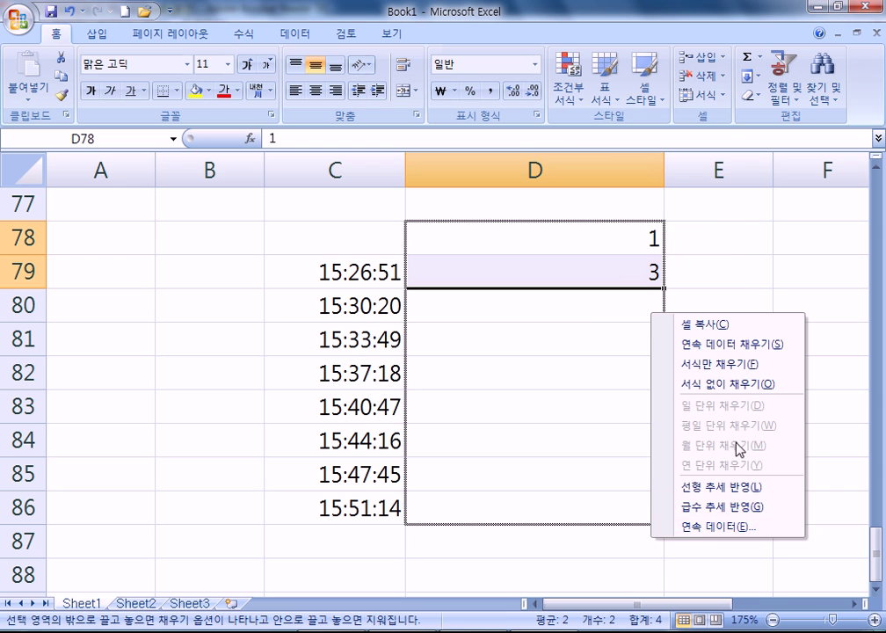
left_click(660, 527)
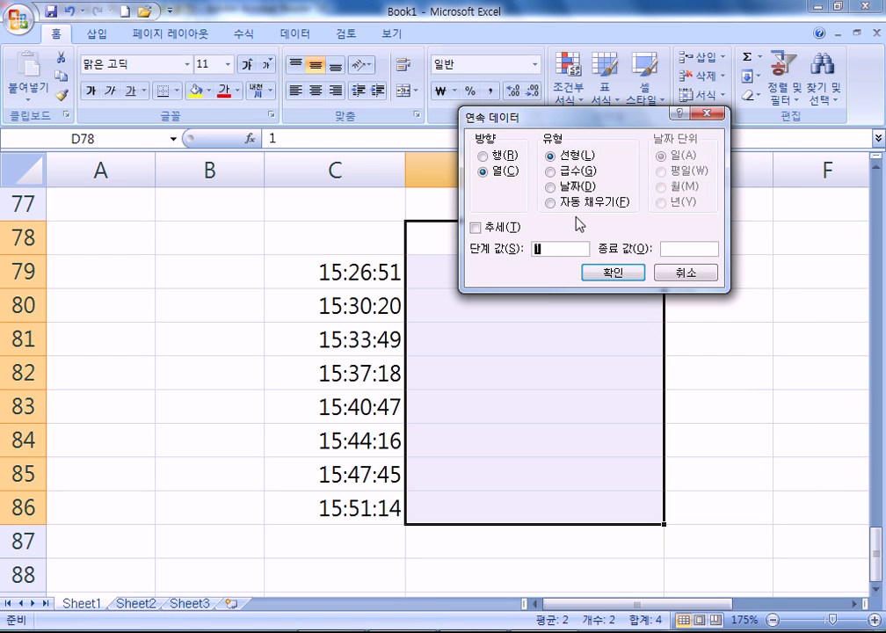
left_click_drag(568, 119, 500, 158)
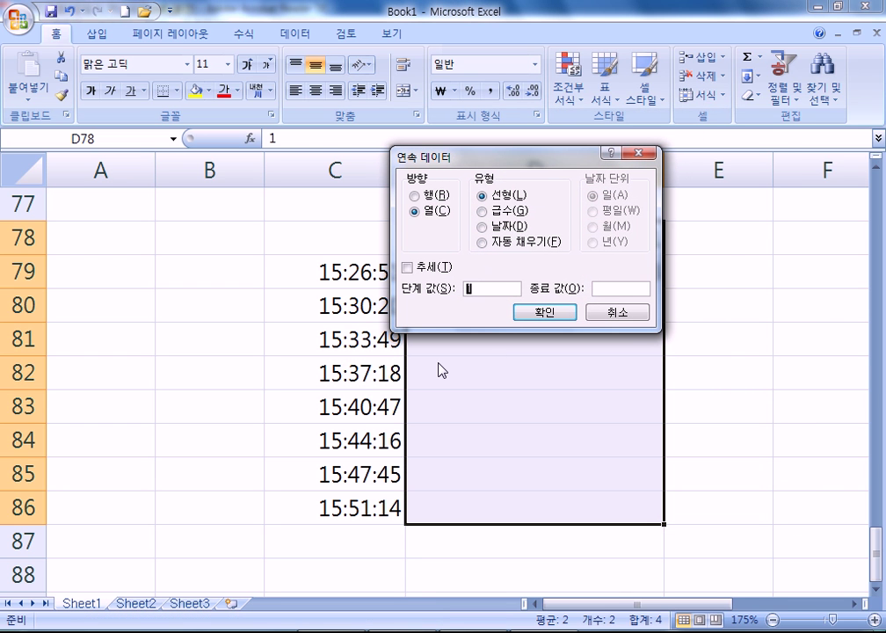
left_click(622, 312)
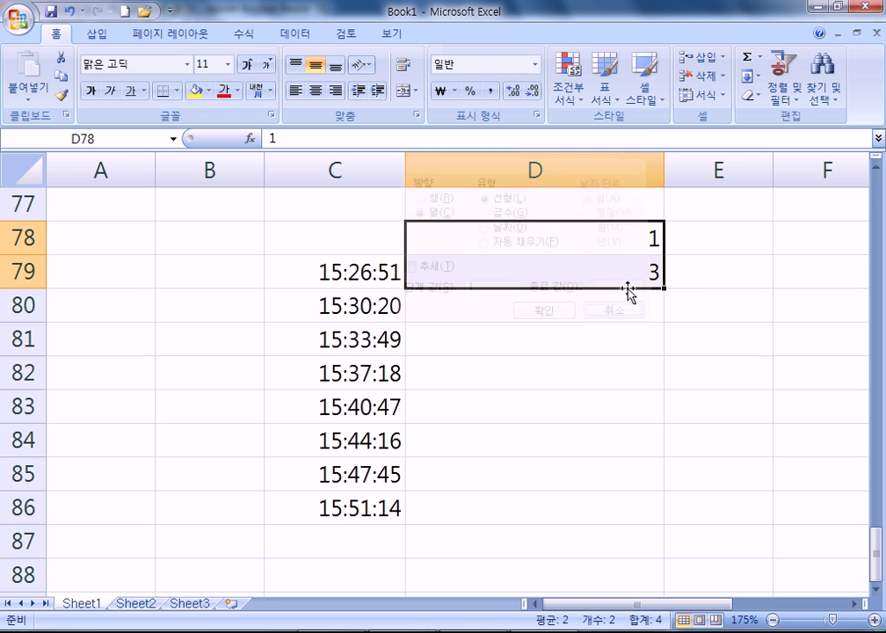
Undo a linear 5, 7, 9 fill and make D78:D86 a growth series 1, 3, 9 … 6561
left_click_drag(664, 289, 667, 387)
key("ctrl+z")
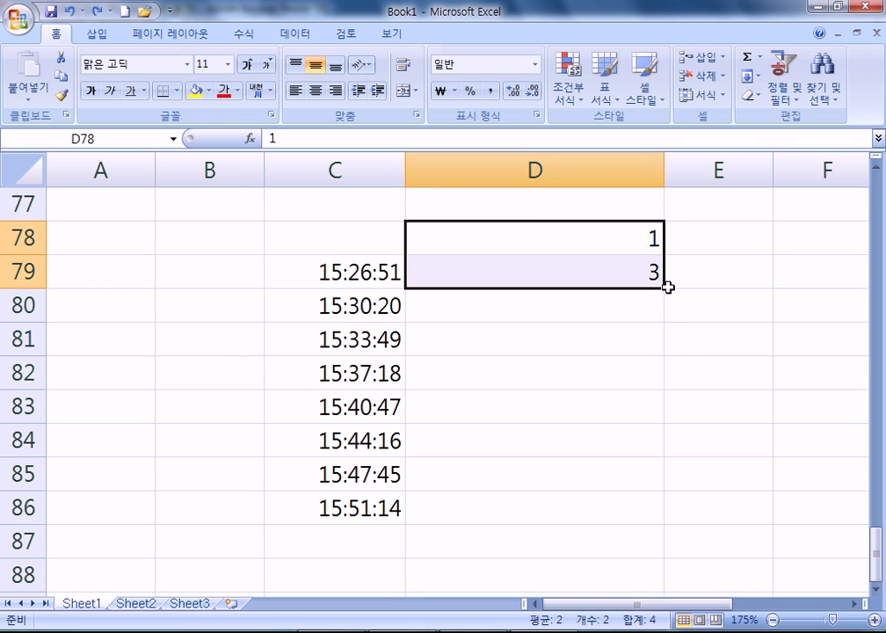
left_click_drag(666, 288, 667, 524)
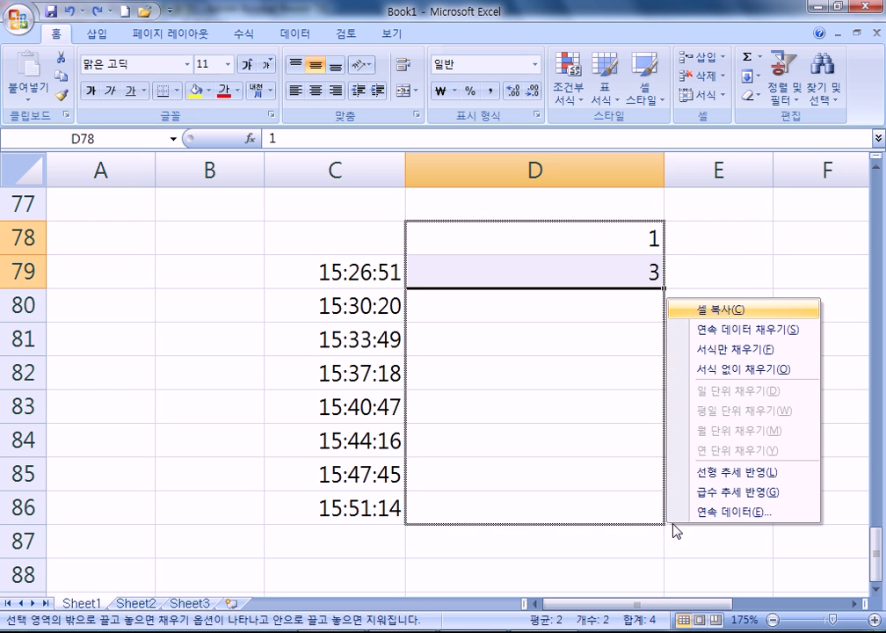
left_click(723, 494)
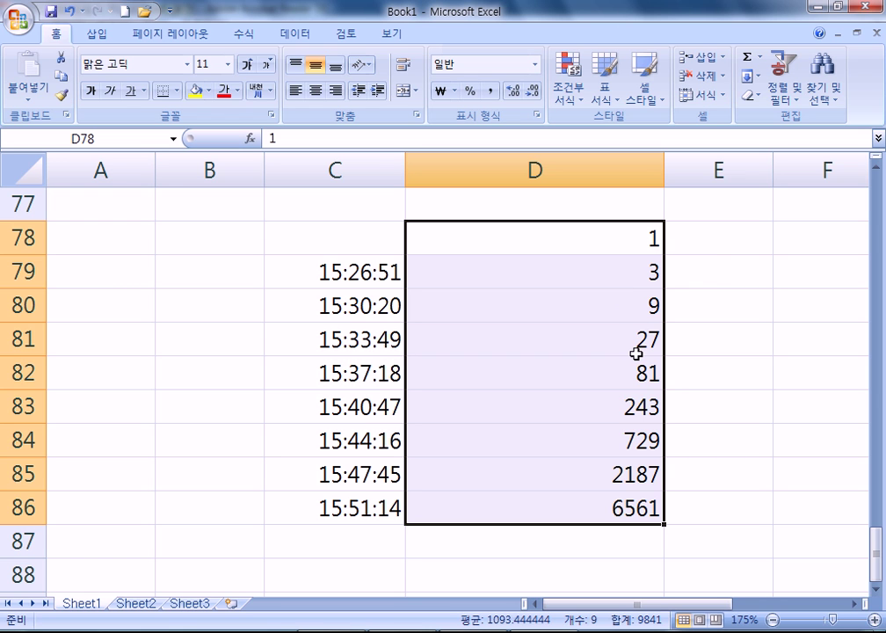
key("ctrl+z")
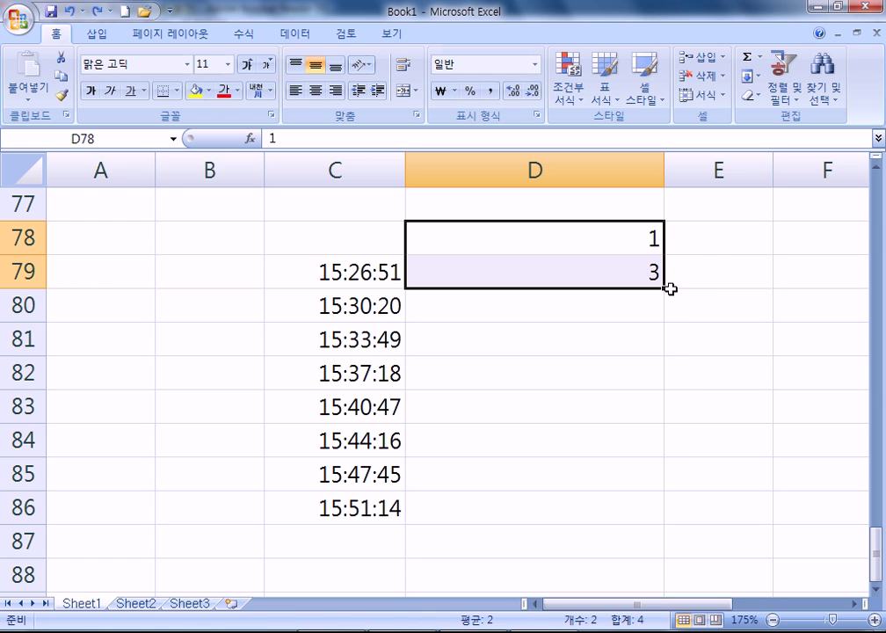
left_click_drag(667, 290, 674, 490)
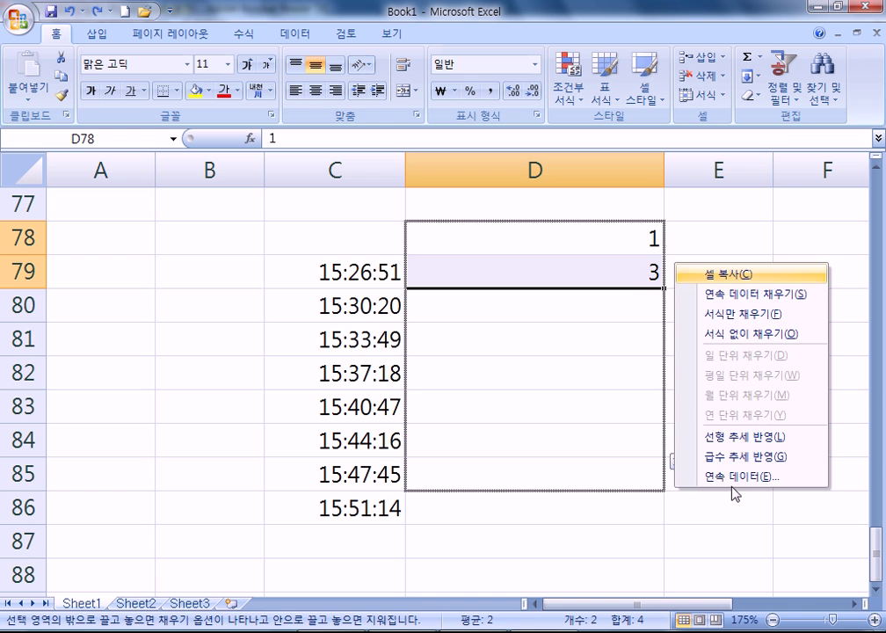
left_click(738, 477)
left_click_drag(499, 165, 347, 70)
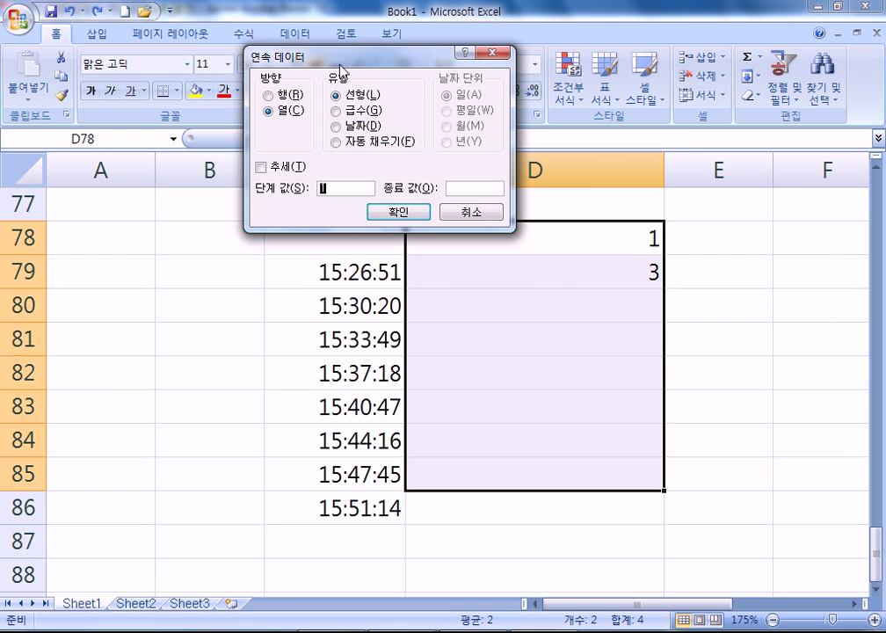
left_click(287, 110)
left_click(358, 110)
left_click(351, 126)
left_click(351, 143)
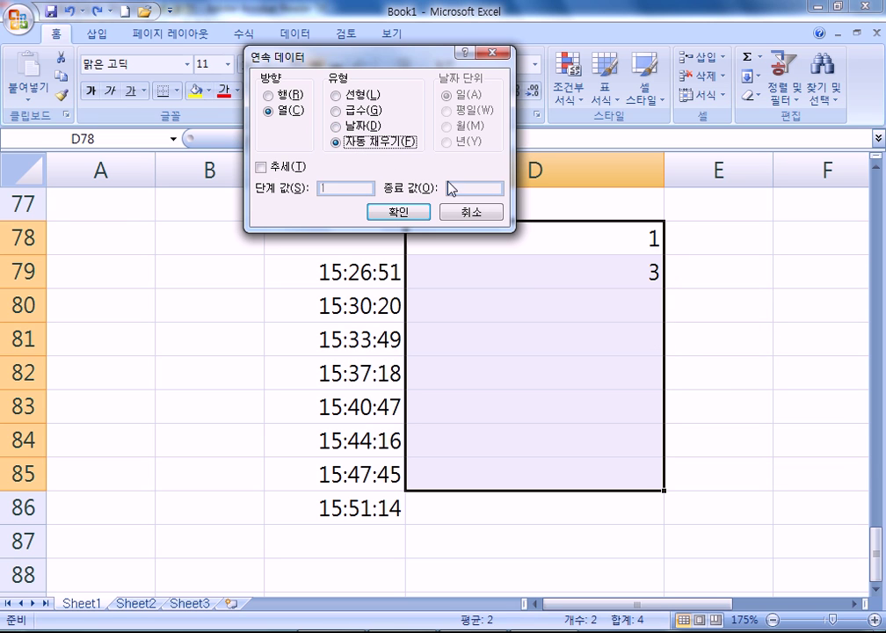
left_click(366, 96)
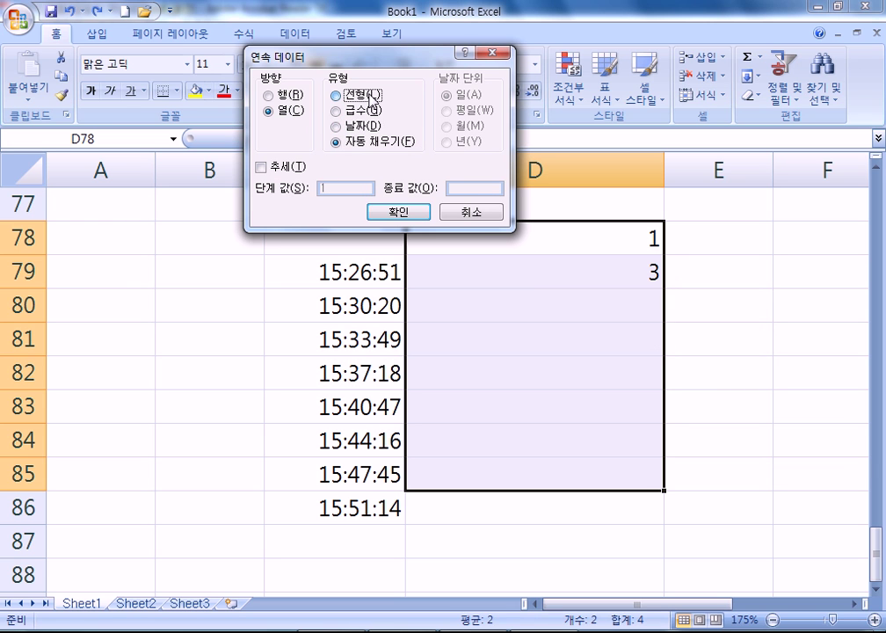
left_click(348, 111)
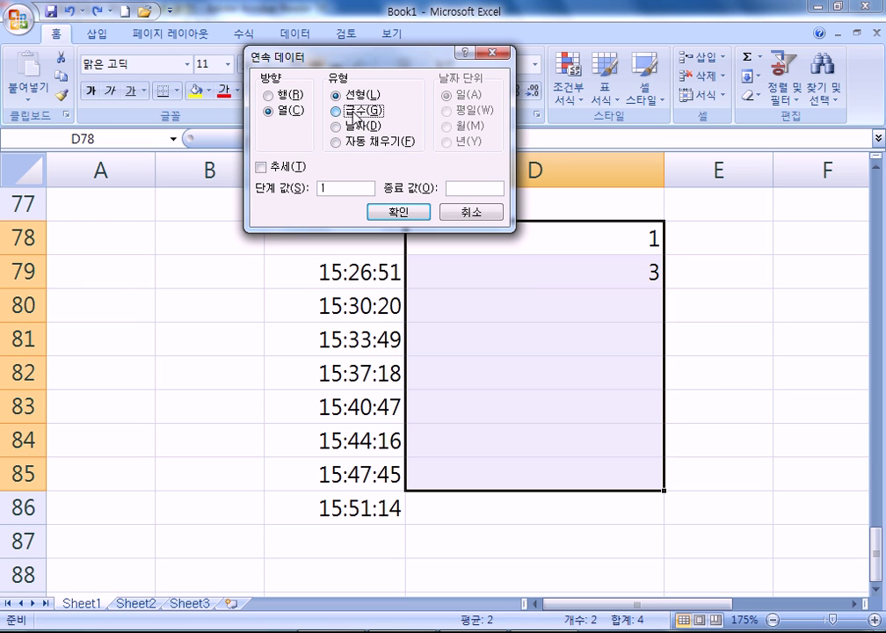
left_click(396, 211)
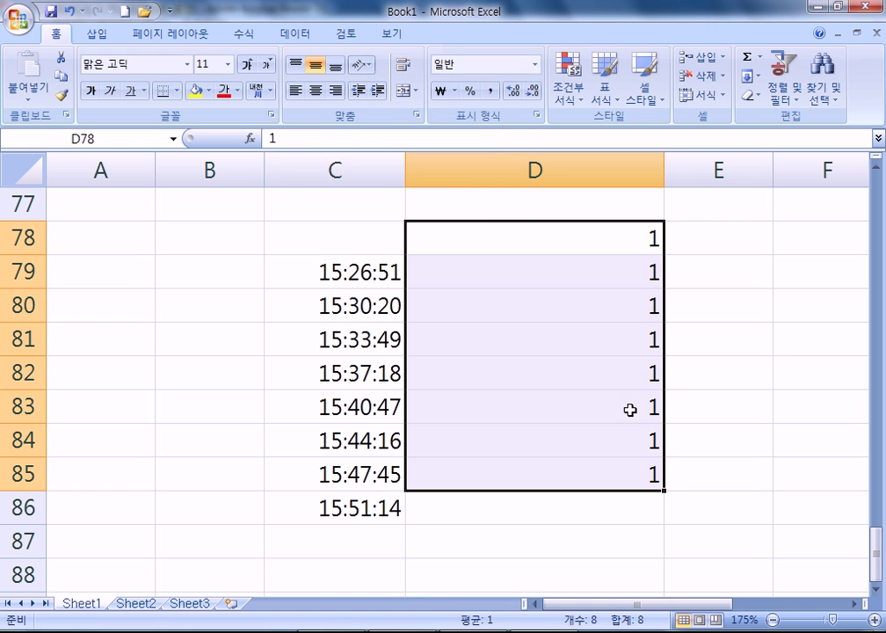
key("ctrl+z")
left_click_drag(665, 287, 659, 423)
left_click(694, 409)
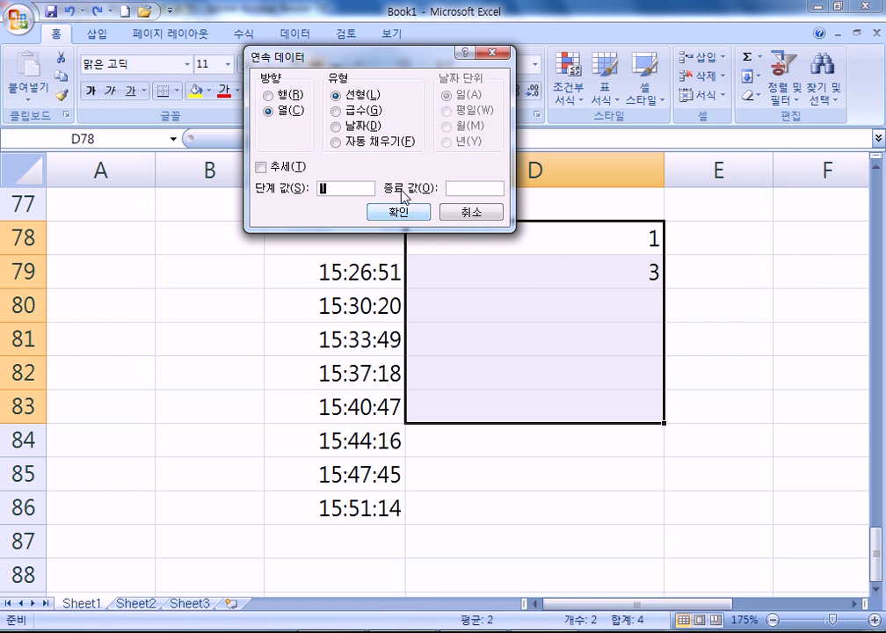
left_click(474, 215)
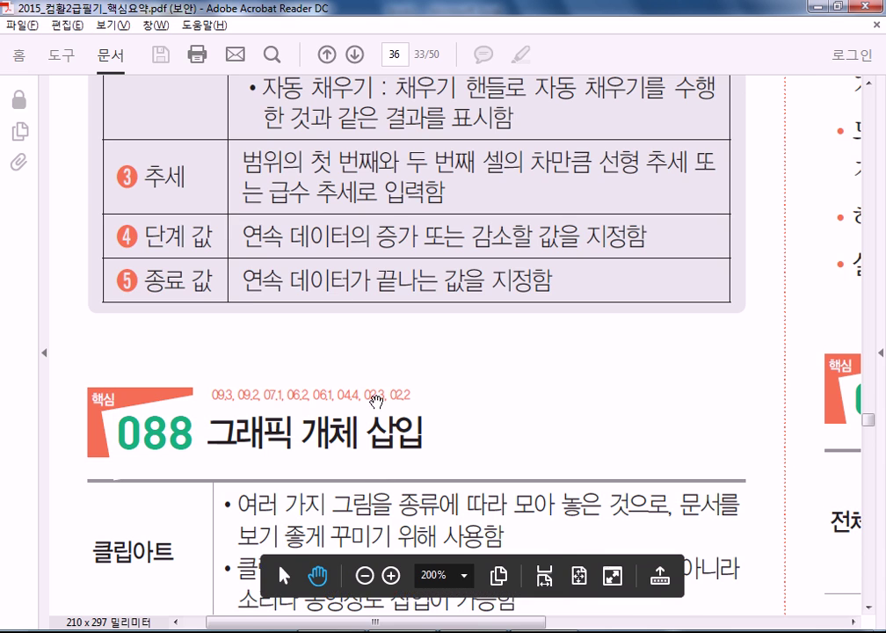
Read the PDF's section 088 on inserting graphic objects down to the WordArt row
scroll(386, 361, "down", 5)
left_click_drag(400, 333, 400, 422)
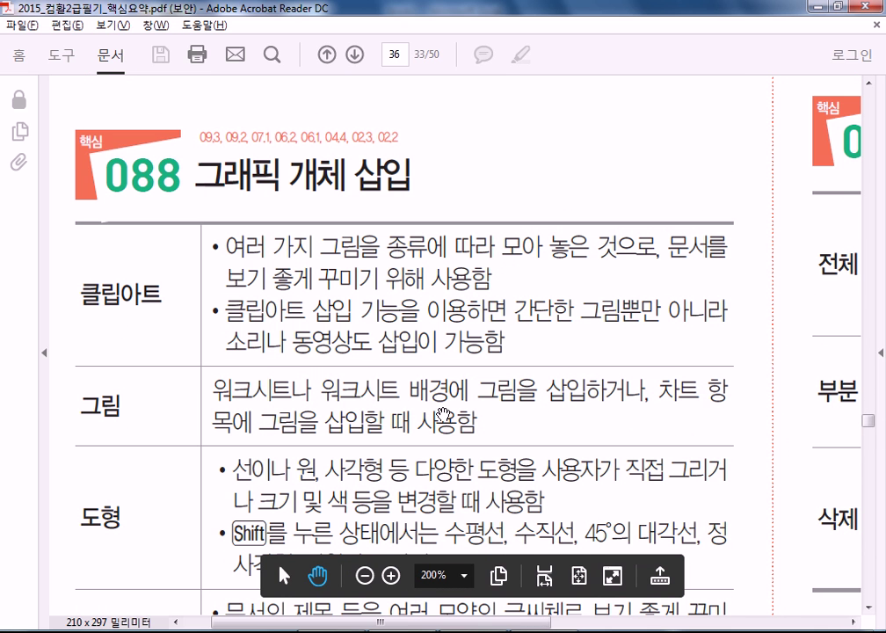
scroll(457, 388, "down", 1)
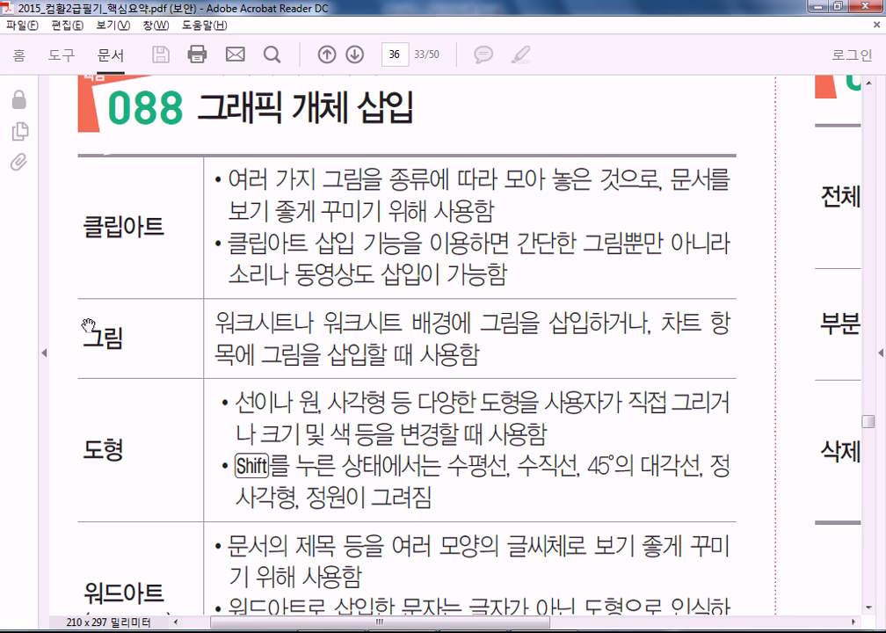
scroll(268, 305, "down", 4)
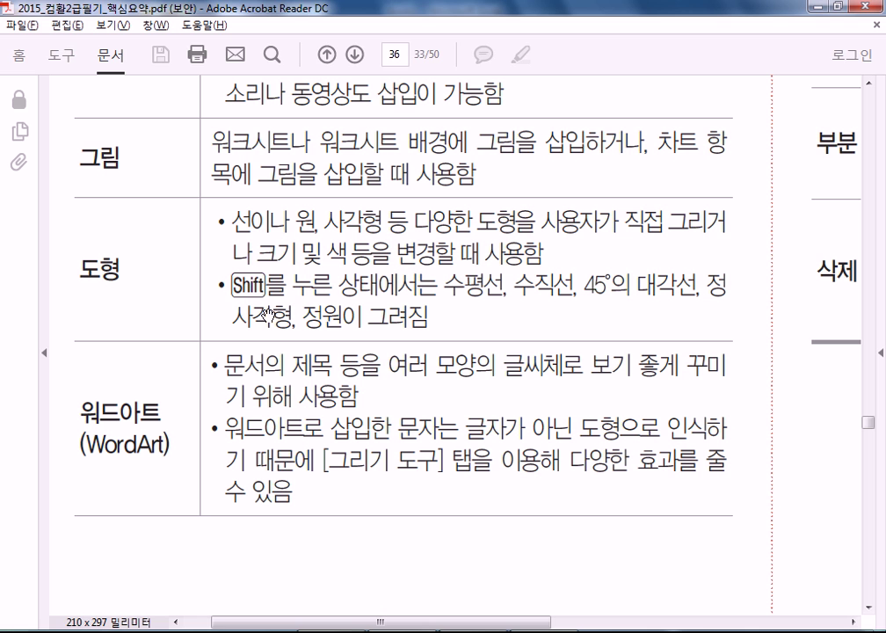
key("alt+Tab")
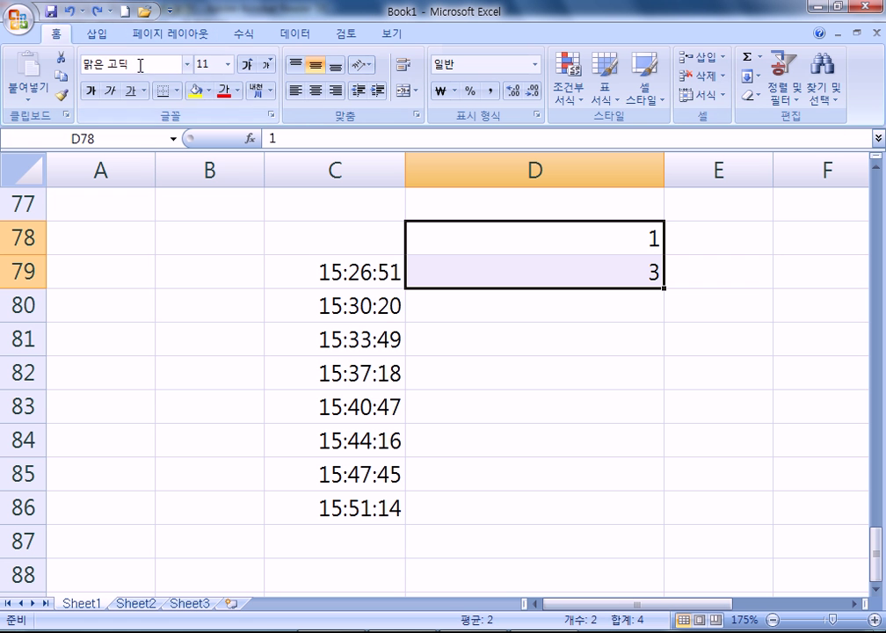
left_click(96, 34)
left_click(183, 85)
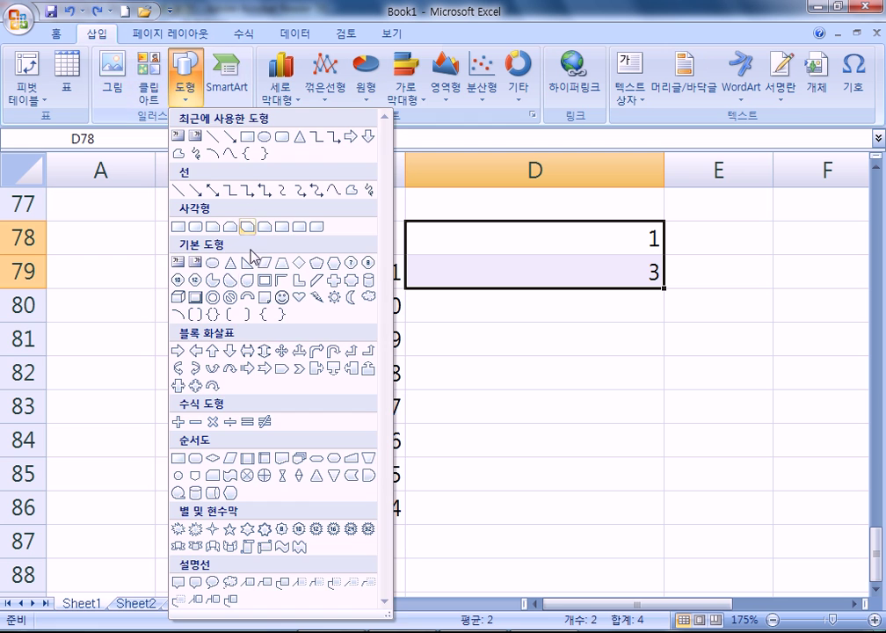
left_click(179, 227)
key("alt")
mouse_move(462, 319)
left_mouse_down()
mouse_move(536, 362)
mouse_move(650, 474)
mouse_move(679, 535)
mouse_move(530, 411)
mouse_move(655, 535)
left_mouse_up()
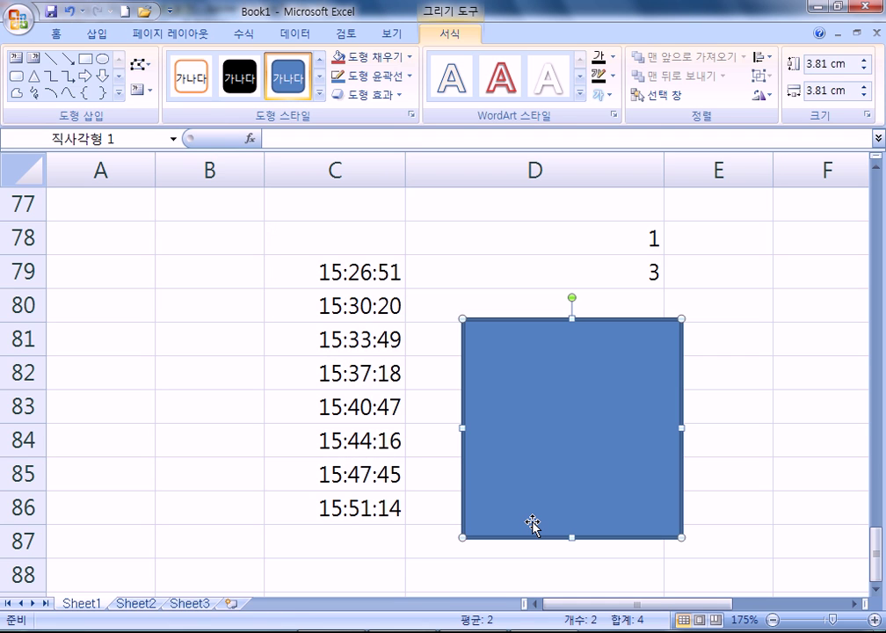
key("Delete")
left_click(95, 33)
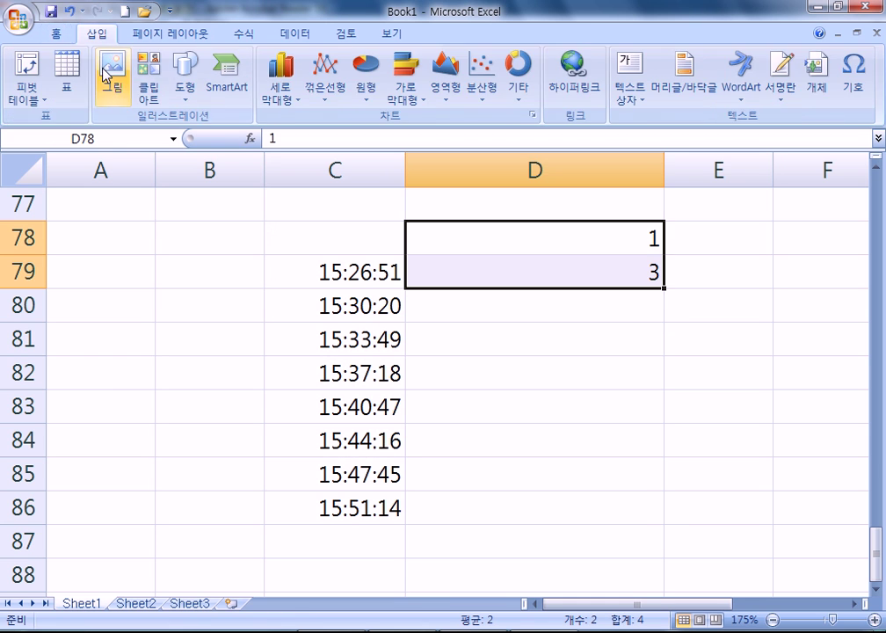
left_click(185, 86)
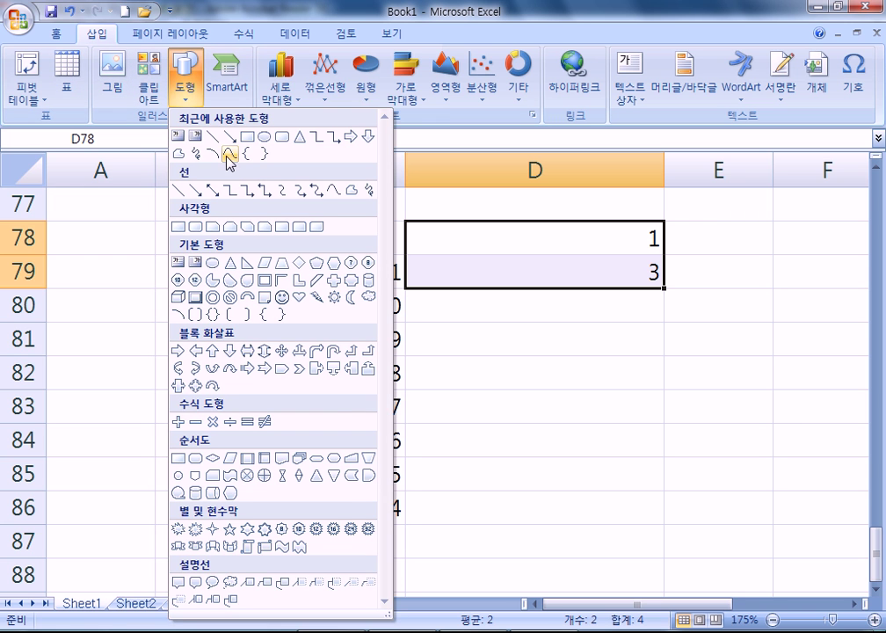
left_click(212, 140)
mouse_move(426, 305)
left_mouse_down()
mouse_move(714, 339)
mouse_move(799, 279)
mouse_move(785, 329)
mouse_move(786, 287)
mouse_move(682, 291)
mouse_move(794, 304)
mouse_move(446, 471)
mouse_move(468, 476)
mouse_move(534, 463)
mouse_move(599, 378)
mouse_move(478, 449)
mouse_move(556, 417)
mouse_move(611, 323)
mouse_move(404, 474)
mouse_move(125, 300)
mouse_move(154, 468)
mouse_move(176, 440)
mouse_move(793, 341)
mouse_move(766, 297)
mouse_move(607, 291)
mouse_move(579, 519)
mouse_move(585, 474)
mouse_move(672, 312)
mouse_move(441, 482)
mouse_move(682, 304)
left_mouse_up()
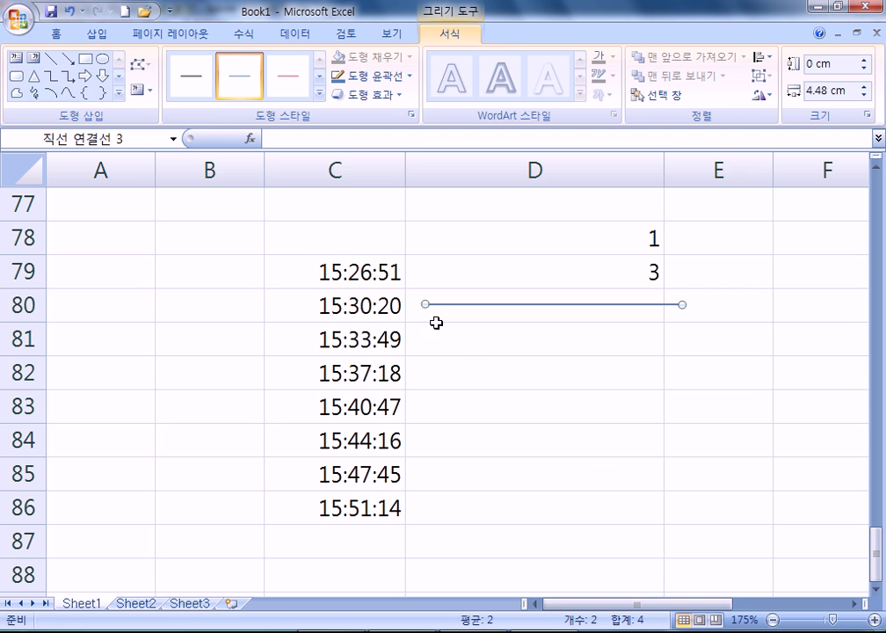
left_click_drag(527, 237, 530, 405)
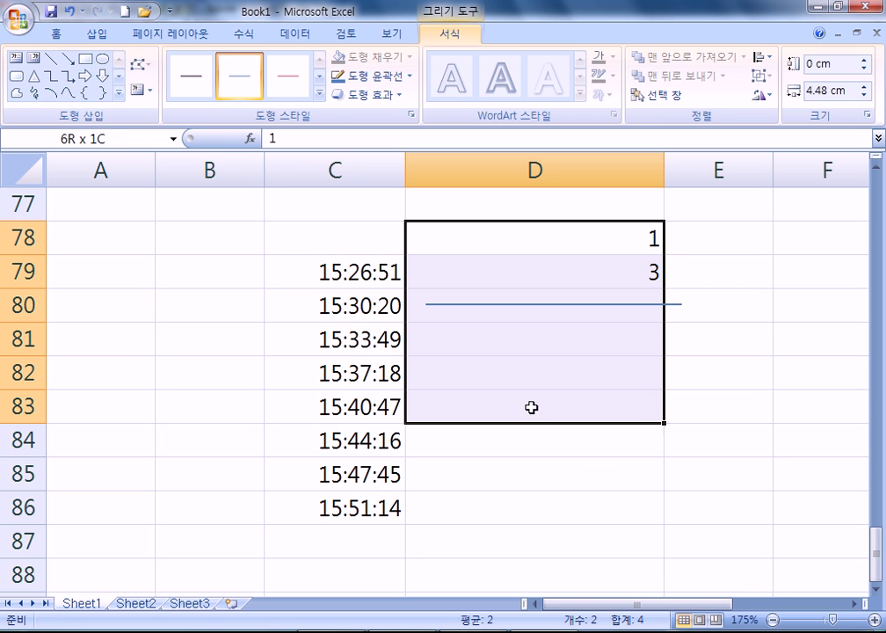
left_click(97, 35)
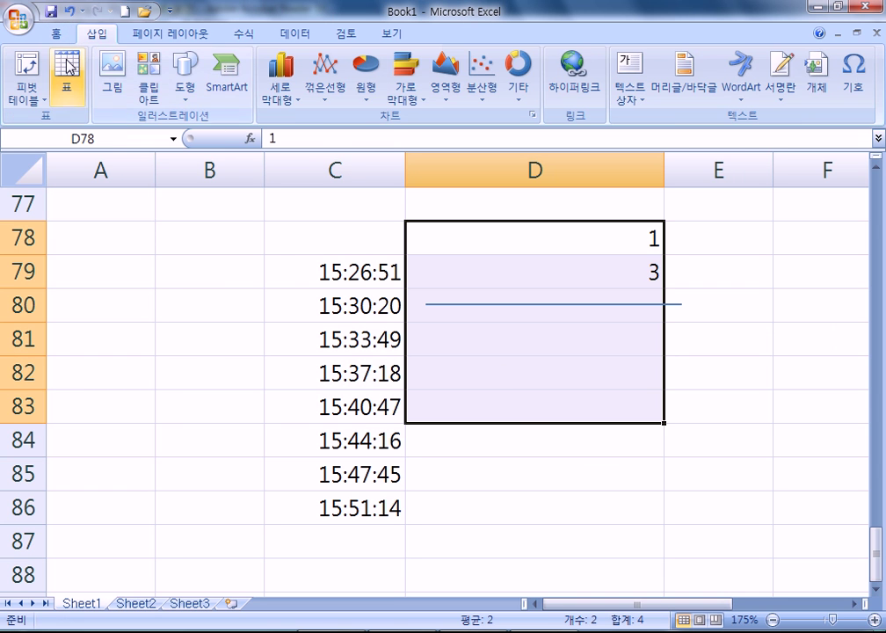
left_click(183, 84)
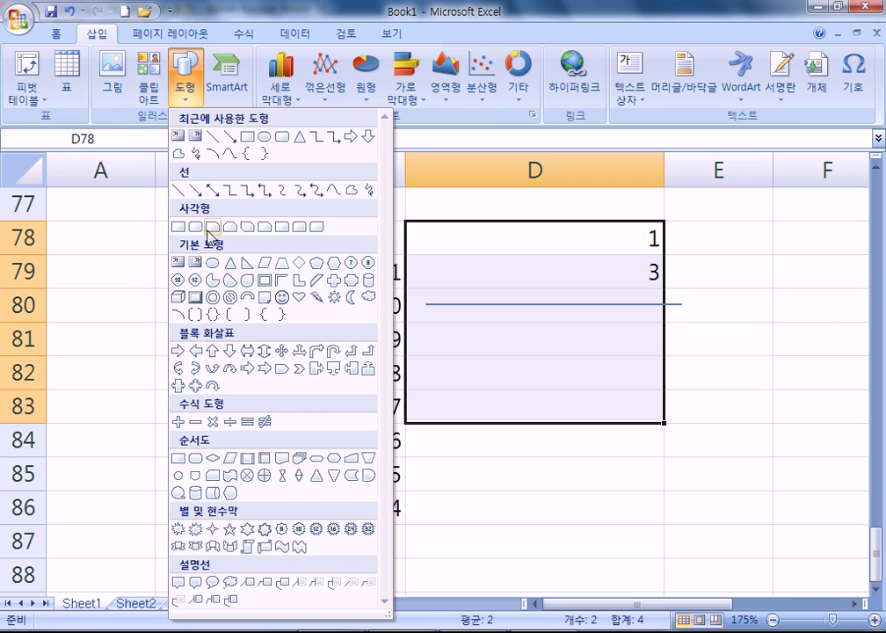
left_click(212, 262)
mouse_move(456, 348)
left_mouse_down()
mouse_move(558, 416)
mouse_move(647, 492)
left_mouse_up()
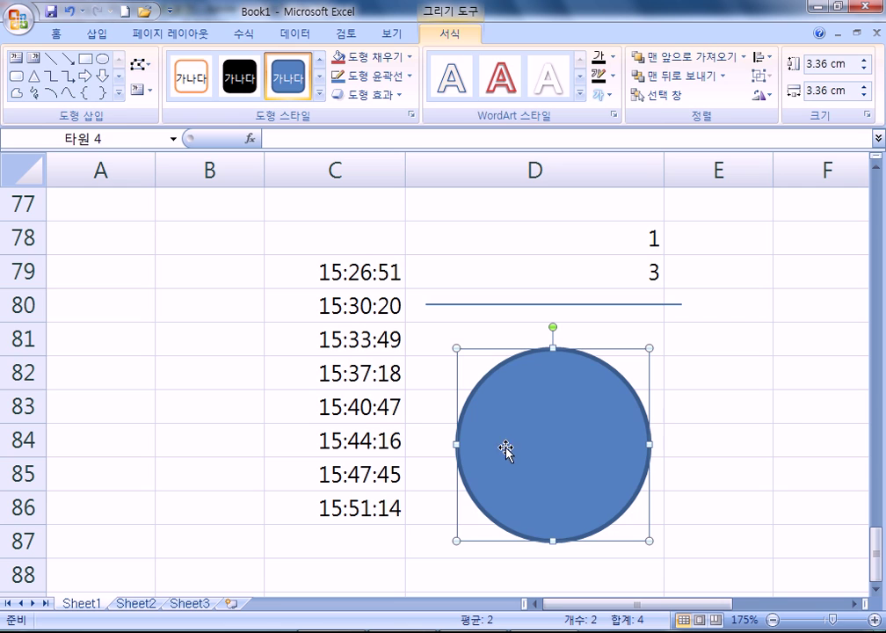
key("Delete")
left_click(506, 304)
key("Delete")
left_click(535, 364)
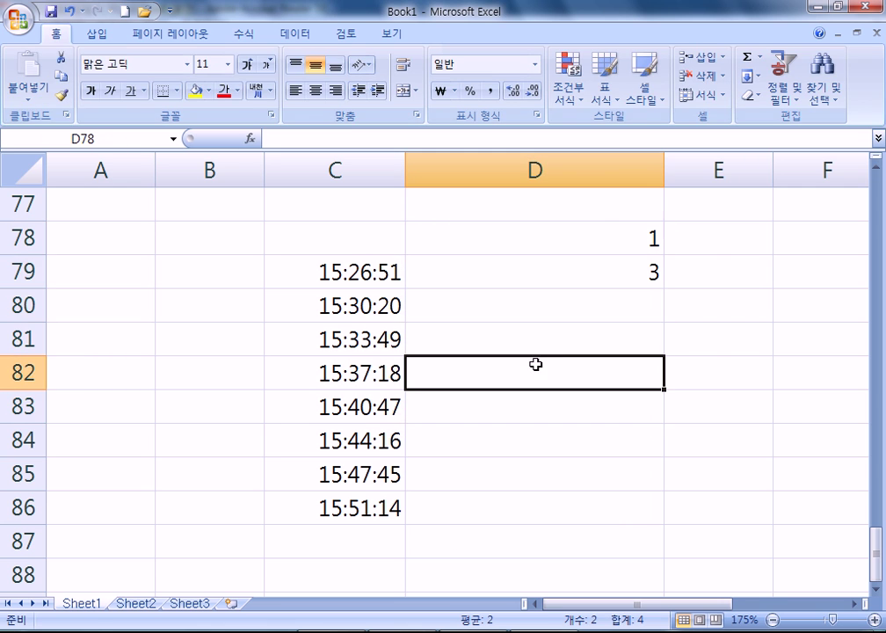
key("alt+Tab")
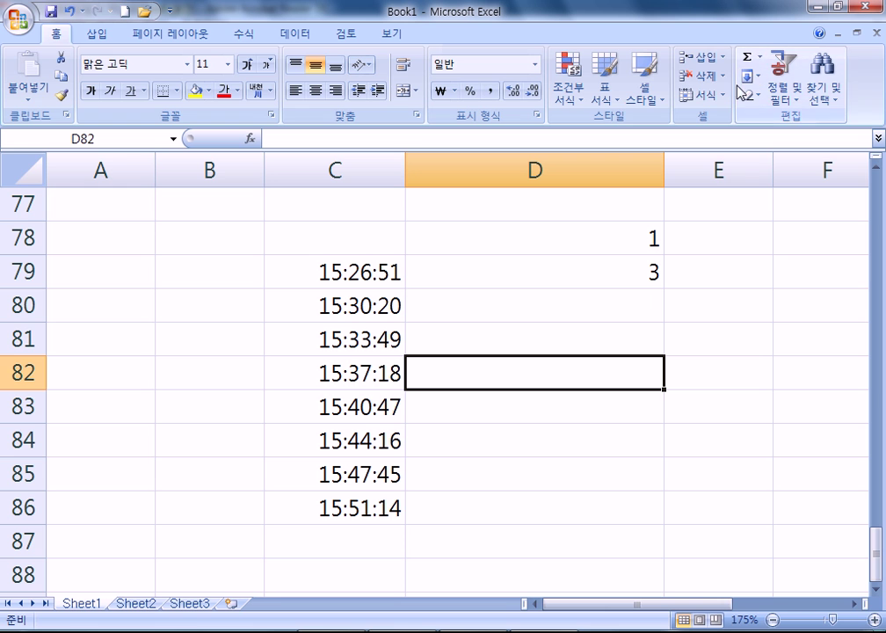
left_click(101, 26)
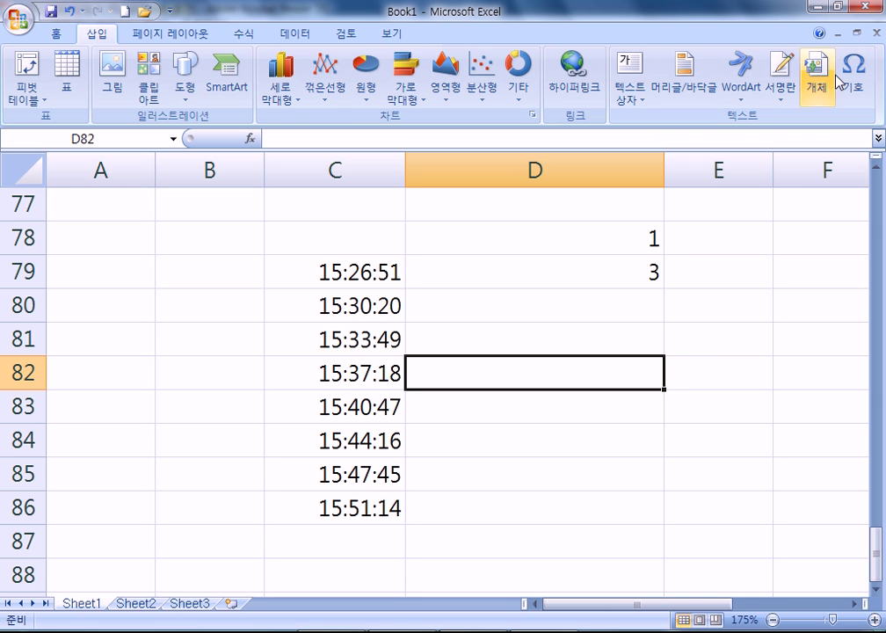
left_click(741, 92)
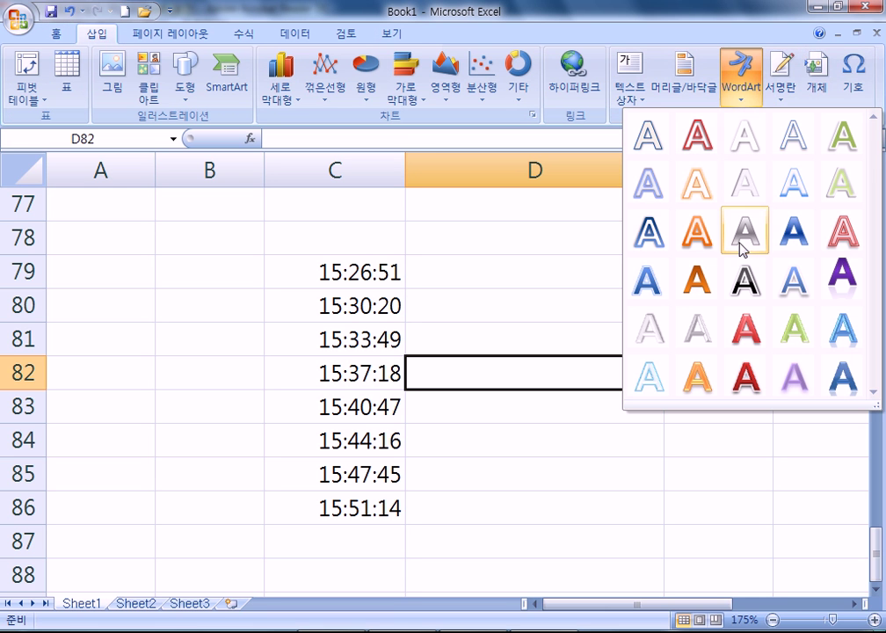
left_click(652, 146)
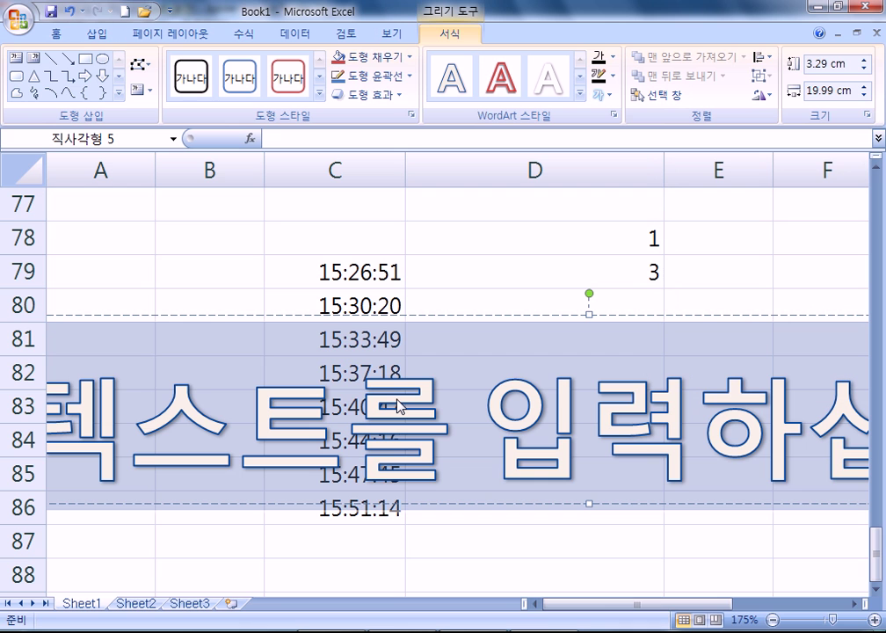
key("Delete")
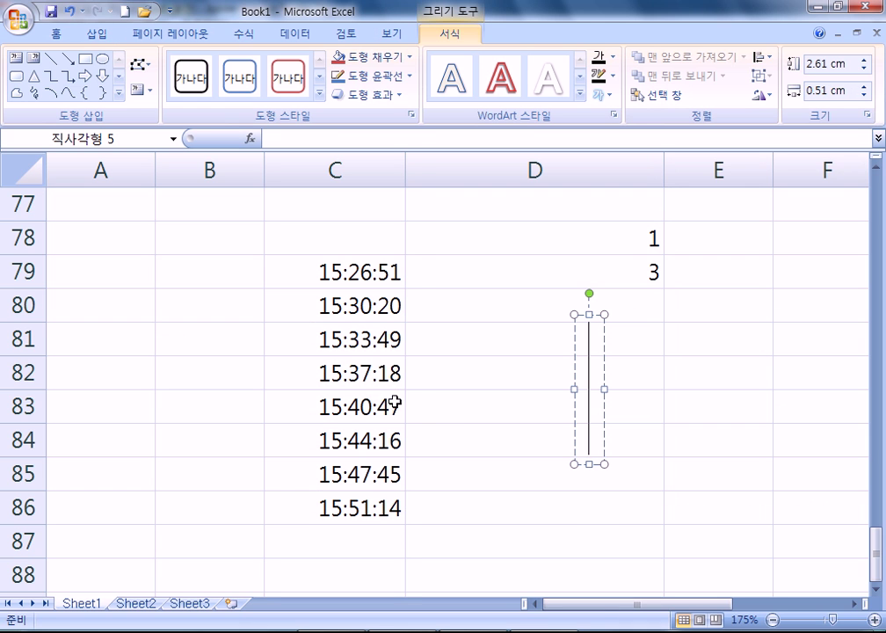
key("Escape")
key("Delete")
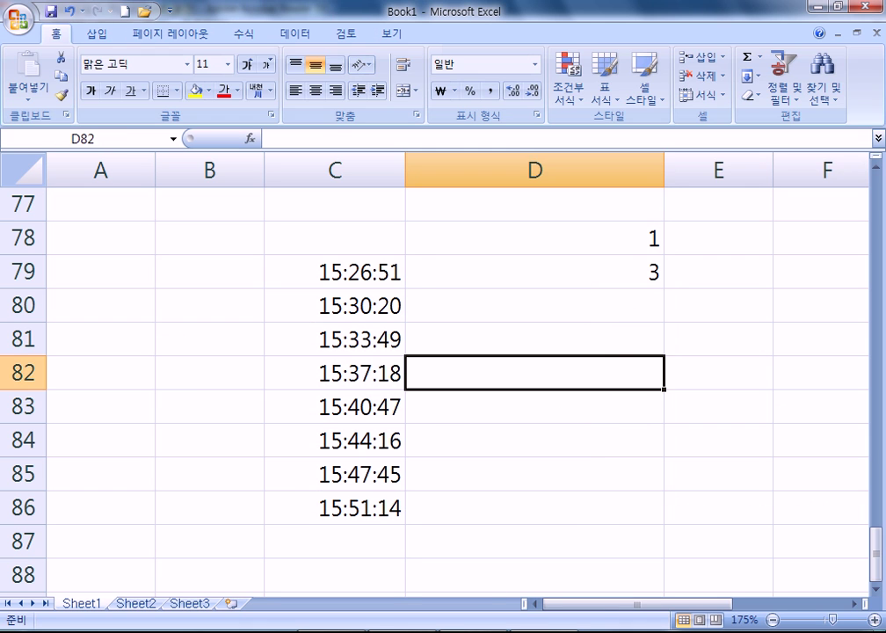
key("alt+Tab")
Scroll the PDF to center the 카메라 table on page 36 and read it
scroll(552, 398, "down", 4)
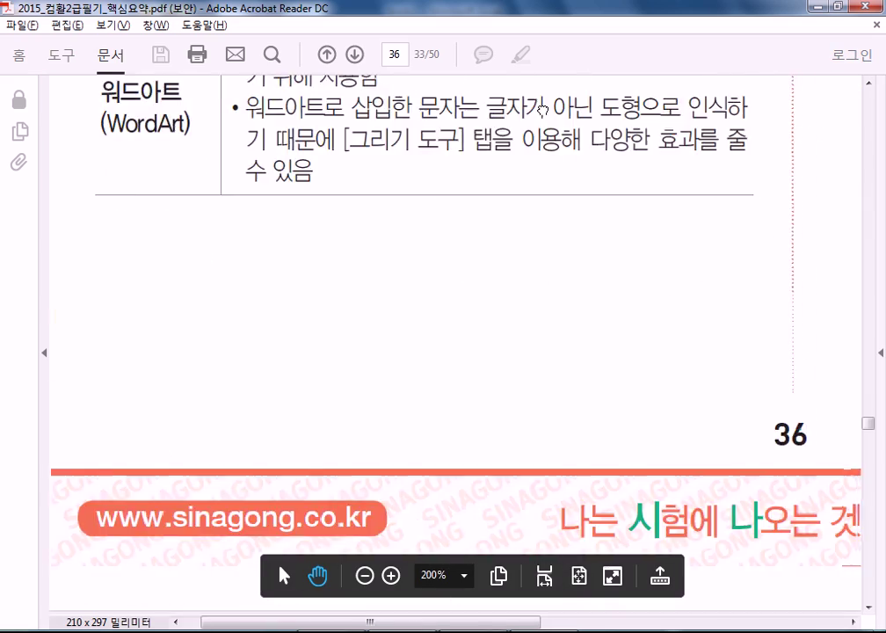
scroll(536, 386, "right", 6)
scroll(523, 376, "up", 10)
scroll(475, 376, "up", 8)
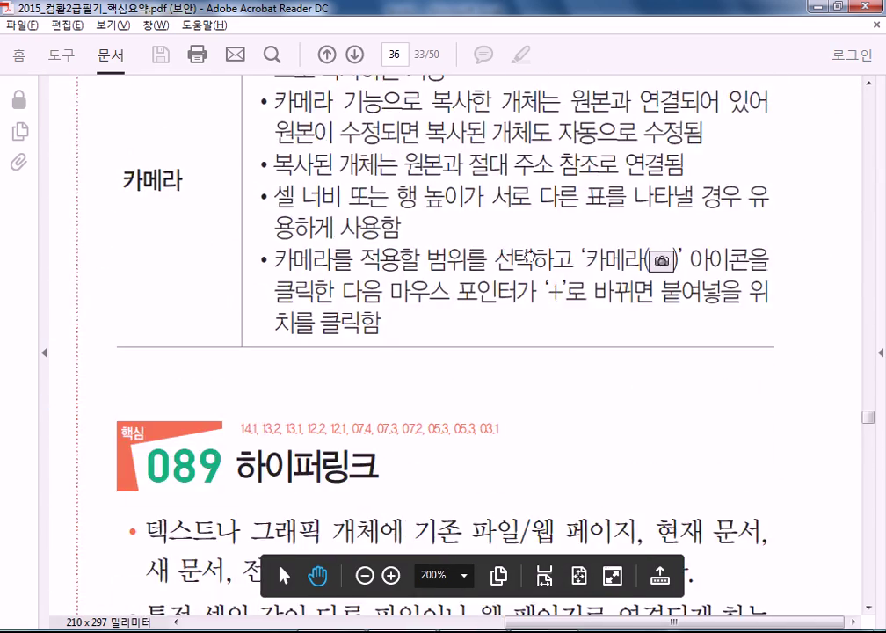
scroll(544, 241, "down", 4)
left_click_drag(542, 242, 535, 218)
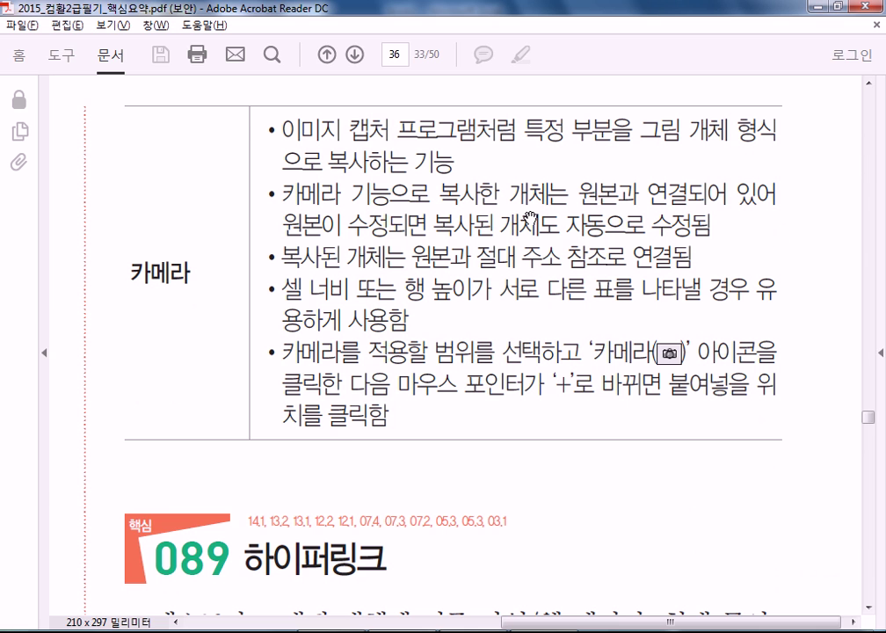
key("alt+Tab")
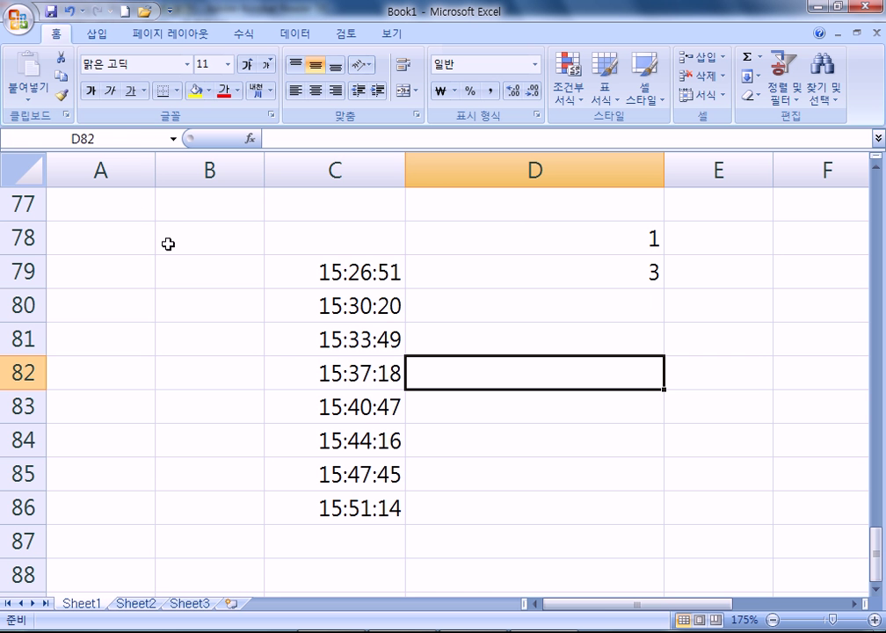
left_click(238, 263)
scroll(230, 343, "down", 4)
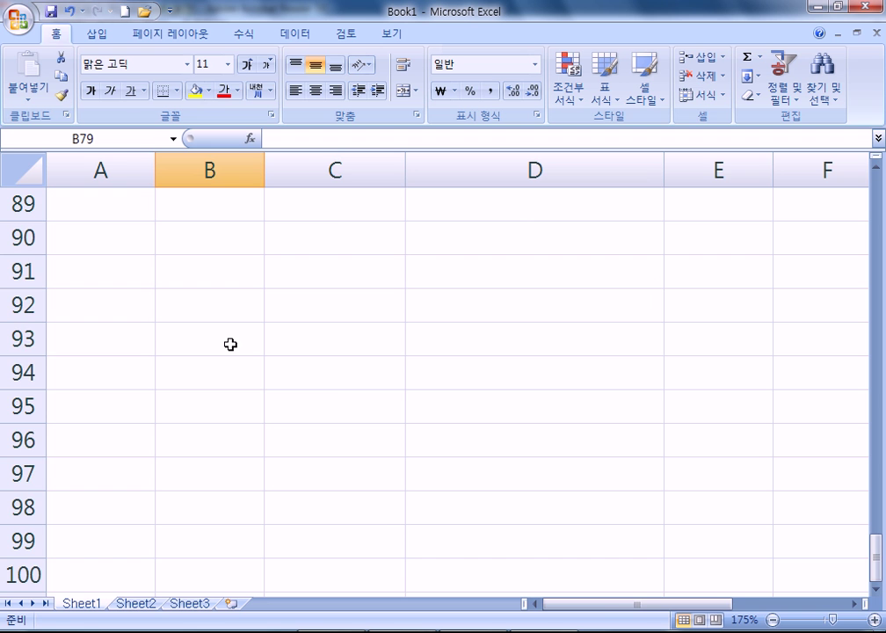
scroll(230, 344, "up", 17)
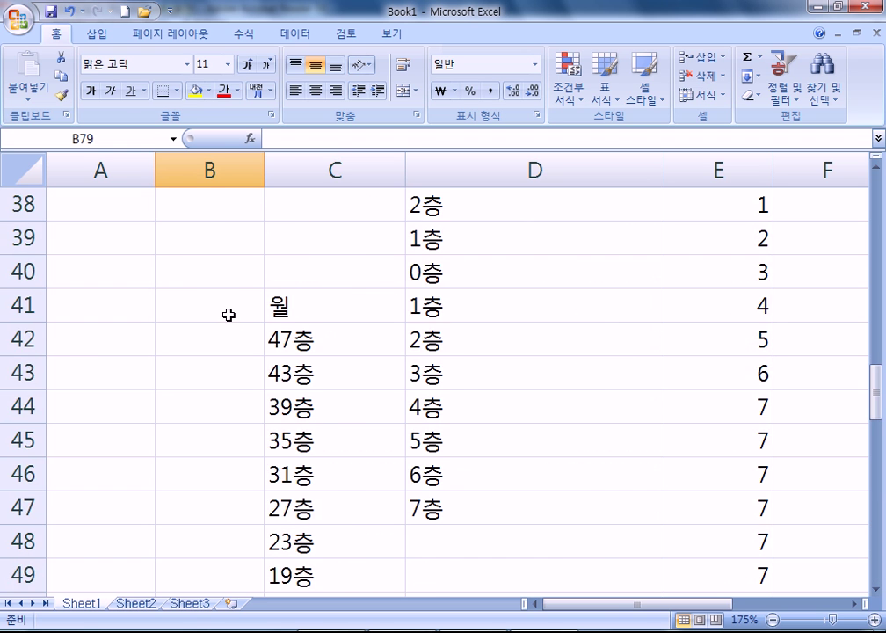
scroll(227, 312, "up", 7)
scroll(220, 312, "down", 4)
scroll(216, 310, "up", 1)
left_click_drag(215, 310, 184, 419)
scroll(301, 347, "up", 2)
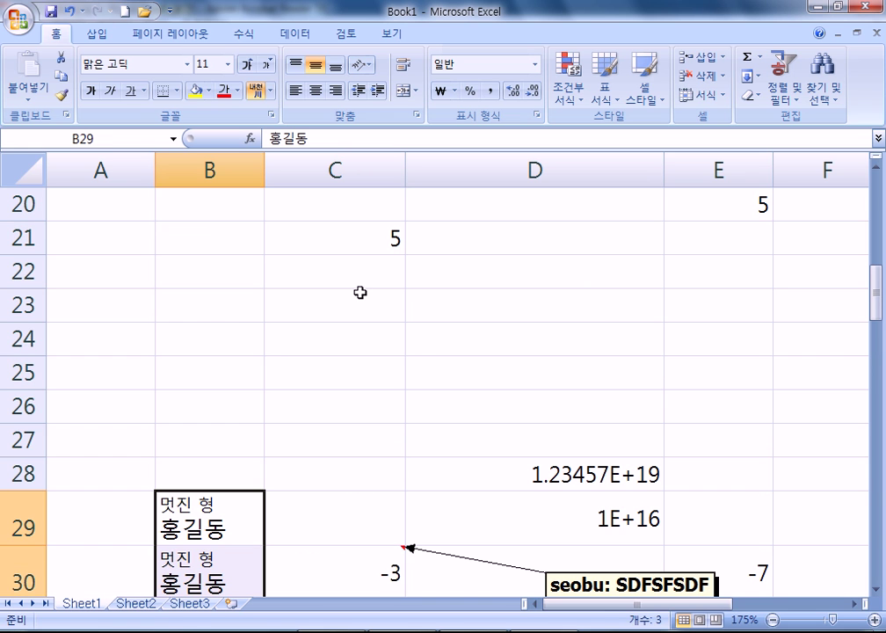
scroll(360, 299, "down", 3)
scroll(358, 312, "up", 1)
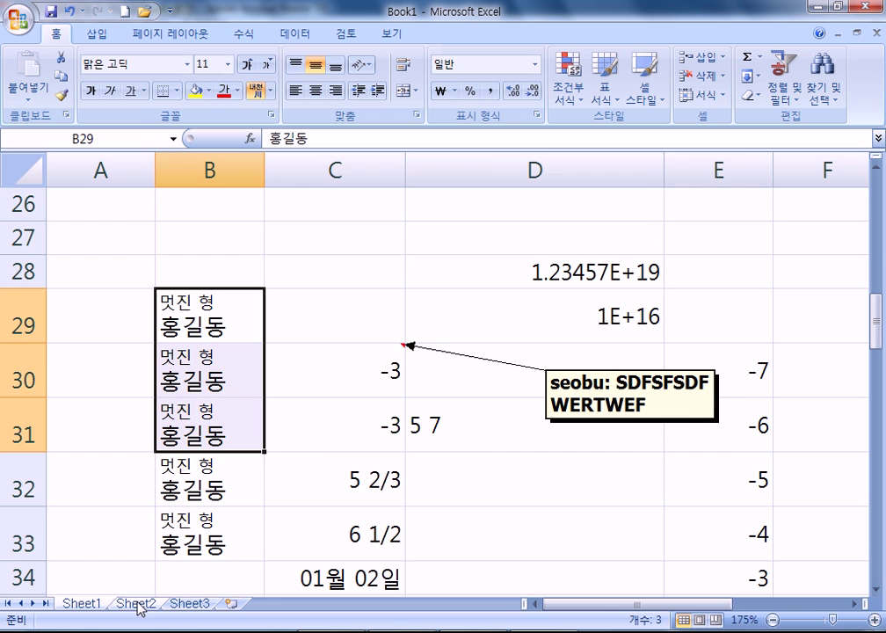
scroll(157, 325, "down", 4, "ctrl")
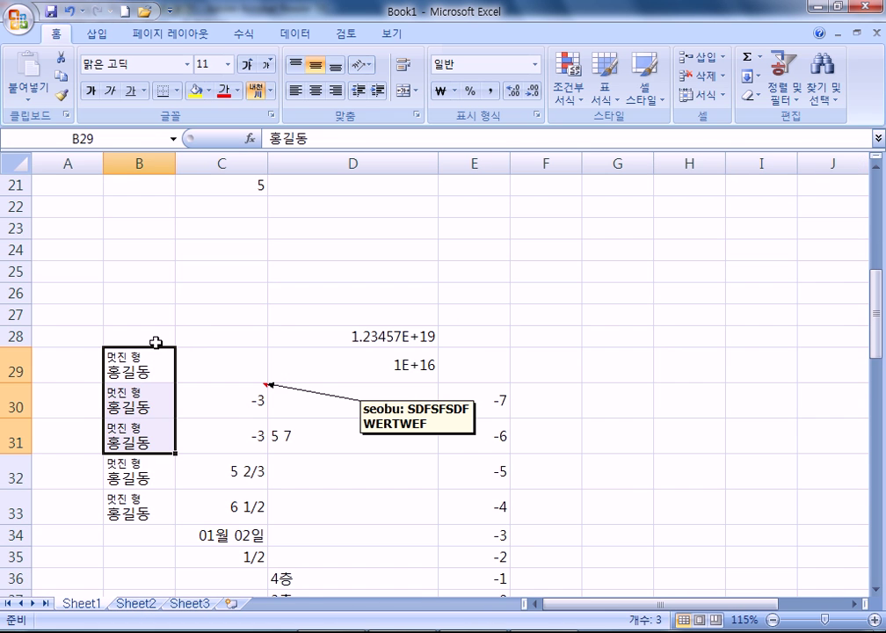
scroll(156, 341, "down", 1, "ctrl")
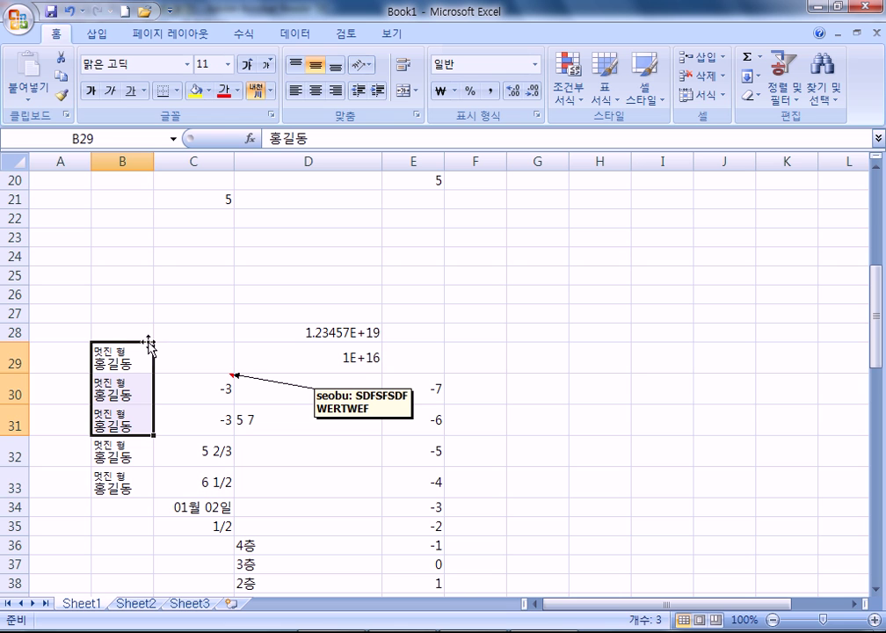
left_click_drag(121, 360, 105, 489)
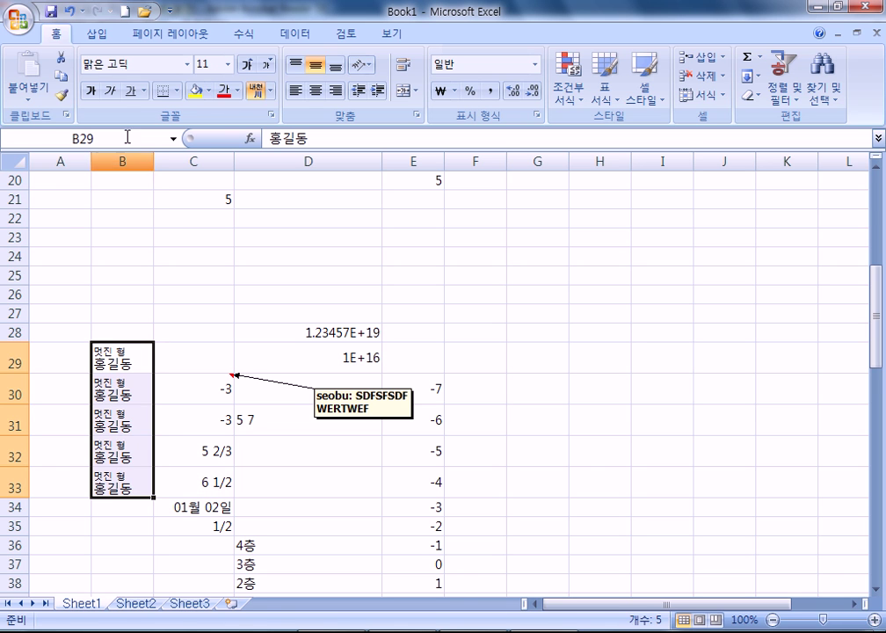
key("ctrl+c")
left_click(556, 180)
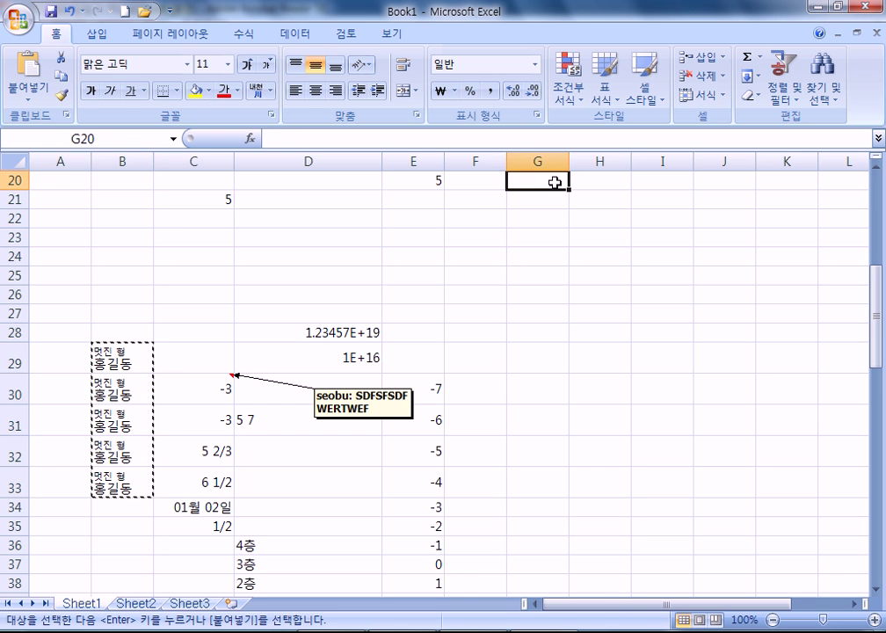
key("ctrl+v")
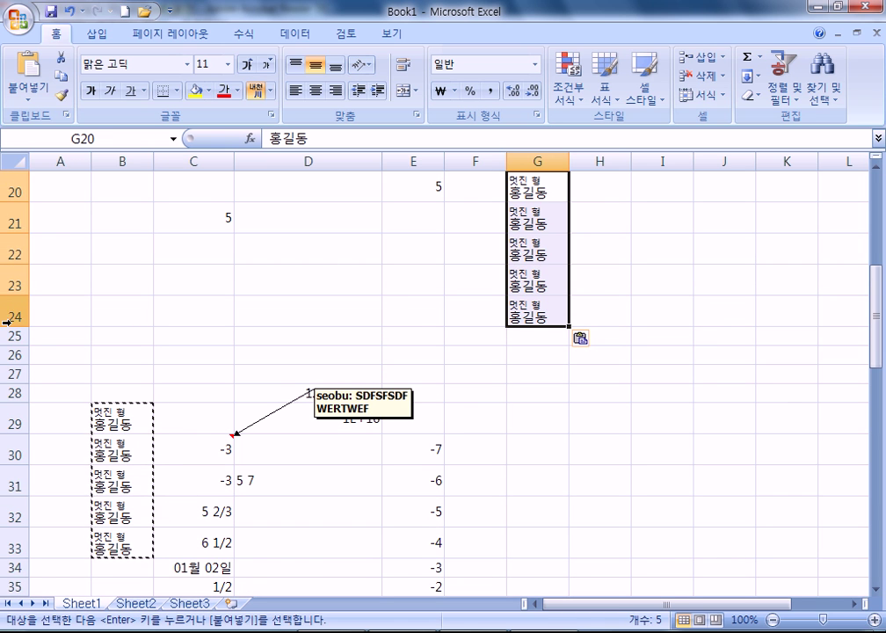
key("ctrl+z")
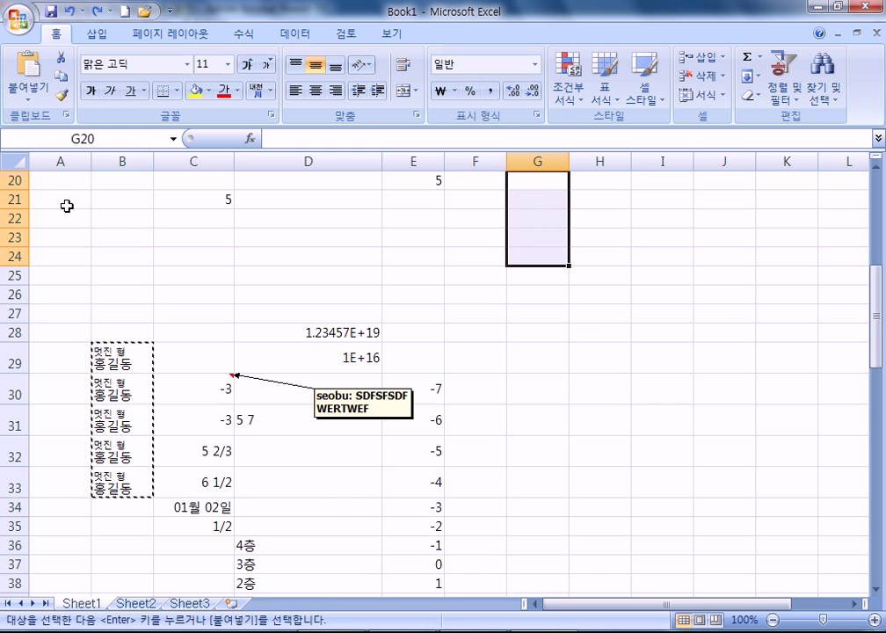
key("Escape")
left_click_drag(121, 360, 118, 482)
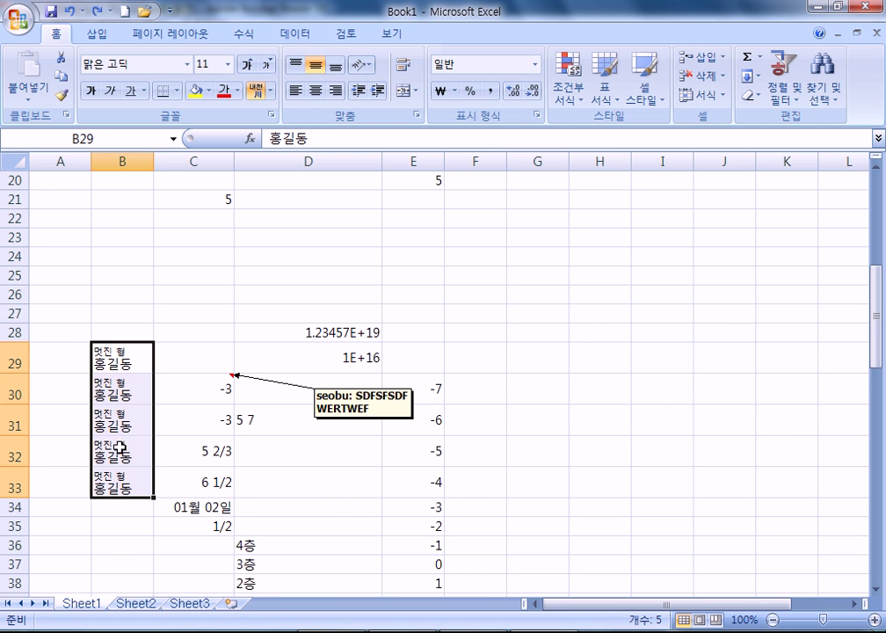
Copy the selected B29:B33 name cells as a picture
left_click(32, 98)
mouse_move(55, 280)
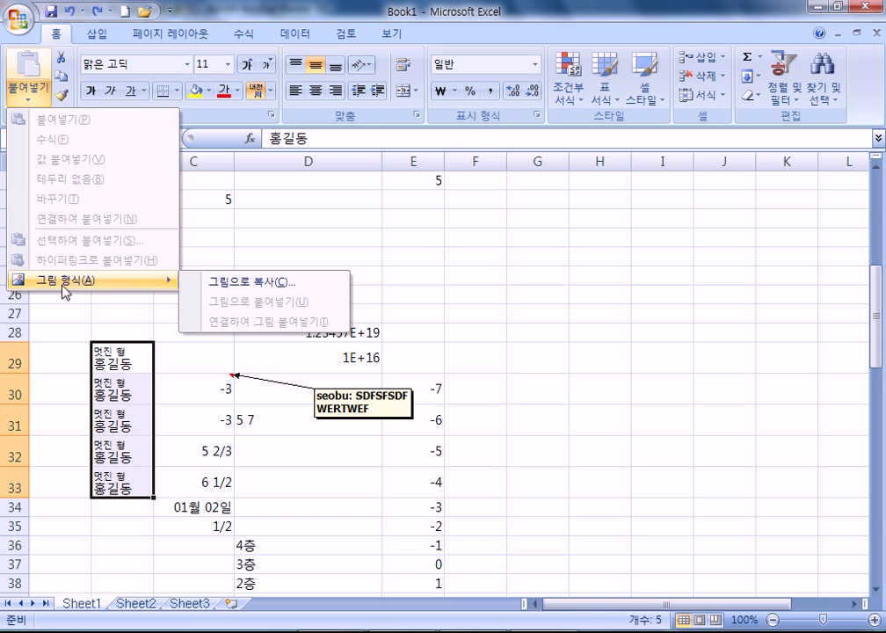
left_click(223, 282)
left_click(356, 206)
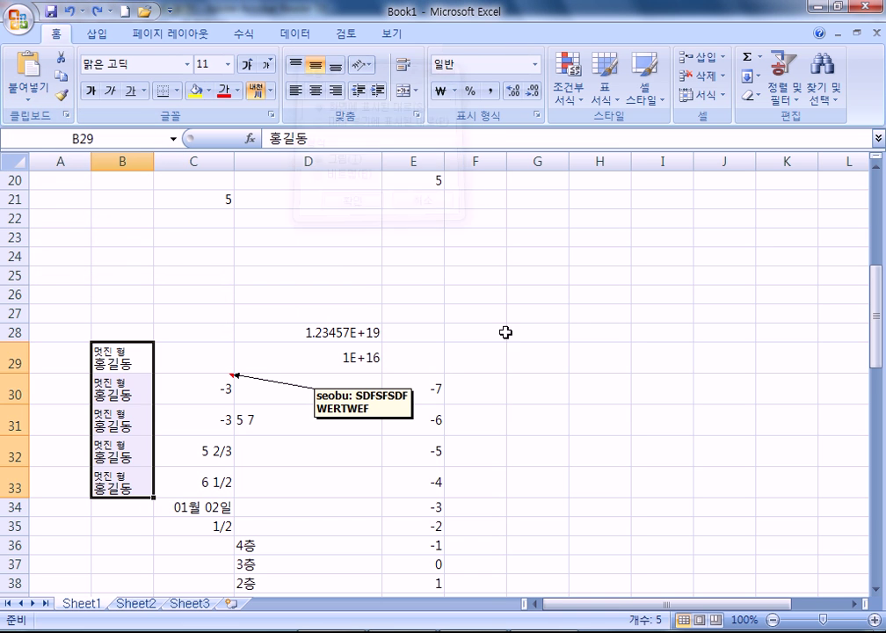
Paste the picture at G21 and settle it in column G across rows 21–28
left_click(552, 197)
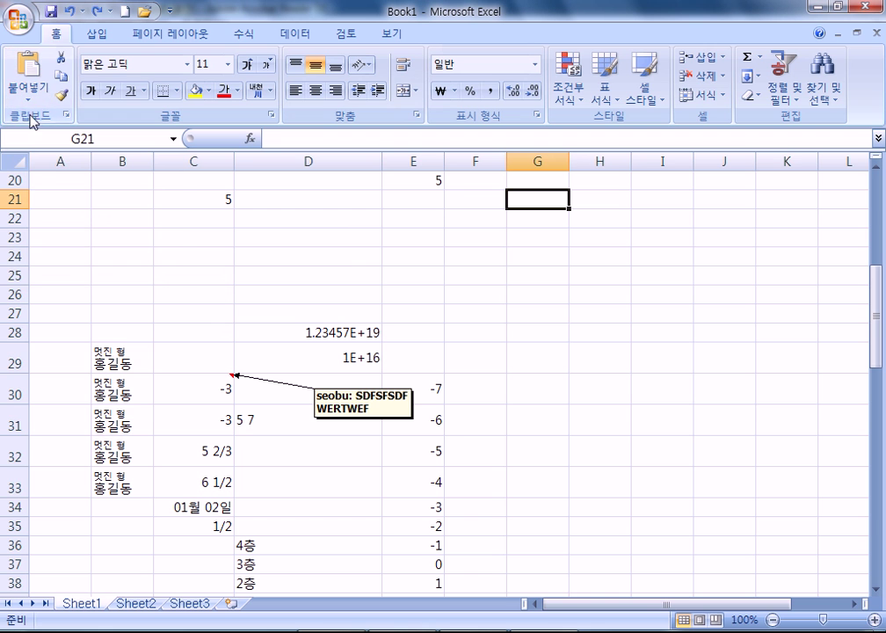
left_click(32, 100)
mouse_move(59, 280)
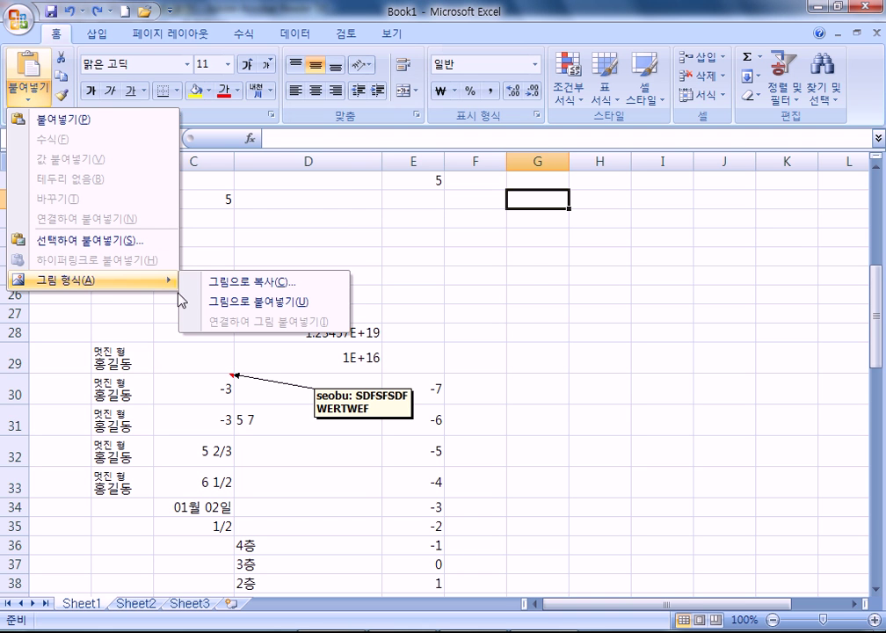
left_click(226, 302)
left_click(716, 338)
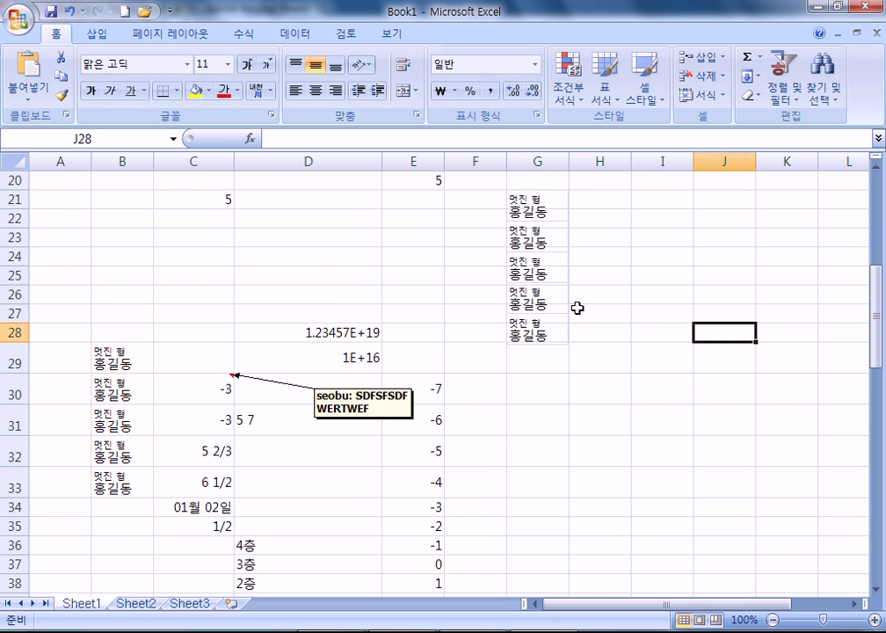
left_click_drag(545, 325, 633, 378)
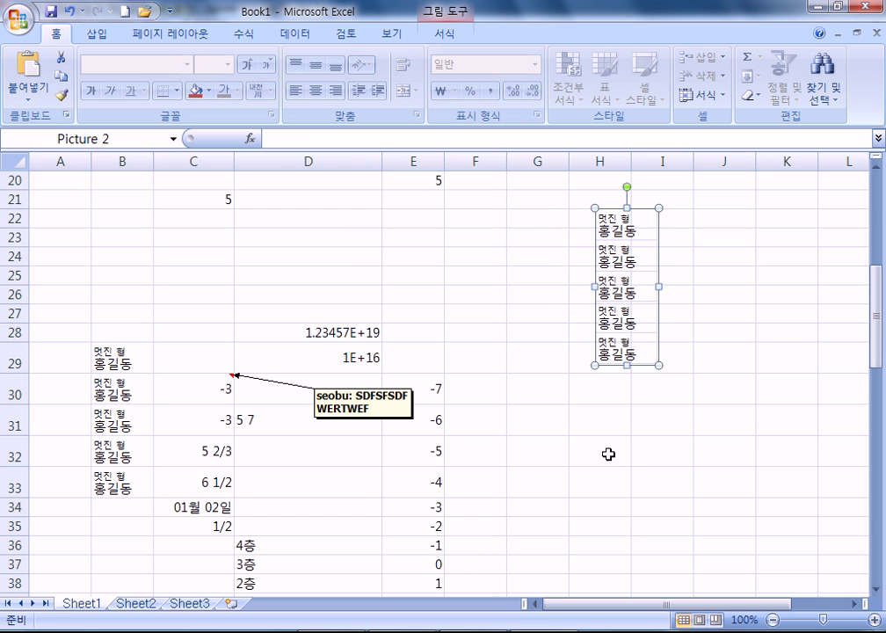
left_click_drag(625, 293, 536, 271)
left_click(658, 380)
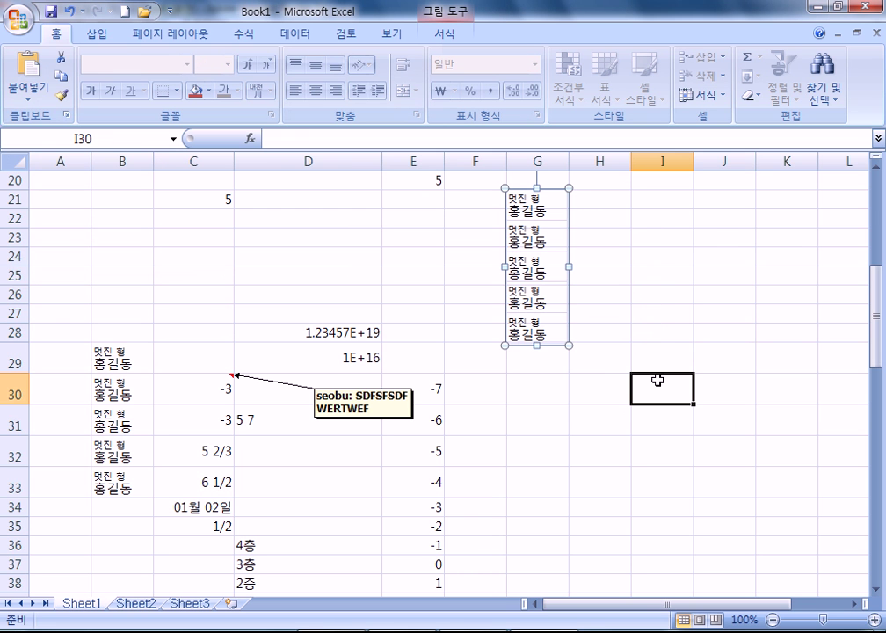
Add the 카메라 (Camera) command from Commands Not in the Ribbon to the Quick Access Toolbar
left_click(170, 11)
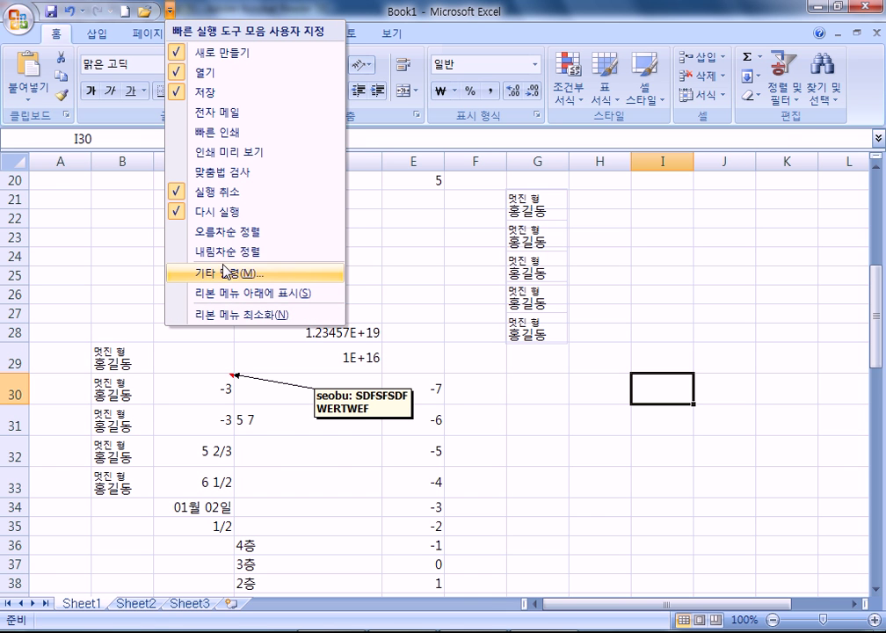
left_click(226, 277)
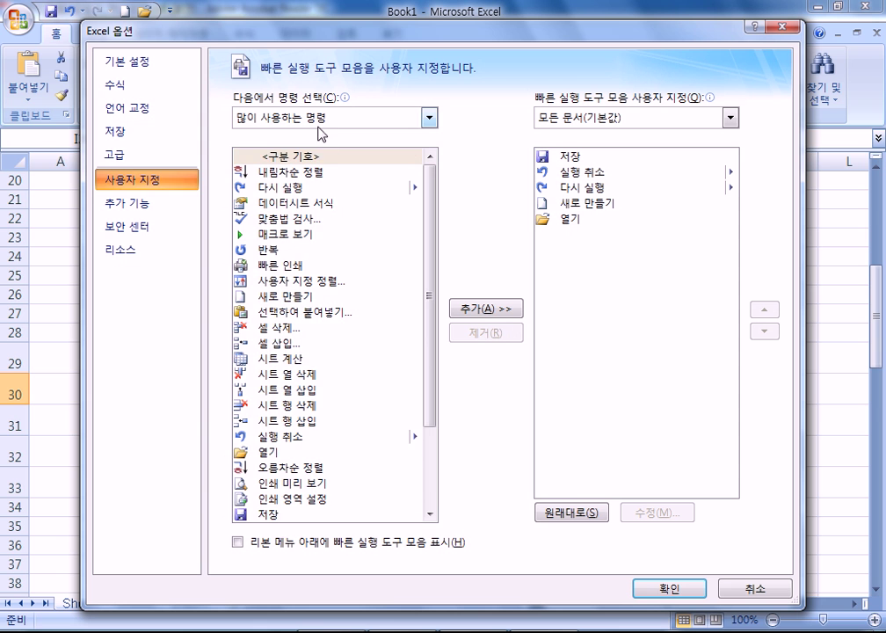
left_click(318, 125)
left_click(280, 157)
left_click_drag(430, 180, 423, 452)
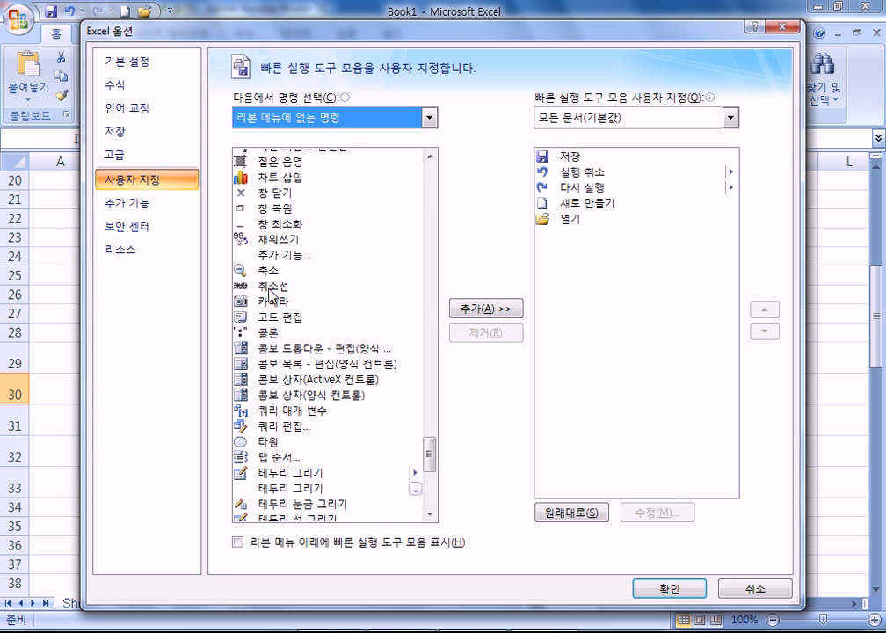
left_click(270, 300)
left_click(481, 309)
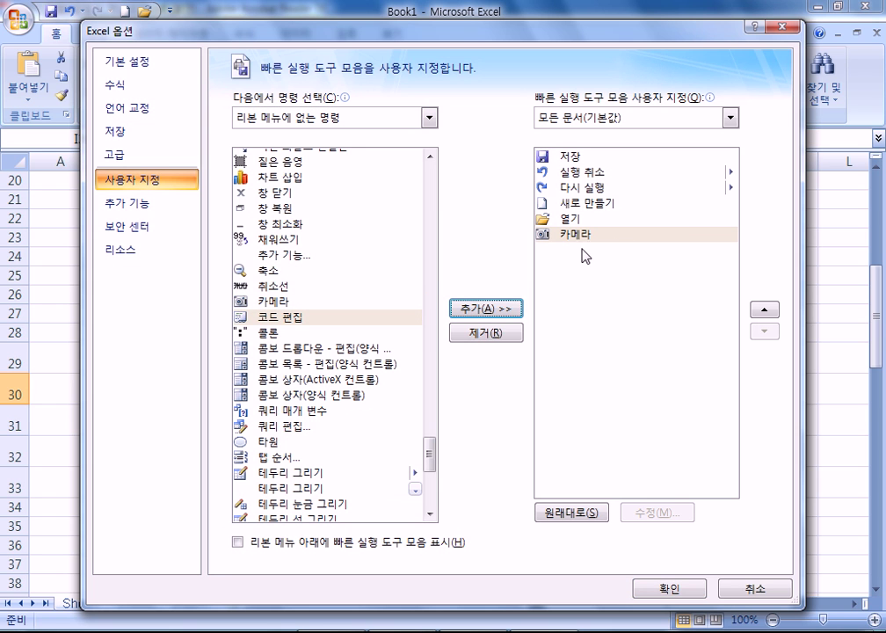
left_click(666, 587)
Select B29:C34 and place a linked Camera picture of it on the sheet
scroll(166, 323, "down", 2)
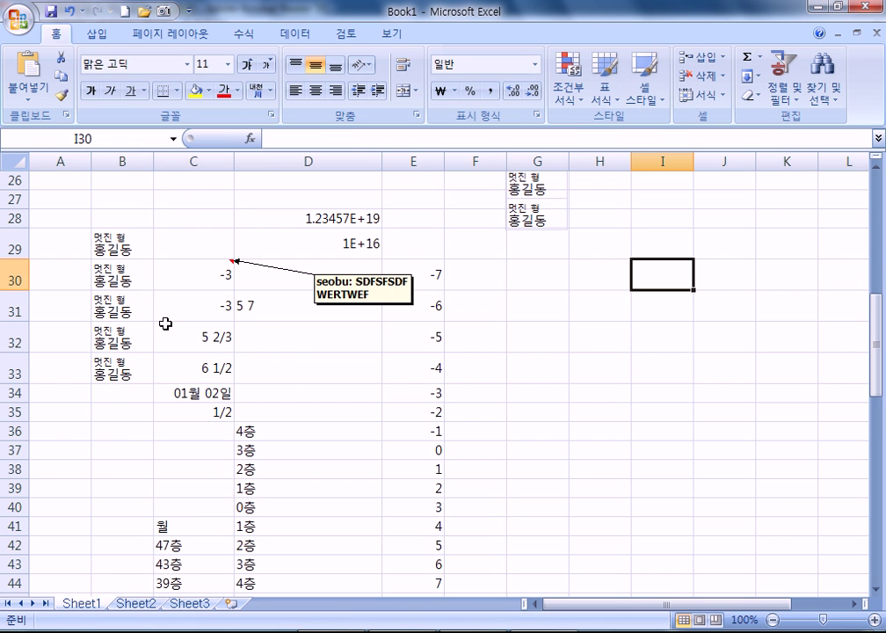
left_click_drag(117, 238, 211, 392)
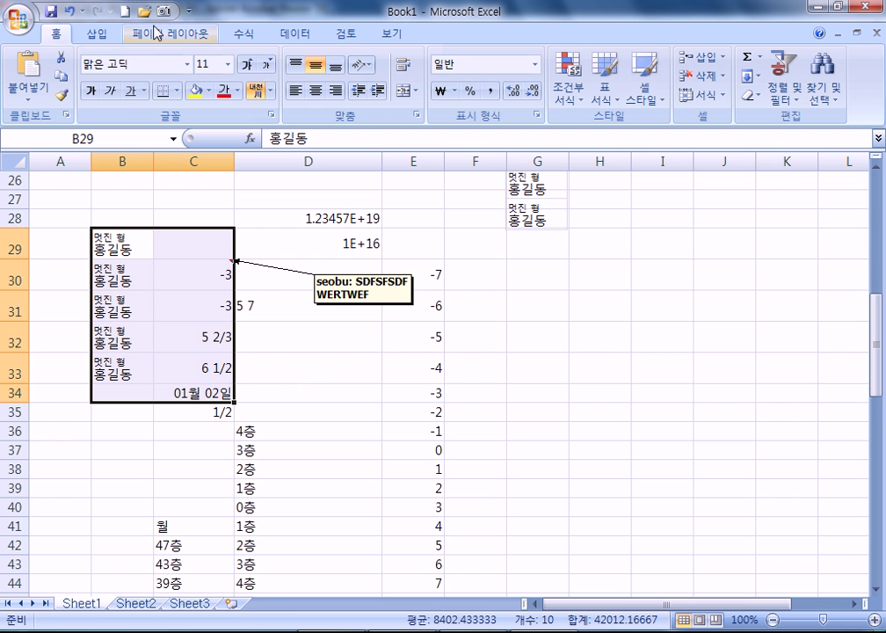
left_click(164, 12)
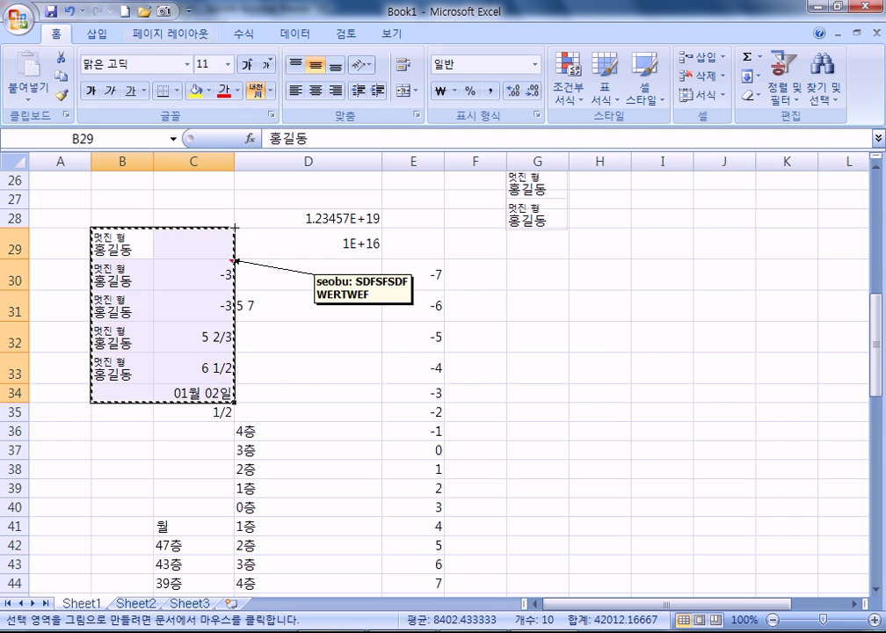
left_click(608, 295)
Move the linked Camera picture into columns I–J around rows 18–26
left_click_drag(665, 383, 702, 281)
scroll(590, 403, "up", 1)
middle_click(590, 403)
scroll(622, 330, "up", 3)
left_click_drag(587, 366, 234, 240)
scroll(292, 421, "up", 2)
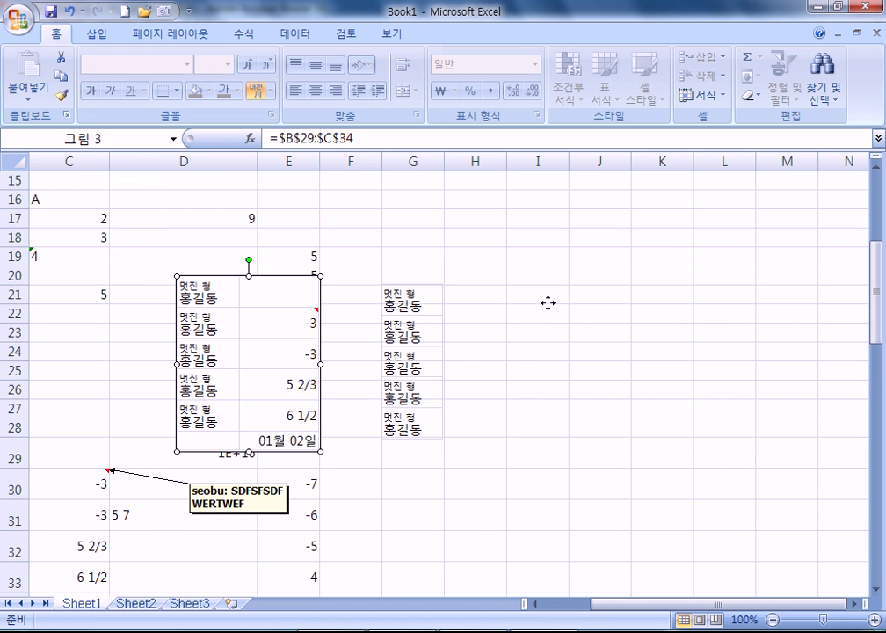
left_click_drag(547, 302, 548, 302)
scroll(226, 352, "down", 3)
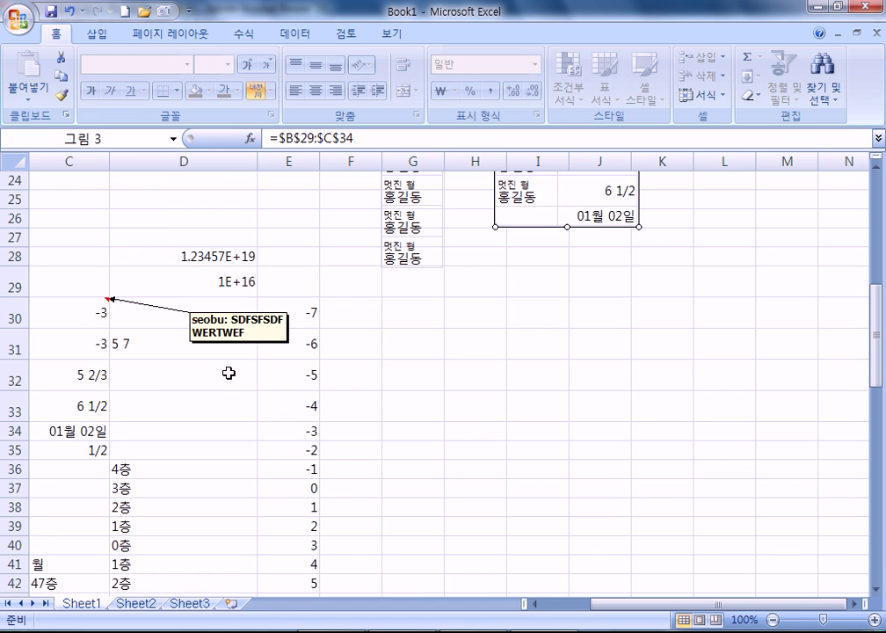
scroll(92, 342, "down", 2)
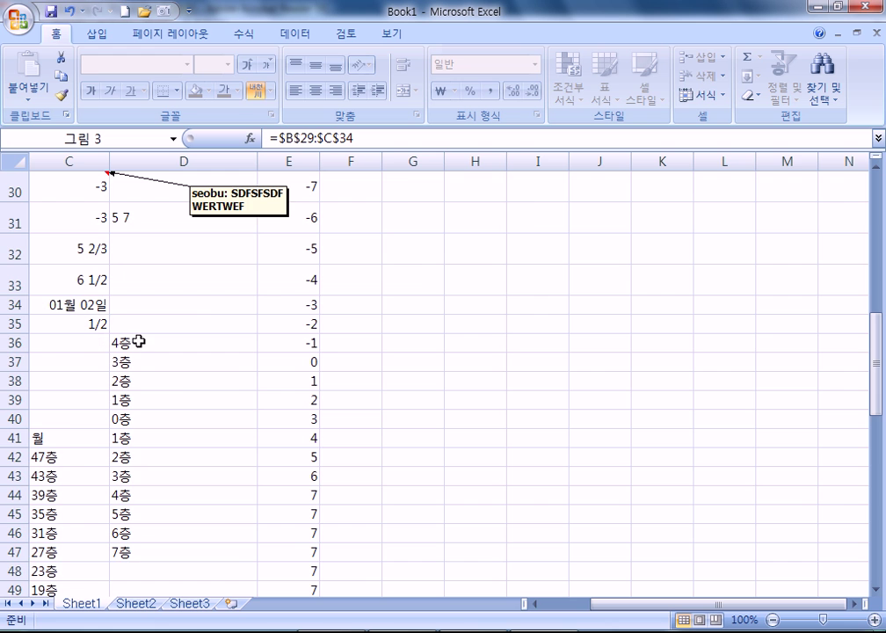
scroll(124, 341, "up", 3)
left_click_drag(662, 603, 508, 603)
scroll(282, 370, "up", 1)
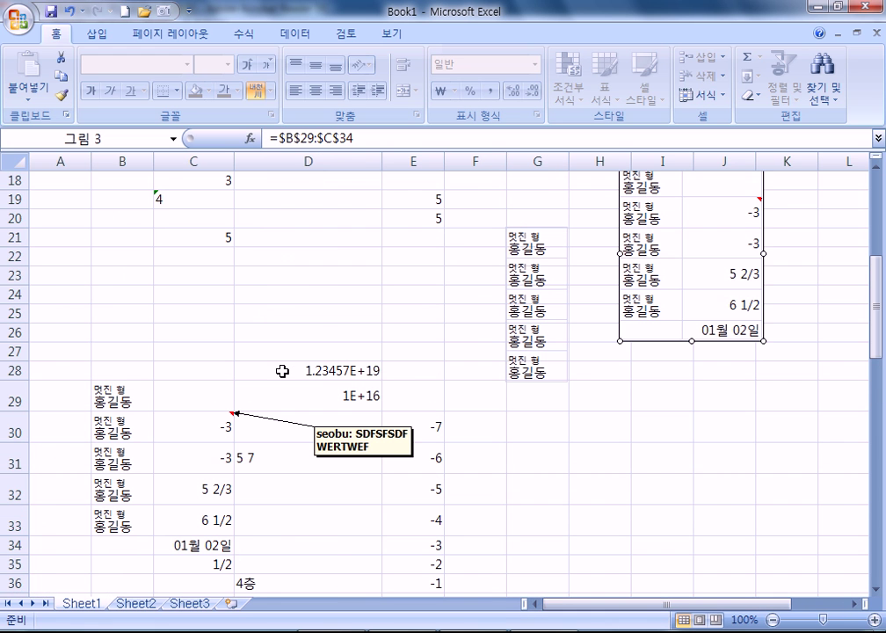
Copy the 1E+16 value from D29 into cell I29
left_click(319, 161)
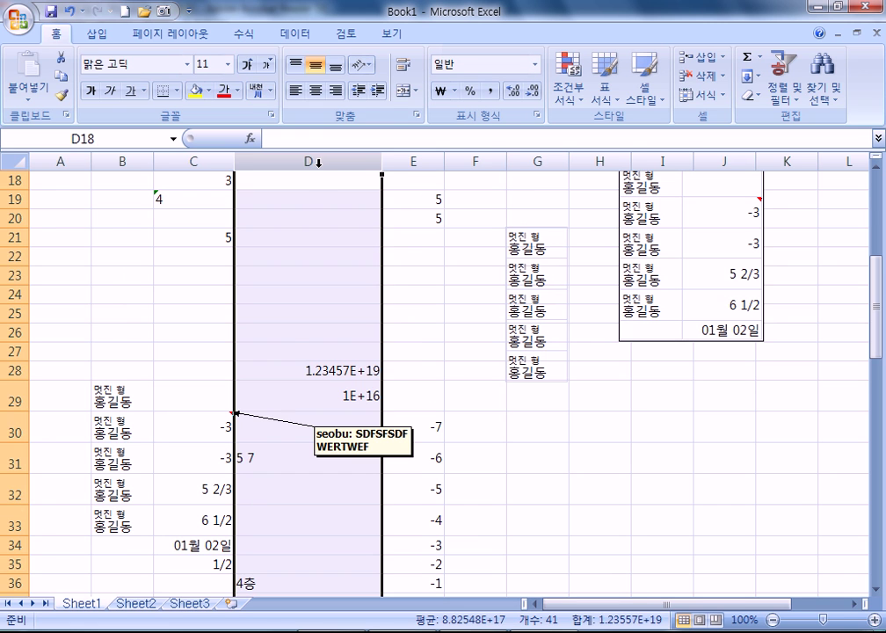
left_click(294, 334)
left_click(297, 369)
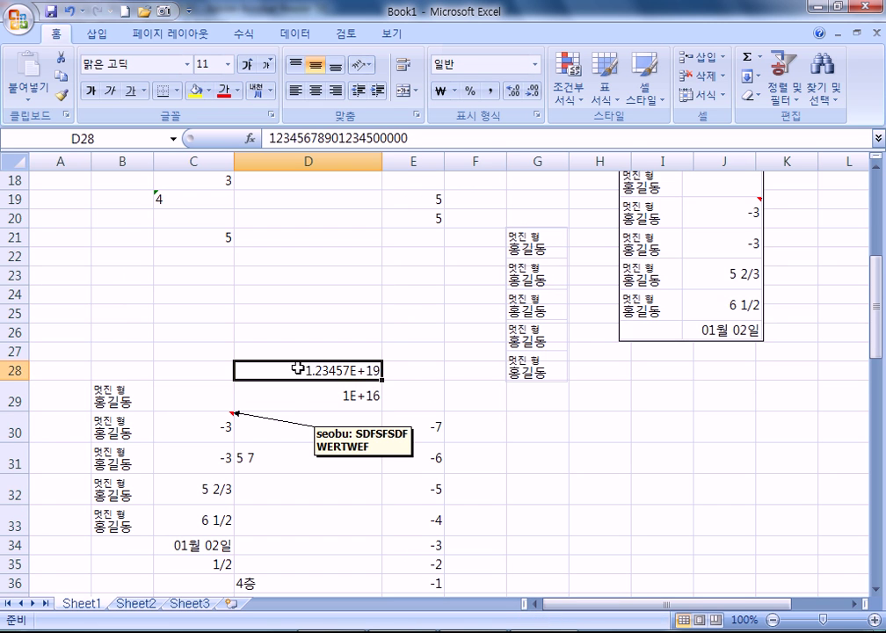
left_click(340, 393)
key("ctrl+c")
left_click(668, 394)
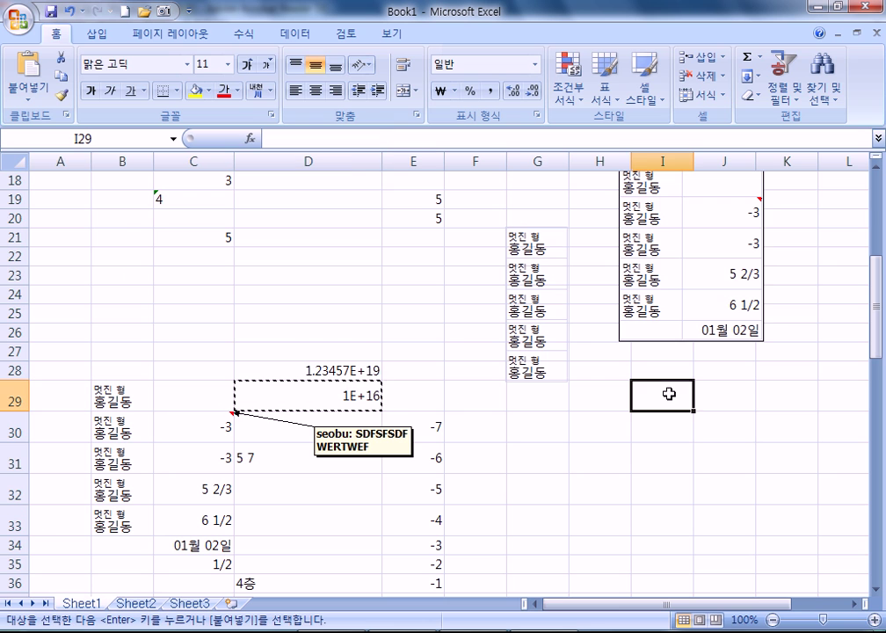
key("ctrl+v")
key("Escape")
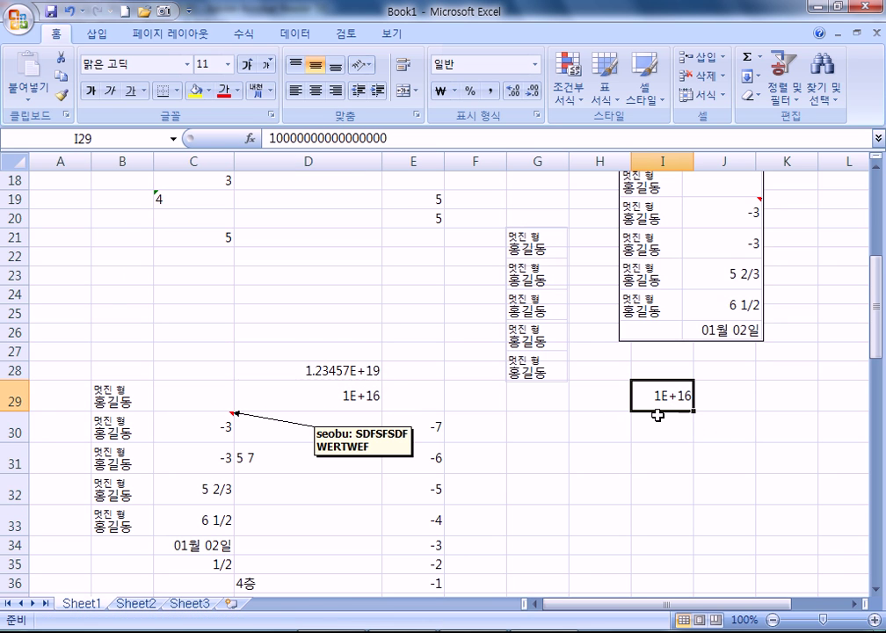
Try a Camera picture of I29, then delete it and cancel a D25 snapshot
left_click(163, 11)
left_click_drag(234, 349, 380, 433)
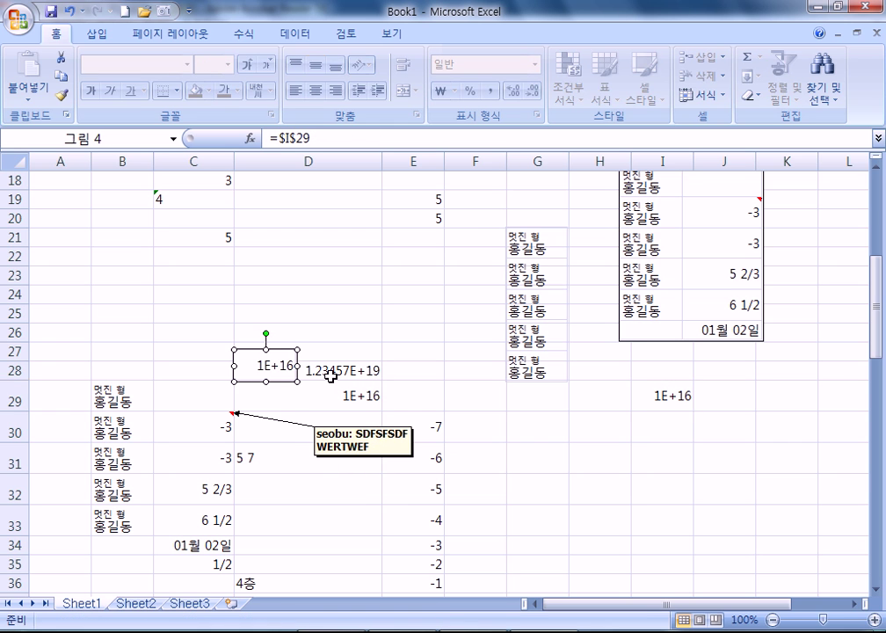
key("Escape")
left_click(291, 367)
key("Delete")
left_click(312, 318)
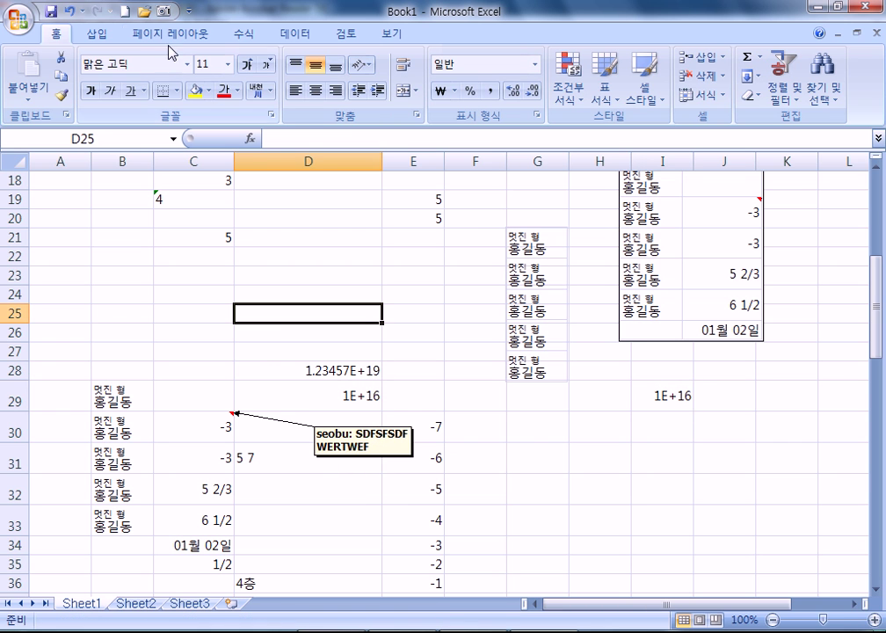
left_click(163, 10)
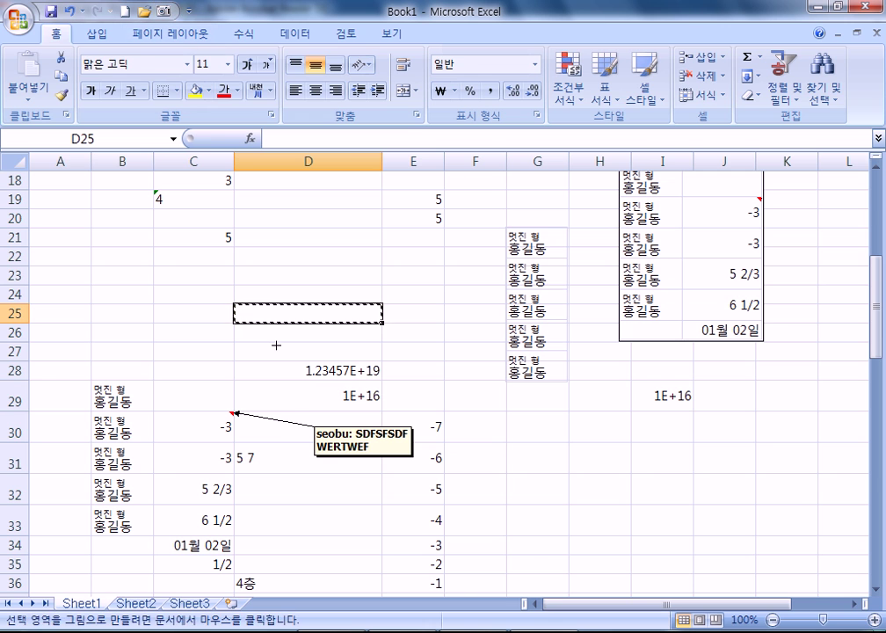
key("Escape")
Place a linked Camera picture of D28:D30 below I29
left_click_drag(279, 369, 287, 435)
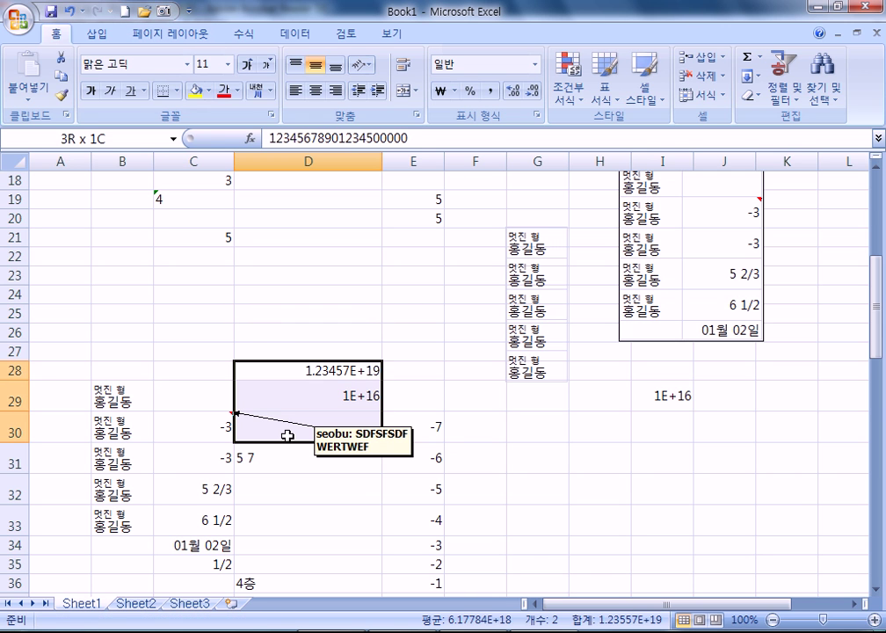
left_click(163, 10)
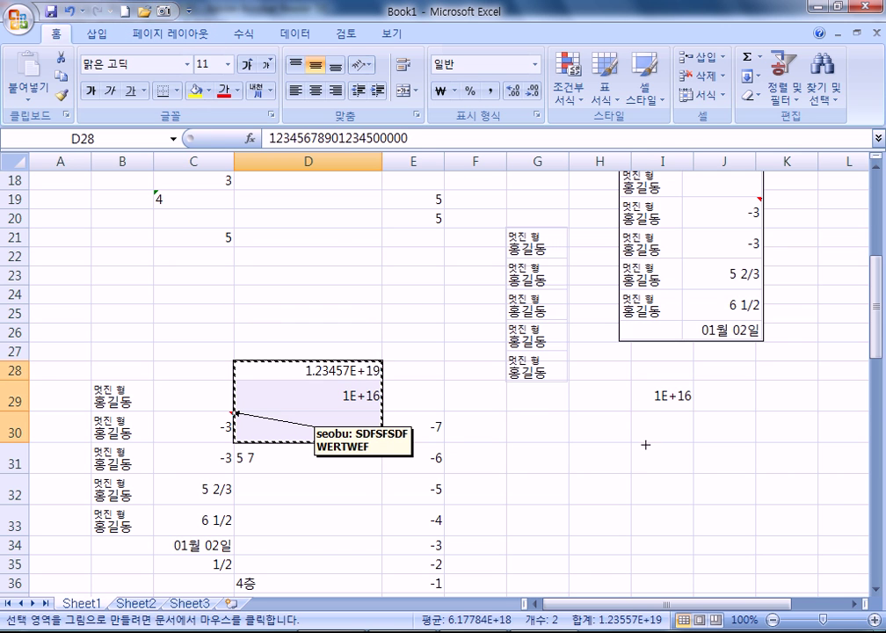
left_click(630, 419)
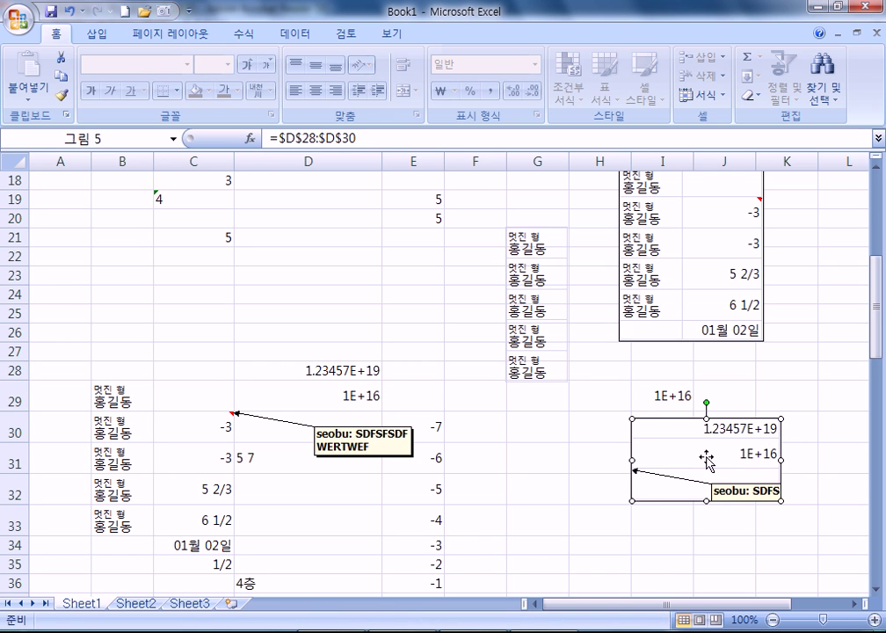
left_click(659, 567)
left_click(707, 466)
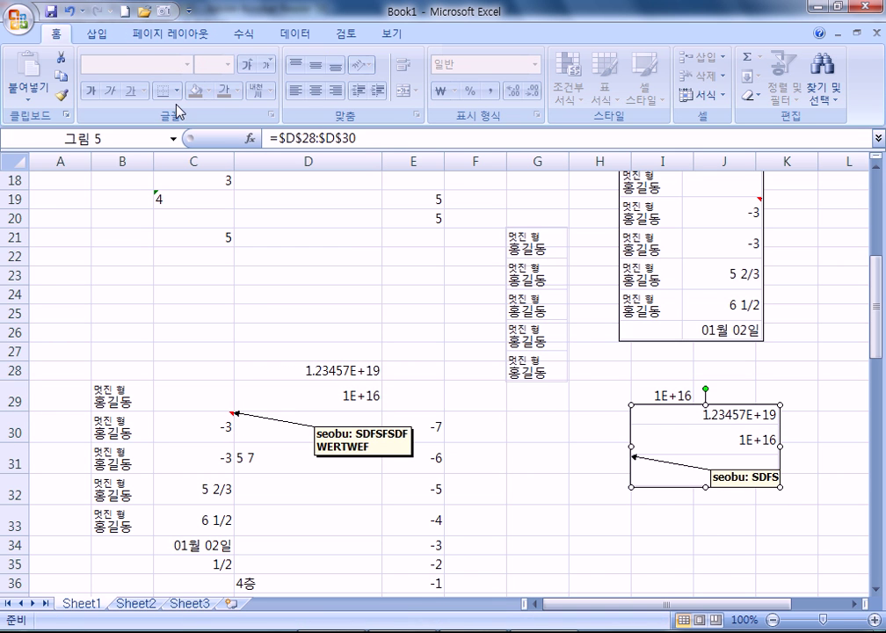
left_click(237, 312)
Place a linked Camera picture of B28:E34 on the sheet, then return to the PDF notes
left_click_drag(131, 370, 437, 537)
left_click(164, 11)
scroll(501, 447, "down", 4)
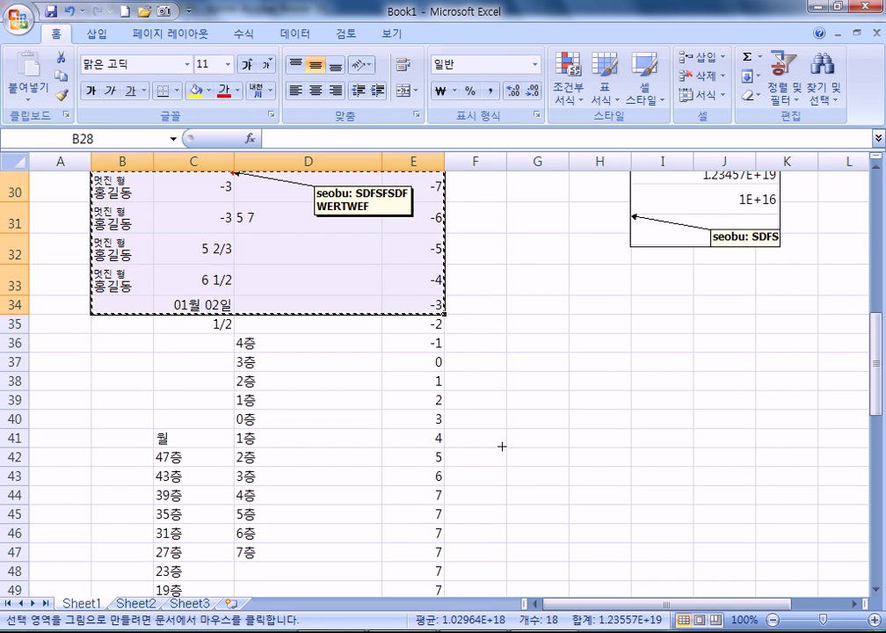
scroll(501, 447, "down", 3)
left_click(565, 383)
left_click_drag(699, 505, 584, 386)
key("Escape")
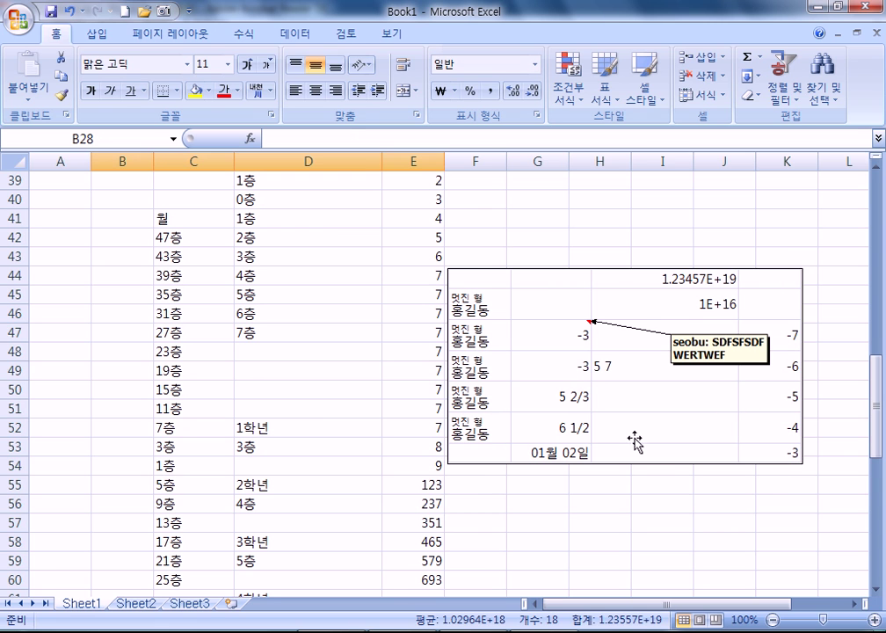
key("alt+Tab")
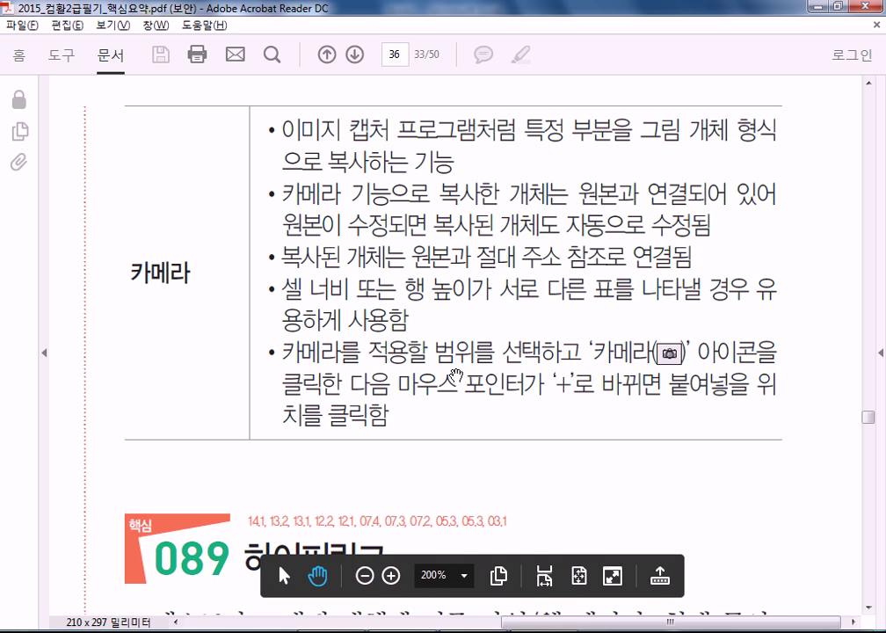
Scroll the PDF notes past the 카메라 table to section 089 하이퍼링크
scroll(456, 375, "down", 5)
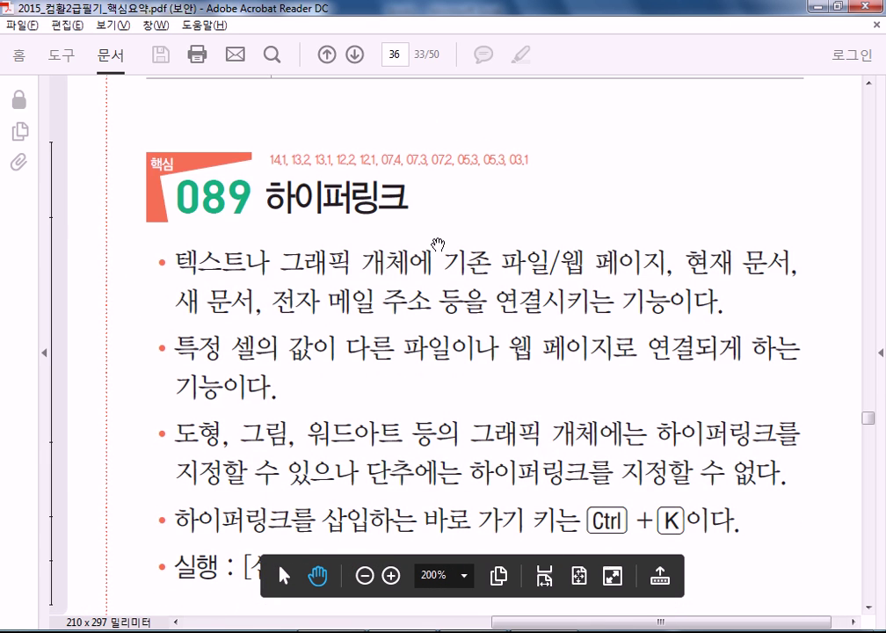